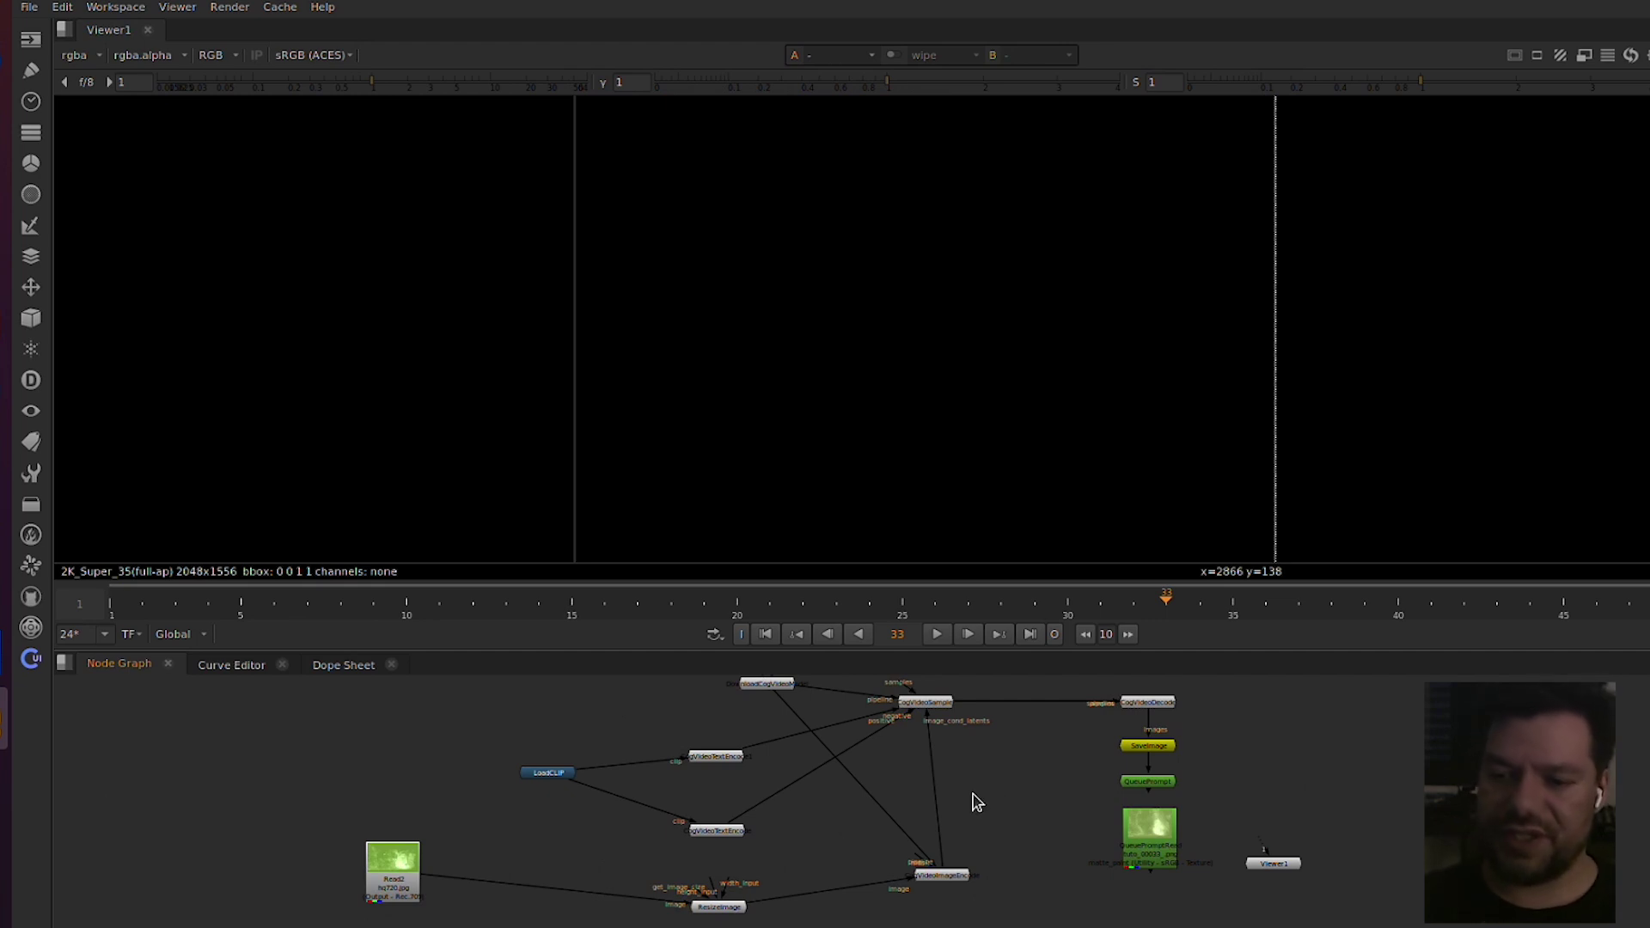
# Step: Show the green smoke result of the QueuePrompt read node in the viewer and play it from the first frame
pyautogui.moveTo(970, 779); pyautogui.dragTo(1052, 802)
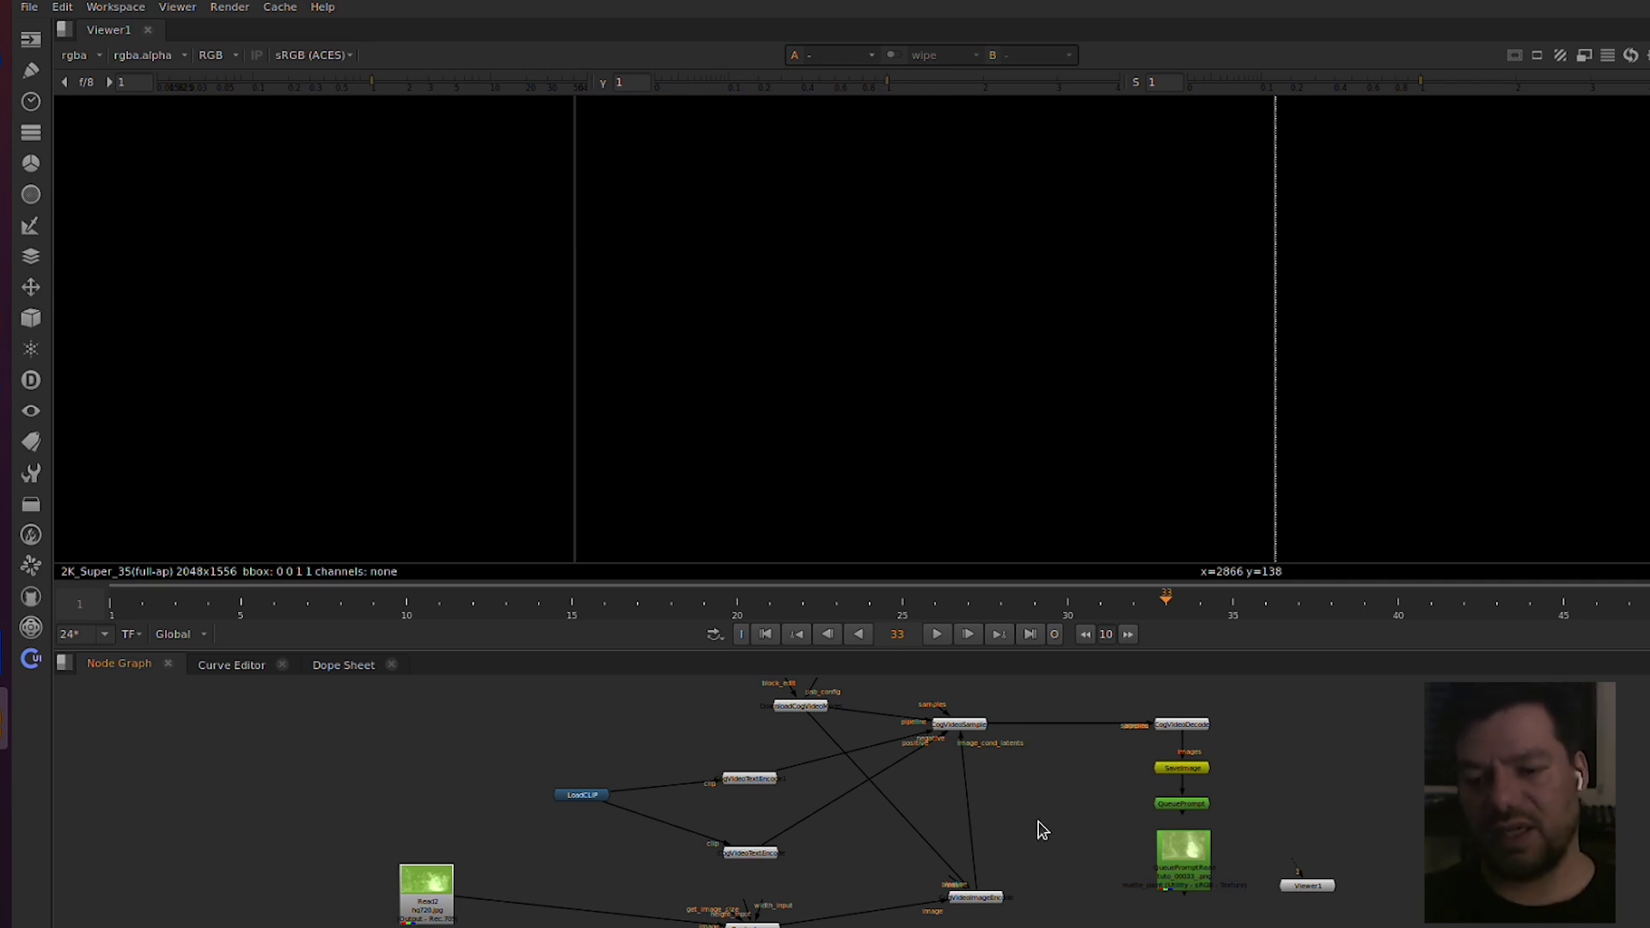
pyautogui.moveTo(1032, 860); pyautogui.dragTo(989, 808)
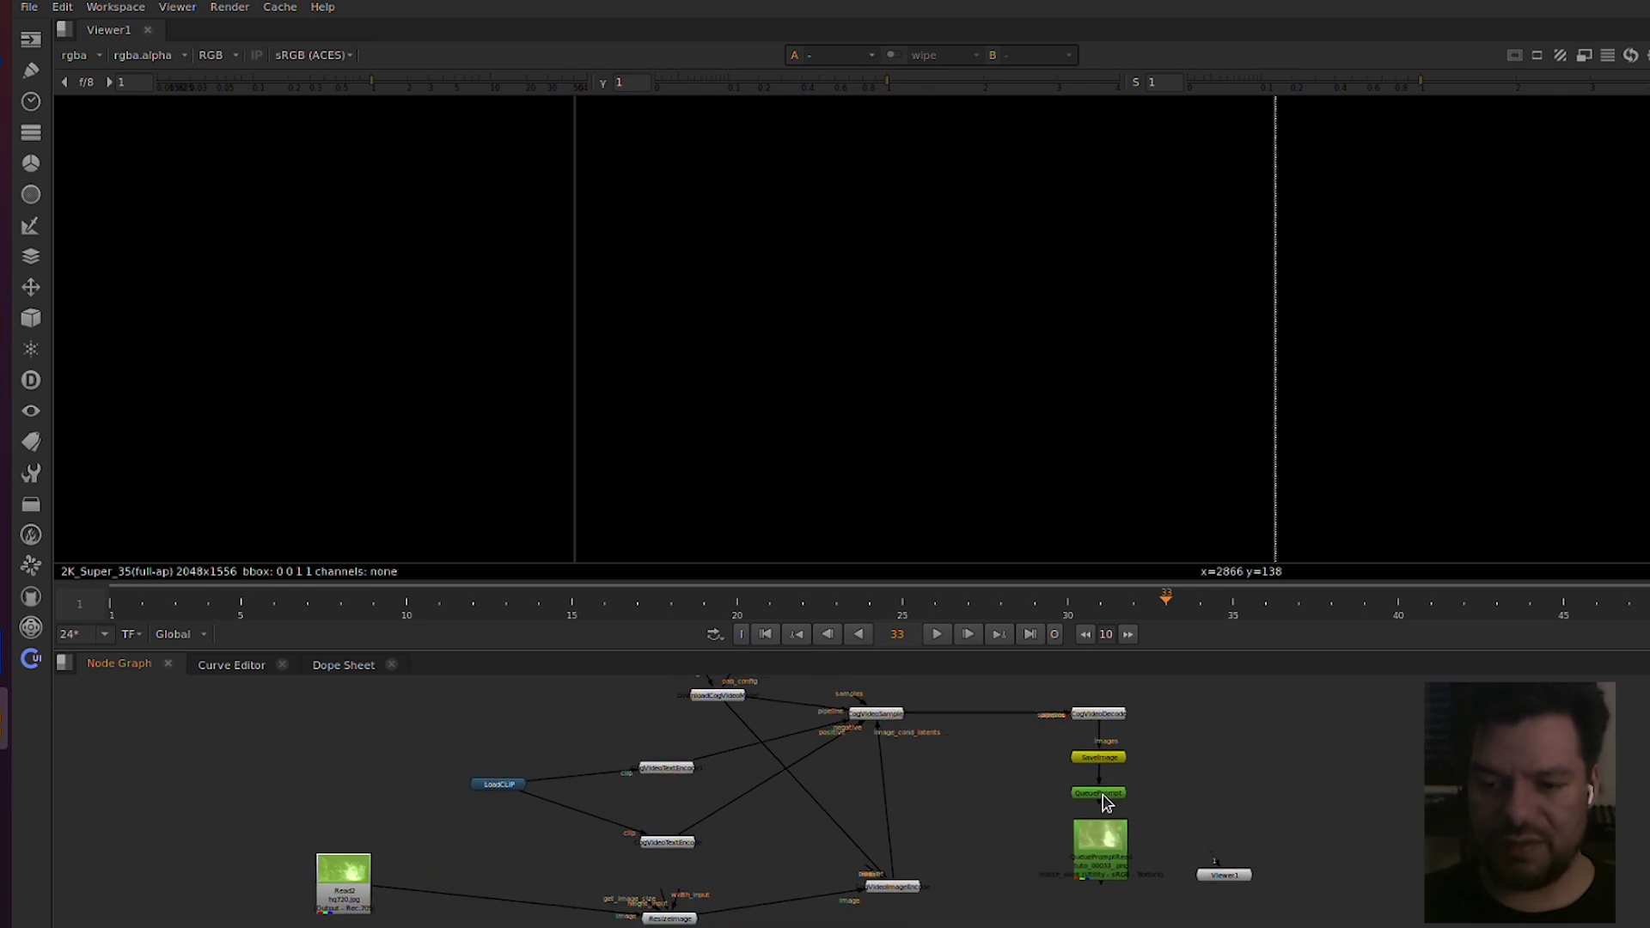
pyautogui.press('1')
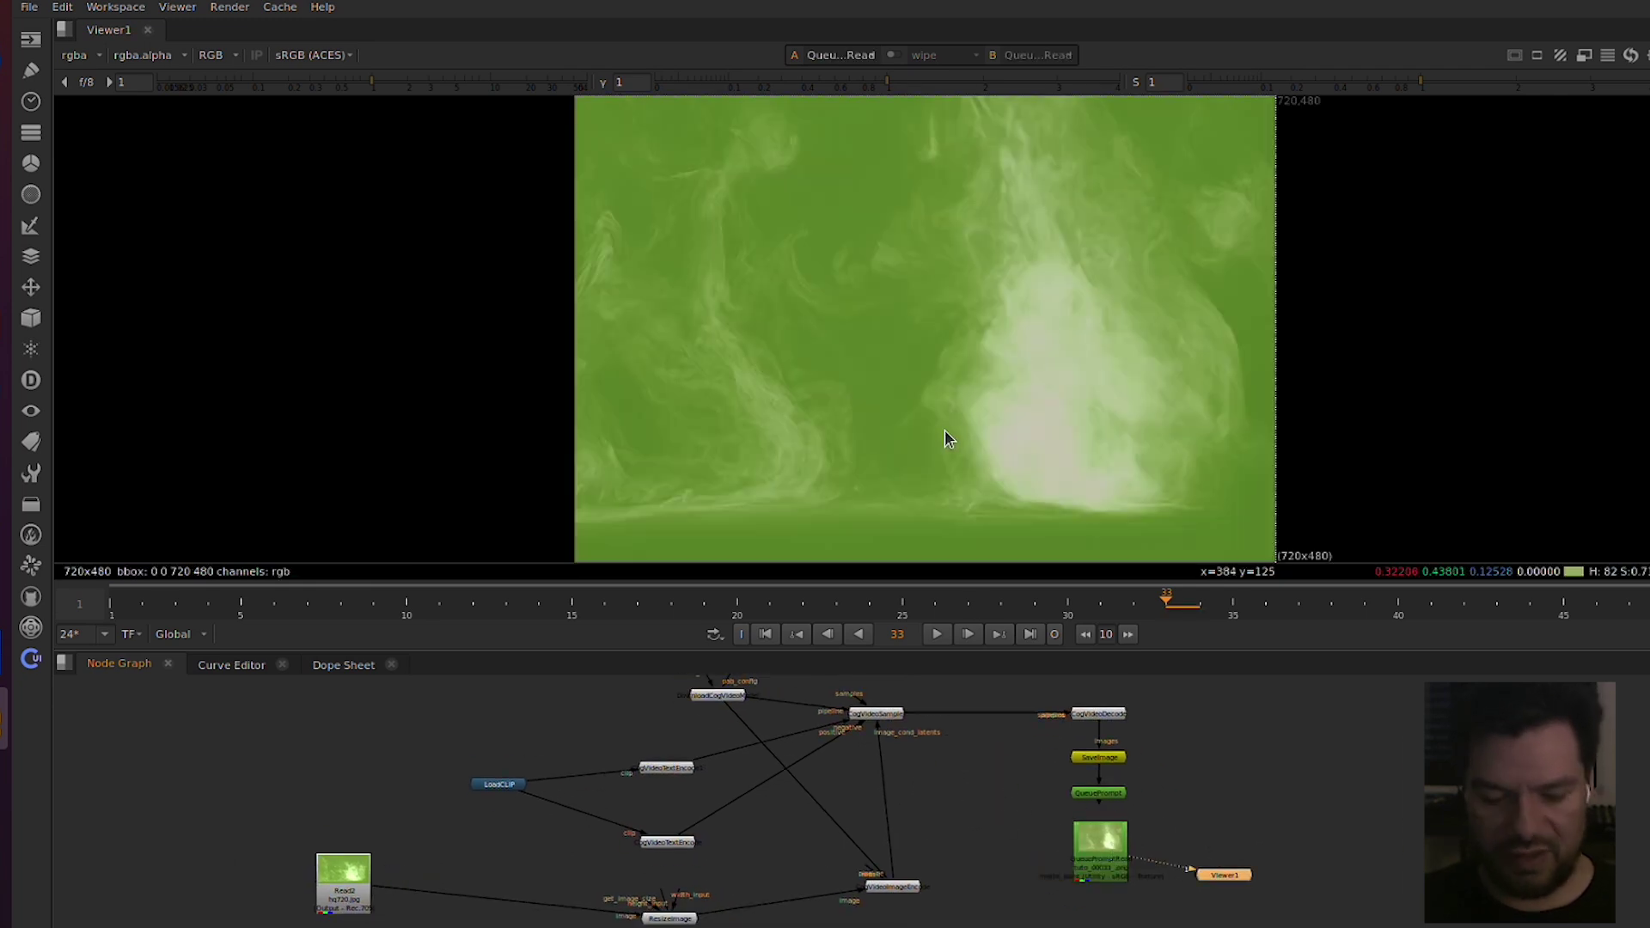
pyautogui.click(765, 633)
pyautogui.click(937, 635)
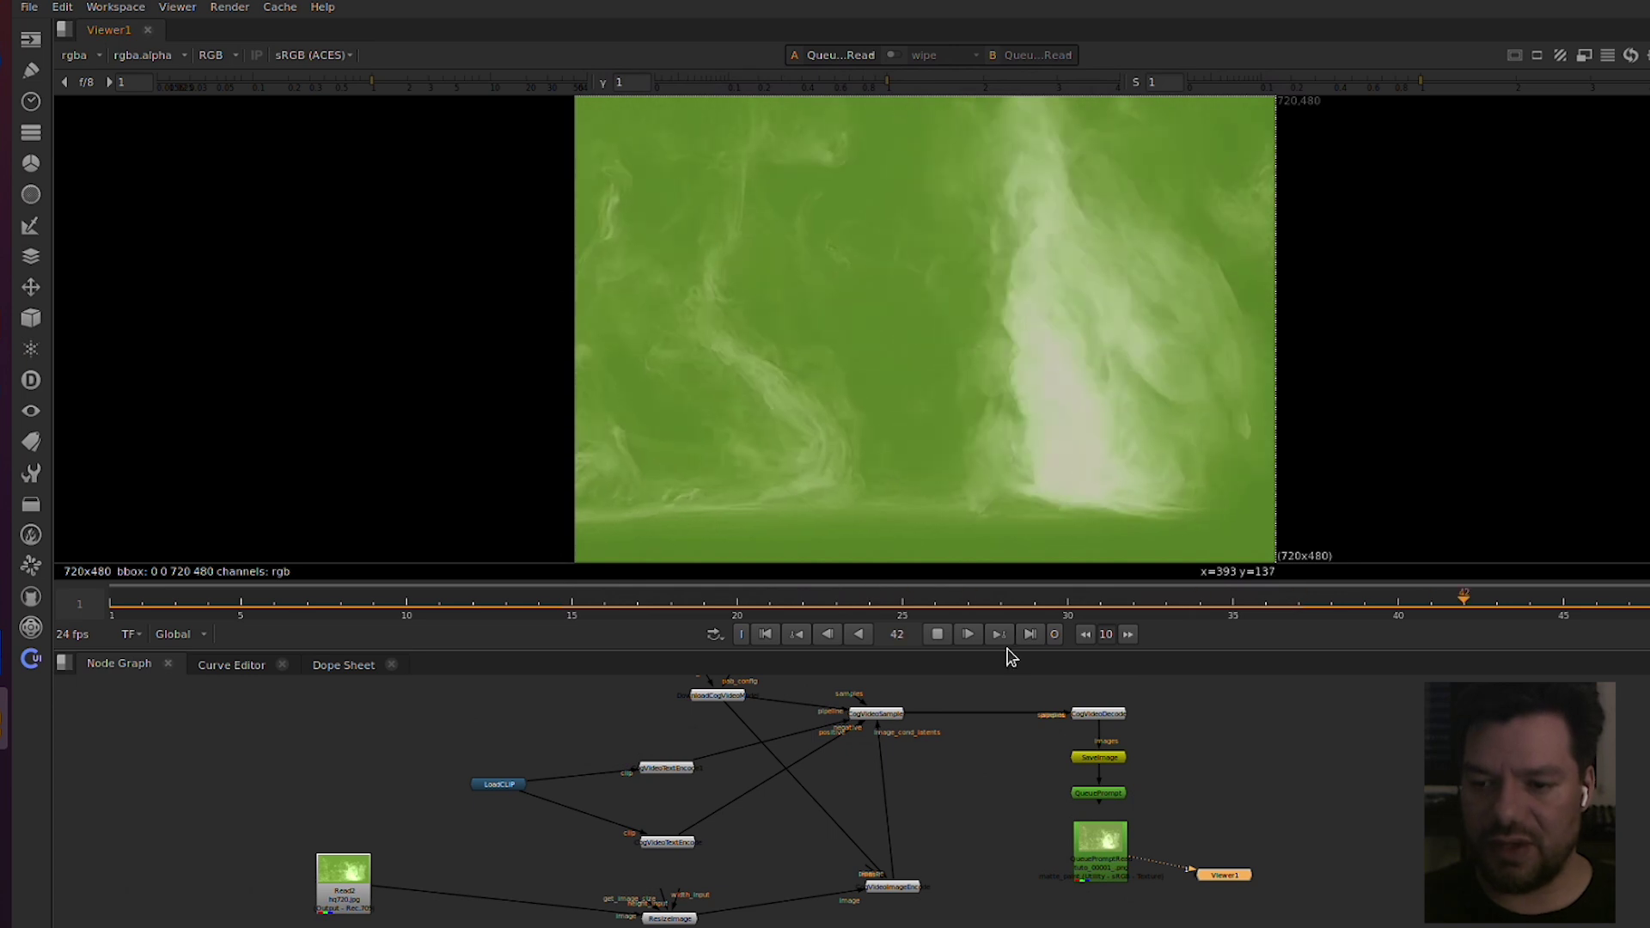
pyautogui.click(939, 634)
pyautogui.click(1096, 859)
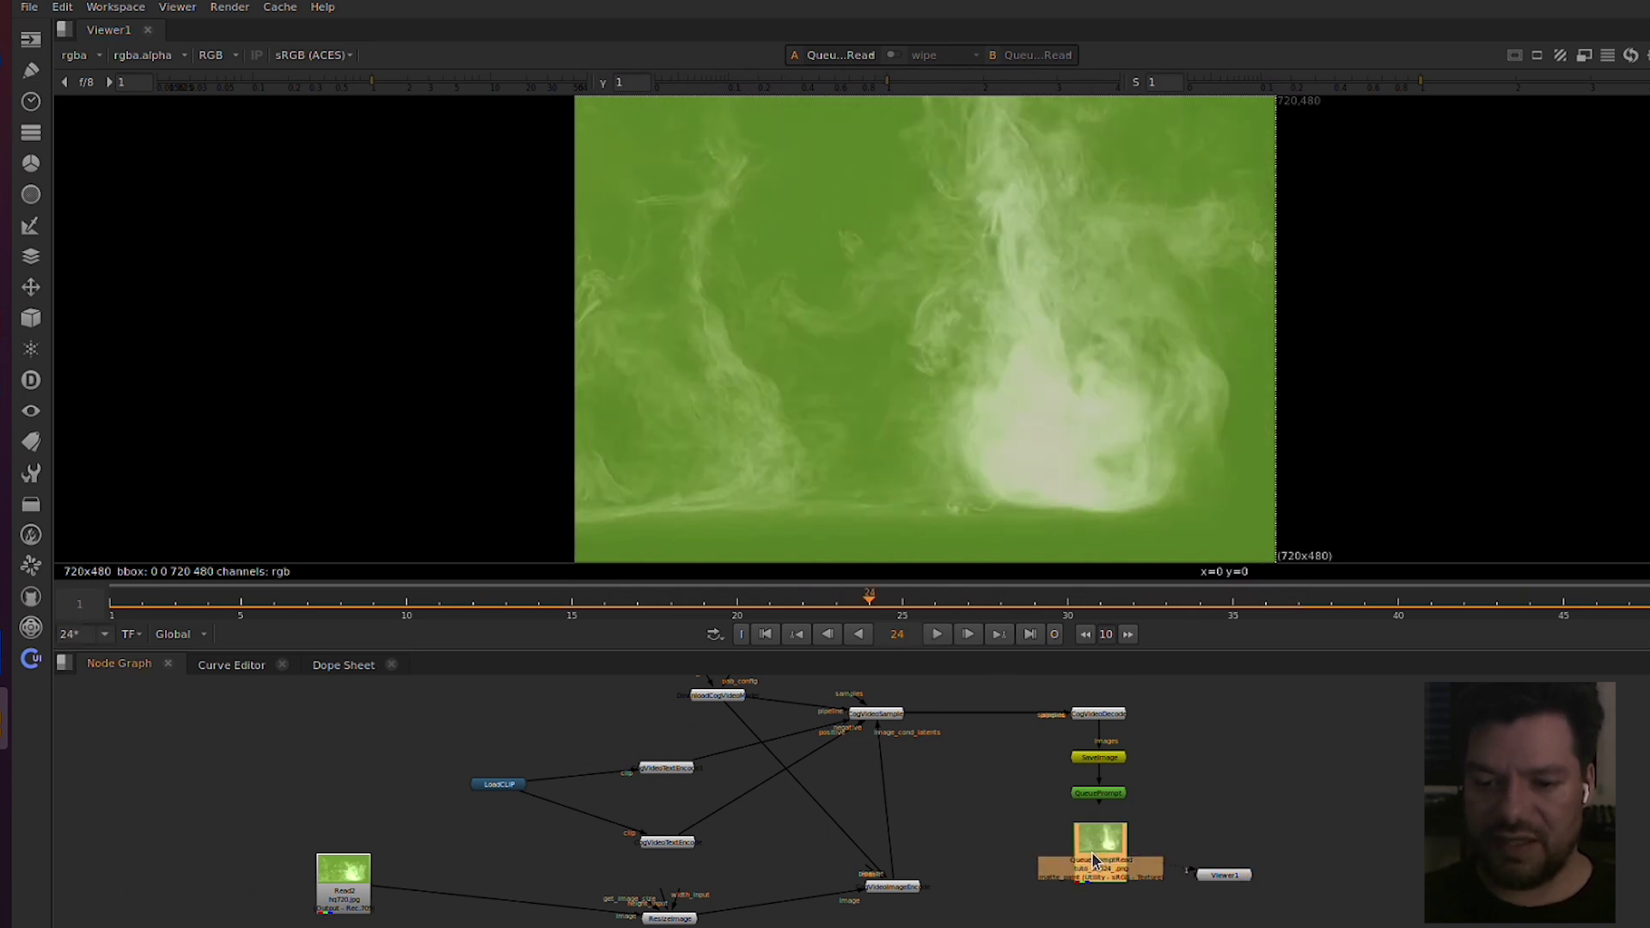
# Step: Import medium_Ground_Debris_Fire.jpg from the Desktop folder into the node graph, view it and check its read properties
pyautogui.hotkey('alt', 'Tab')
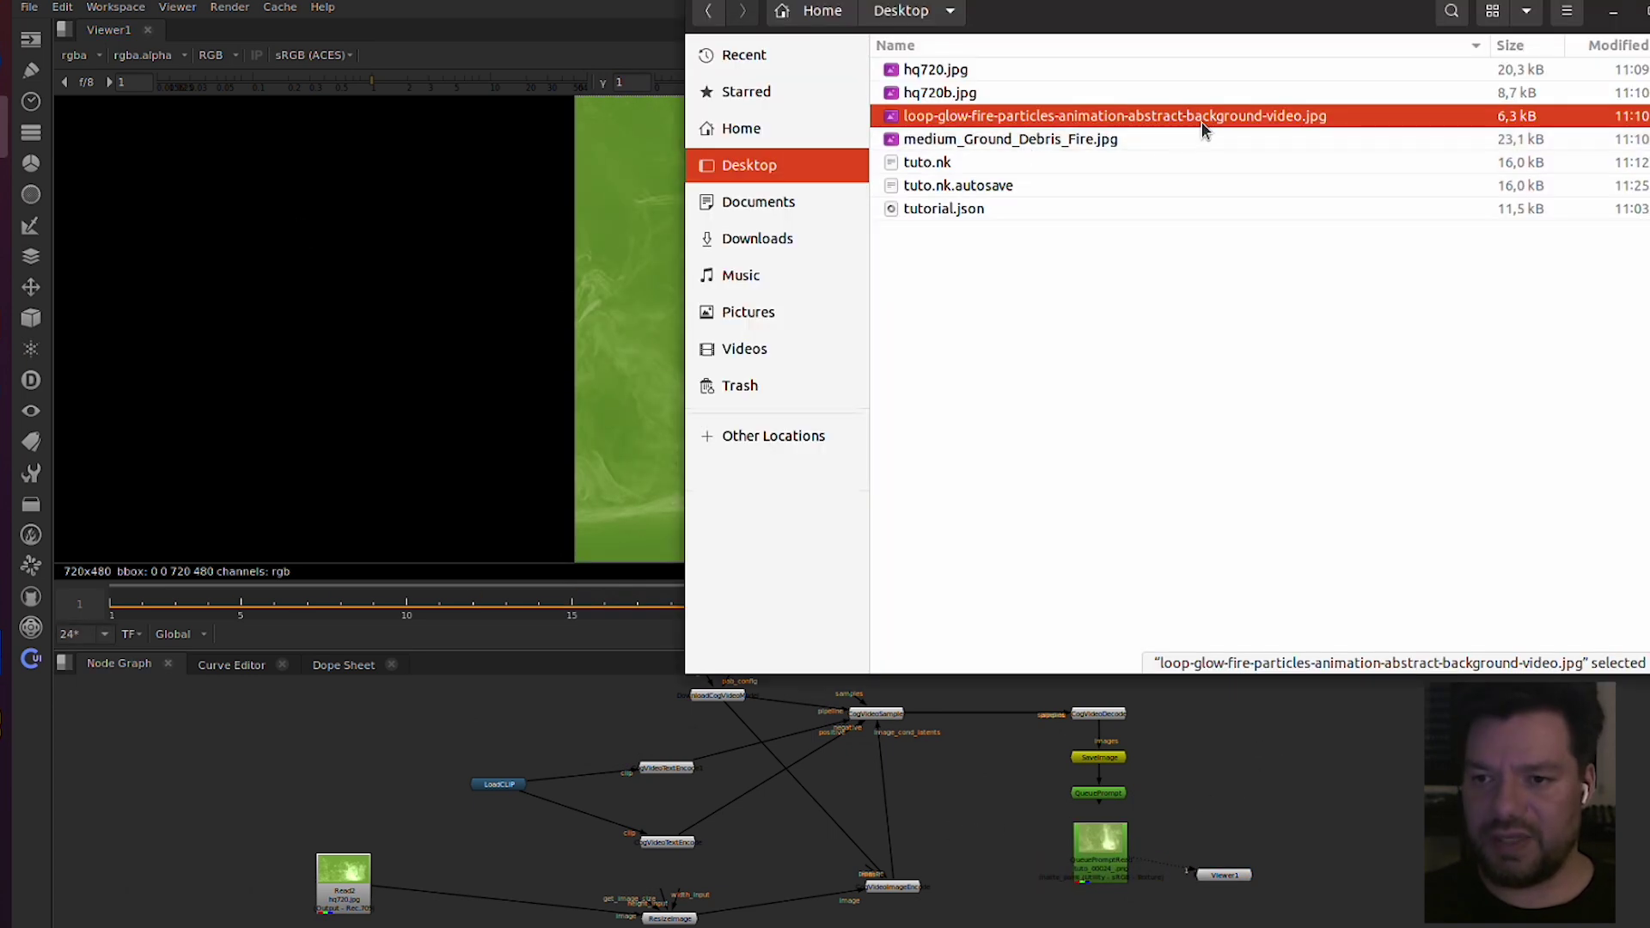
pyautogui.click(1086, 137)
pyautogui.moveTo(1076, 139); pyautogui.dragTo(283, 774)
pyautogui.click(676, 840)
pyautogui.moveTo(676, 840); pyautogui.dragTo(407, 820)
pyautogui.press('1')
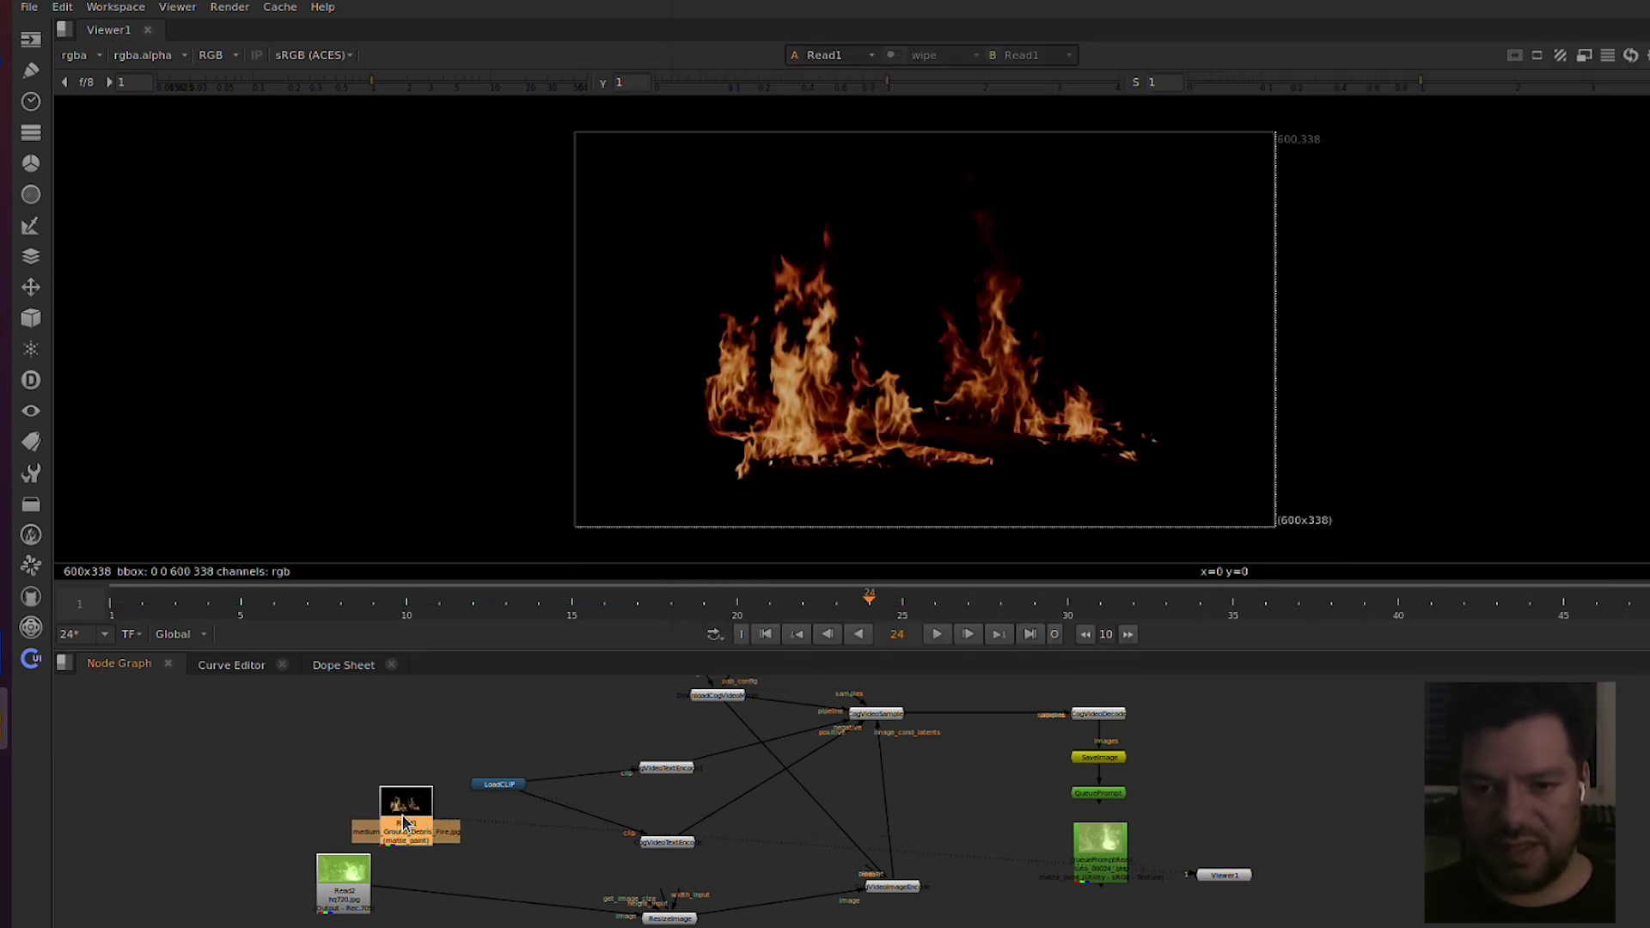
pyautogui.doubleClick(398, 834)
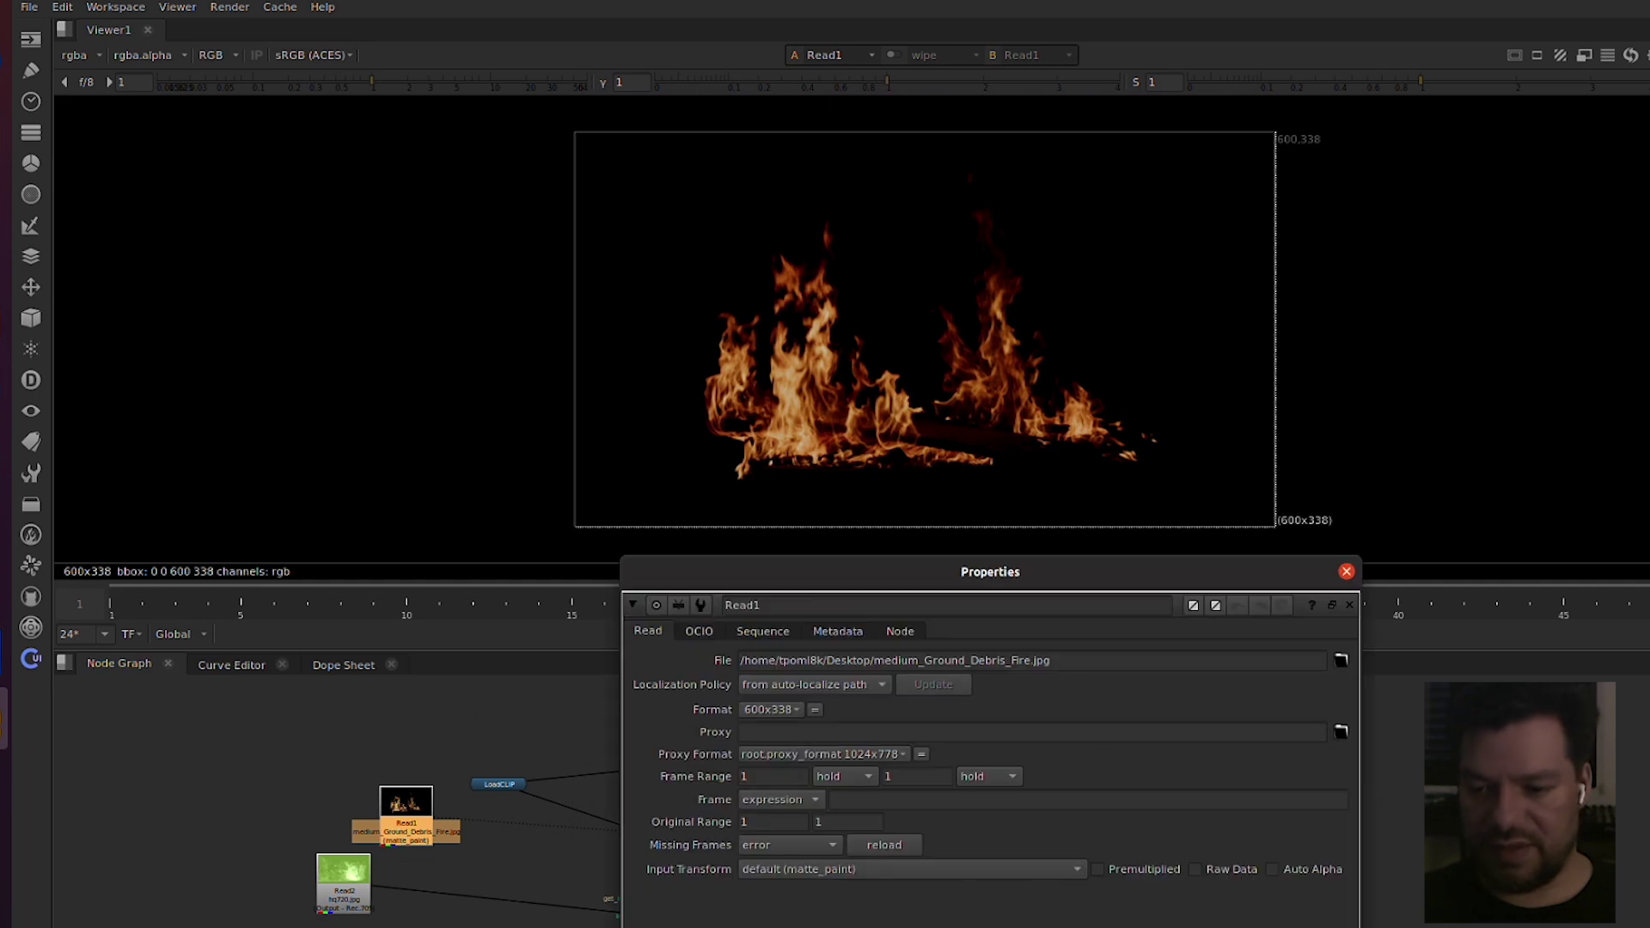
pyautogui.click(608, 894)
# Step: Replace the smoke image with the fire image as the ResizeImage node's image input, and place the fire node beside it
pyautogui.moveTo(375, 887); pyautogui.dragTo(407, 819)
pyautogui.moveTo(354, 866); pyautogui.dragTo(249, 850)
pyautogui.moveTo(411, 841); pyautogui.dragTo(420, 927)
pyautogui.click(764, 919)
pyautogui.moveTo(1021, 927); pyautogui.dragTo(505, 729)
pyautogui.moveTo(1048, 892); pyautogui.dragTo(842, 809)
# Step: Open the QueuePrompt node's properties and show the fire source image in the viewer
pyautogui.click(948, 763)
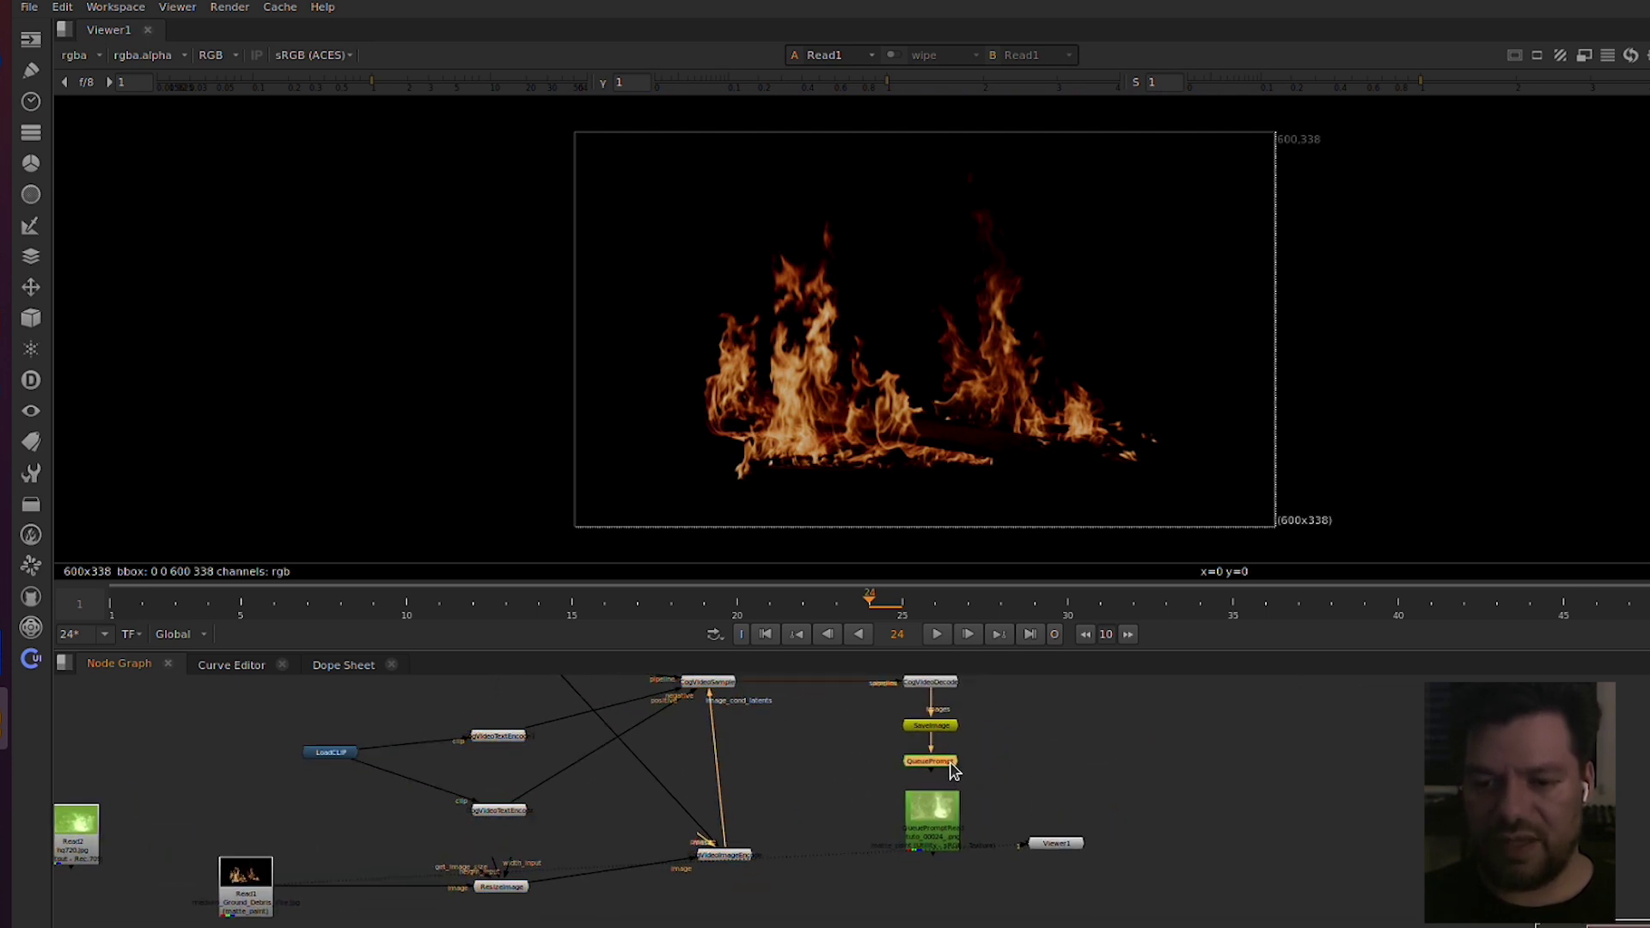
pyautogui.press('1')
pyautogui.doubleClick(949, 765)
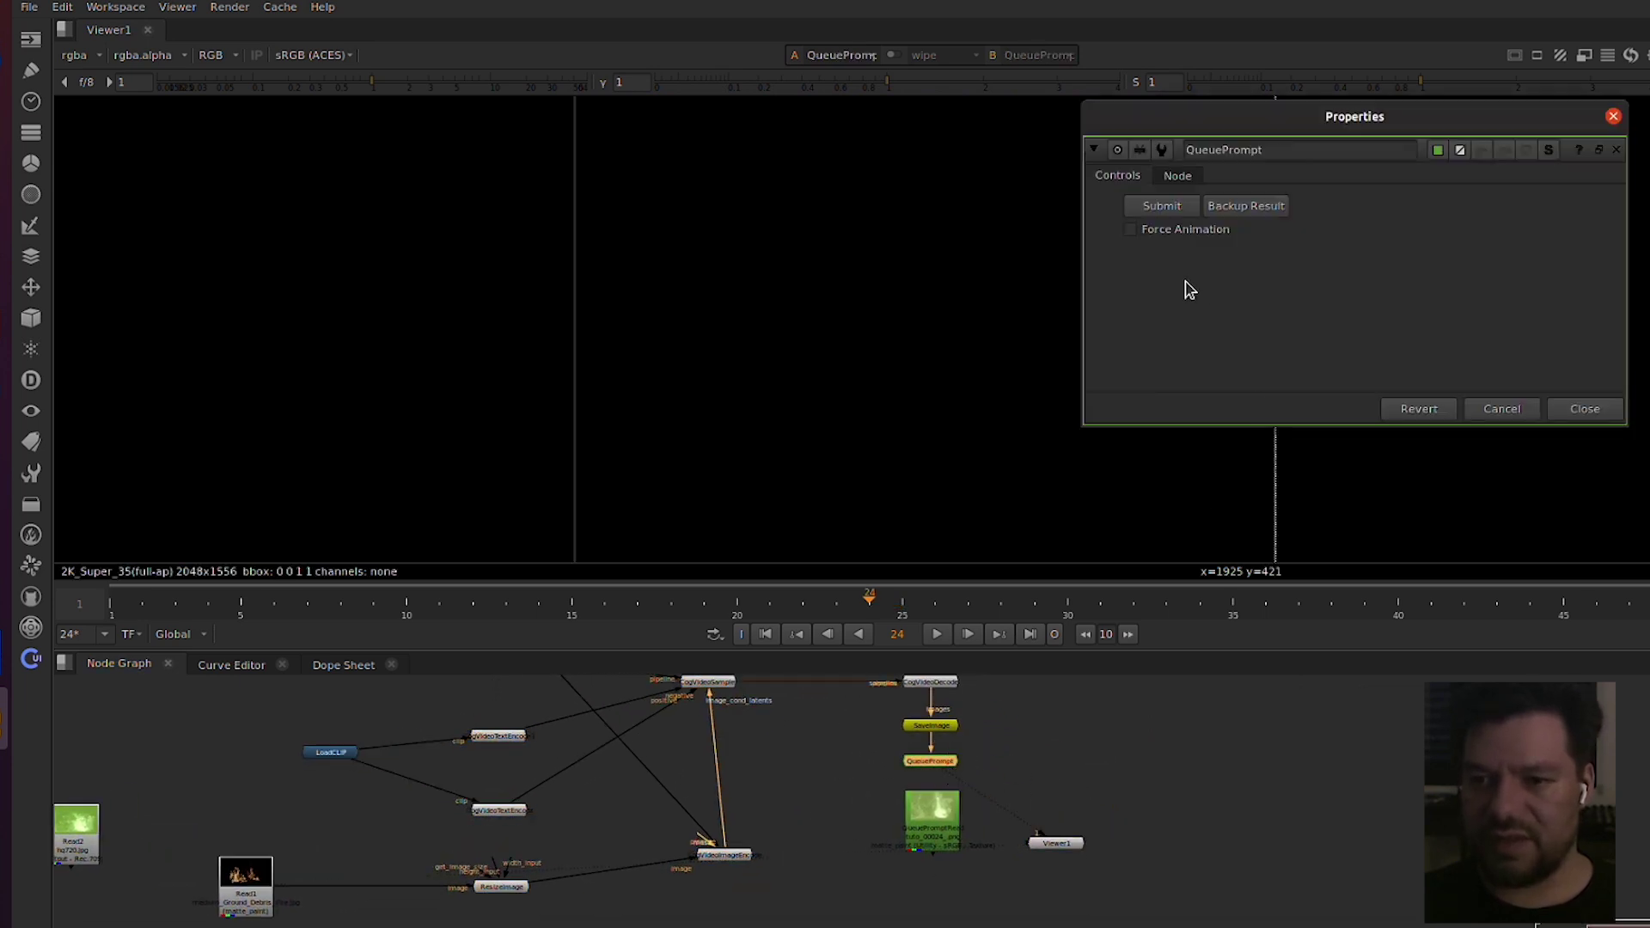
pyautogui.click(246, 877)
pyautogui.press('1')
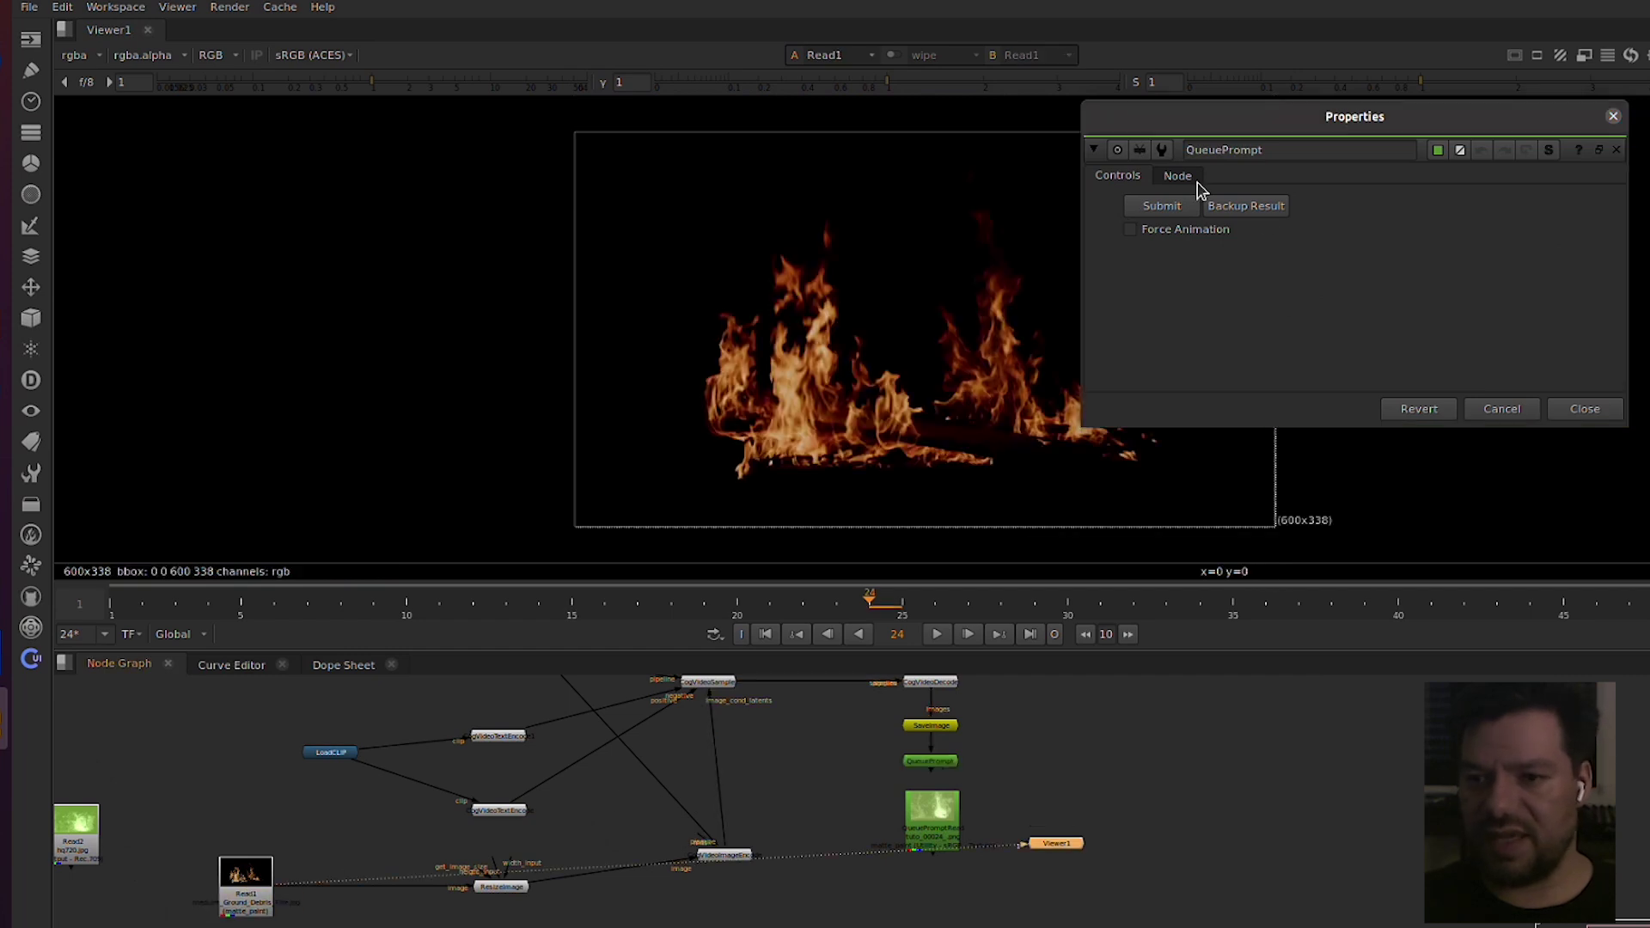
# Step: Set the CogVideoTextEncode1 prompt to "Fire moving, simuation, going up" and submit the generation from QueuePrompt
pyautogui.doubleClick(511, 741)
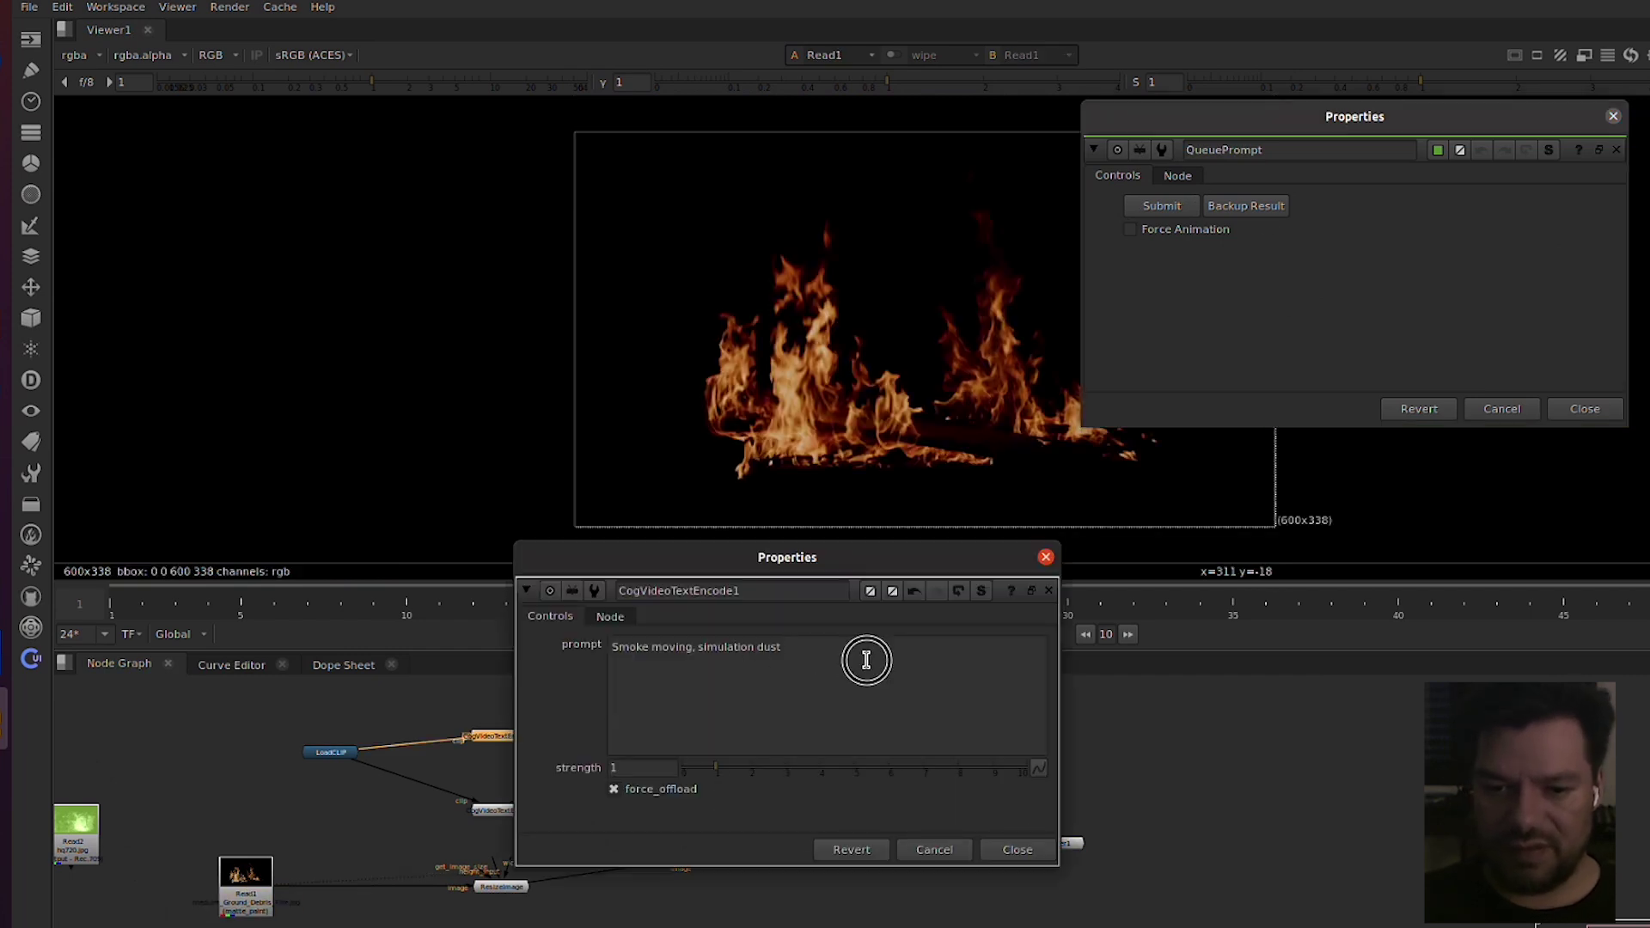
pyautogui.moveTo(865, 655); pyautogui.dragTo(464, 630)
pyautogui.write('Fir')
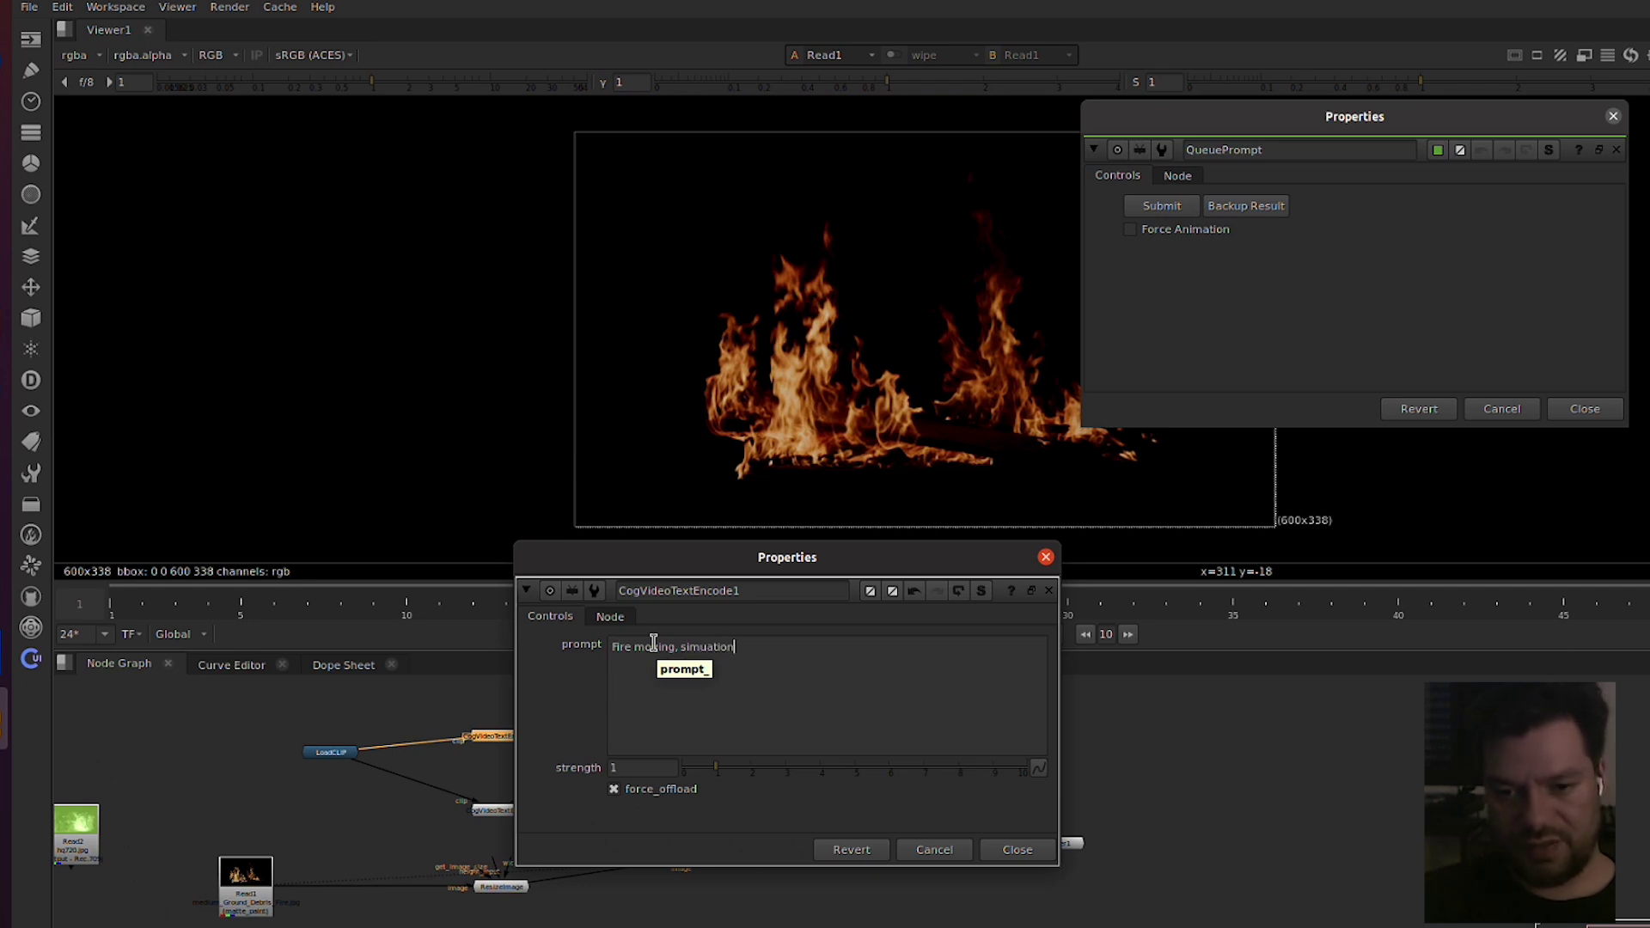
pyautogui.write('ing up')
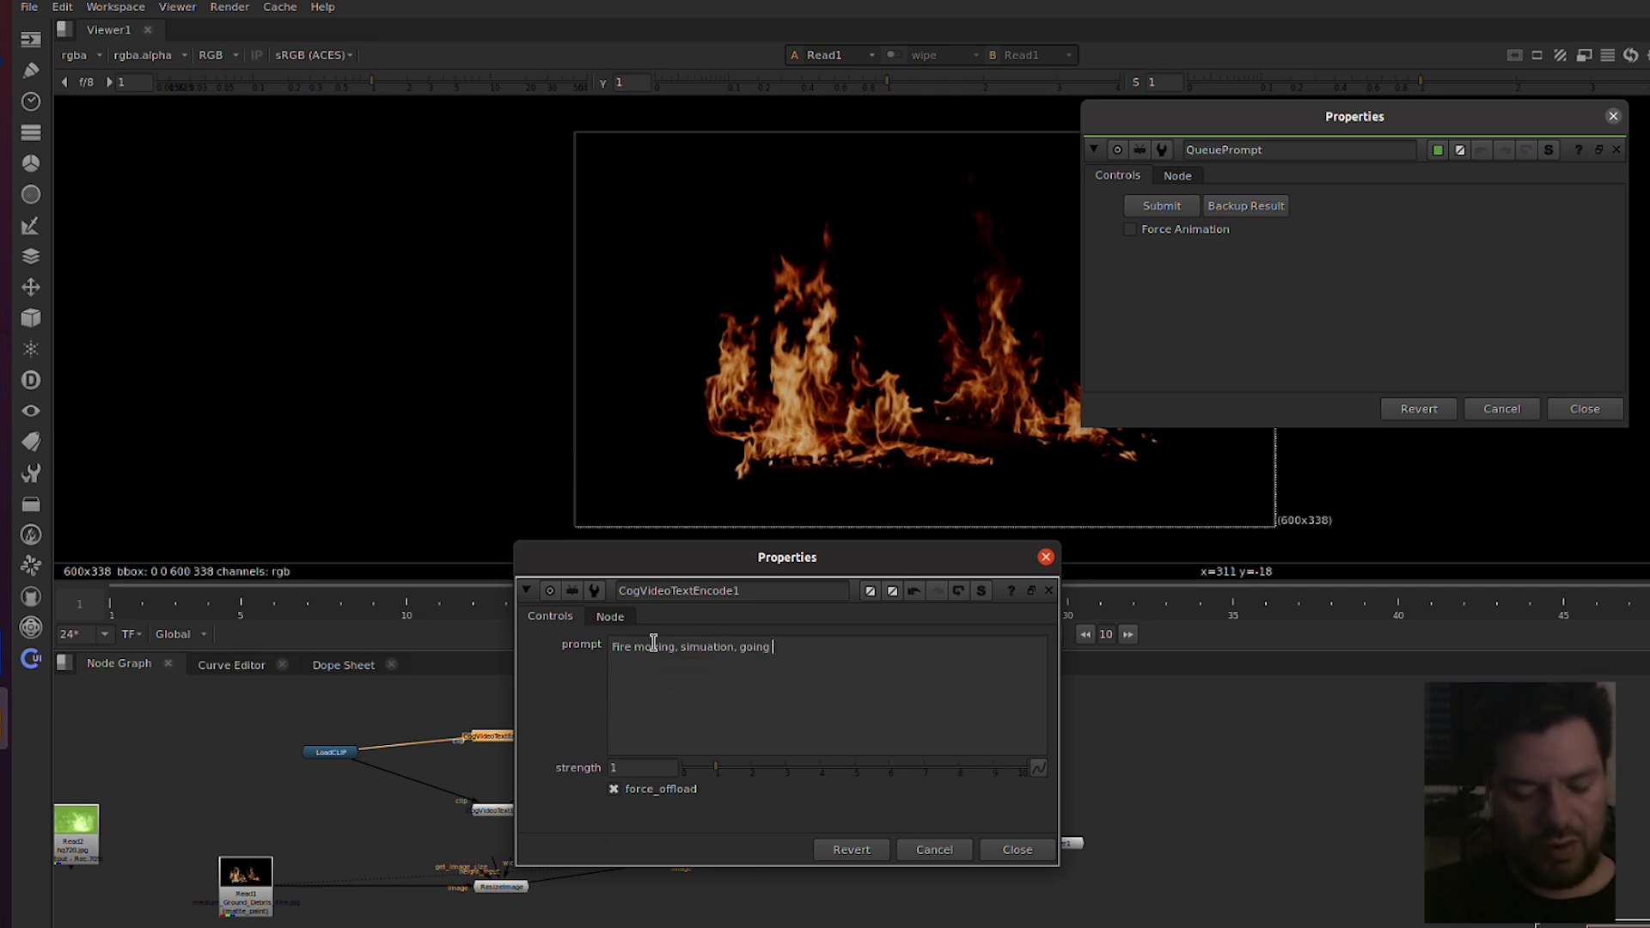
pyautogui.click(1015, 849)
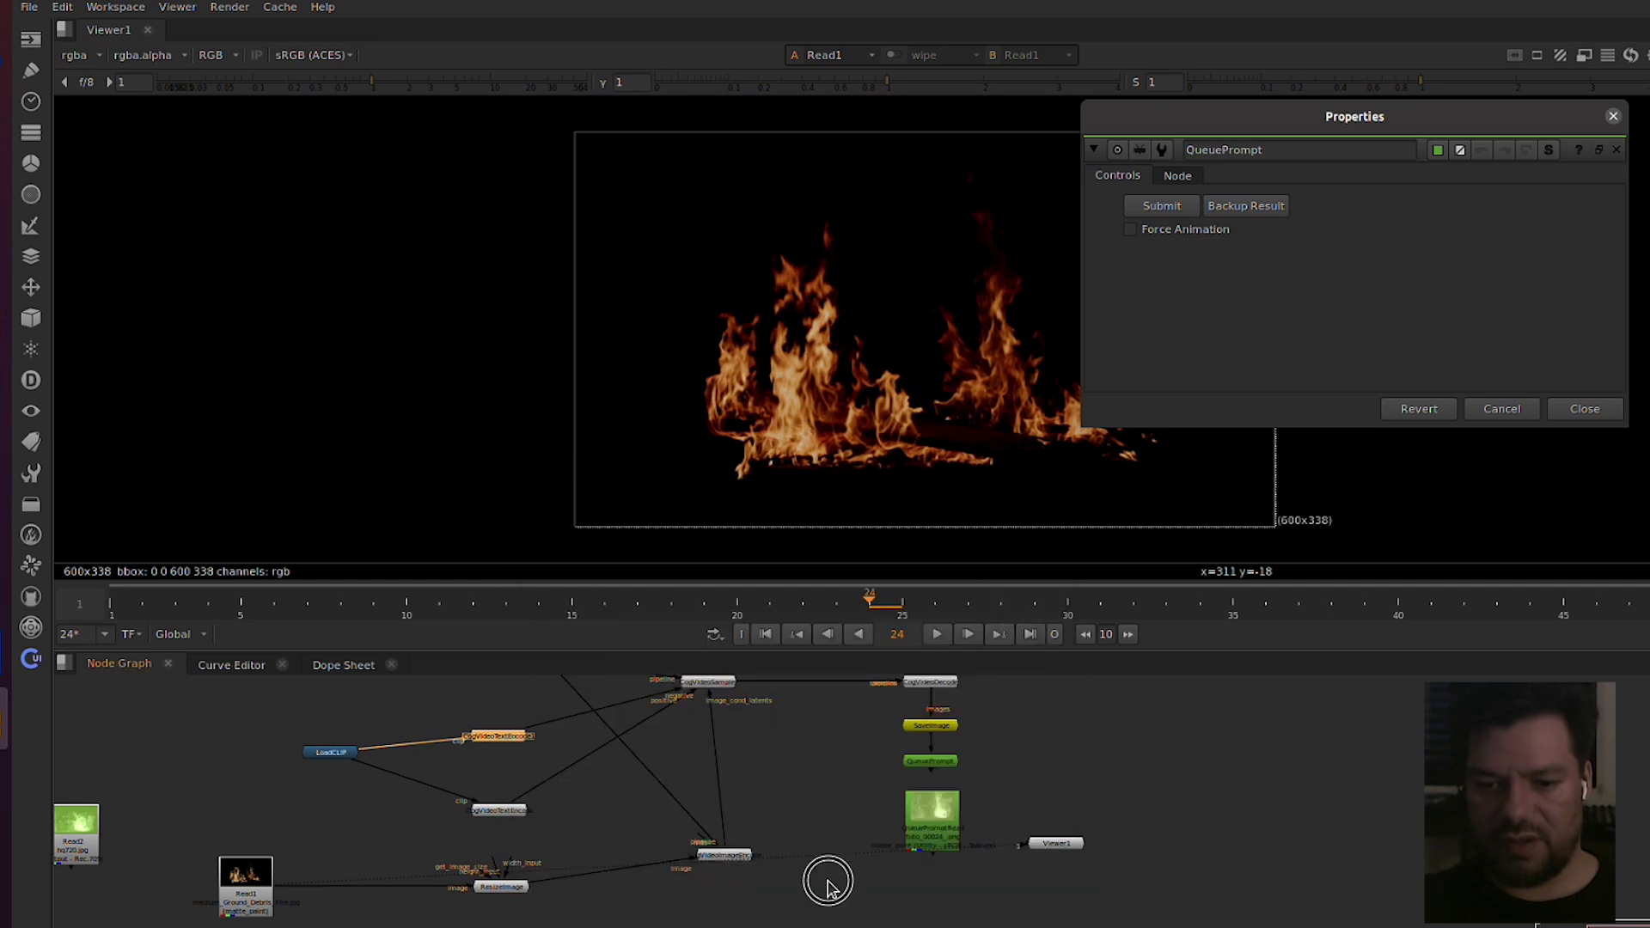
pyautogui.click(1162, 206)
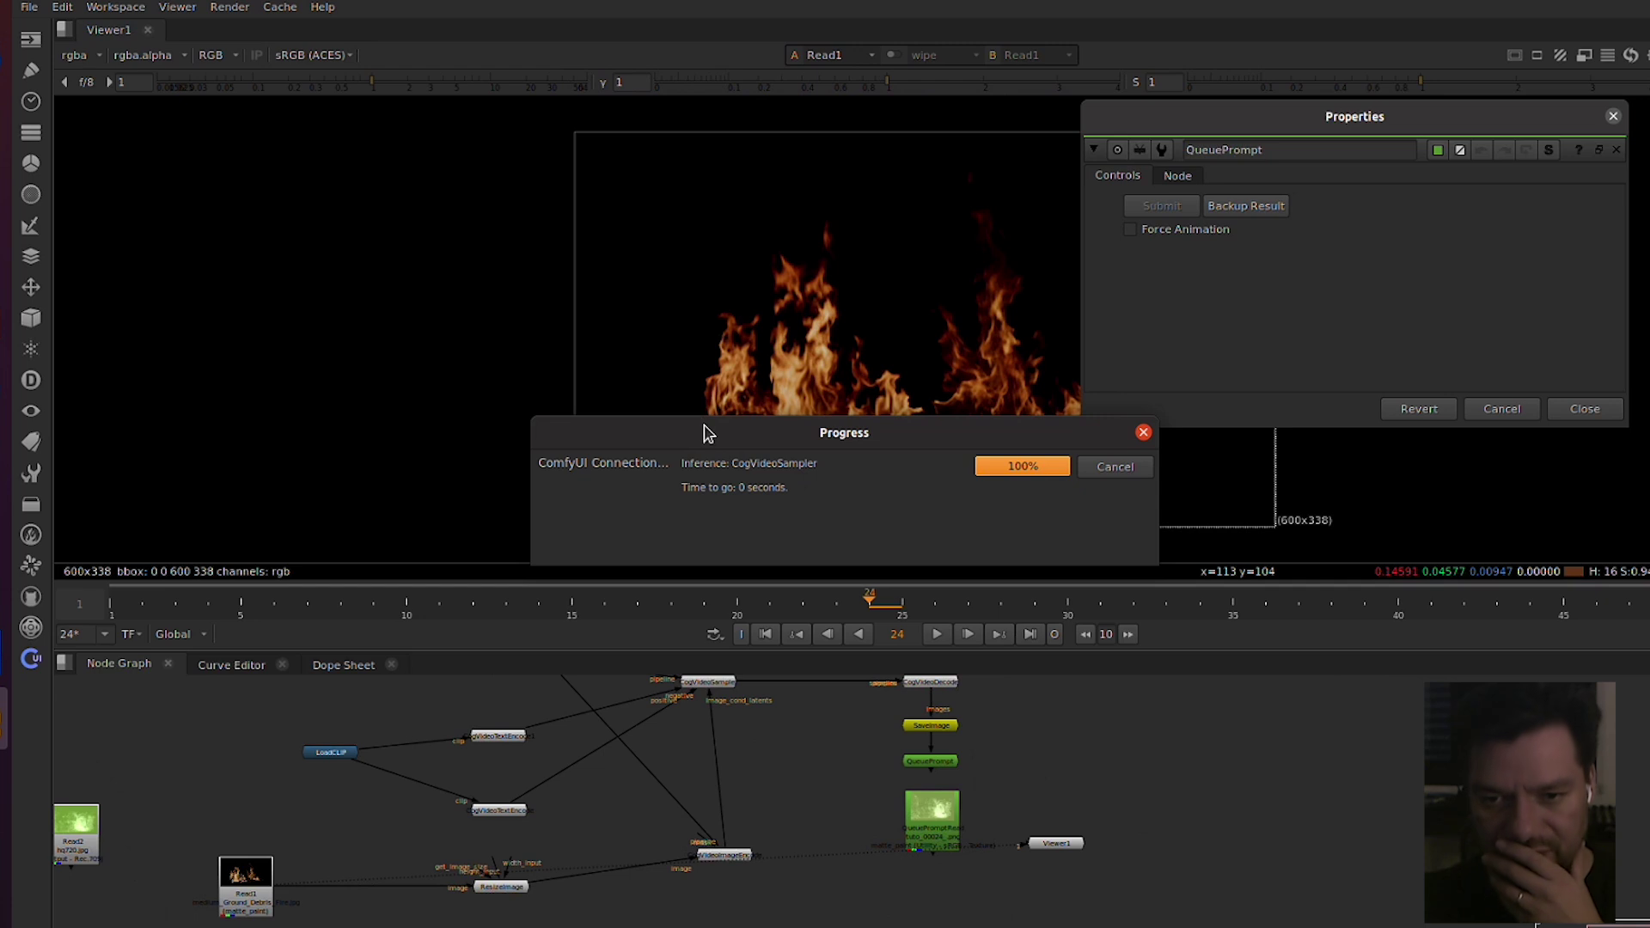
pyautogui.click(1110, 774)
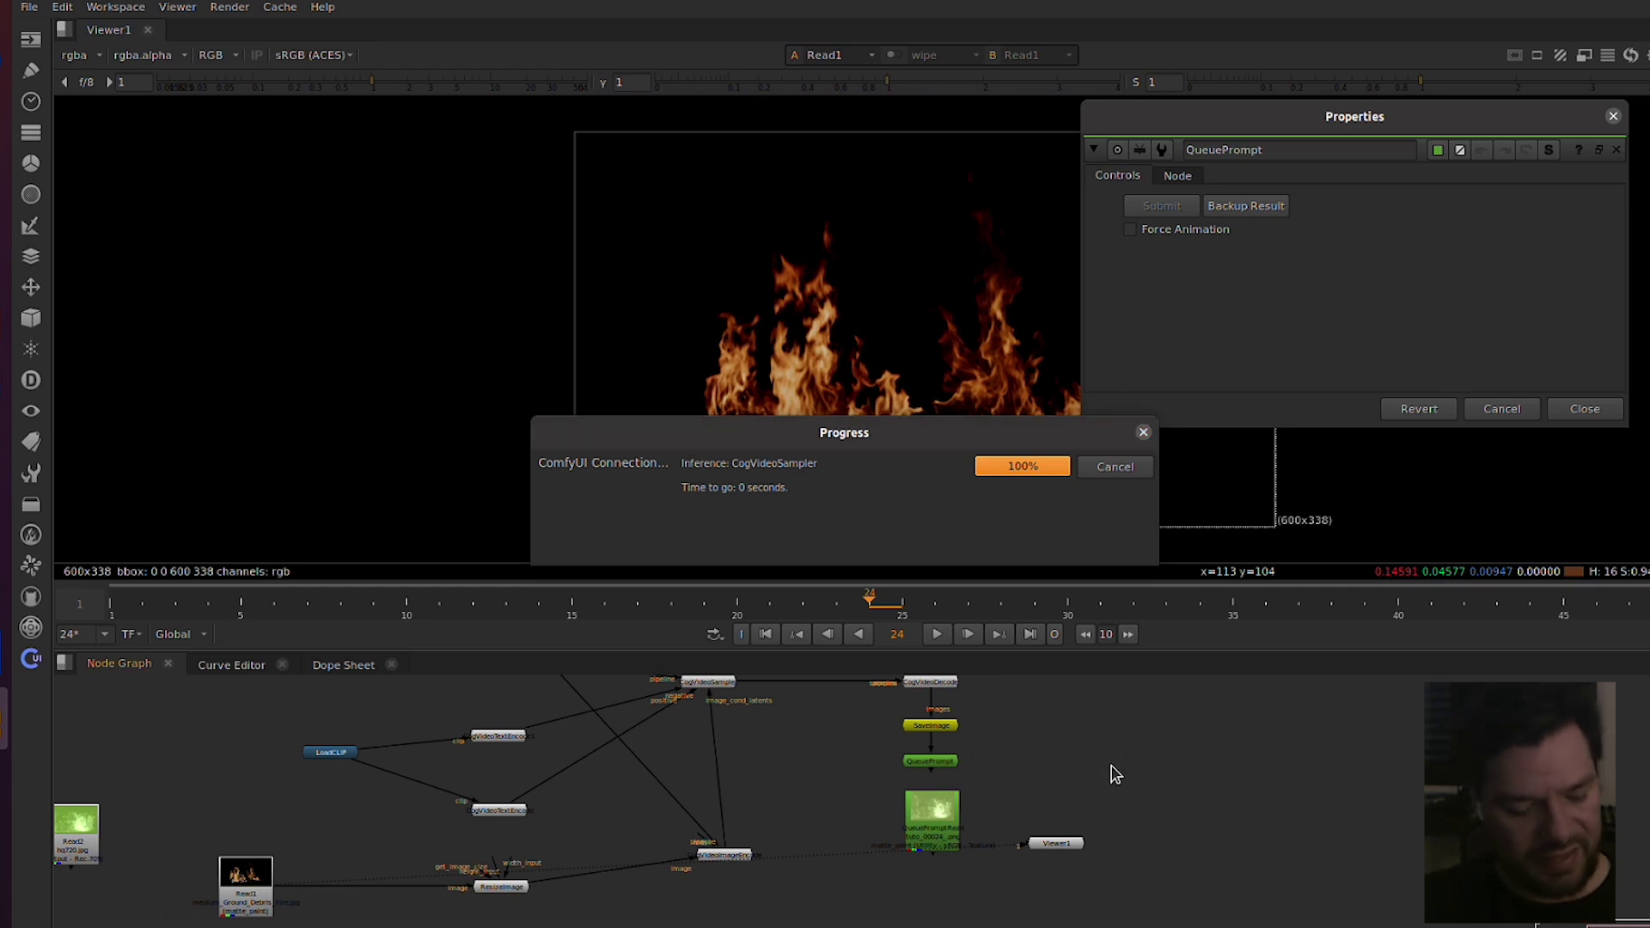
pyautogui.press('Tab')
pyautogui.write('denoi')
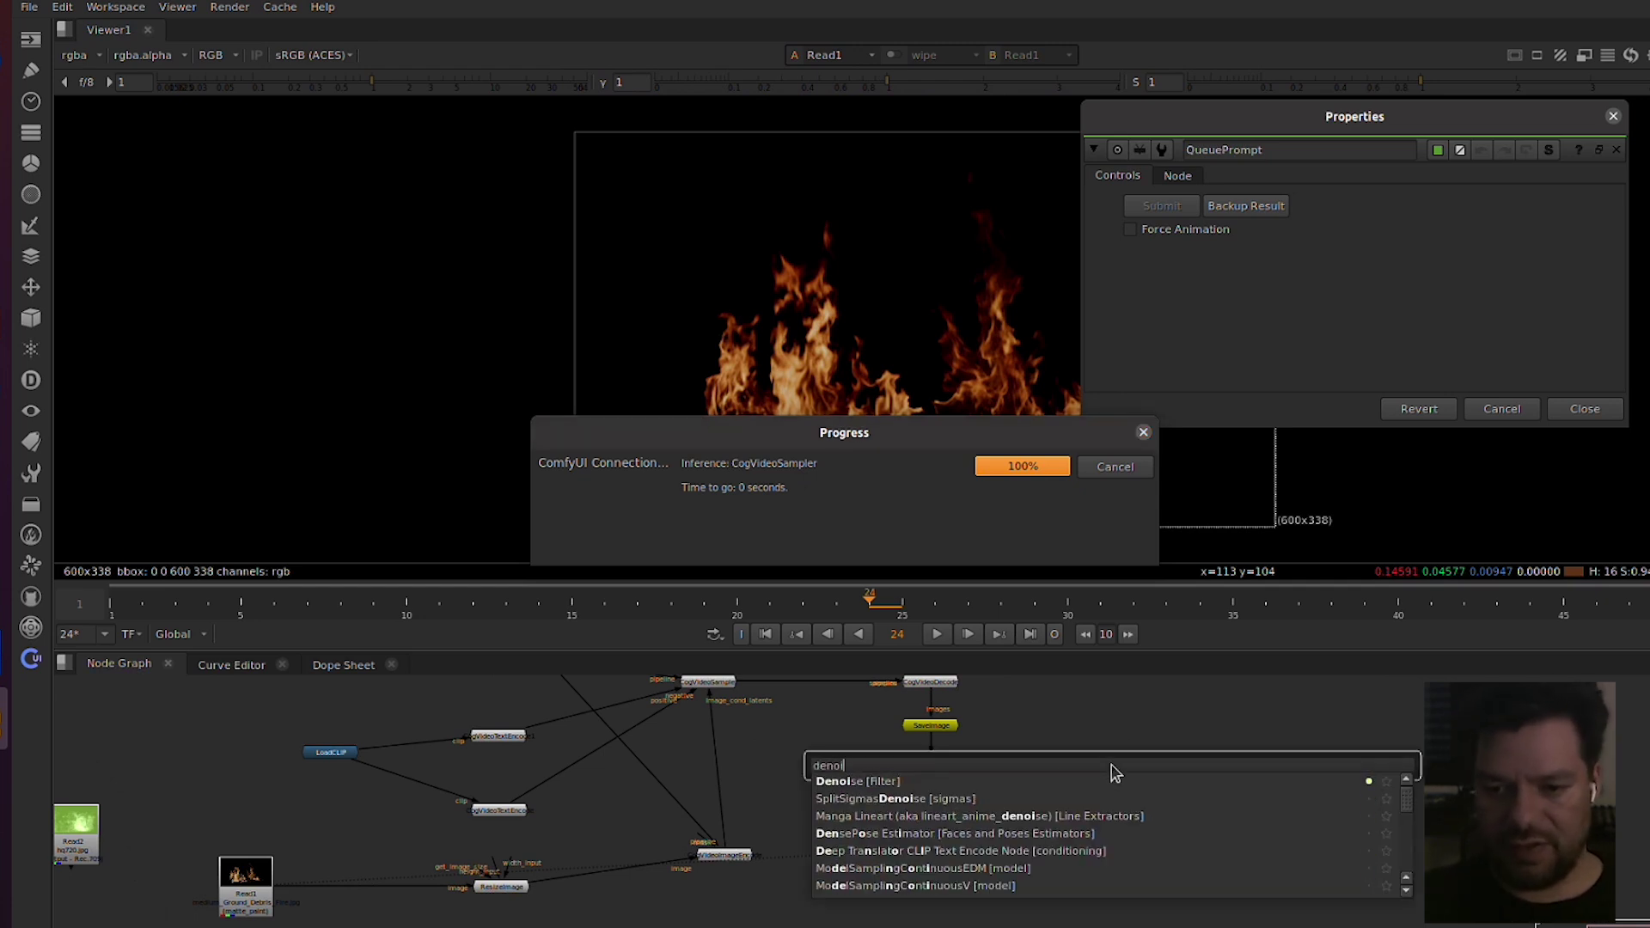
pyautogui.click(957, 789)
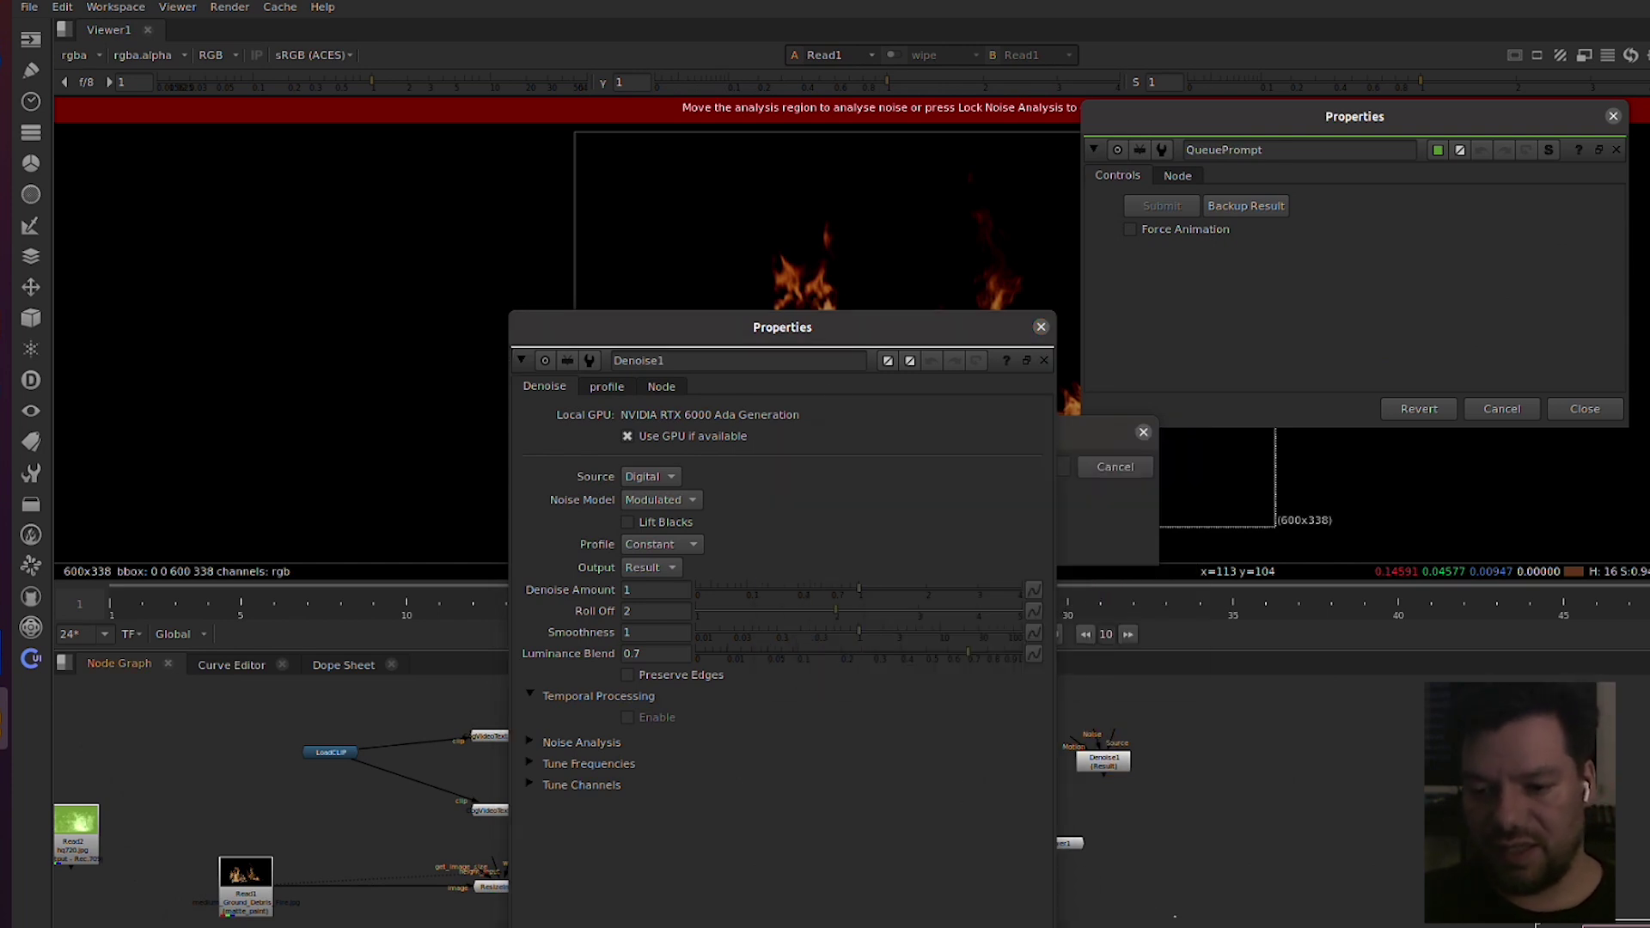
pyautogui.moveTo(1106, 774); pyautogui.dragTo(1138, 789)
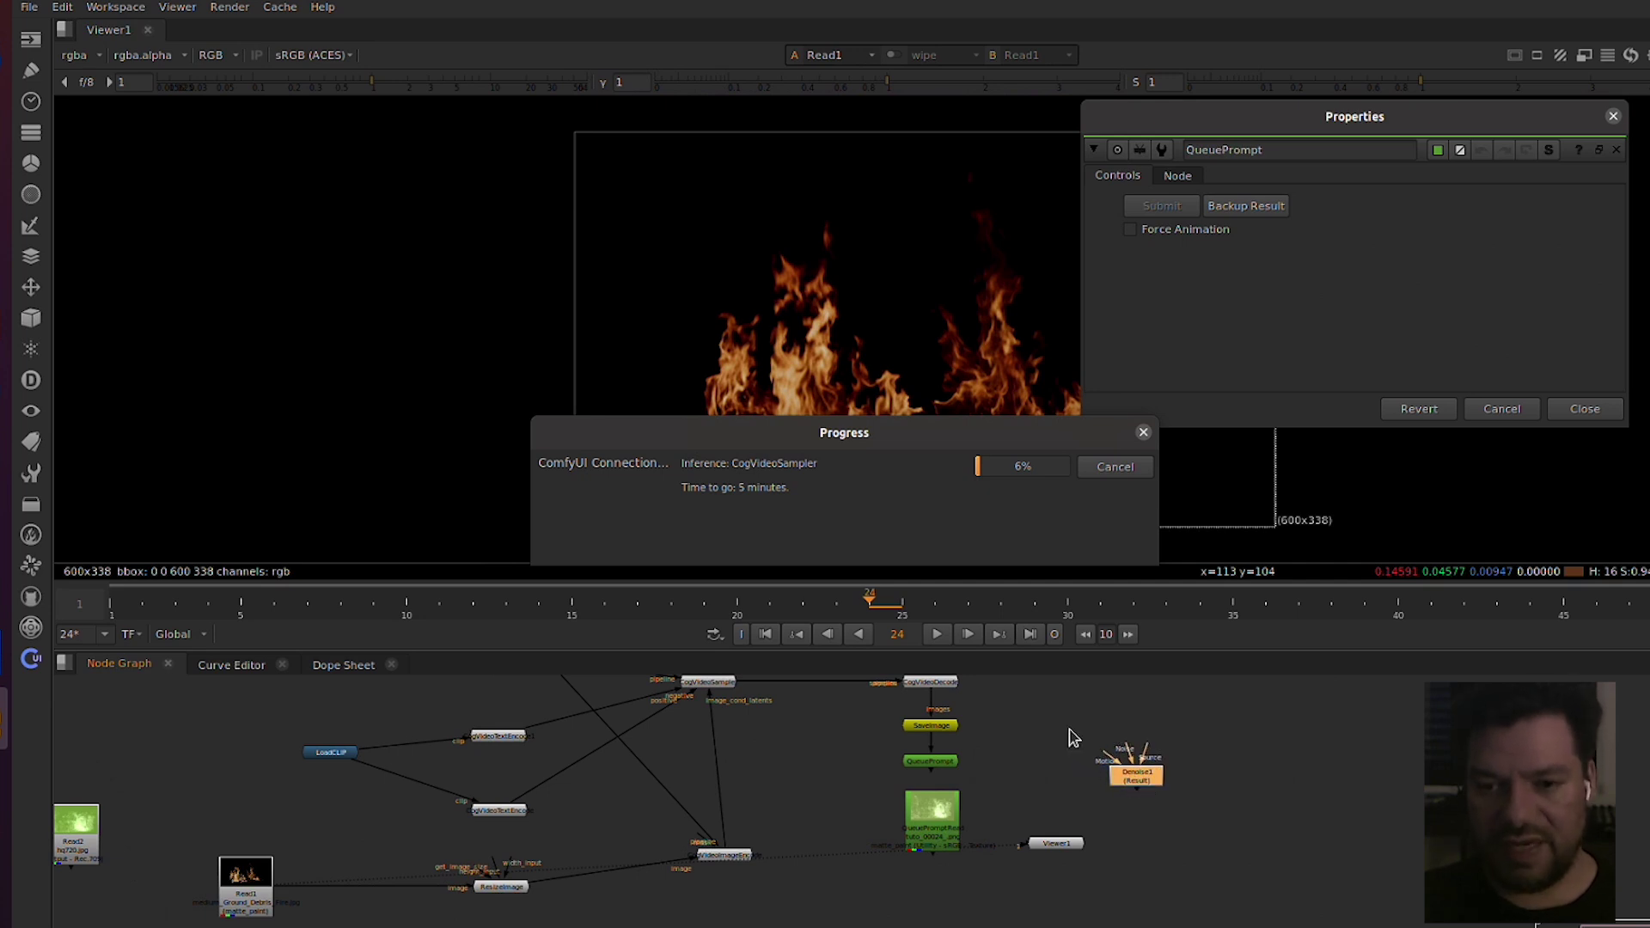
pyautogui.press('Delete')
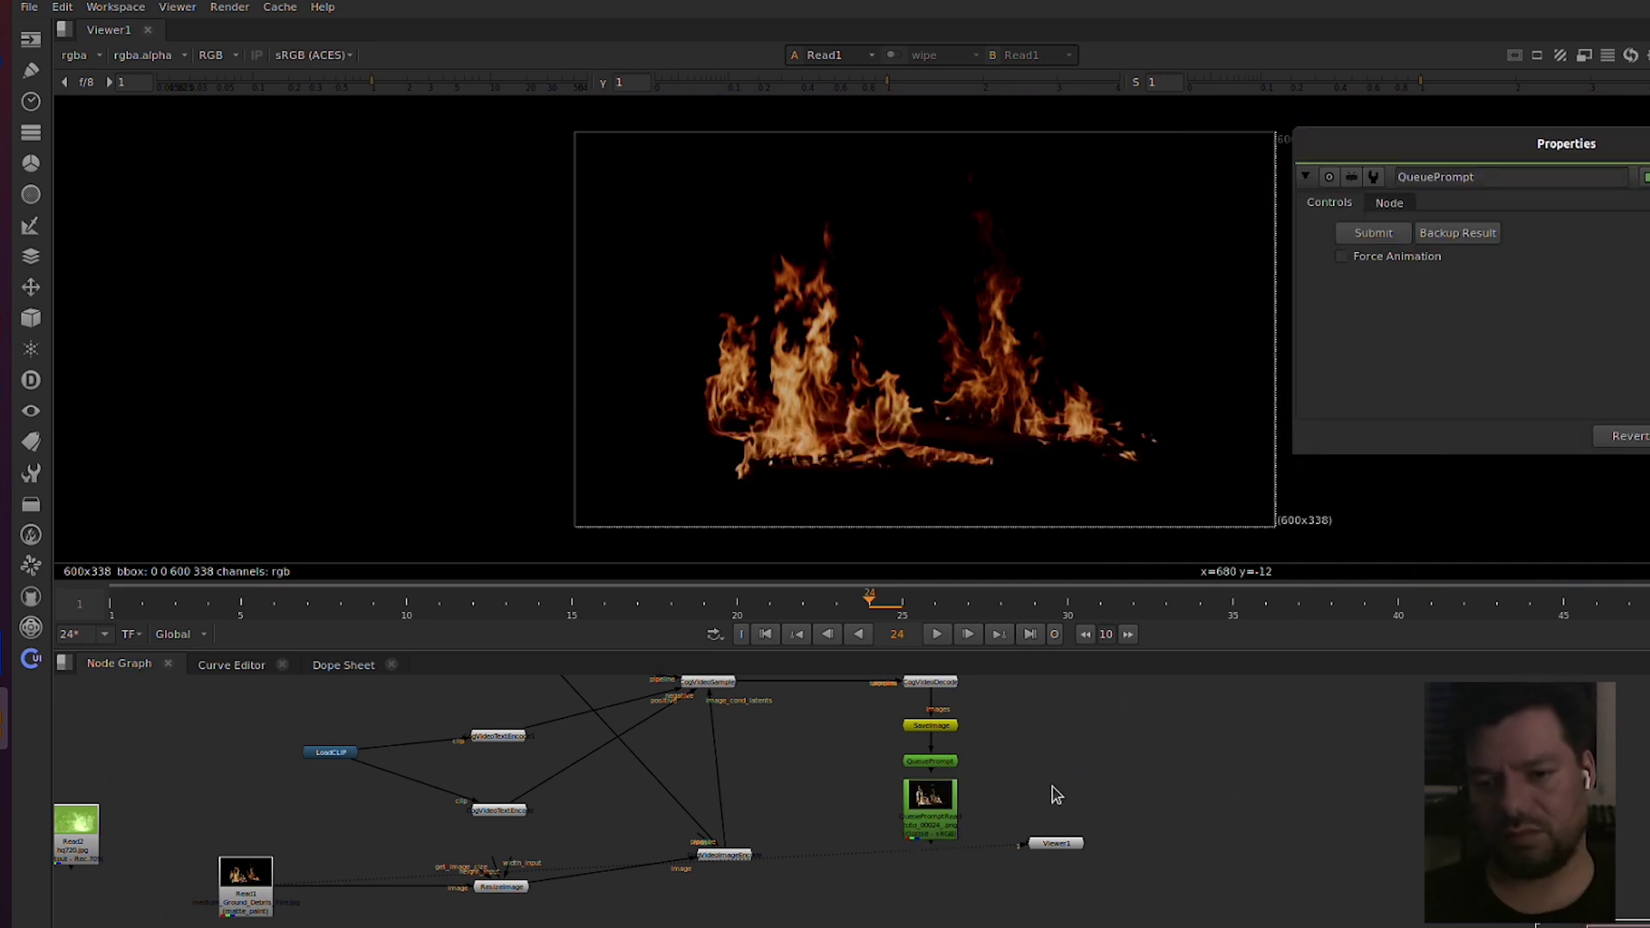
# Step: View the generated fire sequence and play it back from the first frame
pyautogui.click(913, 812)
pyautogui.press('1')
pyautogui.click(936, 633)
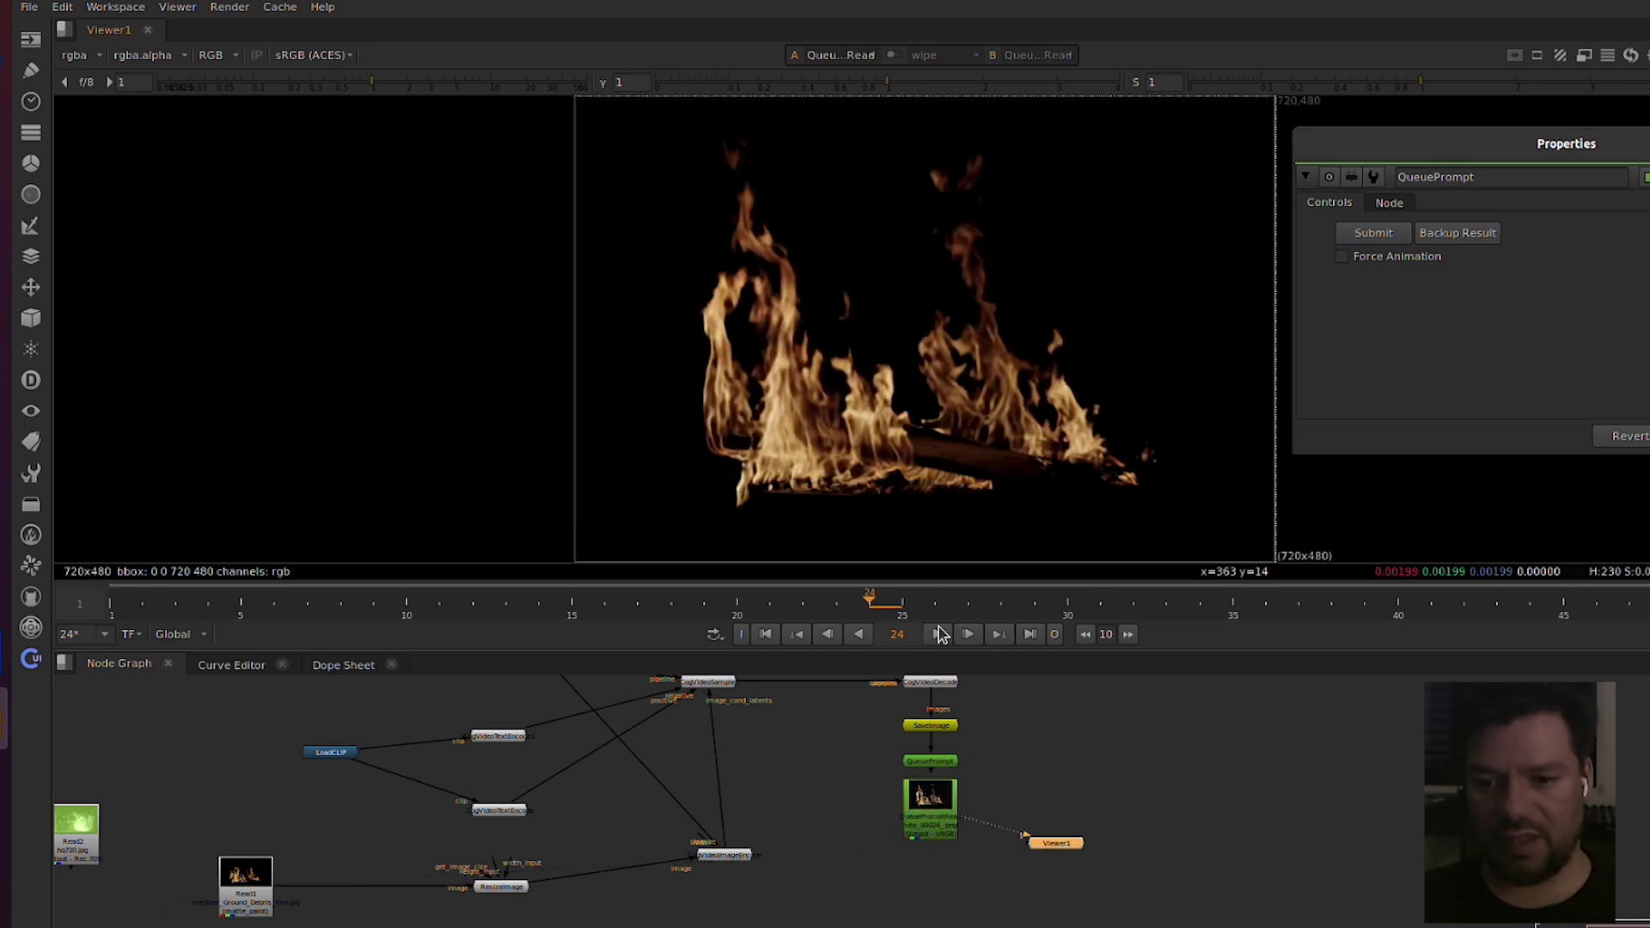
pyautogui.click(765, 633)
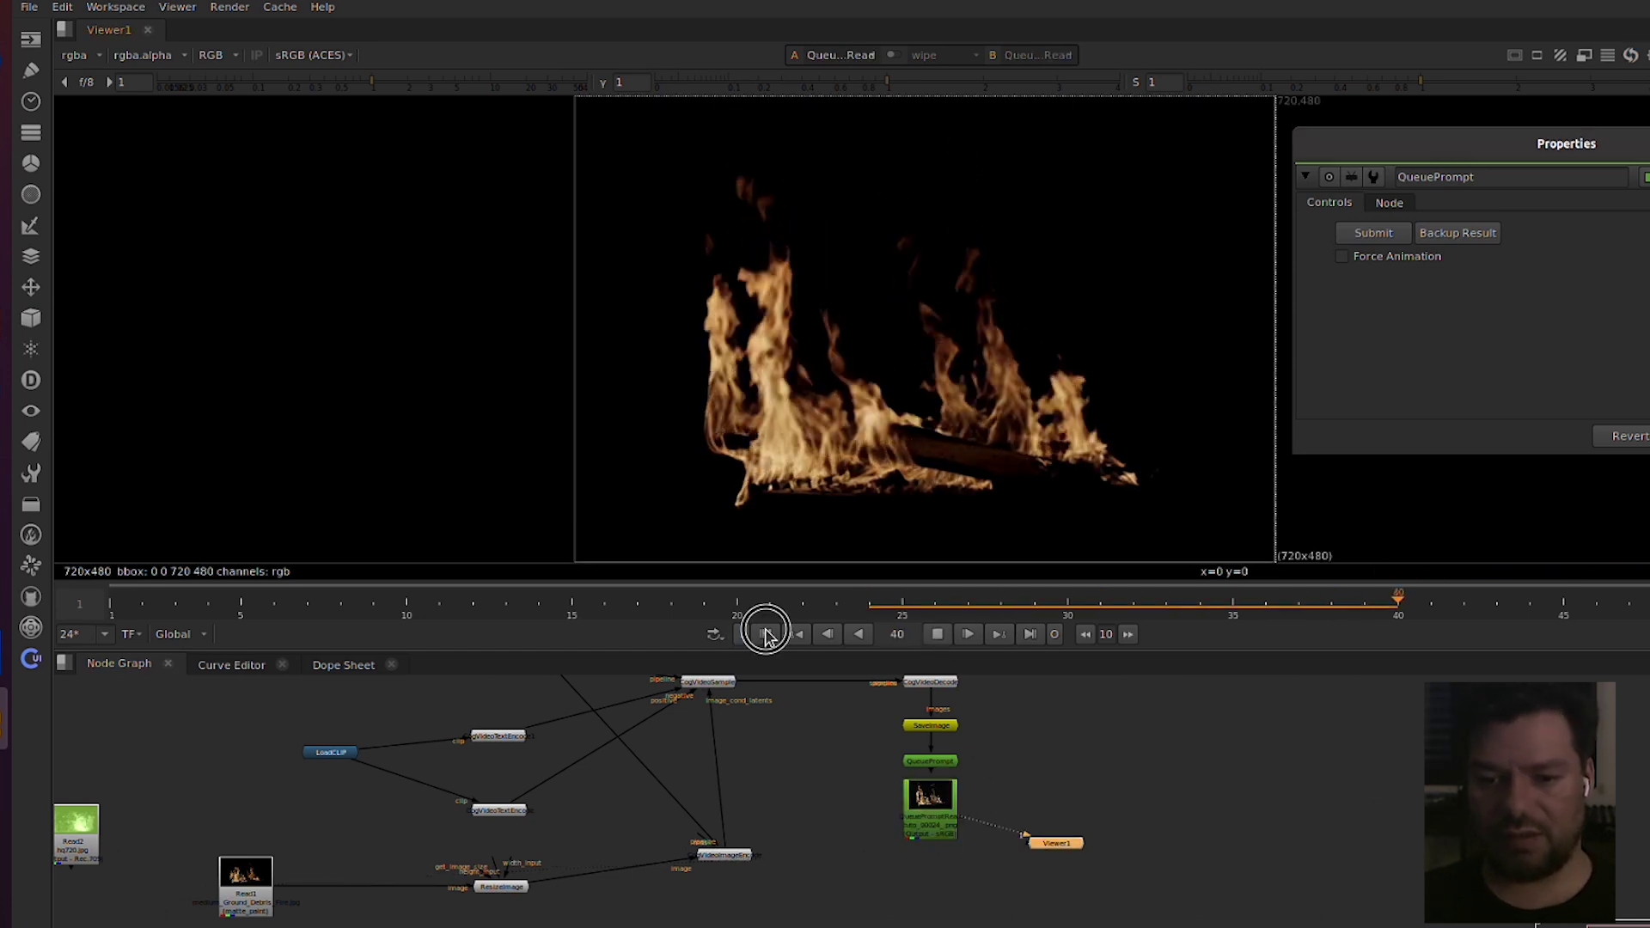
pyautogui.click(940, 636)
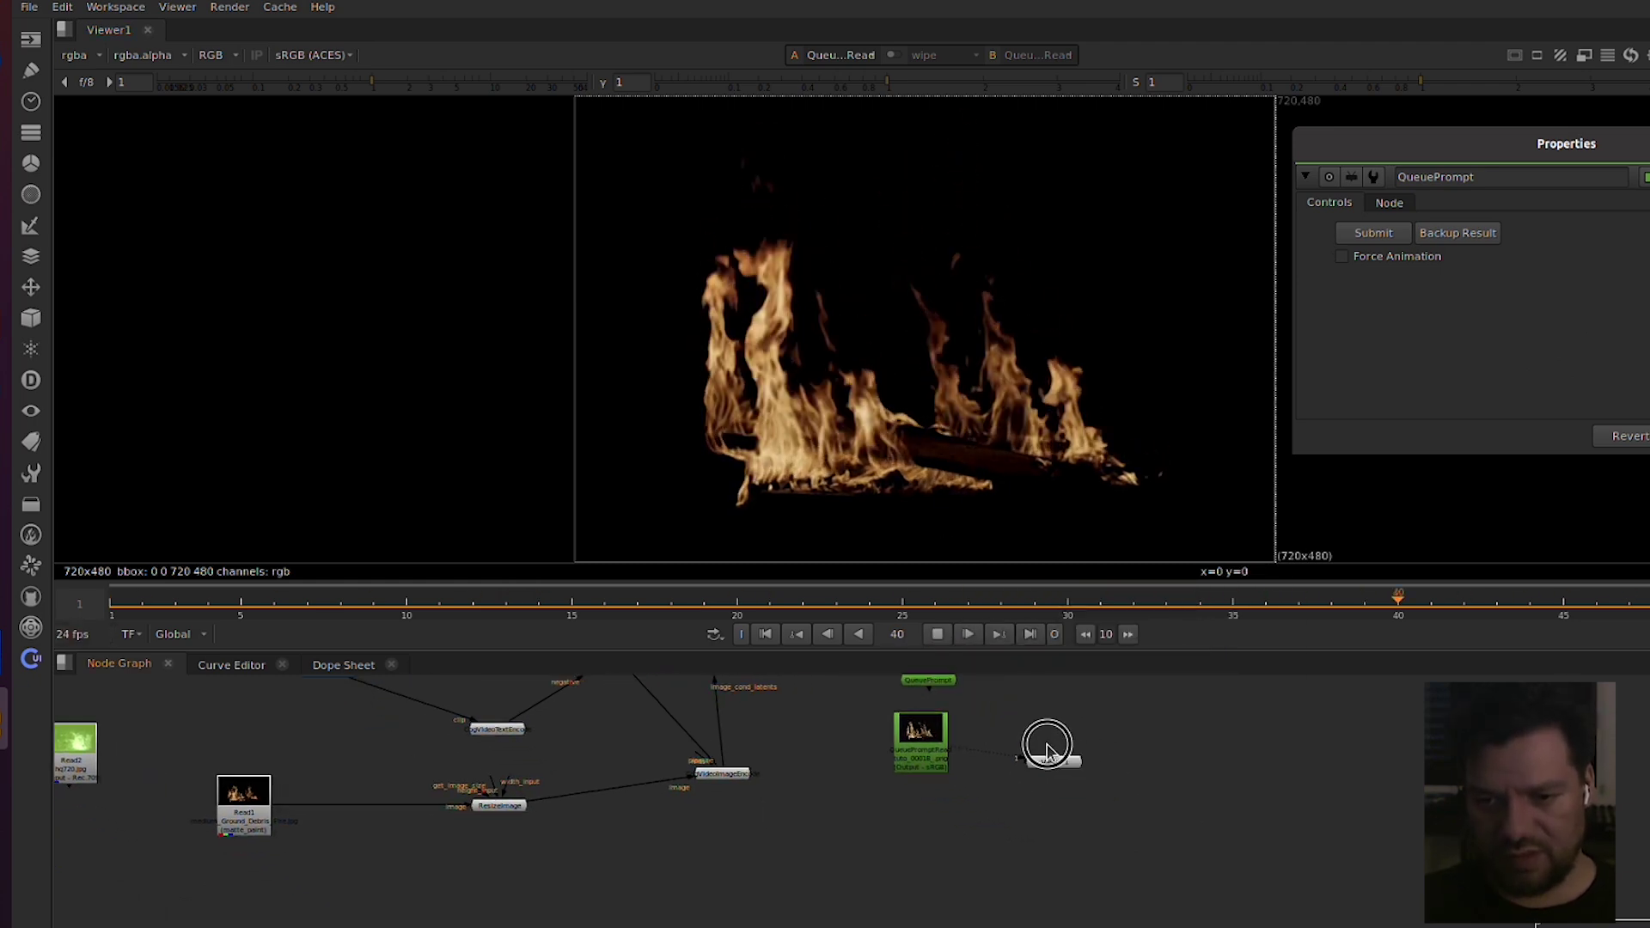
pyautogui.moveTo(1047, 748); pyautogui.dragTo(1060, 780)
pyautogui.click(937, 635)
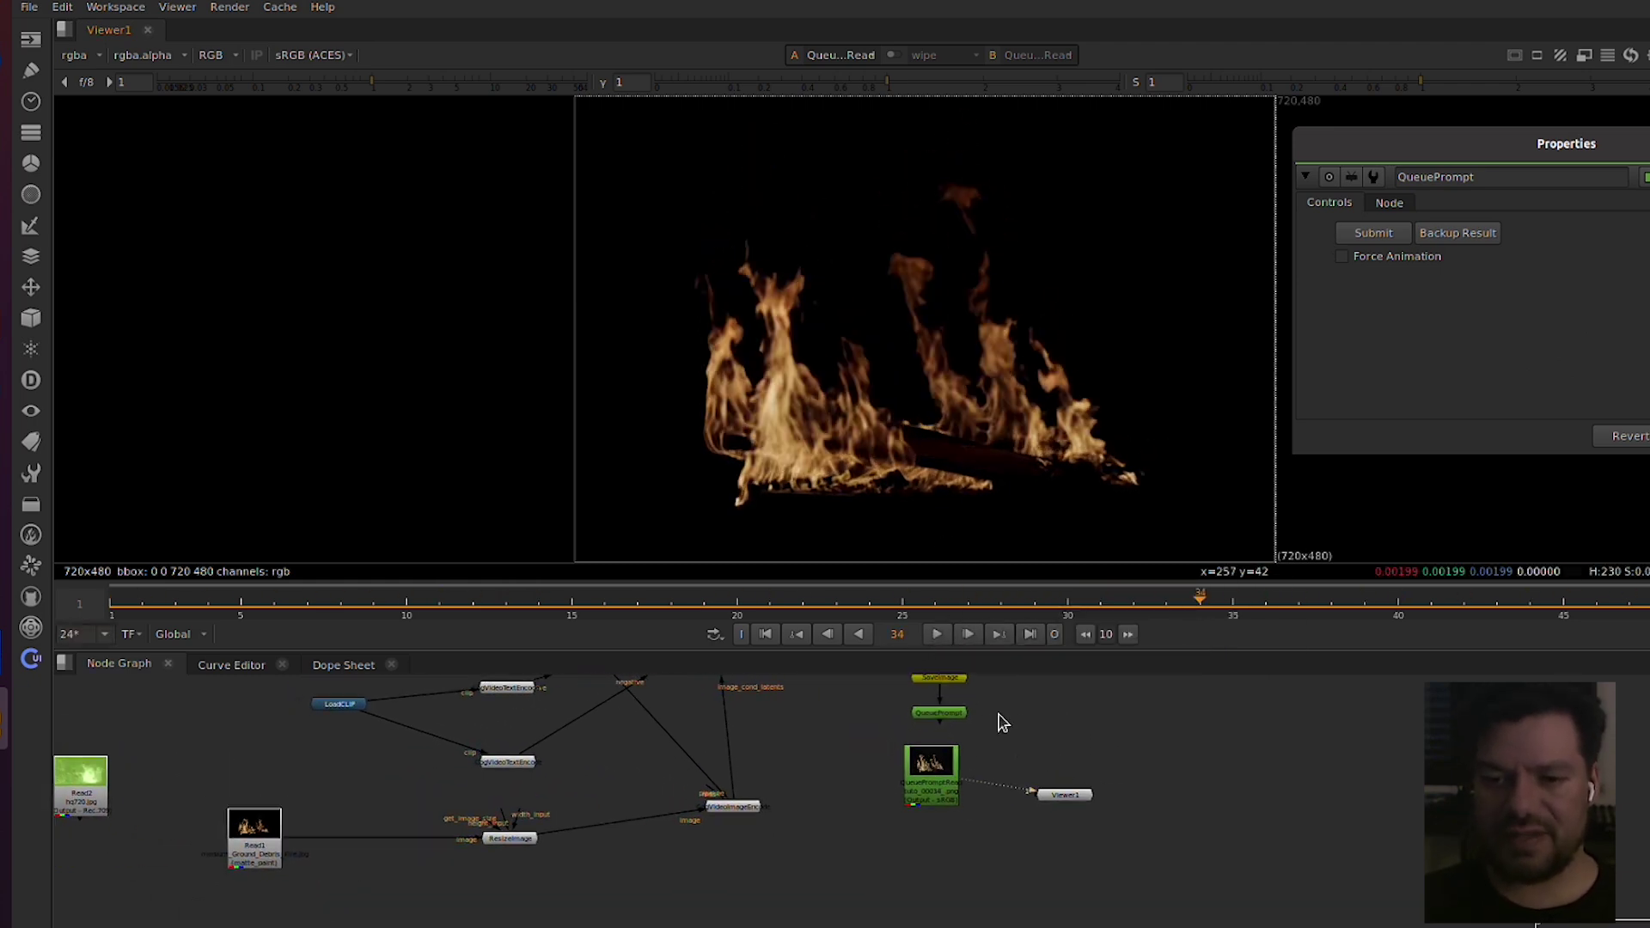
# Step: Import Screenshot 2024-09-27 112546.png from the Desktop folder into the node graph and fit it in the viewer
pyautogui.click(1, 119)
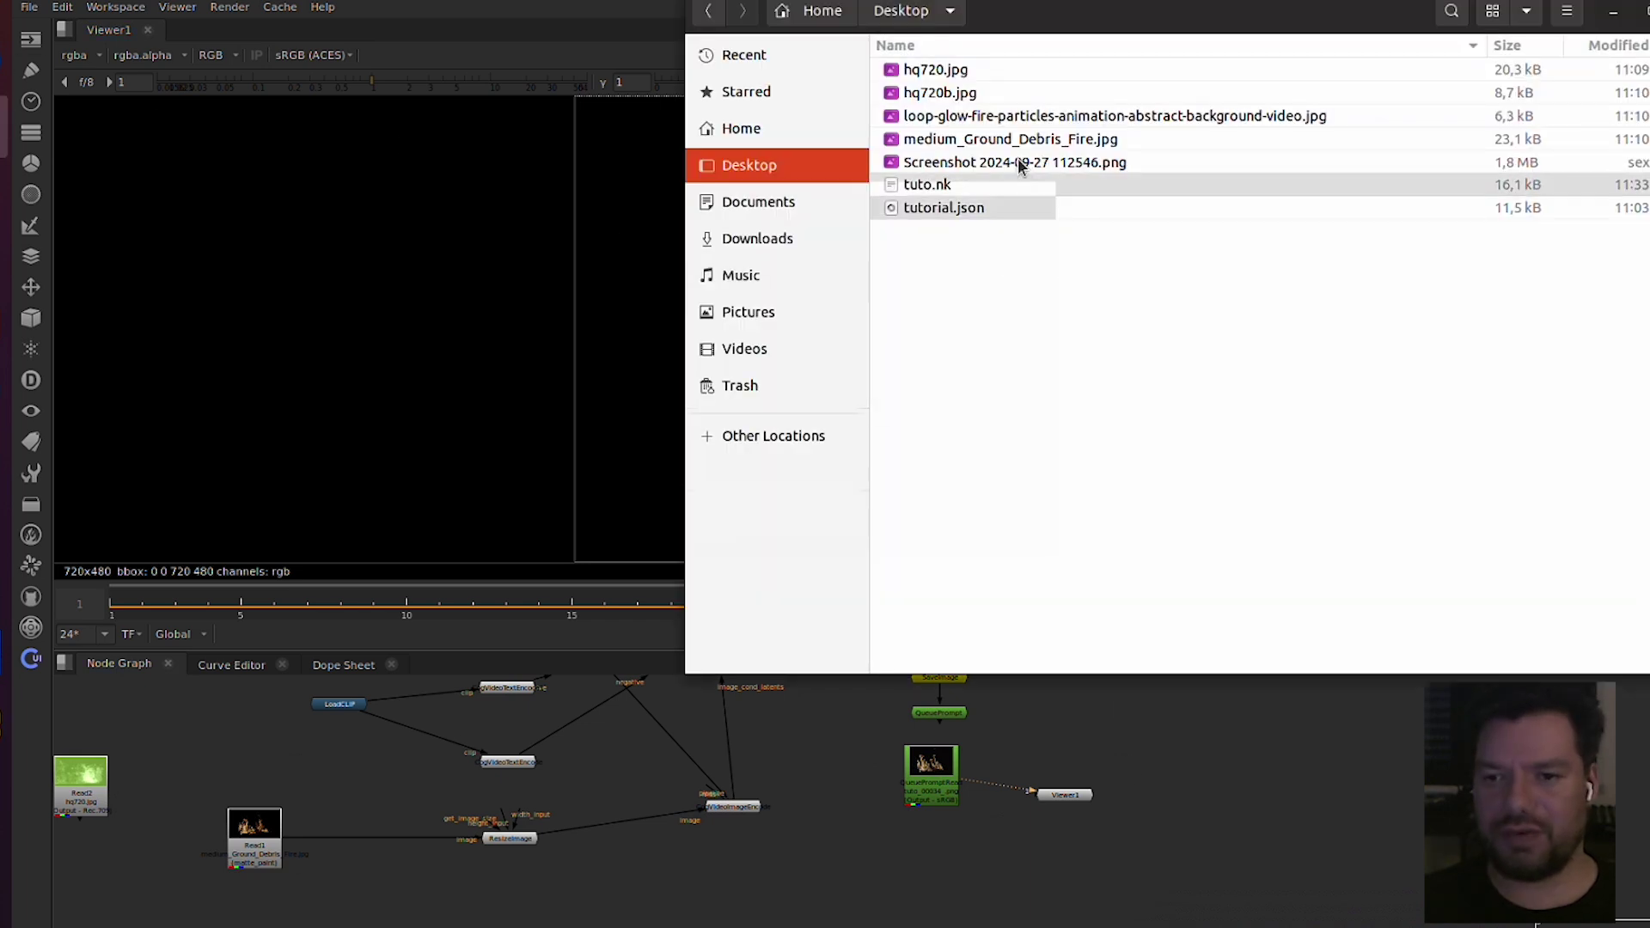
pyautogui.click(1042, 141)
pyautogui.click(1069, 165)
pyautogui.moveTo(1012, 165); pyautogui.dragTo(337, 792)
pyautogui.moveTo(1027, 751); pyautogui.dragTo(318, 782)
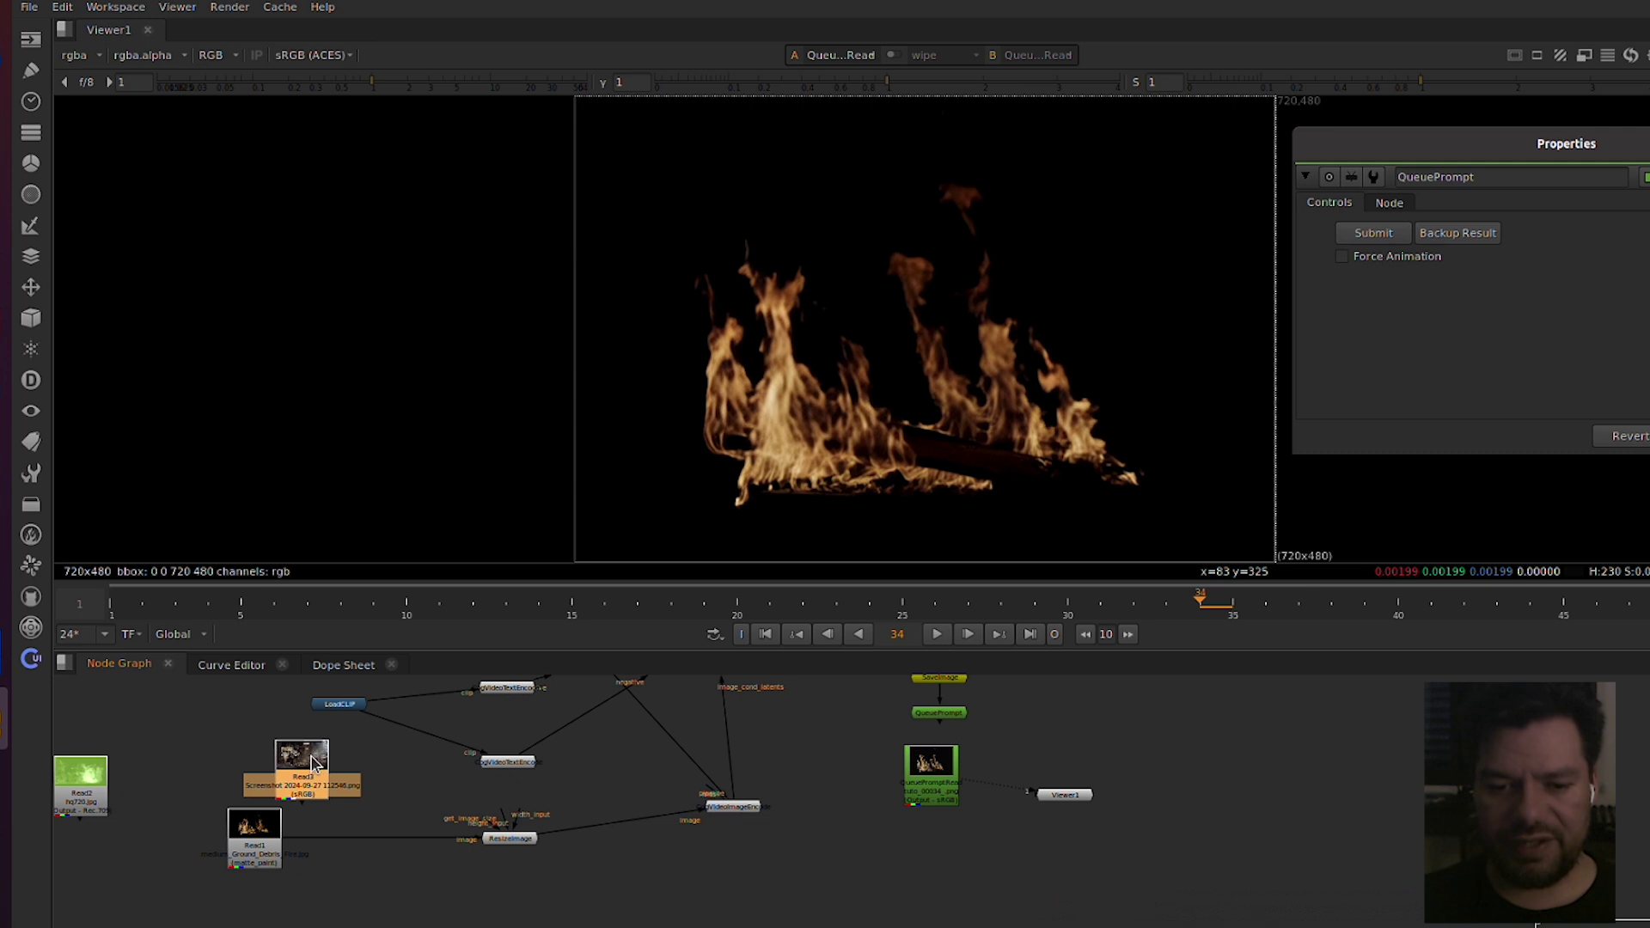
pyautogui.press('1')
pyautogui.press('f')
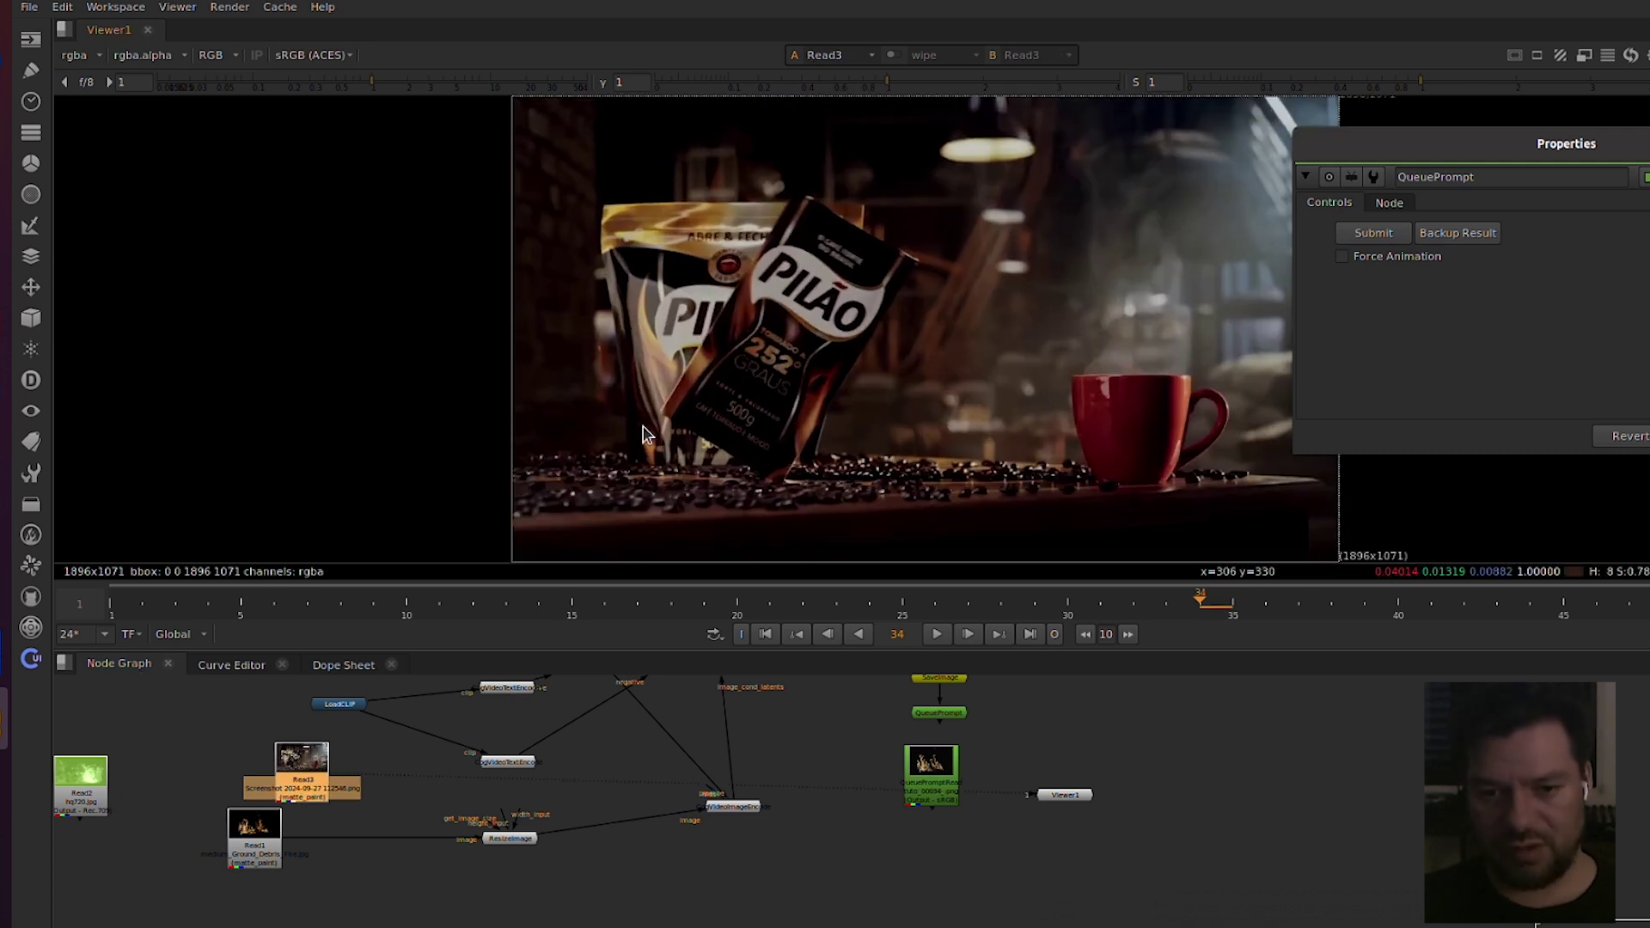
# Step: Connect the coffee screenshot to the ResizeImage node's image input in place of the fire image
pyautogui.click(354, 840)
pyautogui.moveTo(287, 838); pyautogui.dragTo(130, 830)
pyautogui.moveTo(282, 771); pyautogui.dragTo(250, 846)
pyautogui.moveTo(834, 862); pyautogui.dragTo(788, 885)
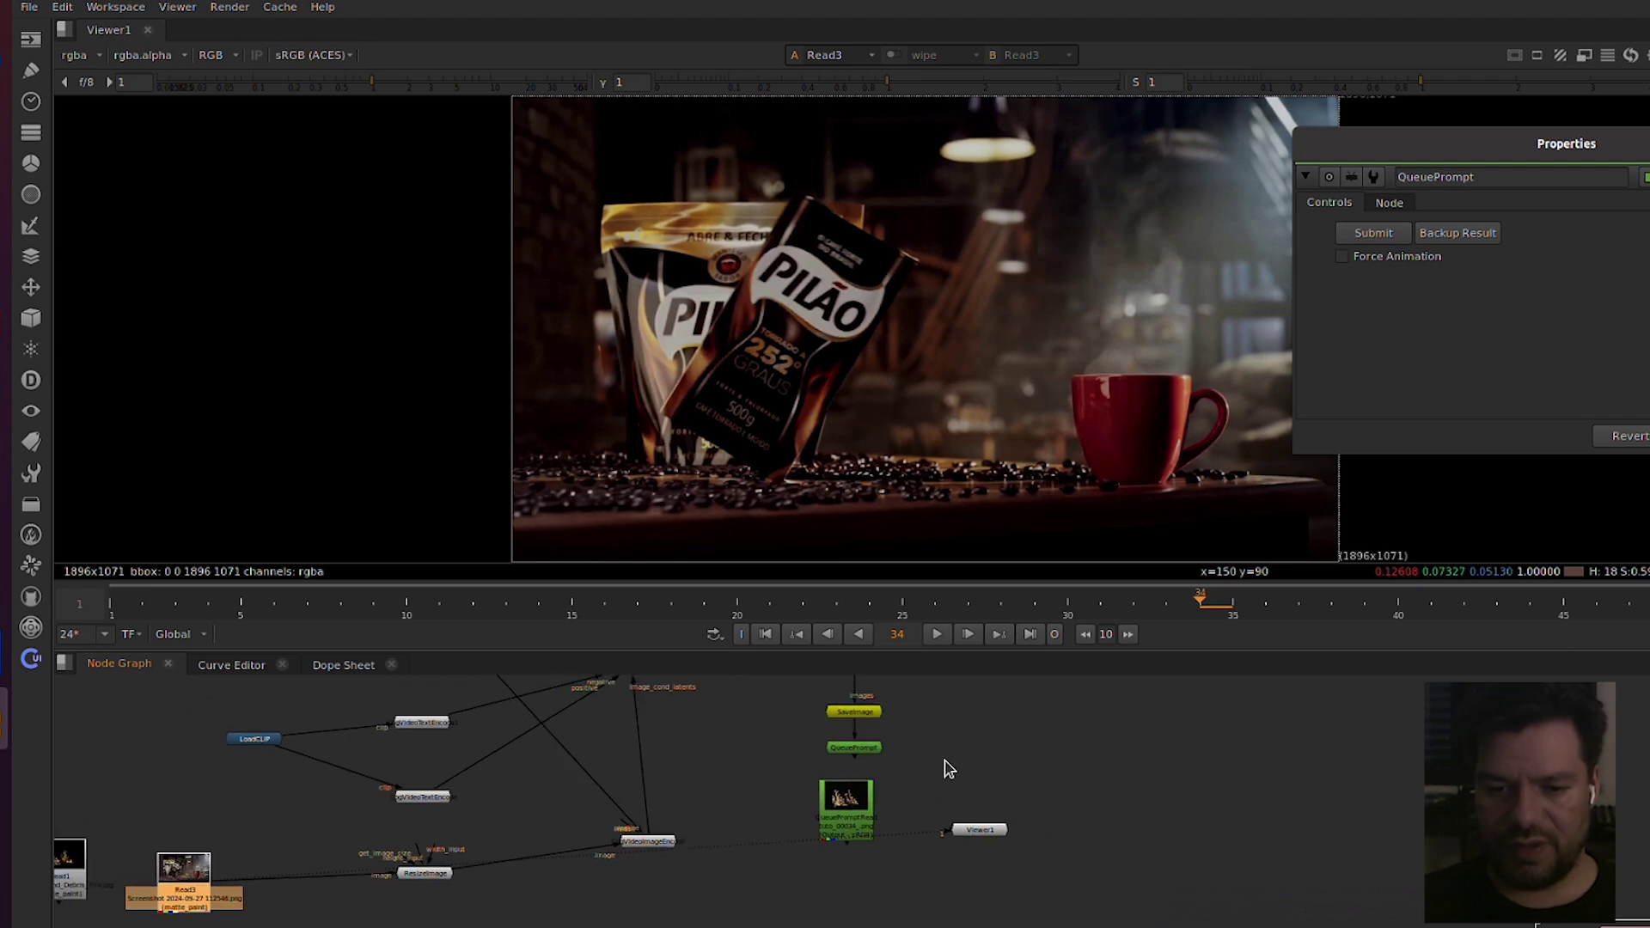
# Step: Set the CogVideoTextEncode1 prompt to "camera zoom in, cup of coffee, pack moving" and submit the generation from QueuePrompt
pyautogui.doubleClick(442, 711)
pyautogui.moveTo(826, 643); pyautogui.dragTo(513, 623)
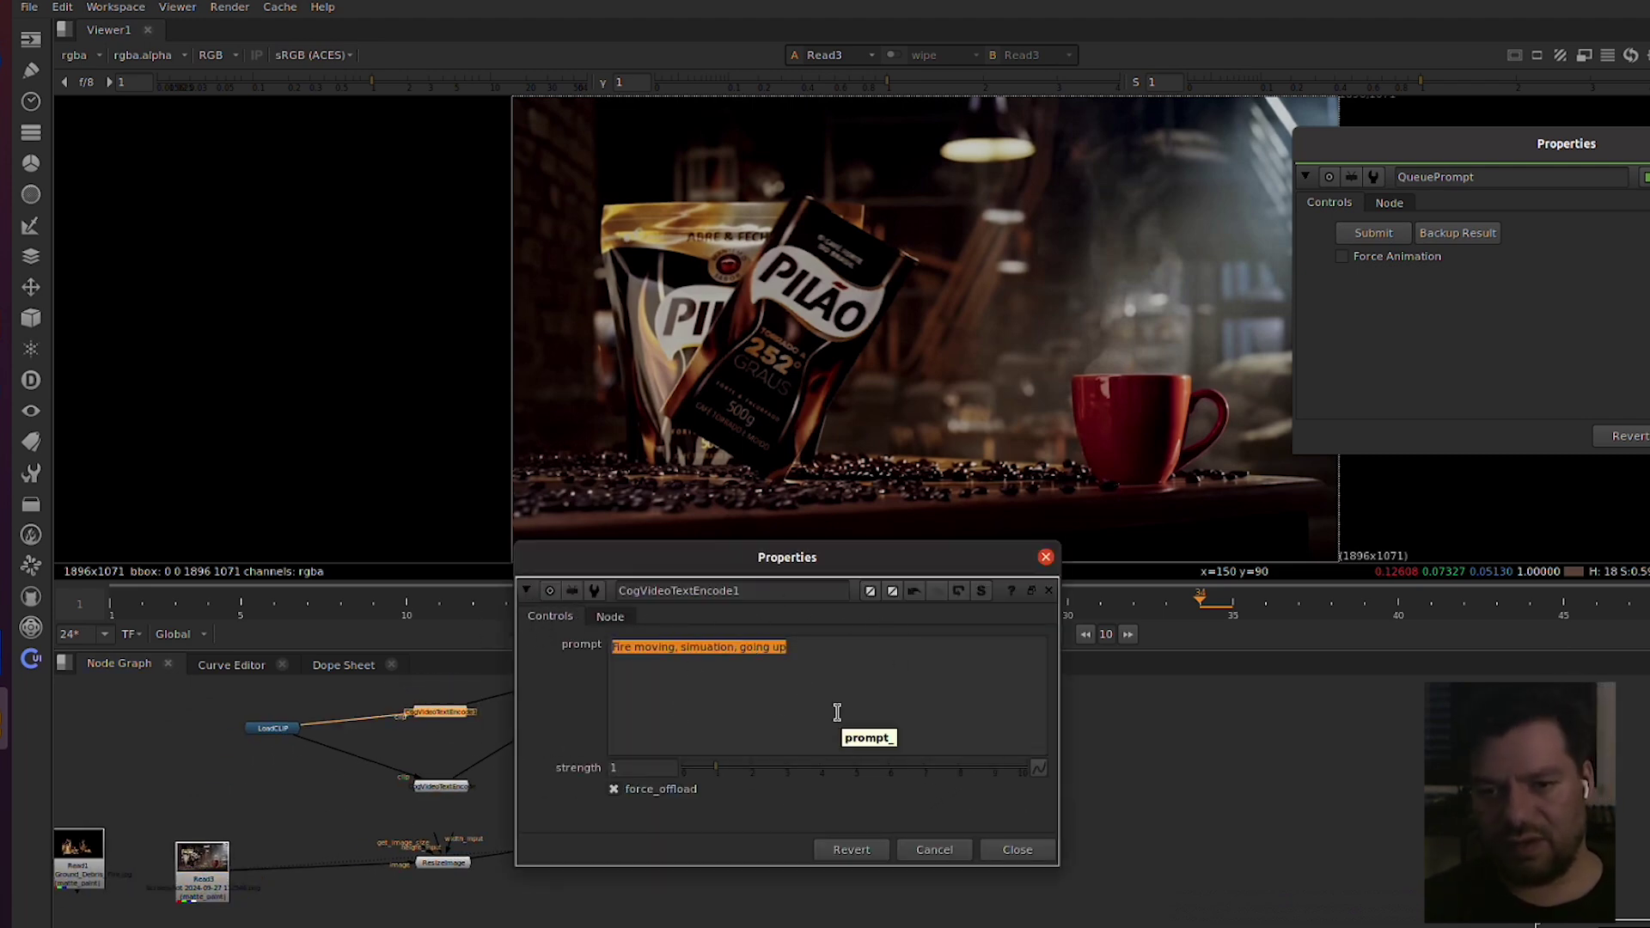
pyautogui.write('ca')
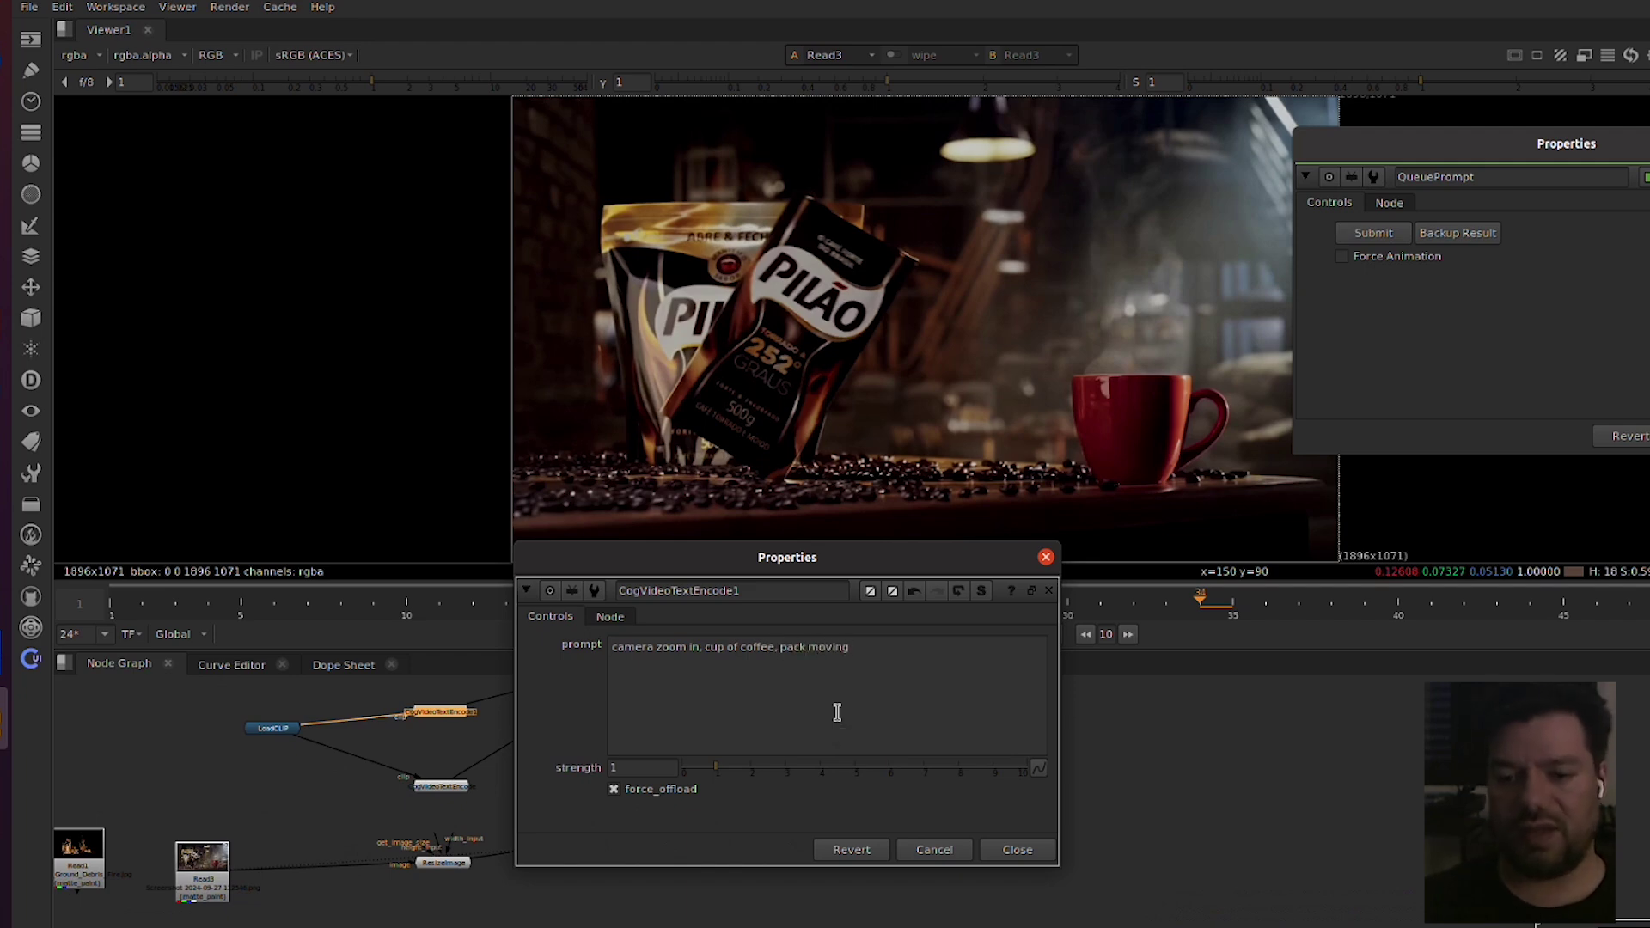
pyautogui.click(1016, 849)
pyautogui.press('1')
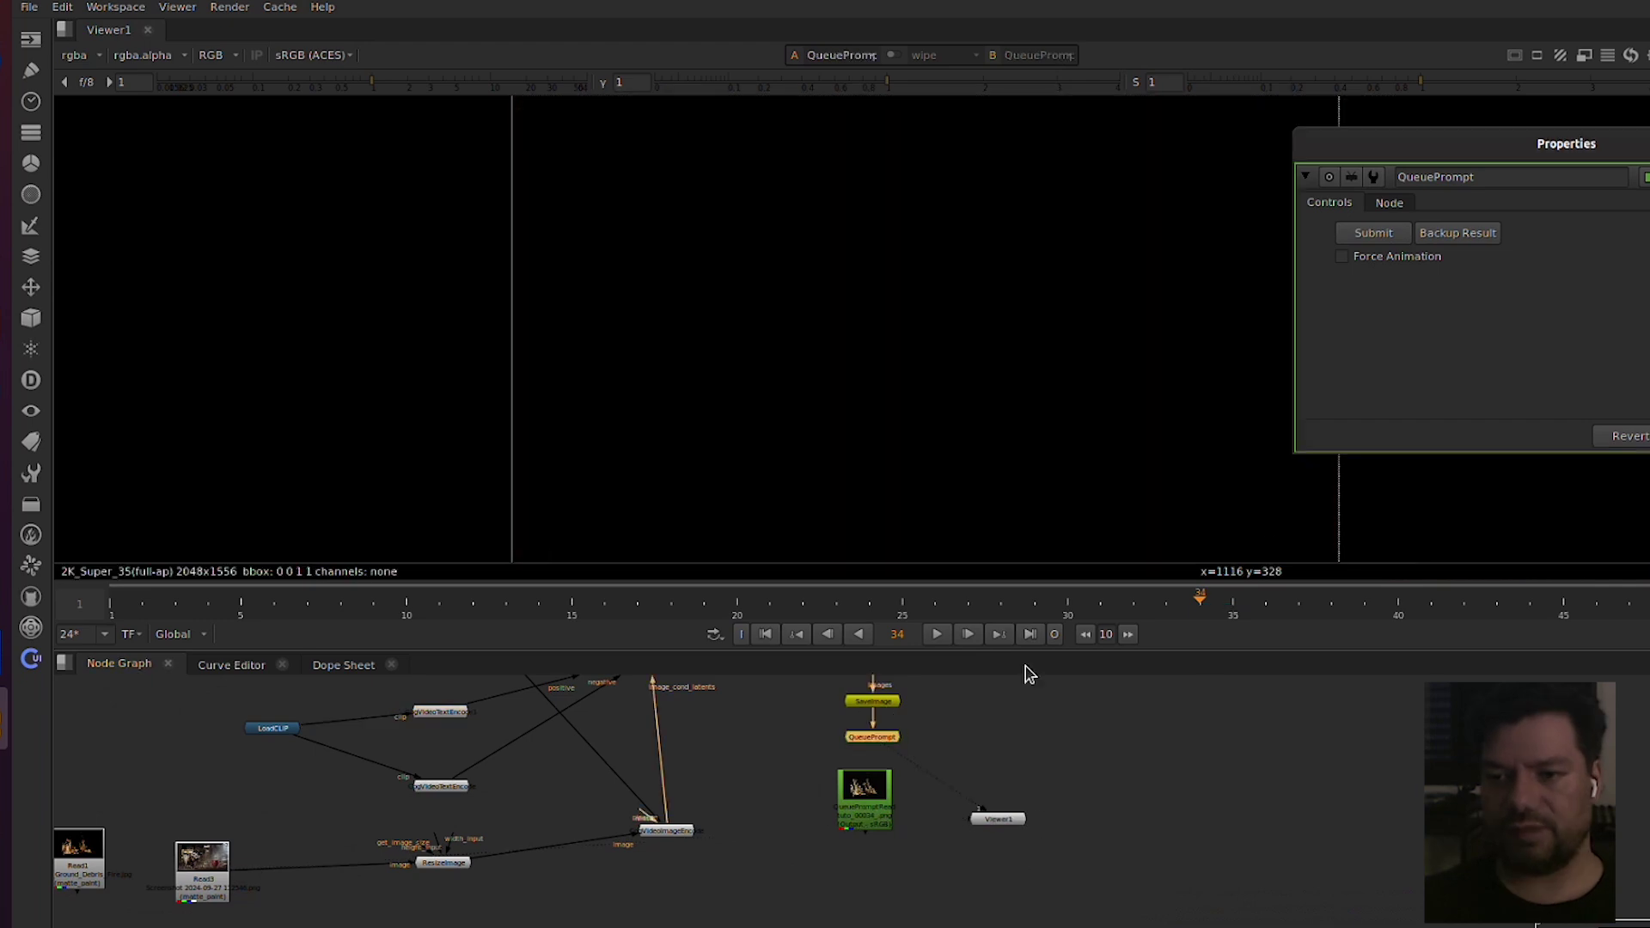
pyautogui.click(1374, 236)
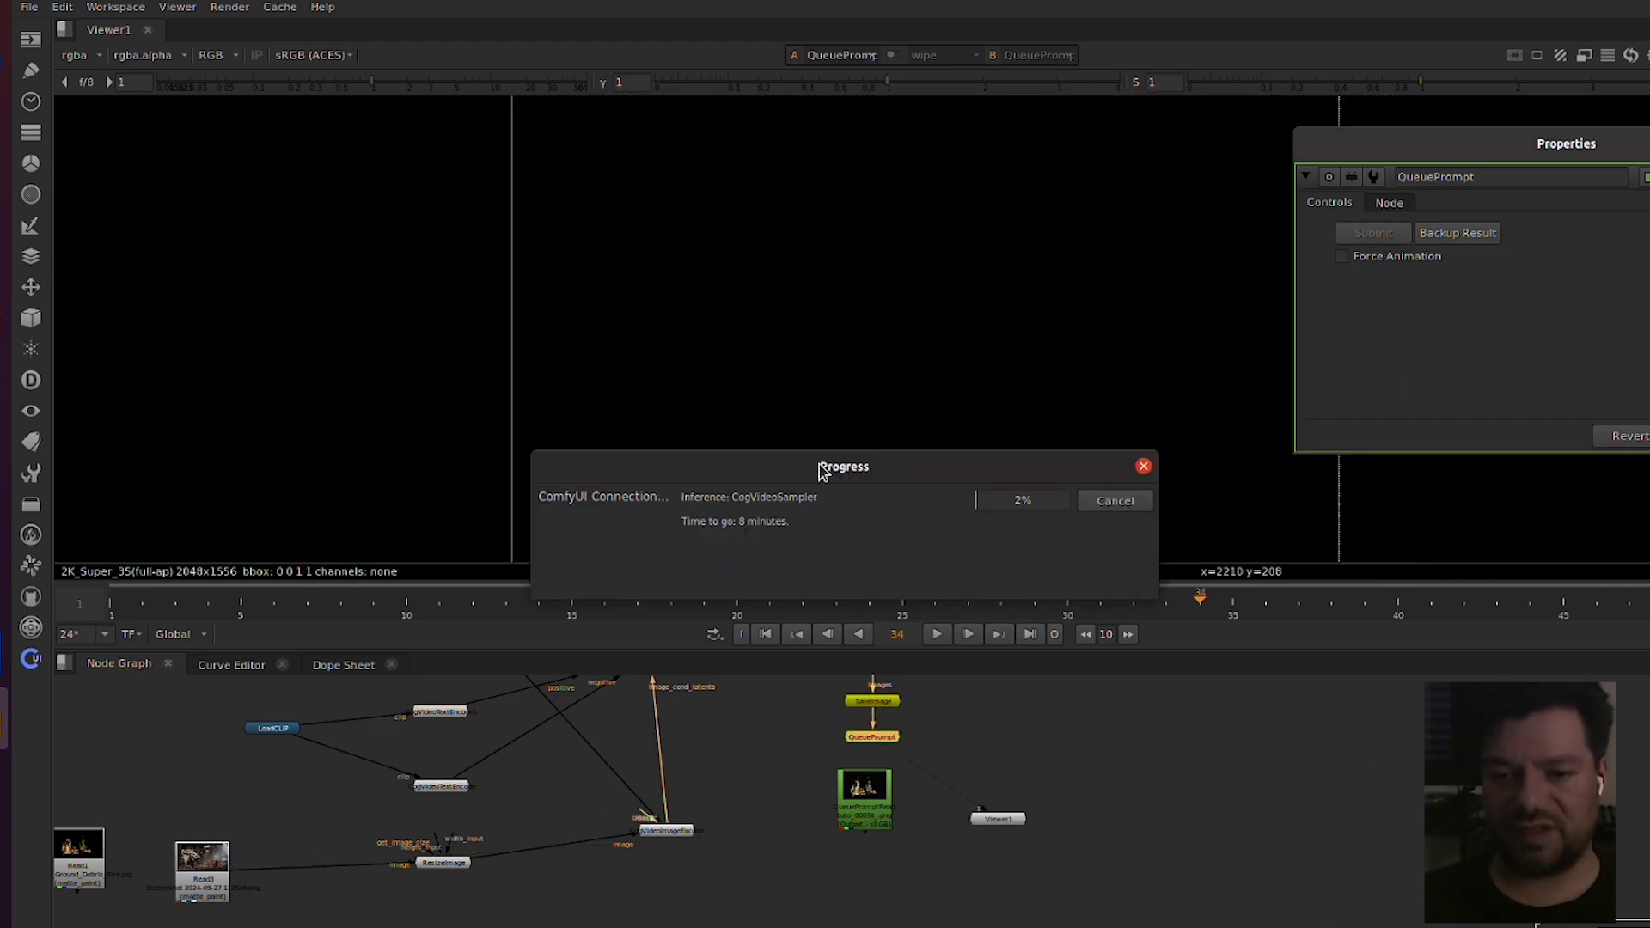
# Step: Switch to NVIDIA Settings and show the GPU's thermal settings
pyautogui.click(15, 541)
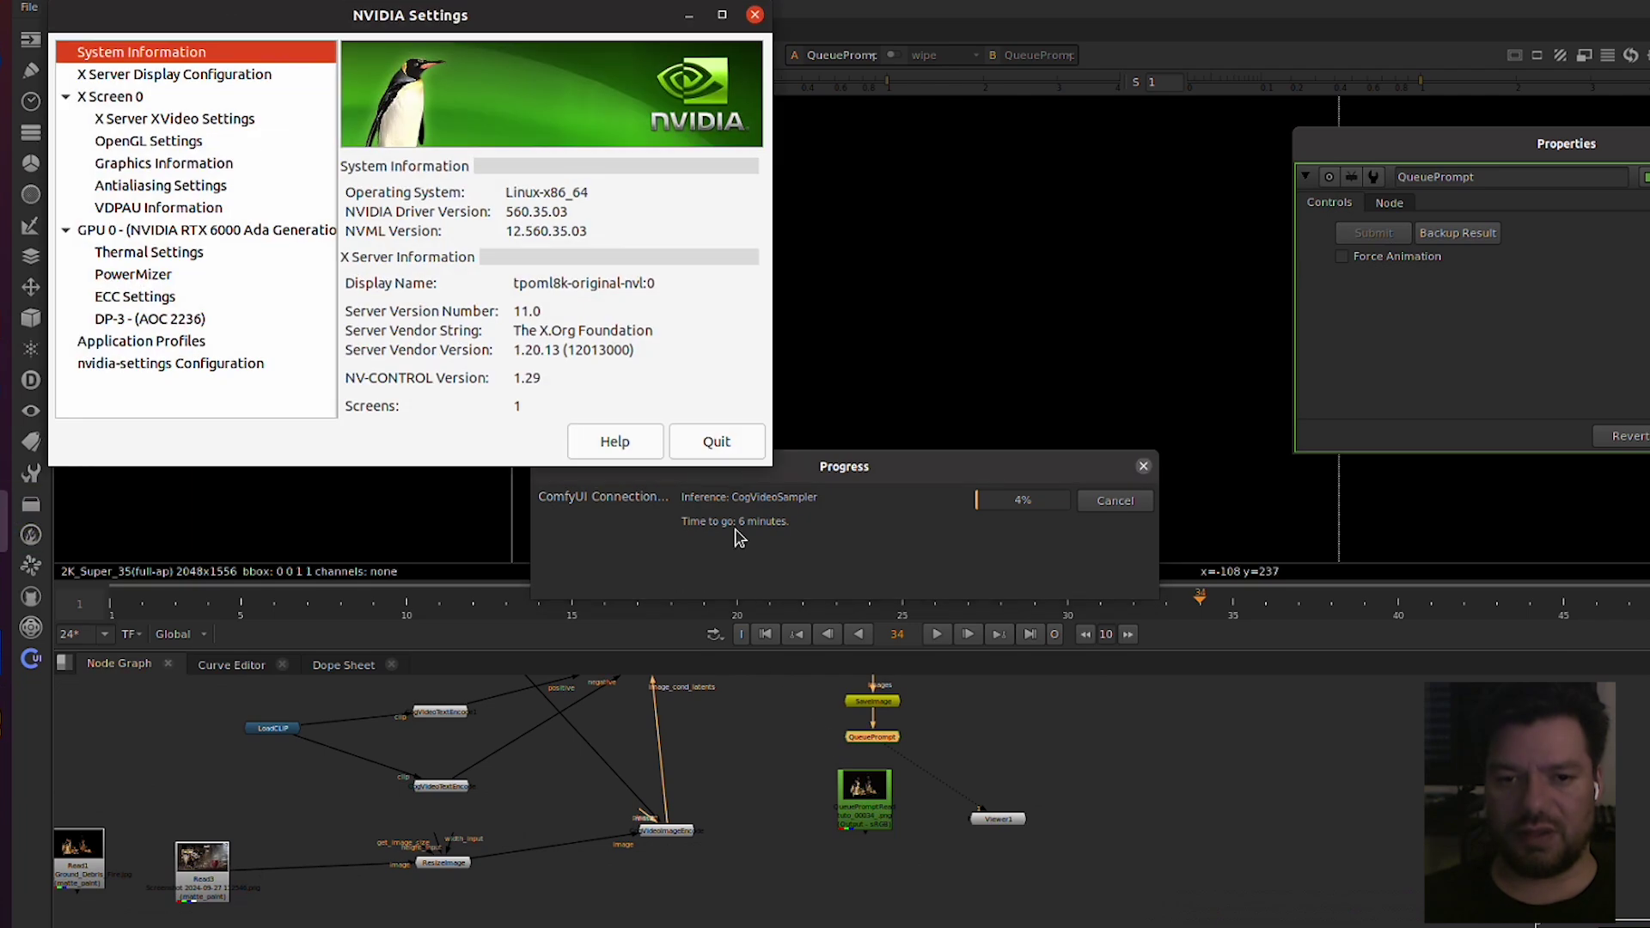
pyautogui.click(202, 253)
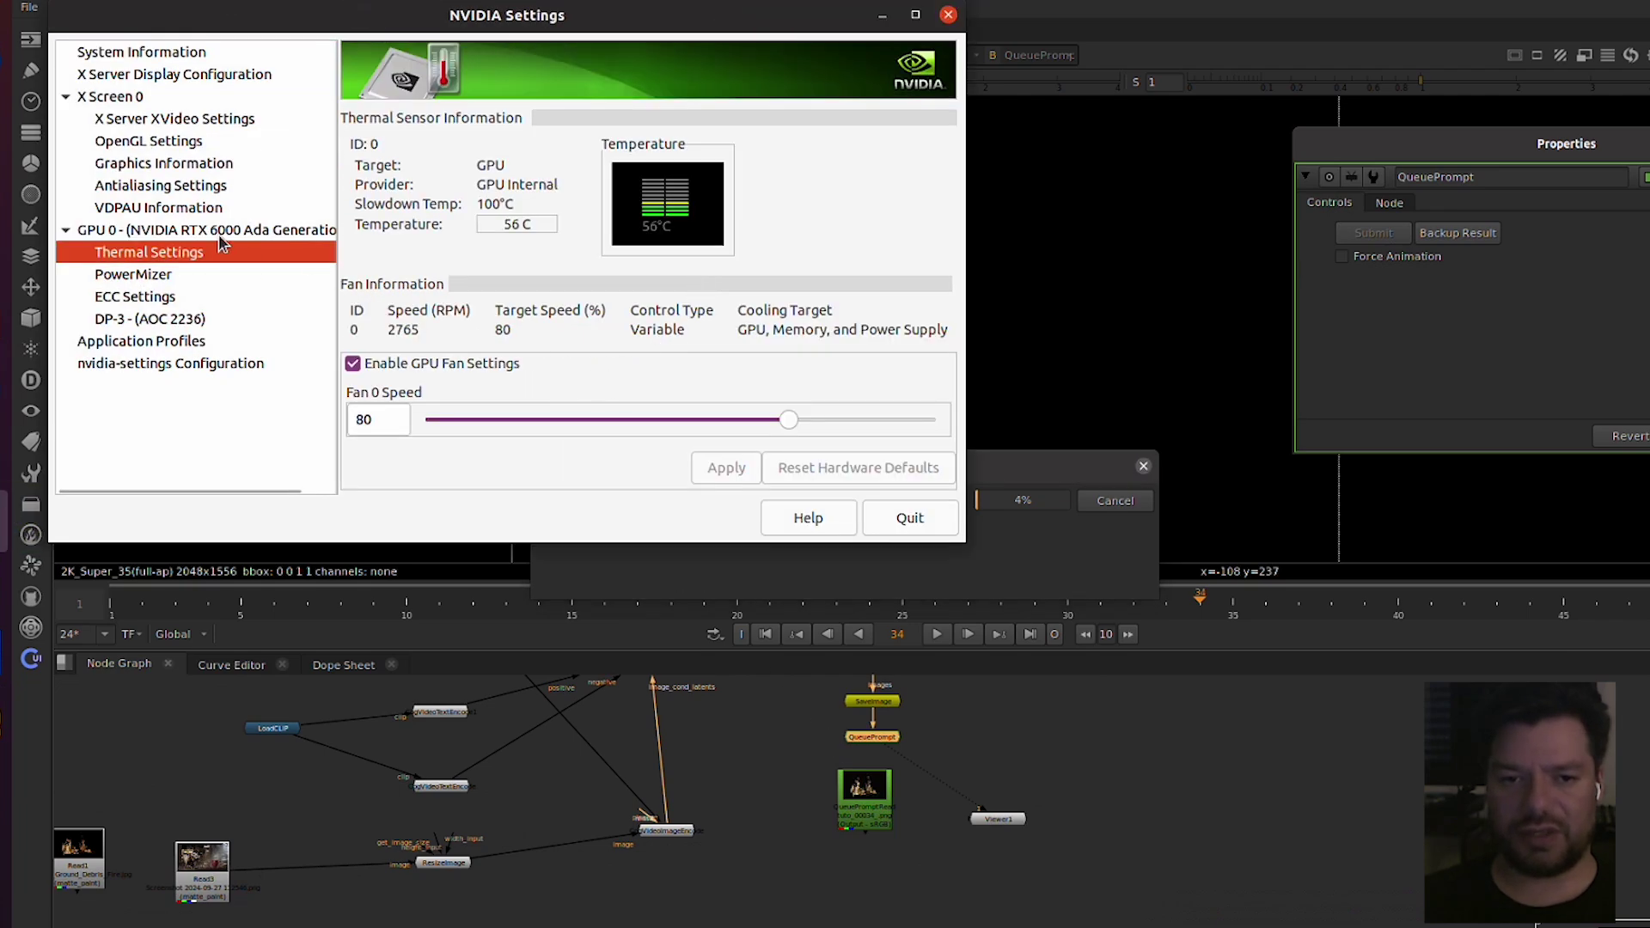
# Step: Check the GPU's graphics card information, including memory and utilization, and close NVIDIA Settings
pyautogui.click(220, 234)
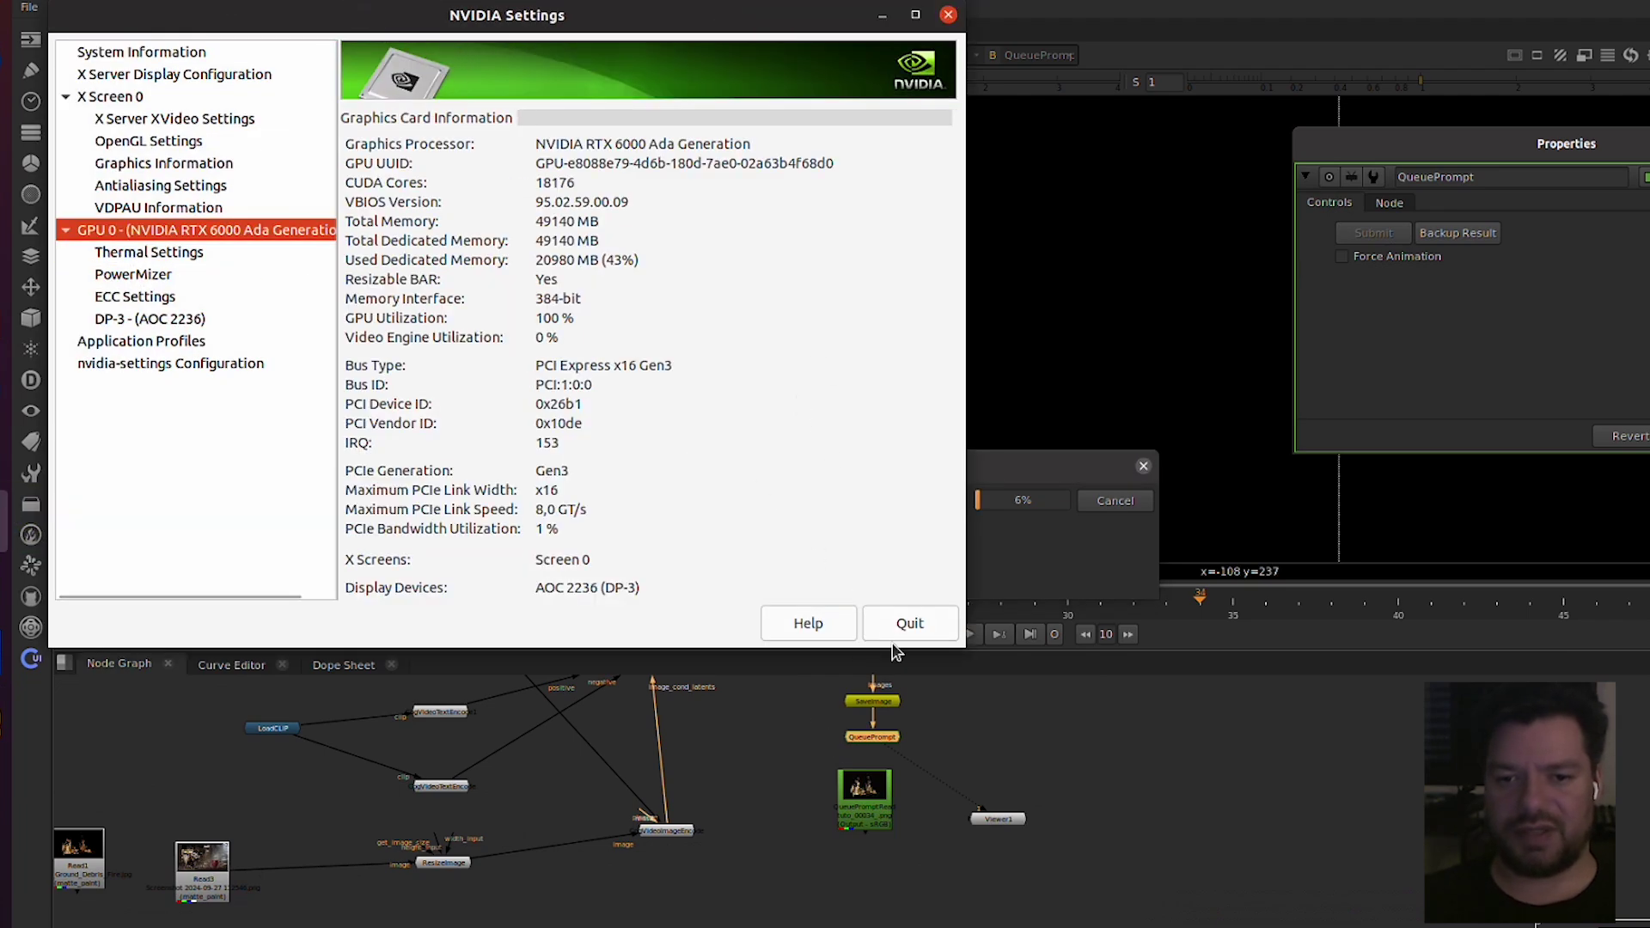
pyautogui.click(912, 626)
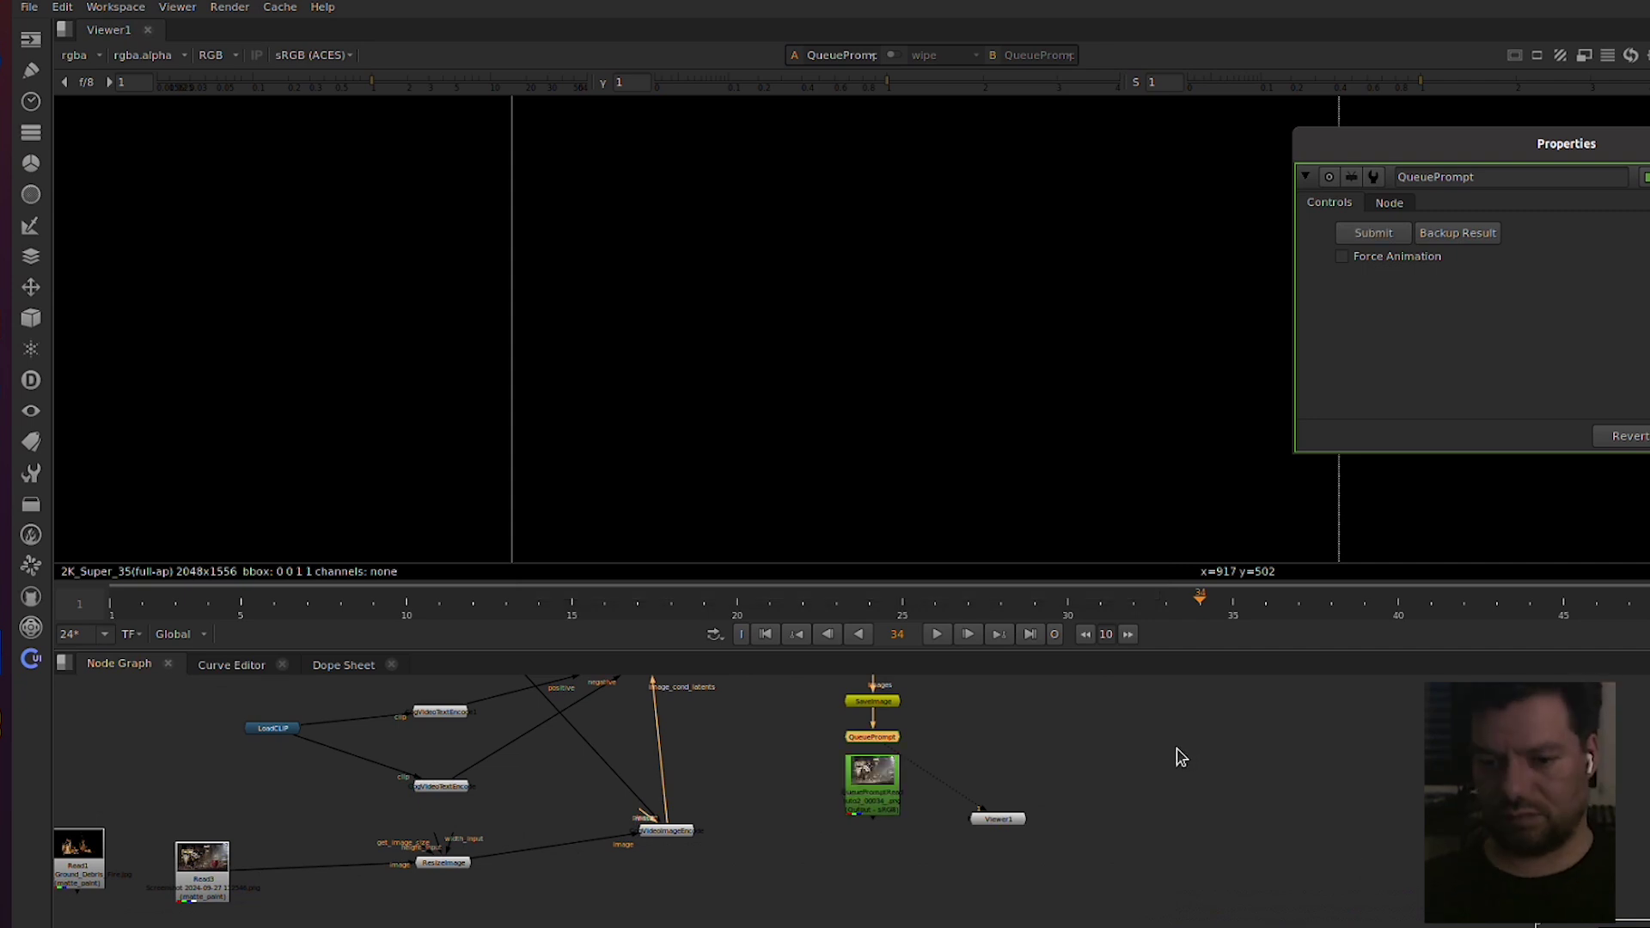
# Step: Show the generated coffee clip in the viewer and play it from the first frame
pyautogui.click(872, 777)
pyautogui.press('1')
pyautogui.click(766, 634)
pyautogui.click(937, 634)
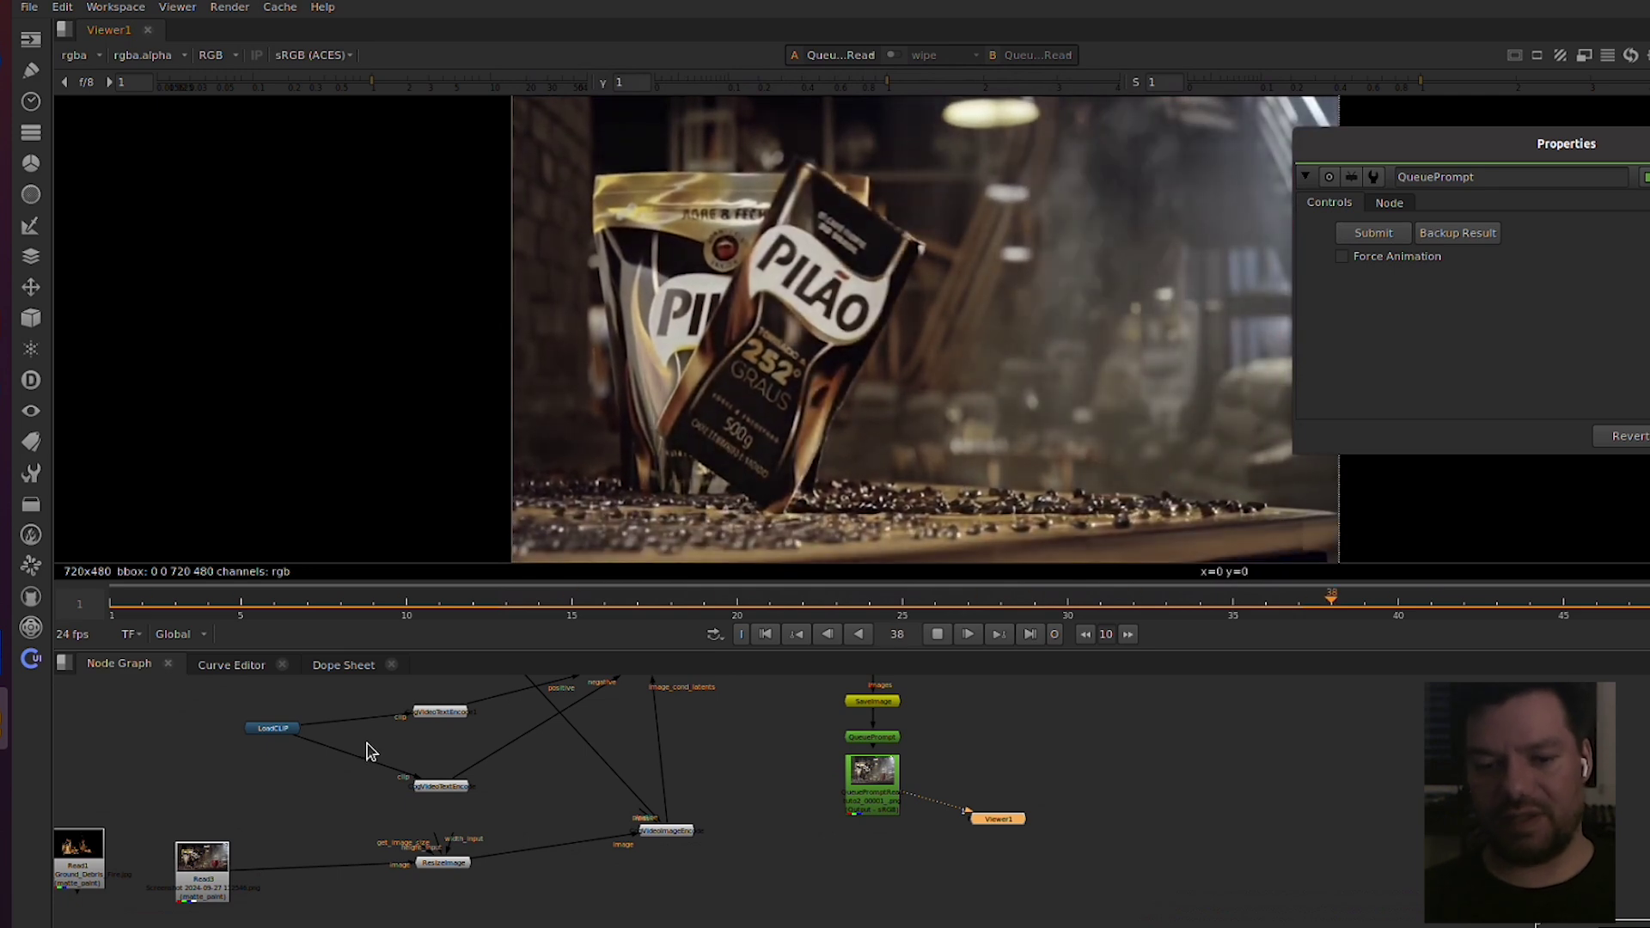
# Step: Review the prompt text in the CogVideoTextEncode1 node and close its properties
pyautogui.doubleClick(440, 712)
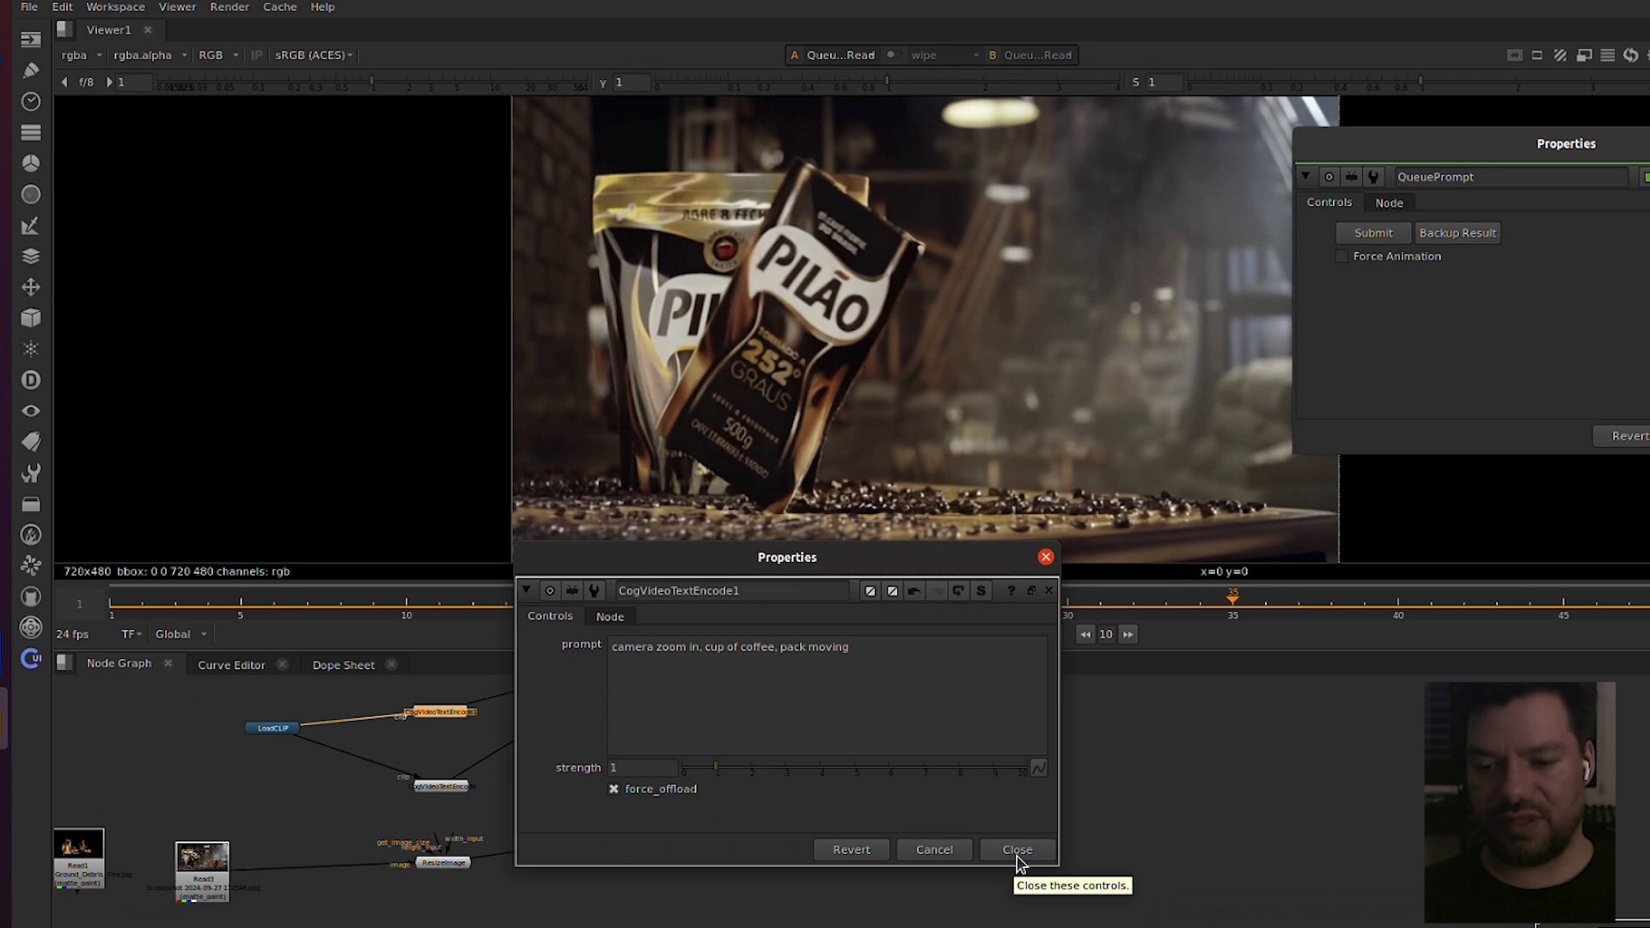
pyautogui.moveTo(909, 646); pyautogui.dragTo(578, 667)
pyautogui.click(1020, 852)
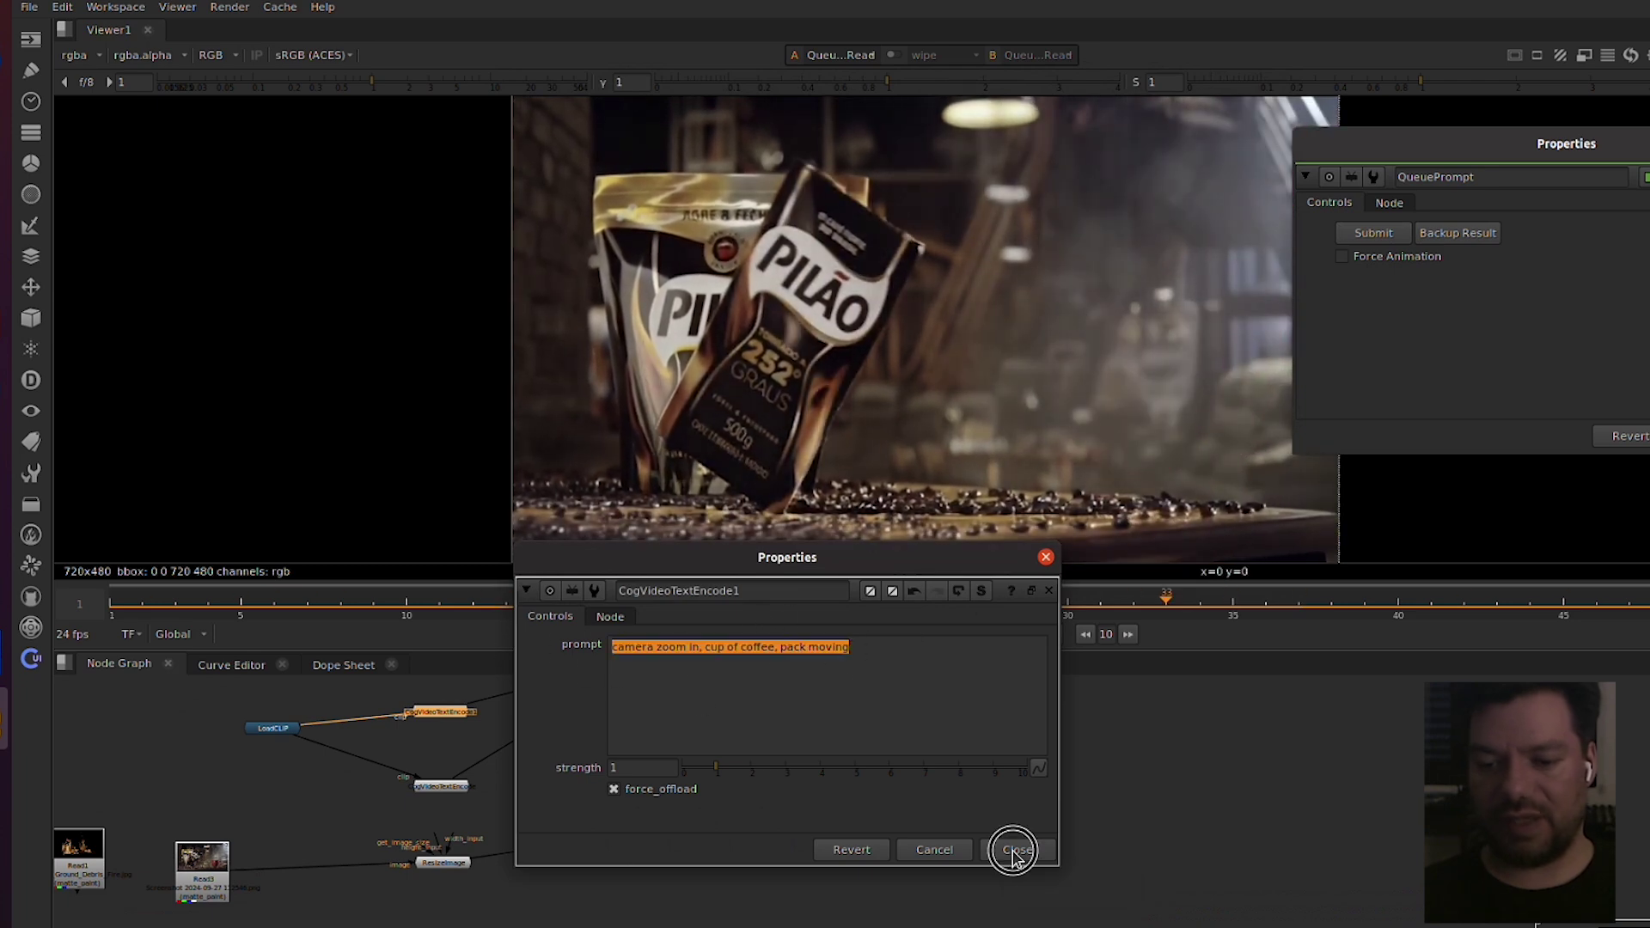
pyautogui.click(980, 823)
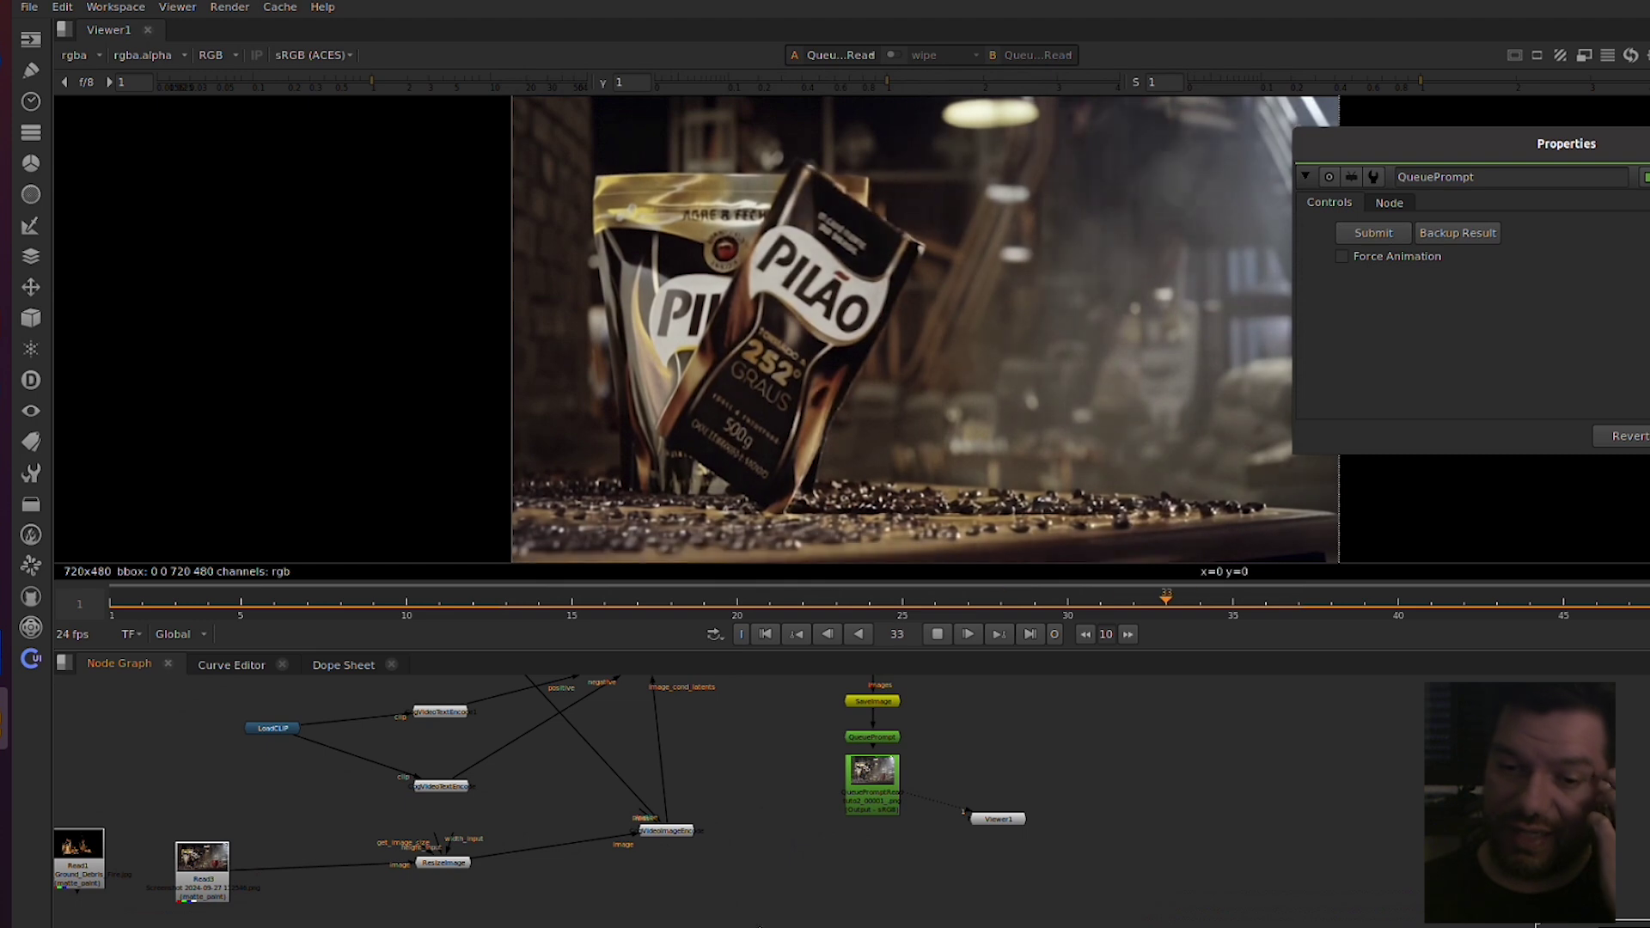
pyautogui.moveTo(761, 894); pyautogui.dragTo(250, 673)
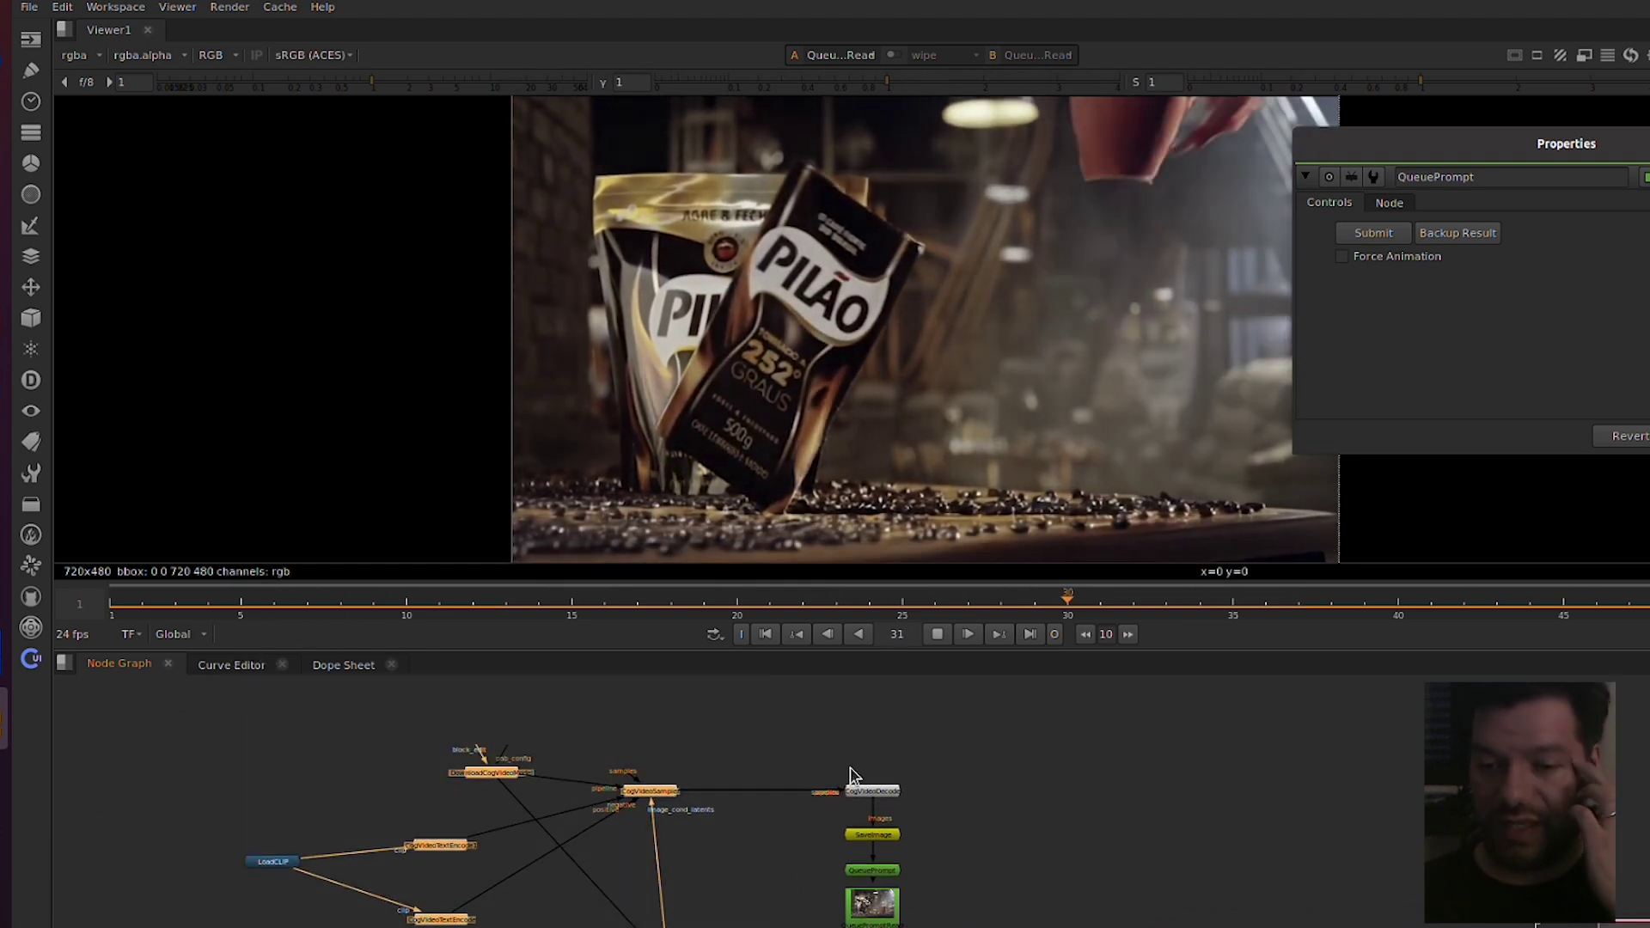
pyautogui.moveTo(741, 866); pyautogui.dragTo(809, 850)
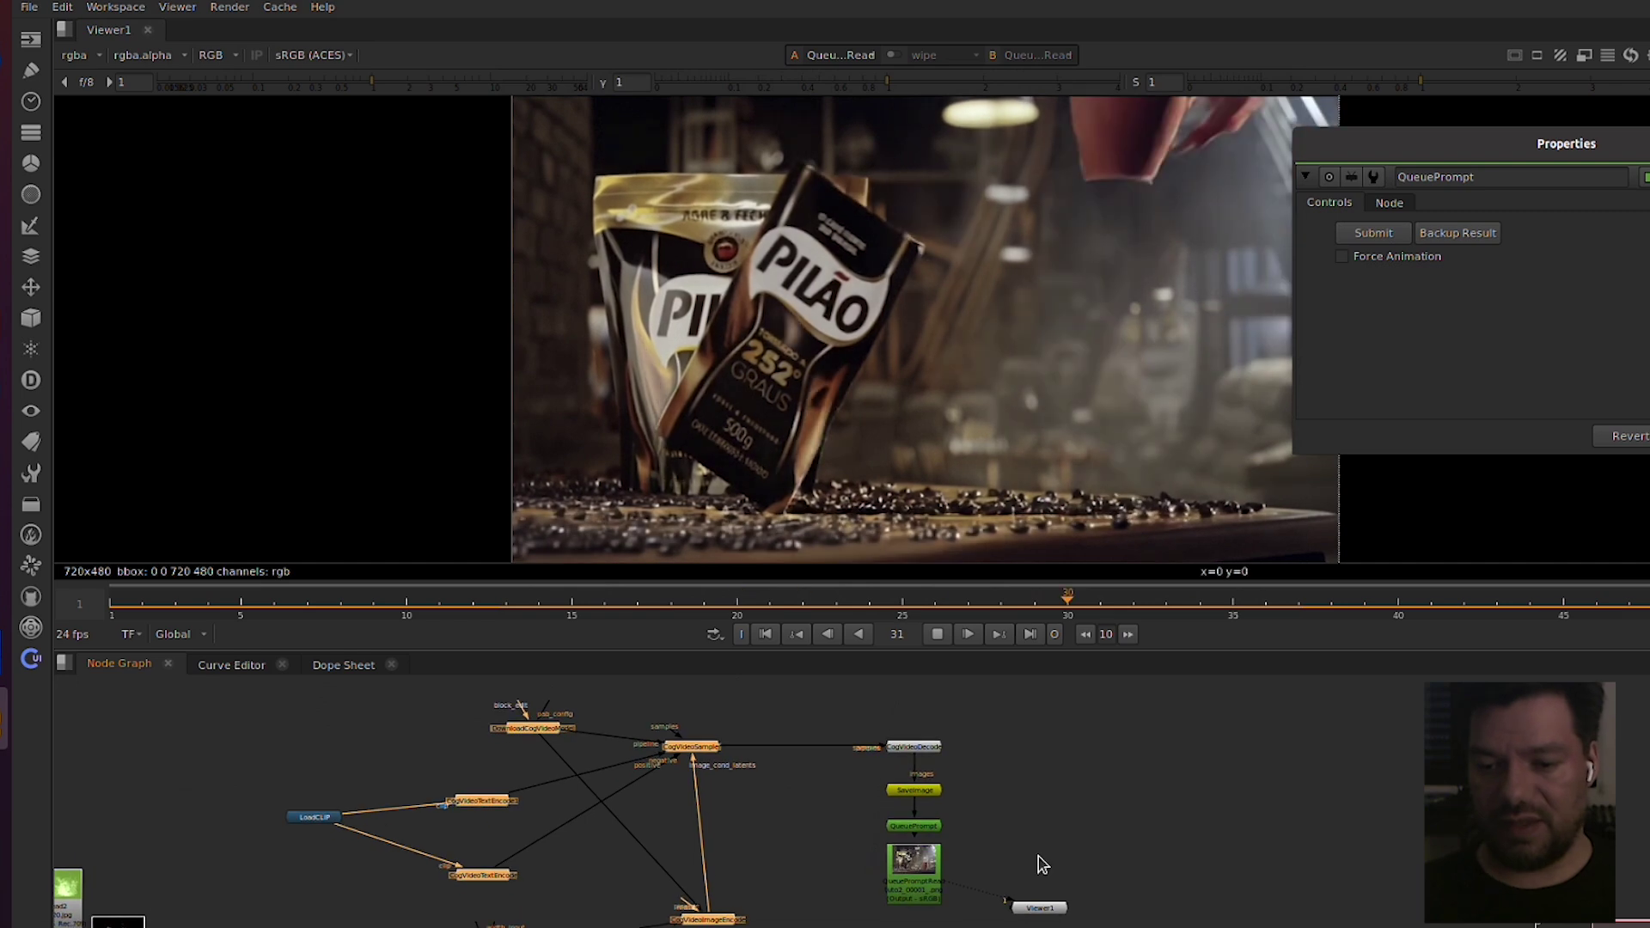
pyautogui.click(780, 792)
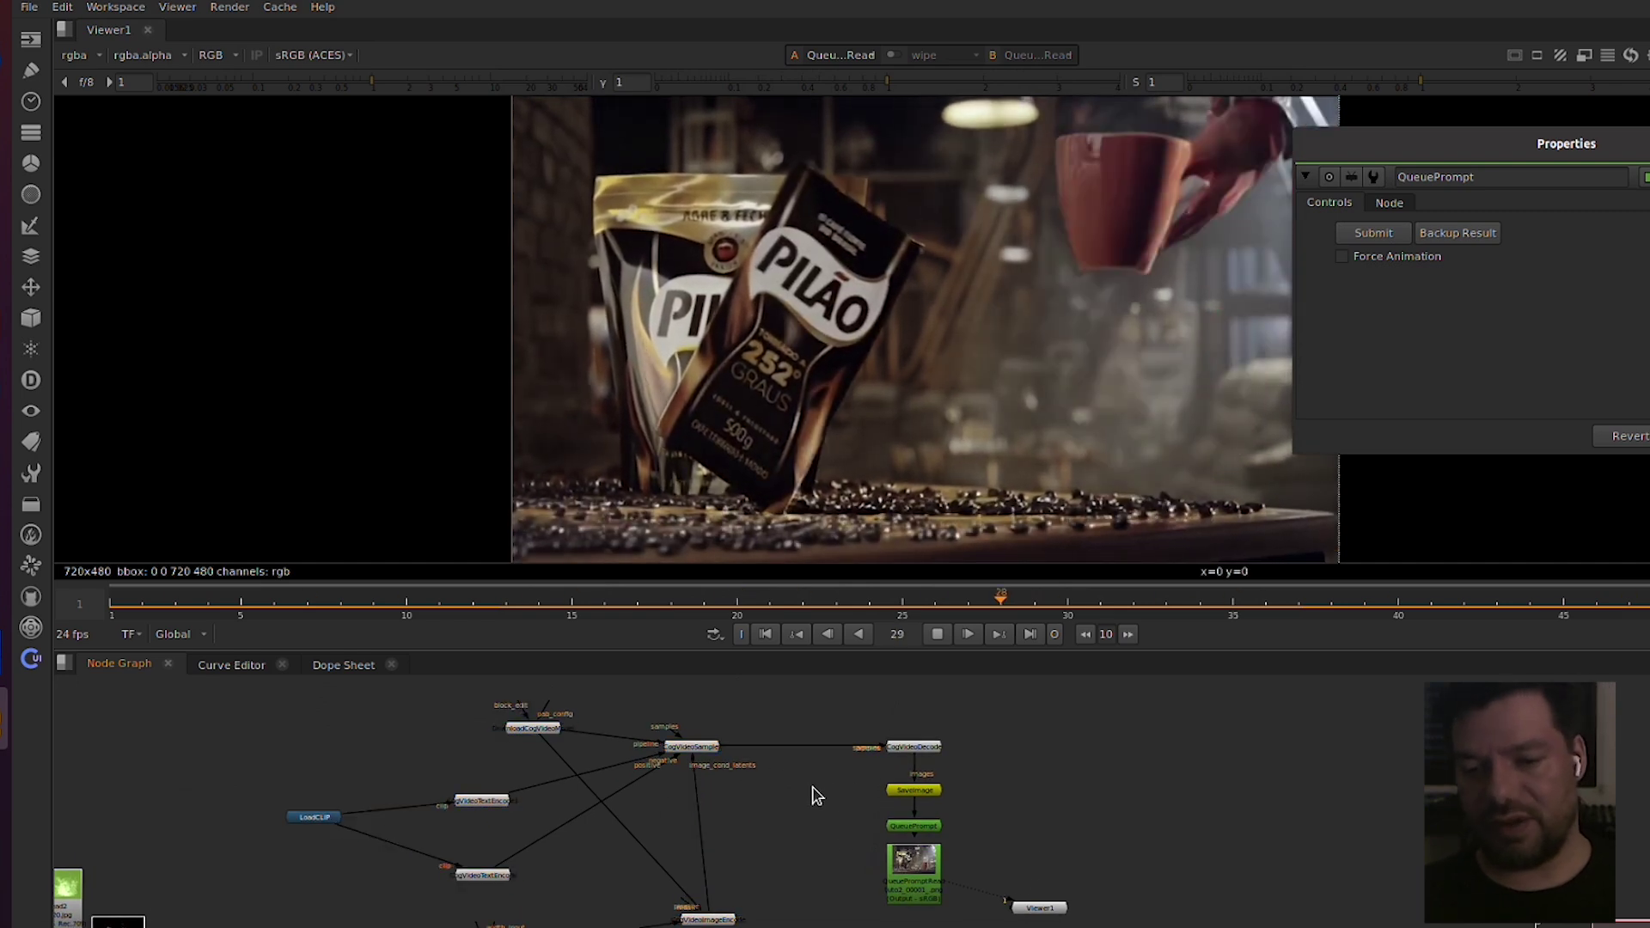
pyautogui.moveTo(1074, 741); pyautogui.dragTo(1064, 855)
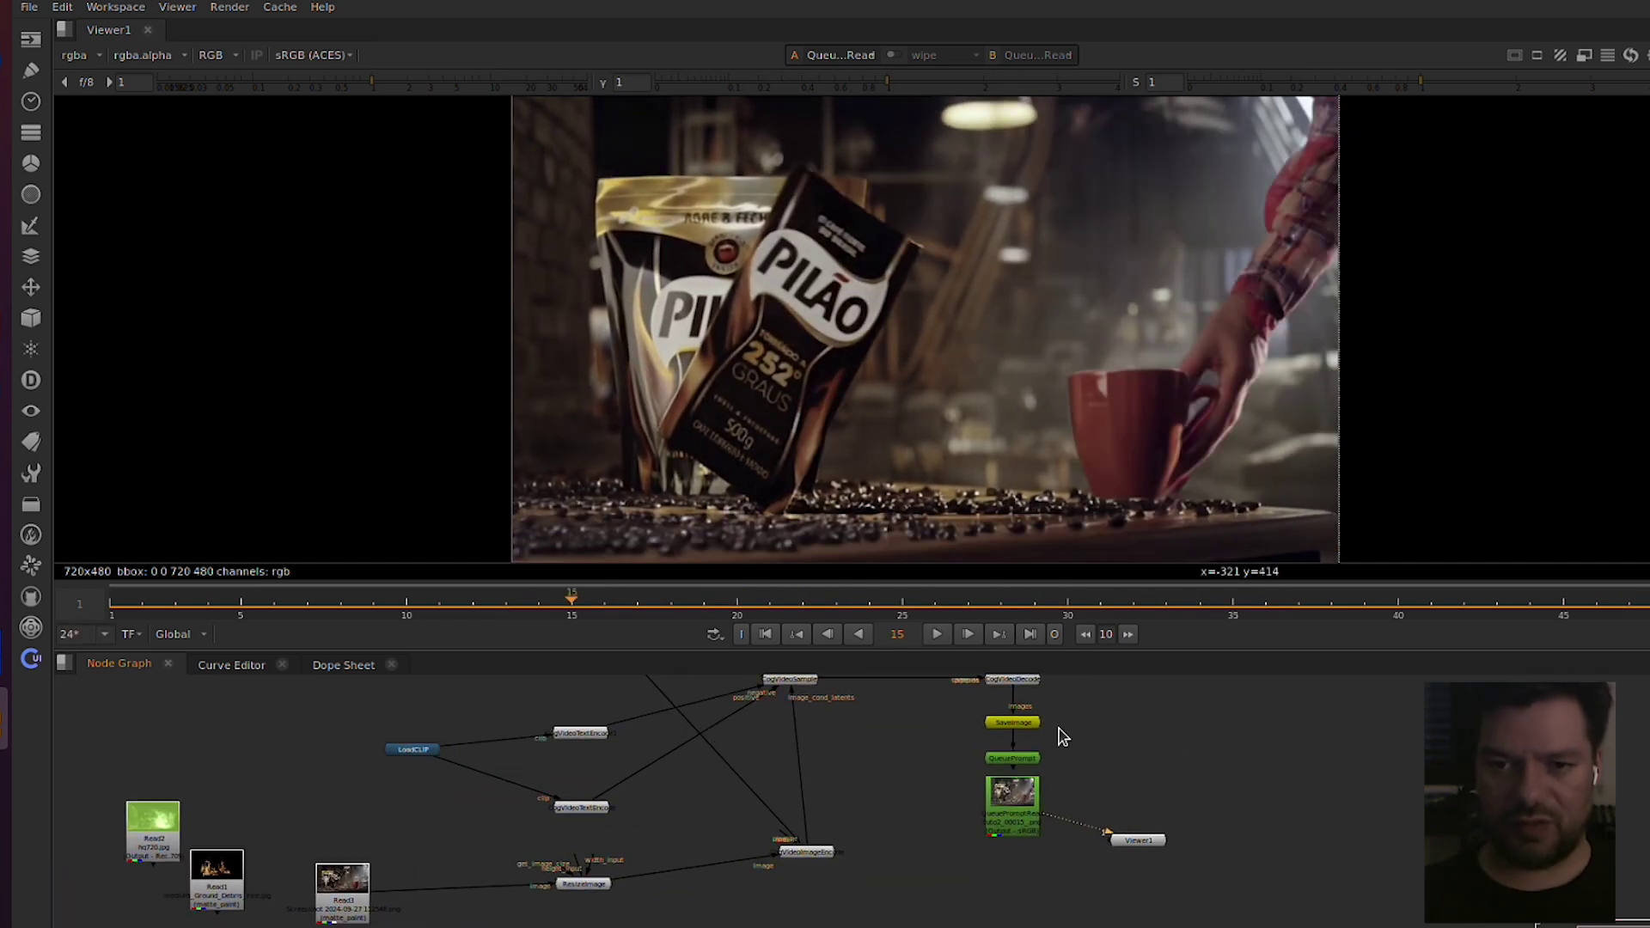
pyautogui.scroll(1, 1105, 751)
pyautogui.scroll(-1, 1106, 753)
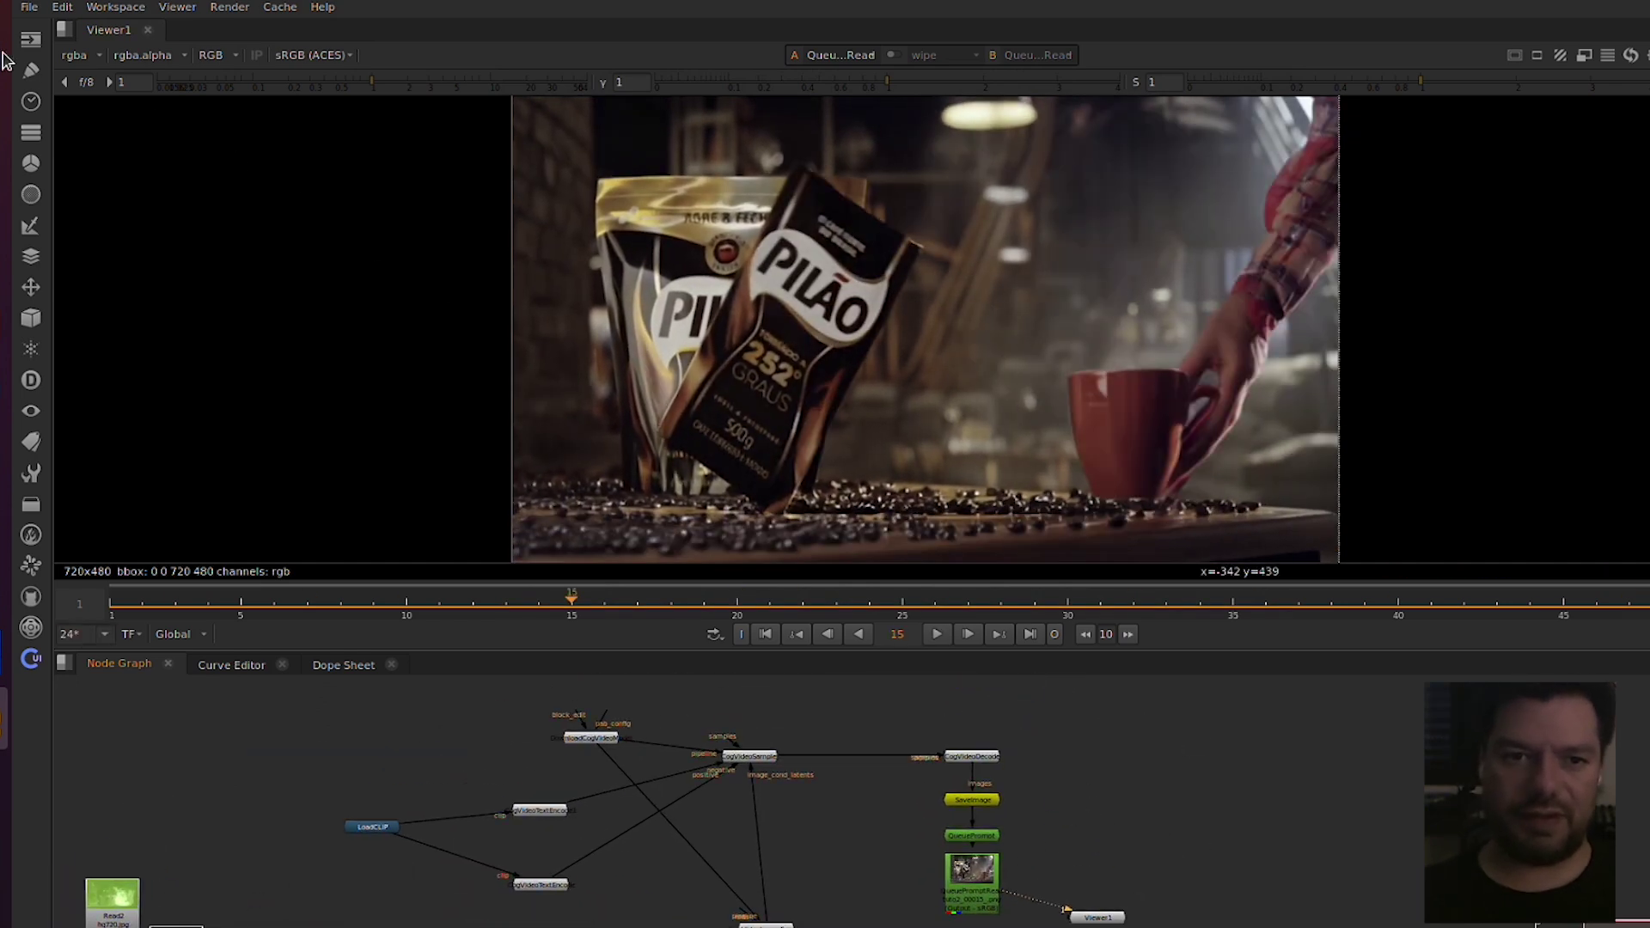
# Step: Switch to the browser and look through the ComfyUI-for-Nuke GitHub repository page
pyautogui.click(2, 10)
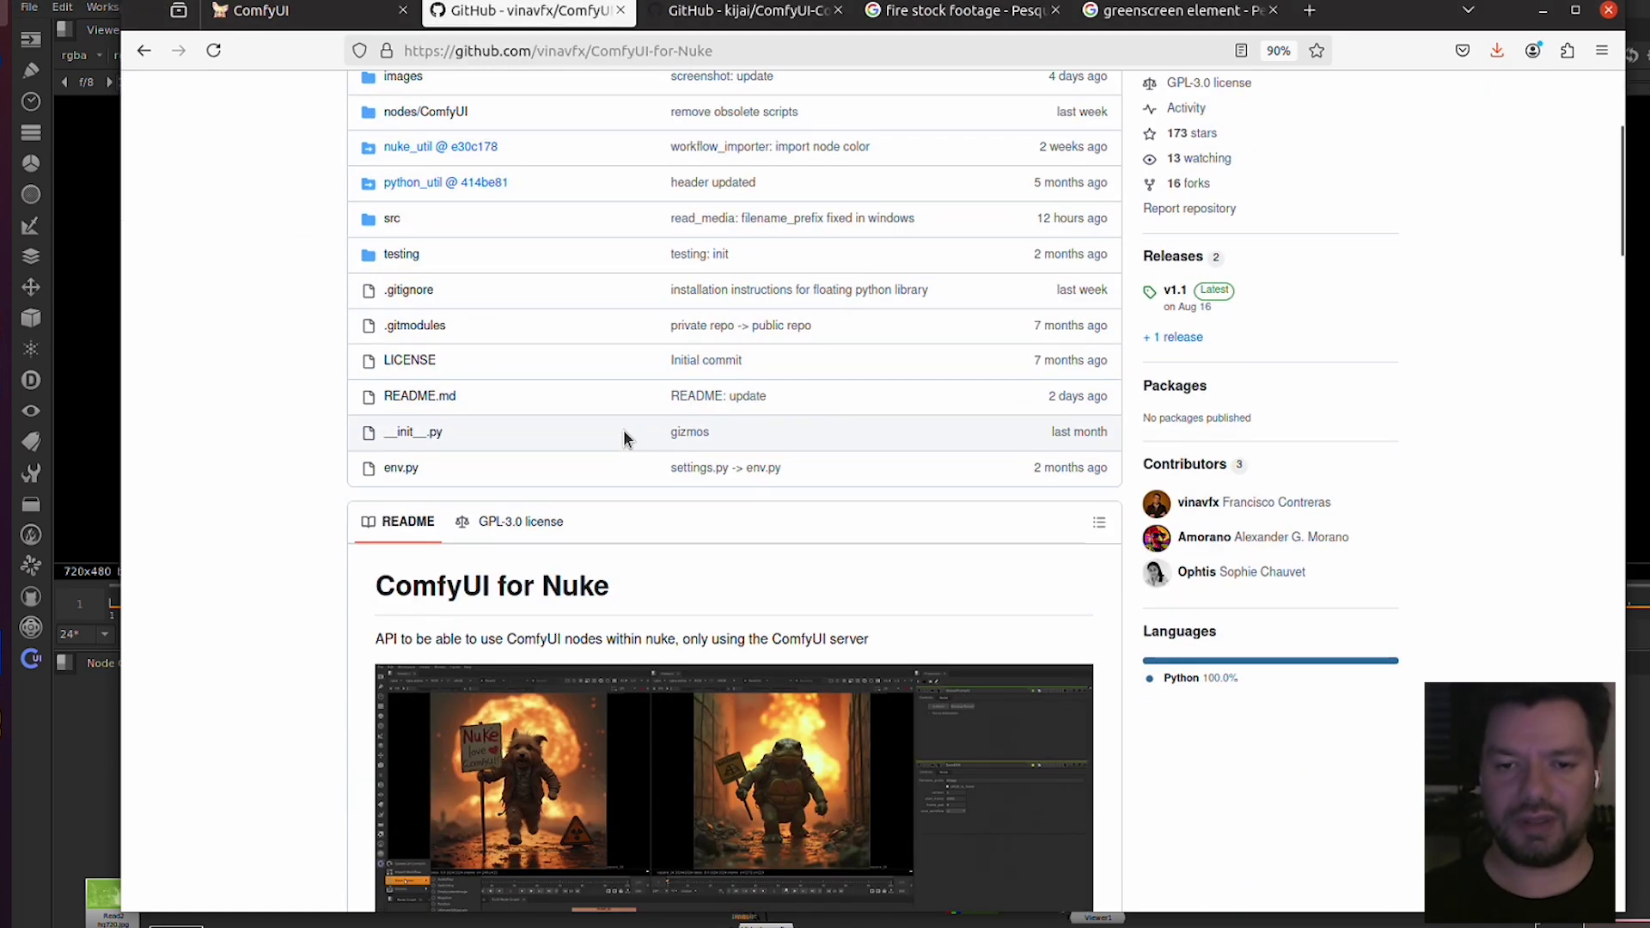
pyautogui.scroll(-5, 624, 438)
pyautogui.scroll(7, 722, 473)
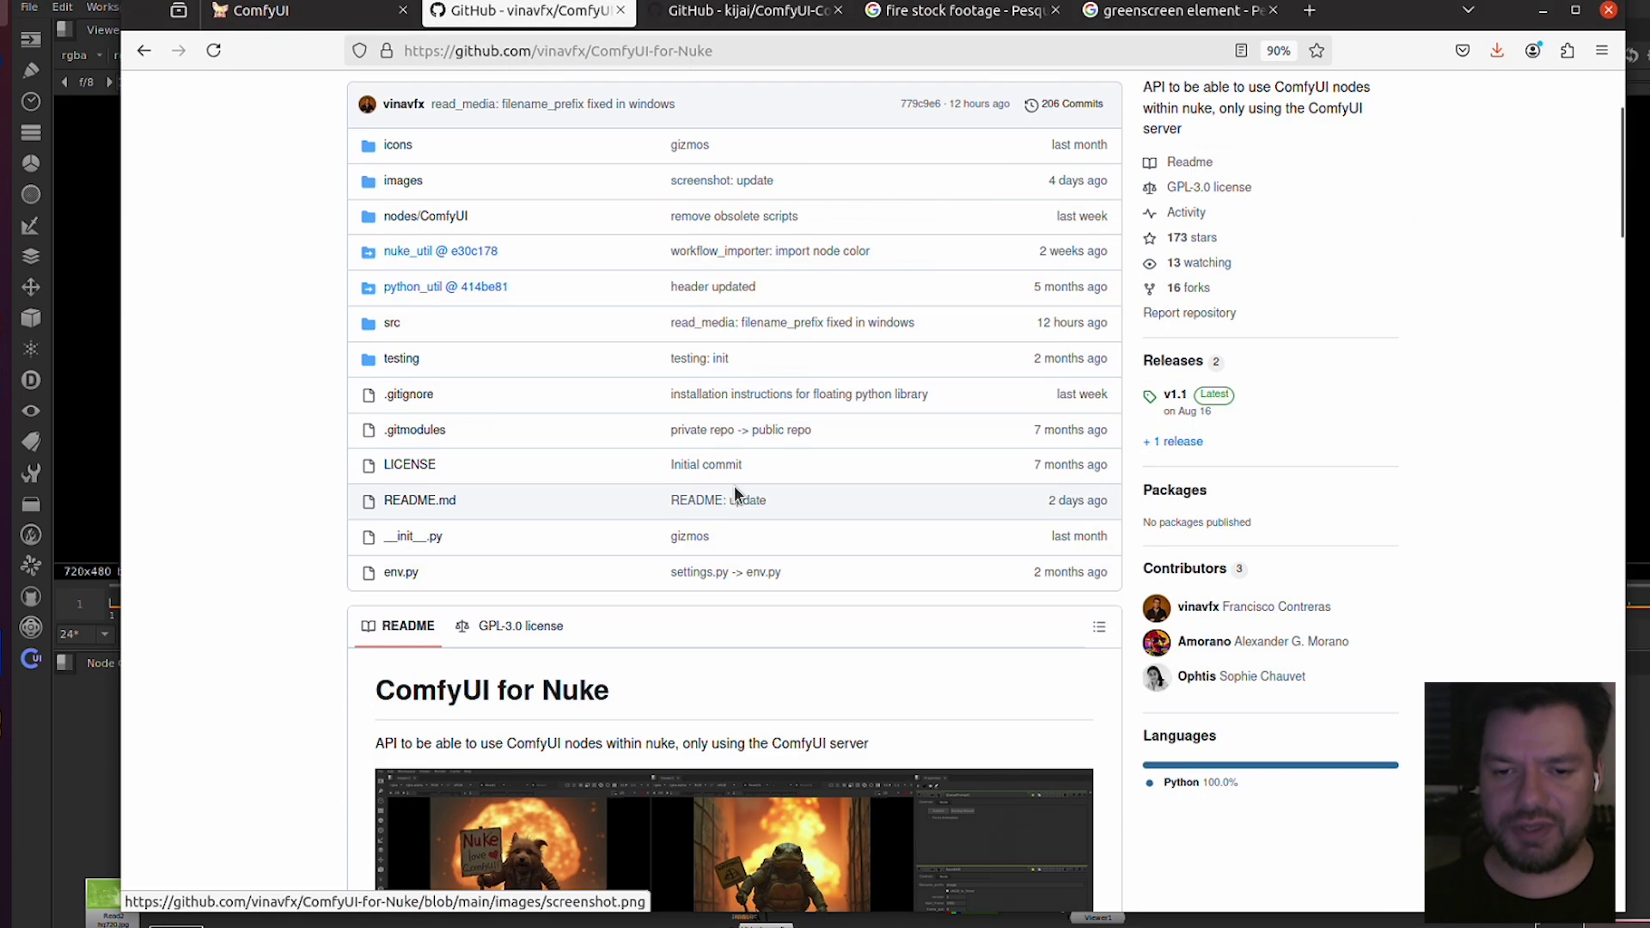
pyautogui.scroll(-8, 735, 490)
pyautogui.scroll(5, 735, 495)
# Step: Look through the ComfyUI-CogVideoXWrapper GitHub repository, covering its file list and the README update notes
pyautogui.hotkey('ctrl', 'Tab')
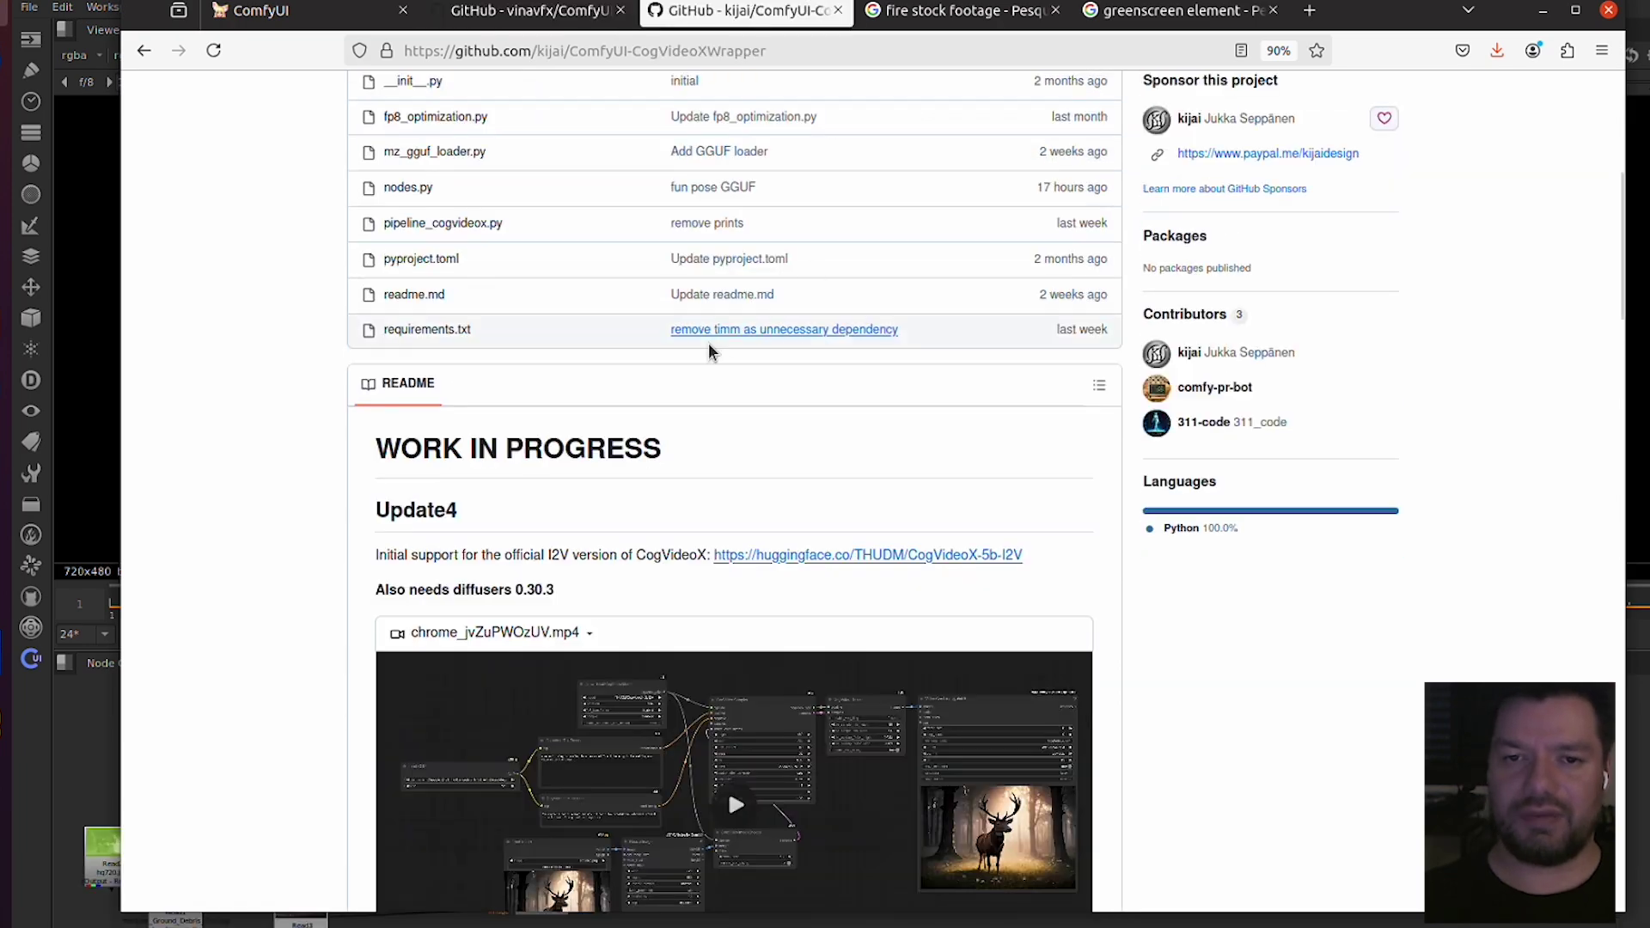
pyautogui.scroll(6, 709, 351)
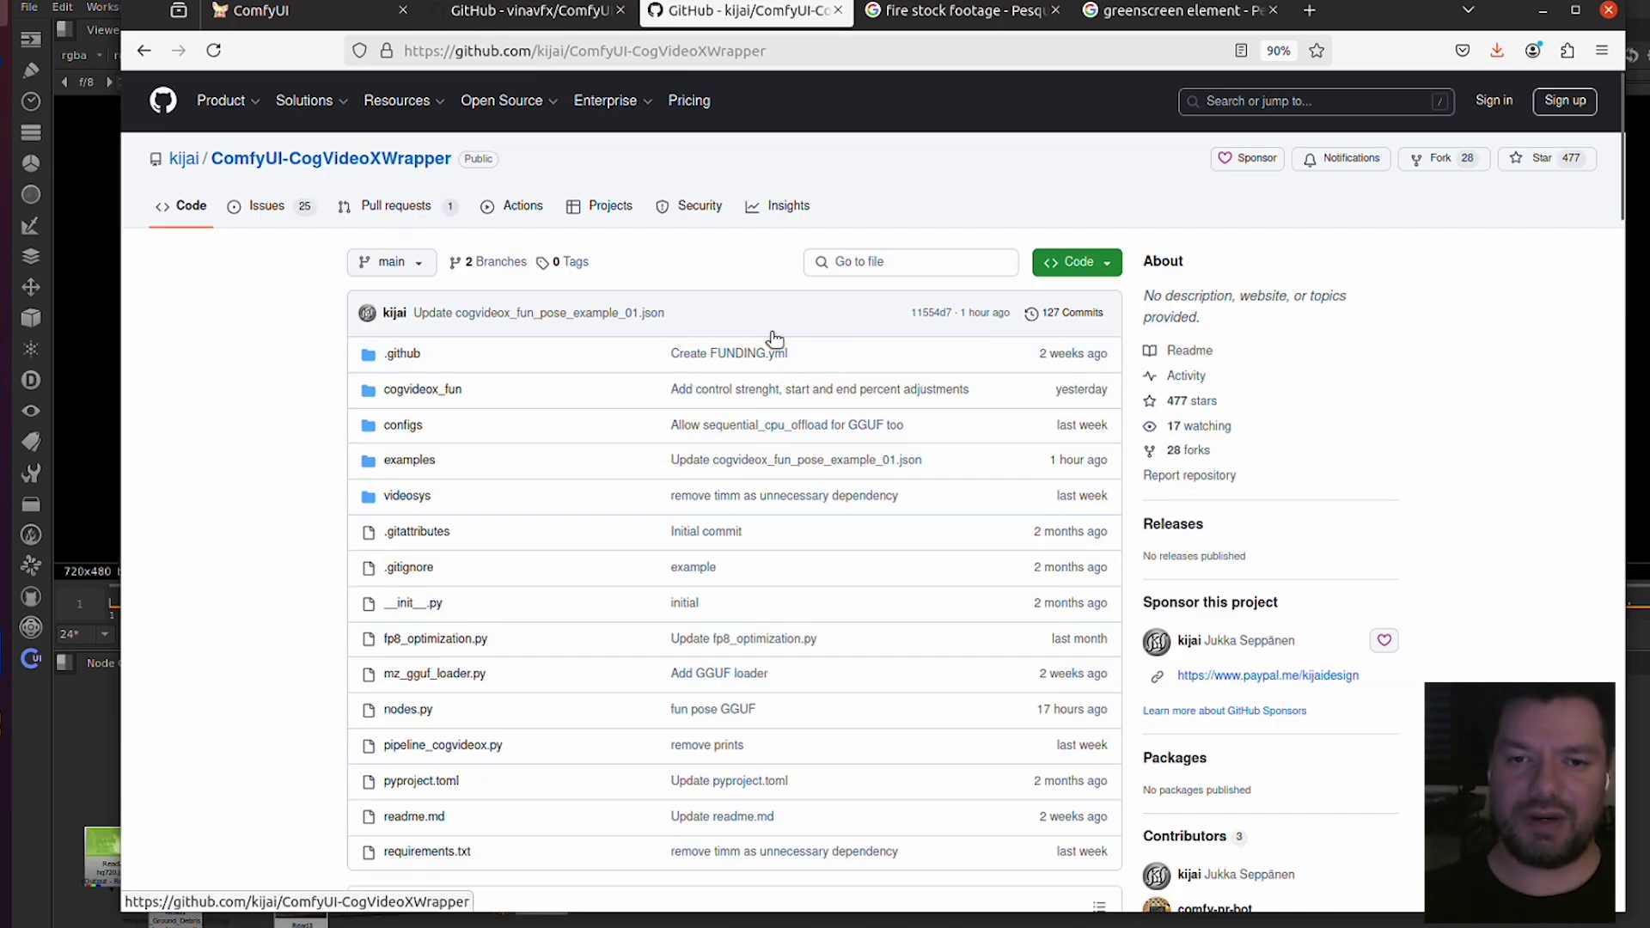
pyautogui.scroll(-15, 849, 584)
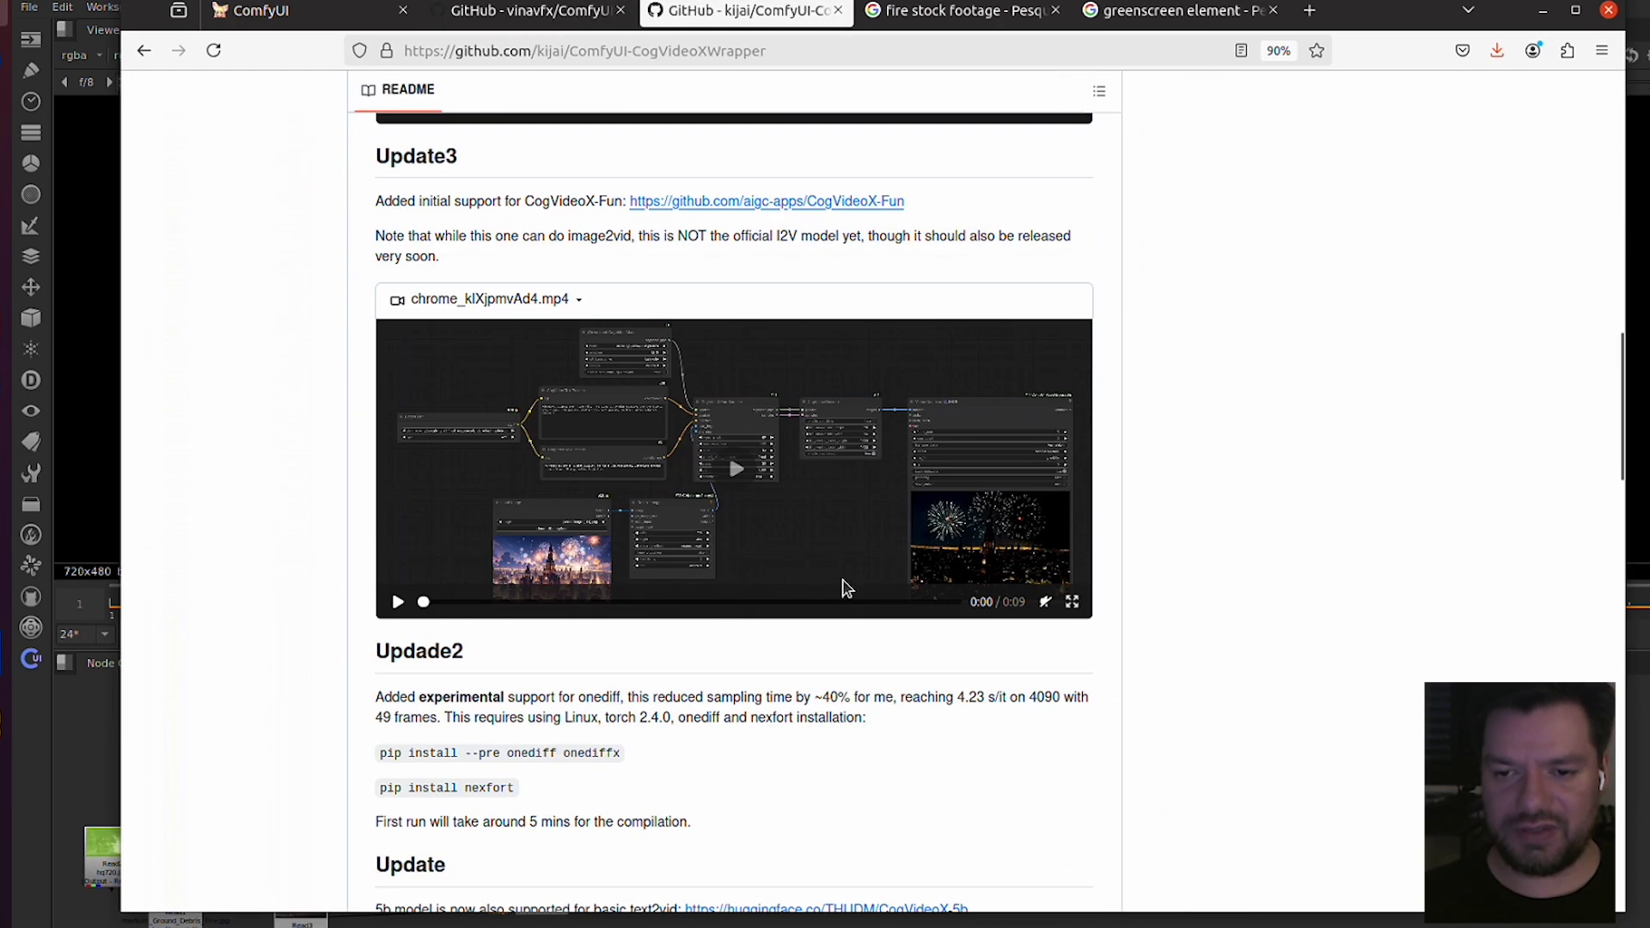
pyautogui.scroll(15, 847, 587)
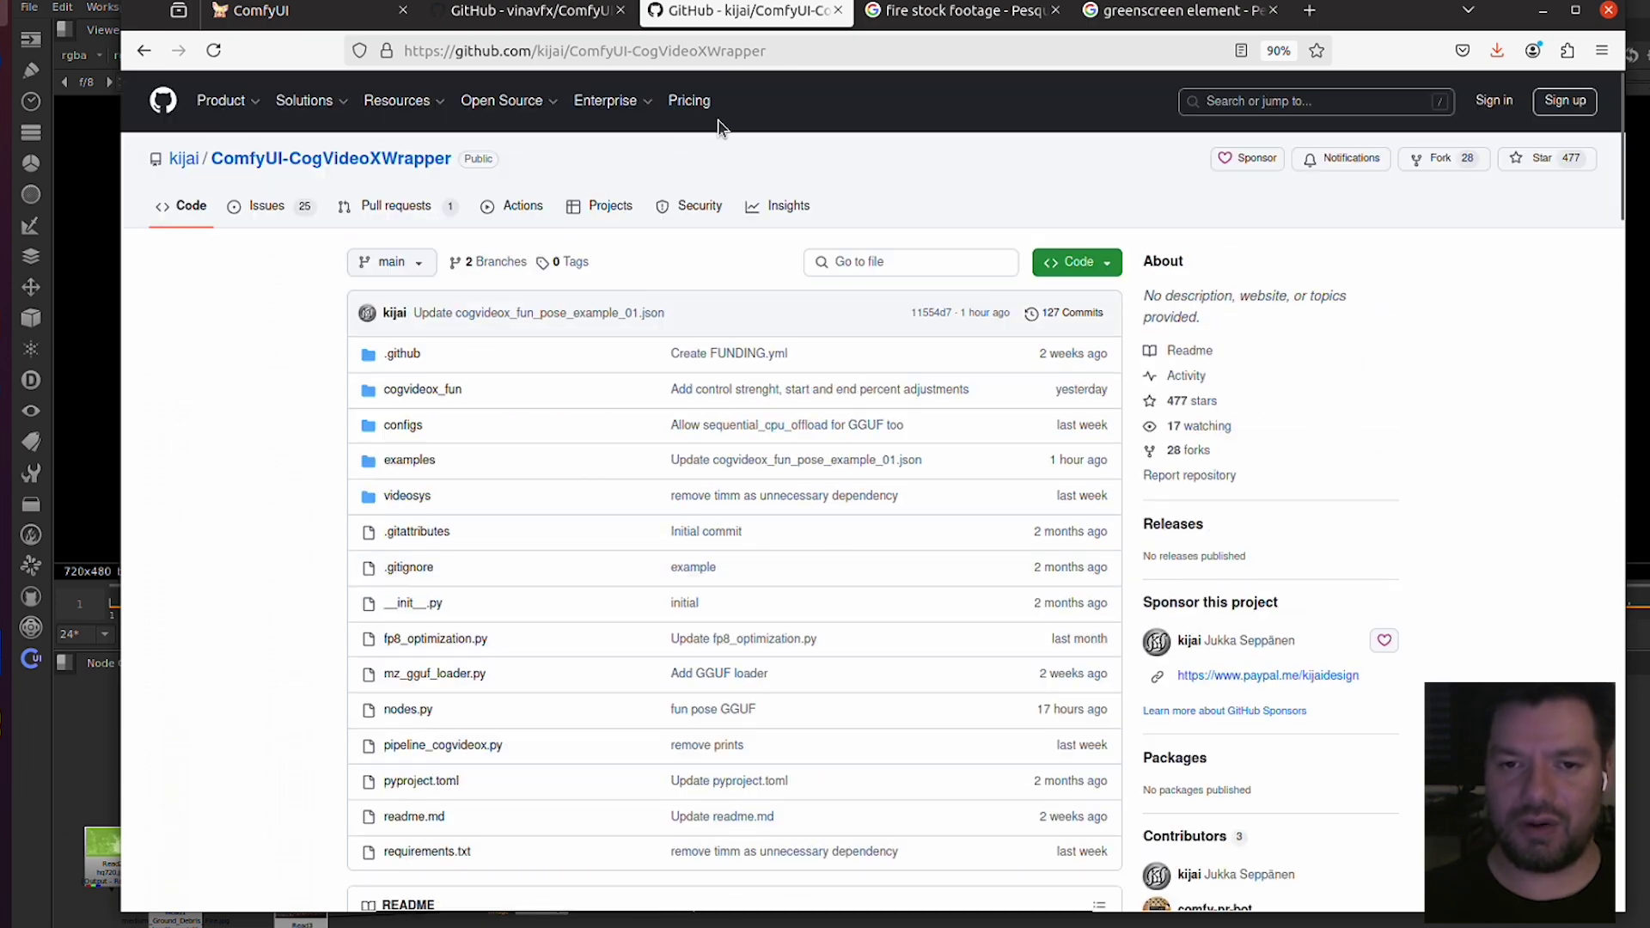
# Step: Look over the requirements and installation sections of the ComfyUI-for-Nuke README, and return to Nuke
pyautogui.click(524, 10)
pyautogui.scroll(-3, 854, 590)
pyautogui.scroll(5, 854, 590)
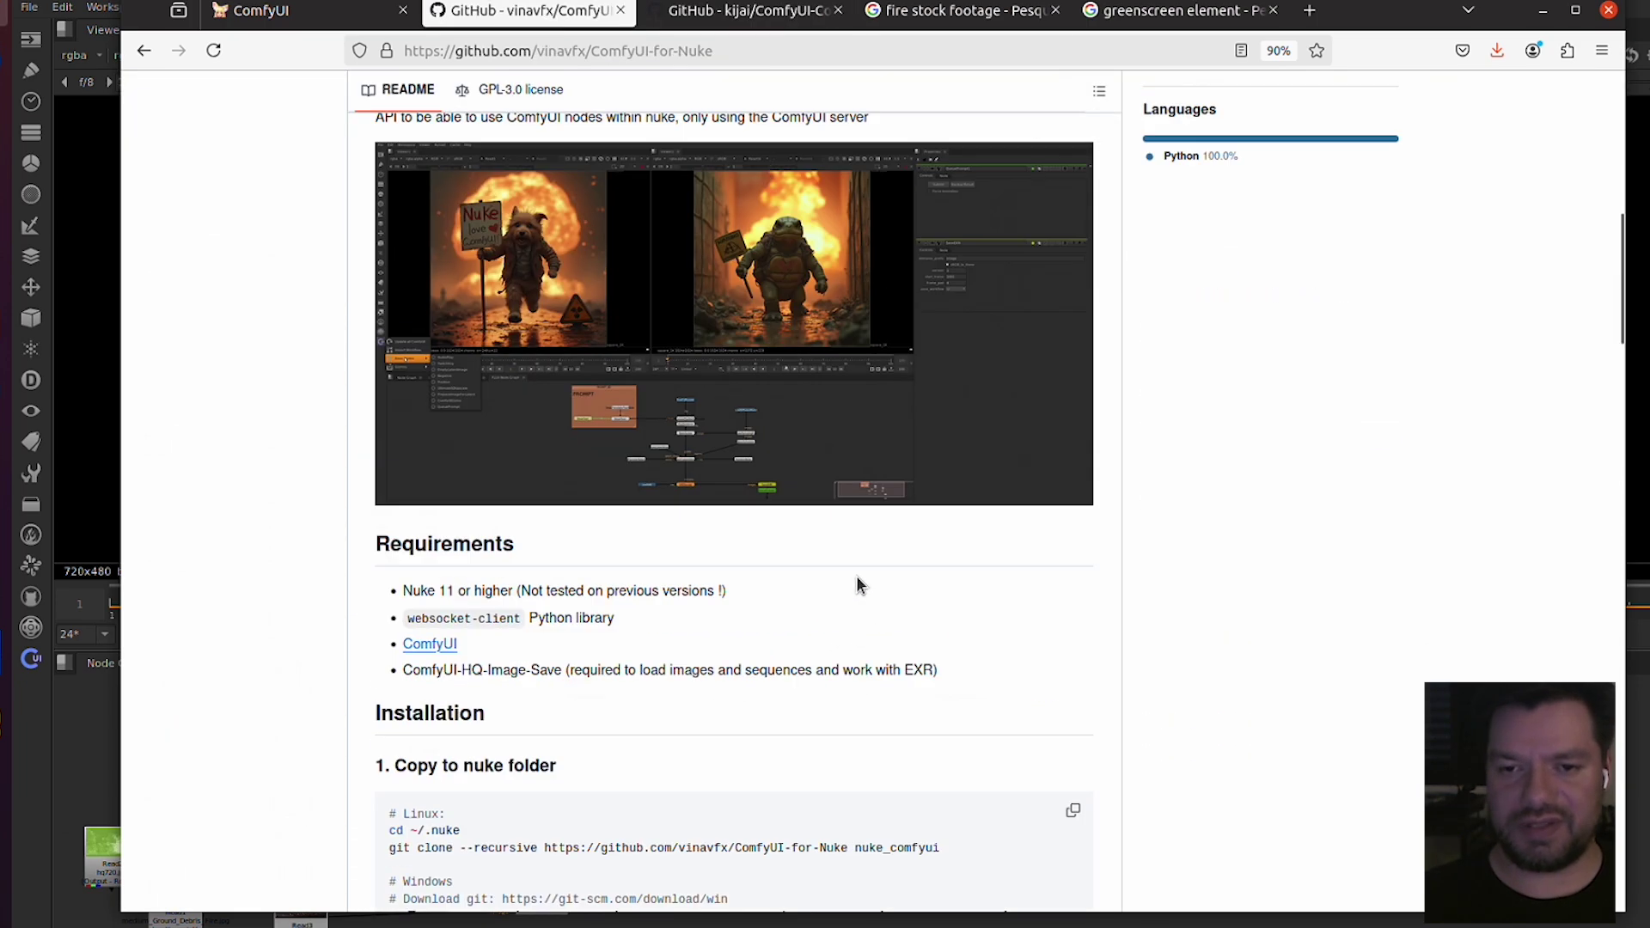
pyautogui.scroll(3, 858, 585)
pyautogui.click(823, 923)
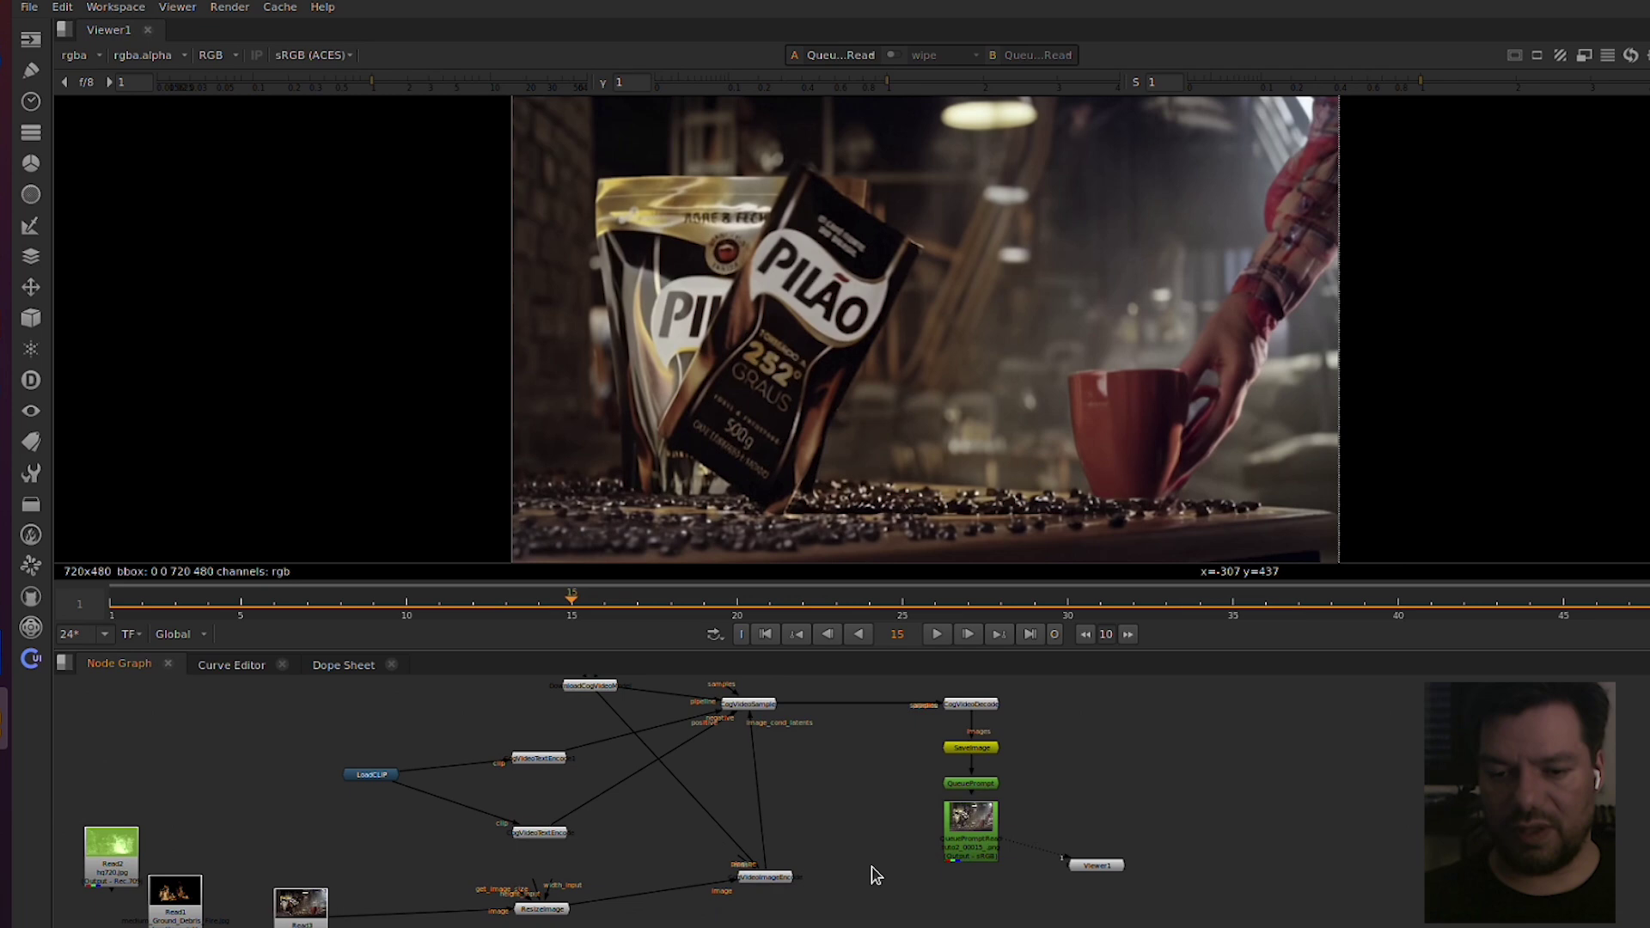
# Step: Enlarge the node graph pane and reposition the fire image's Read1 node in the empty working area
pyautogui.moveTo(834, 811); pyautogui.dragTo(819, 855)
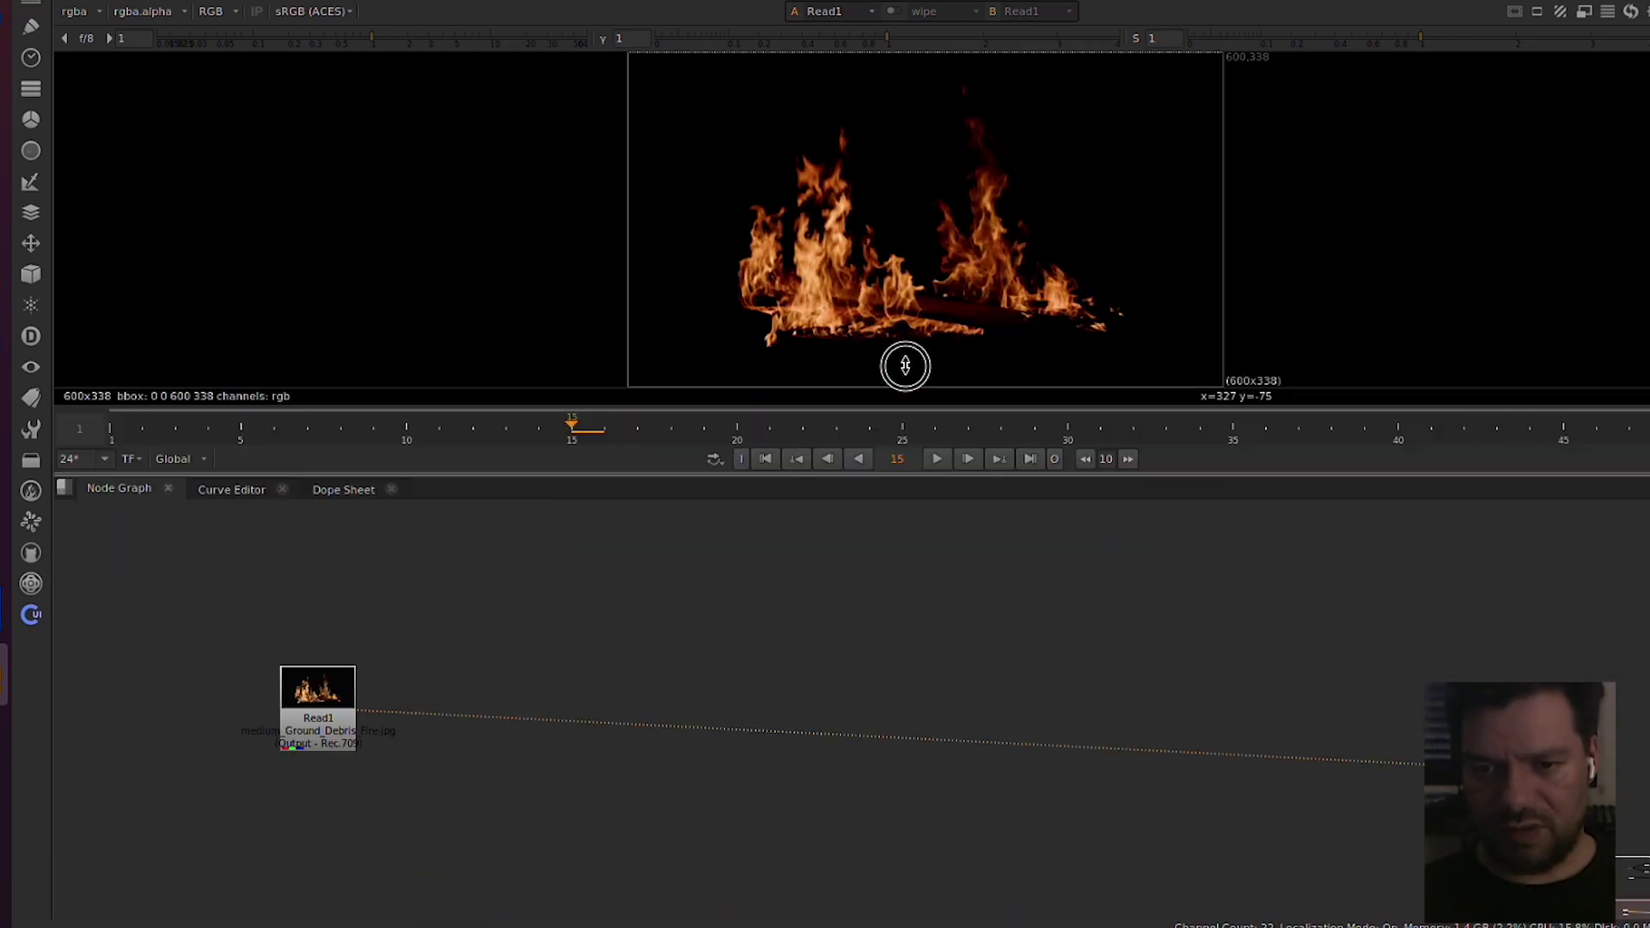
pyautogui.moveTo(905, 365); pyautogui.dragTo(906, 463)
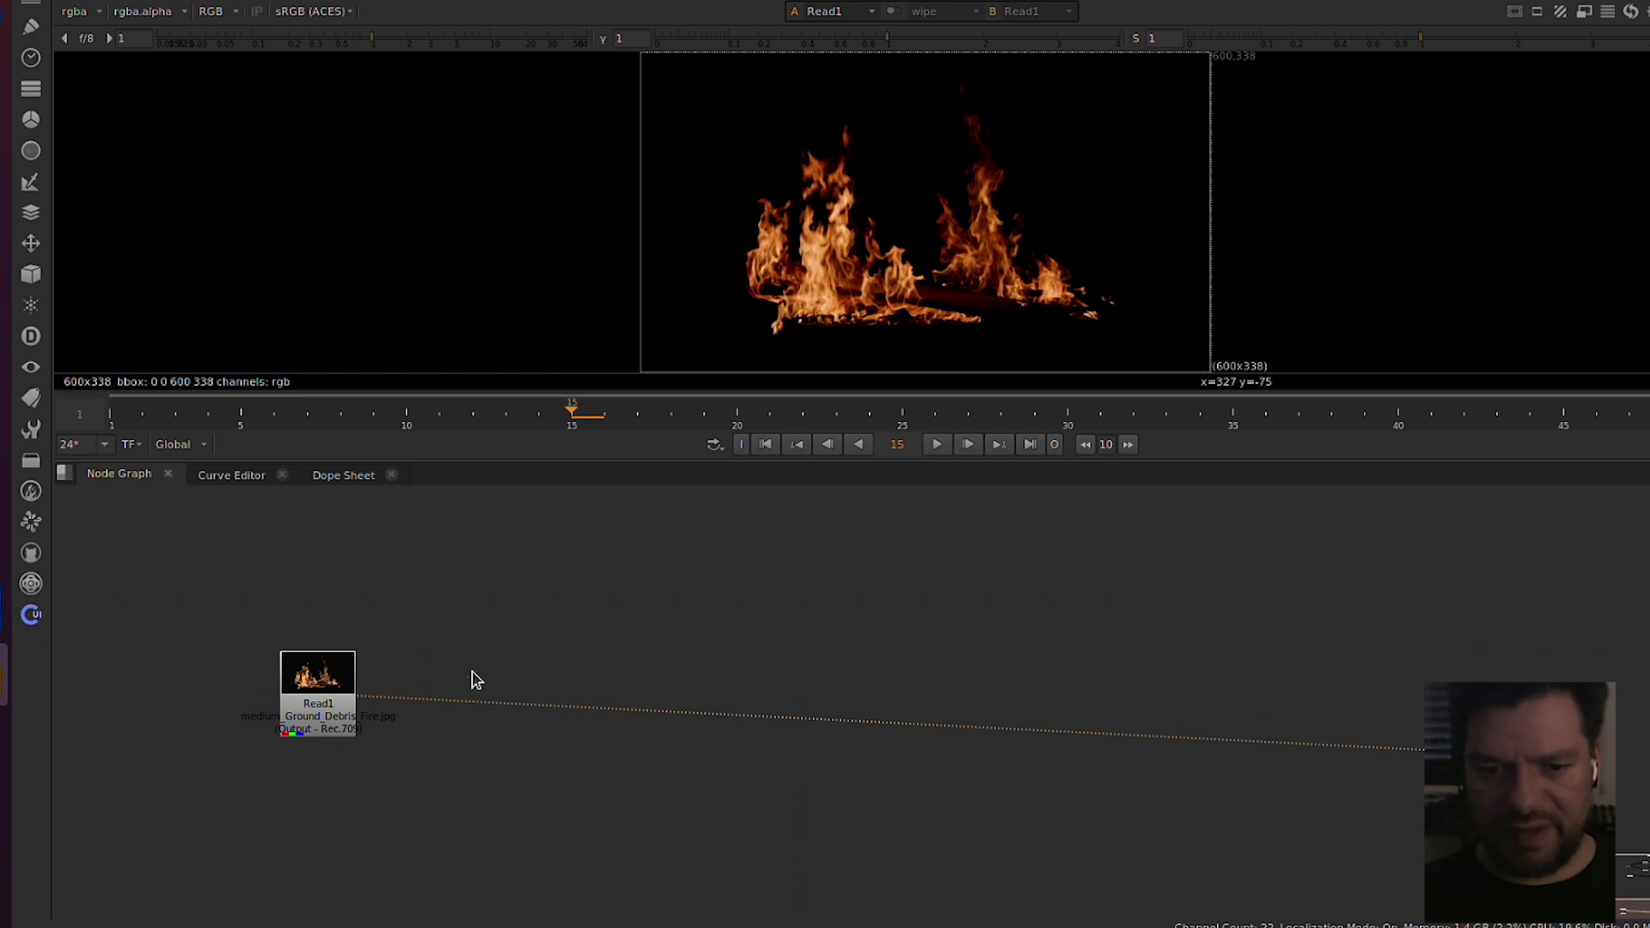
pyautogui.moveTo(308, 708); pyautogui.dragTo(399, 650)
pyautogui.moveTo(880, 461); pyautogui.dragTo(881, 449)
pyautogui.moveTo(690, 630); pyautogui.dragTo(602, 728)
# Step: Add a Load CLIP node in the empty area above the fire image's Read1 node
pyautogui.click(529, 595)
pyautogui.press('Tab')
pyautogui.write('llocal')
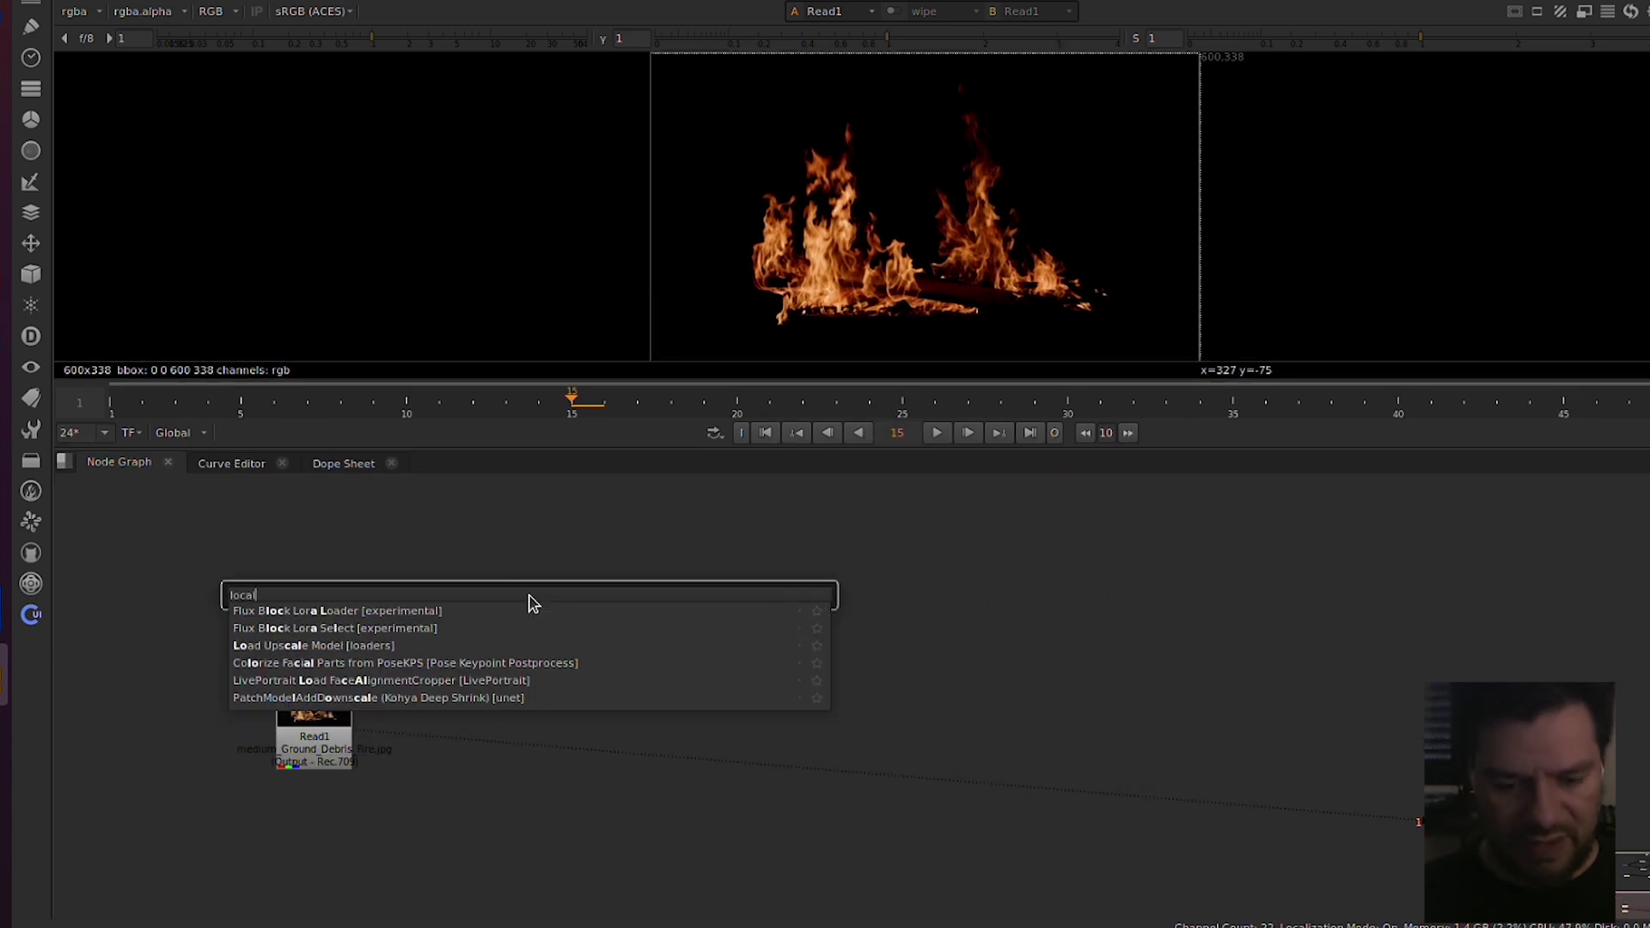
pyautogui.press('BackSpace')
pyautogui.press('BackSpace')
pyautogui.press('BackSpace')
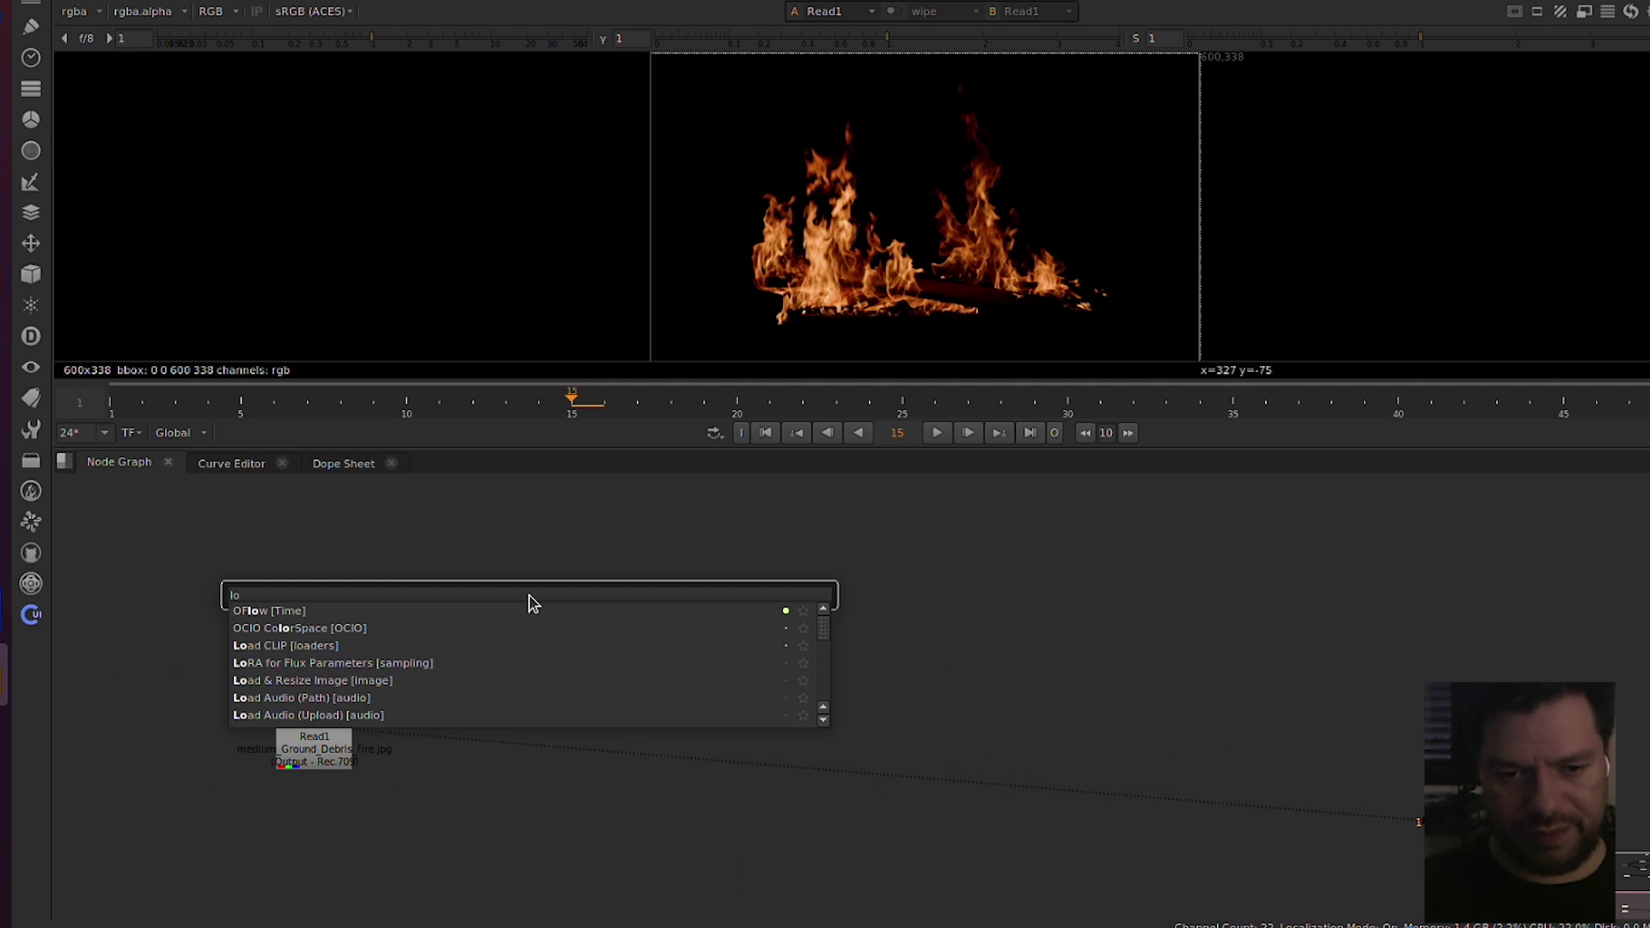
pyautogui.write('ad')
pyautogui.press('Down')
pyautogui.press('Return')
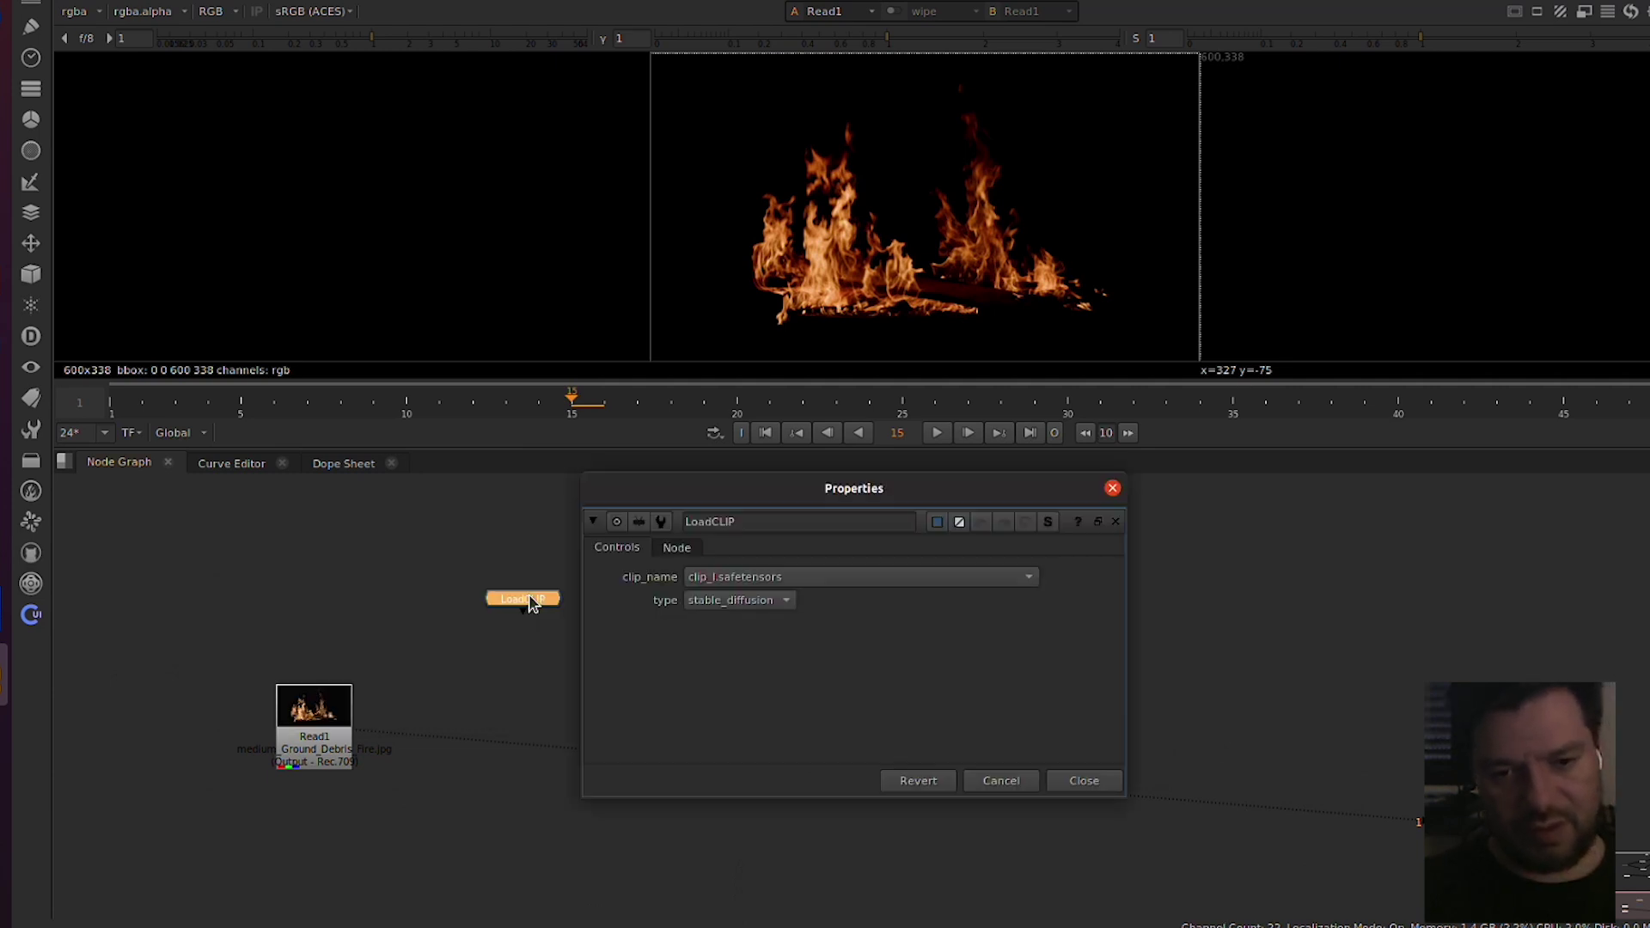
# Step: Set the LoadCLIP clip_name to t5/google_t5-v1_1-xxl_encoderonly-fp8_e4m3fn.safetensors and reposition the node above Read1
pyautogui.click(811, 578)
pyautogui.click(885, 591)
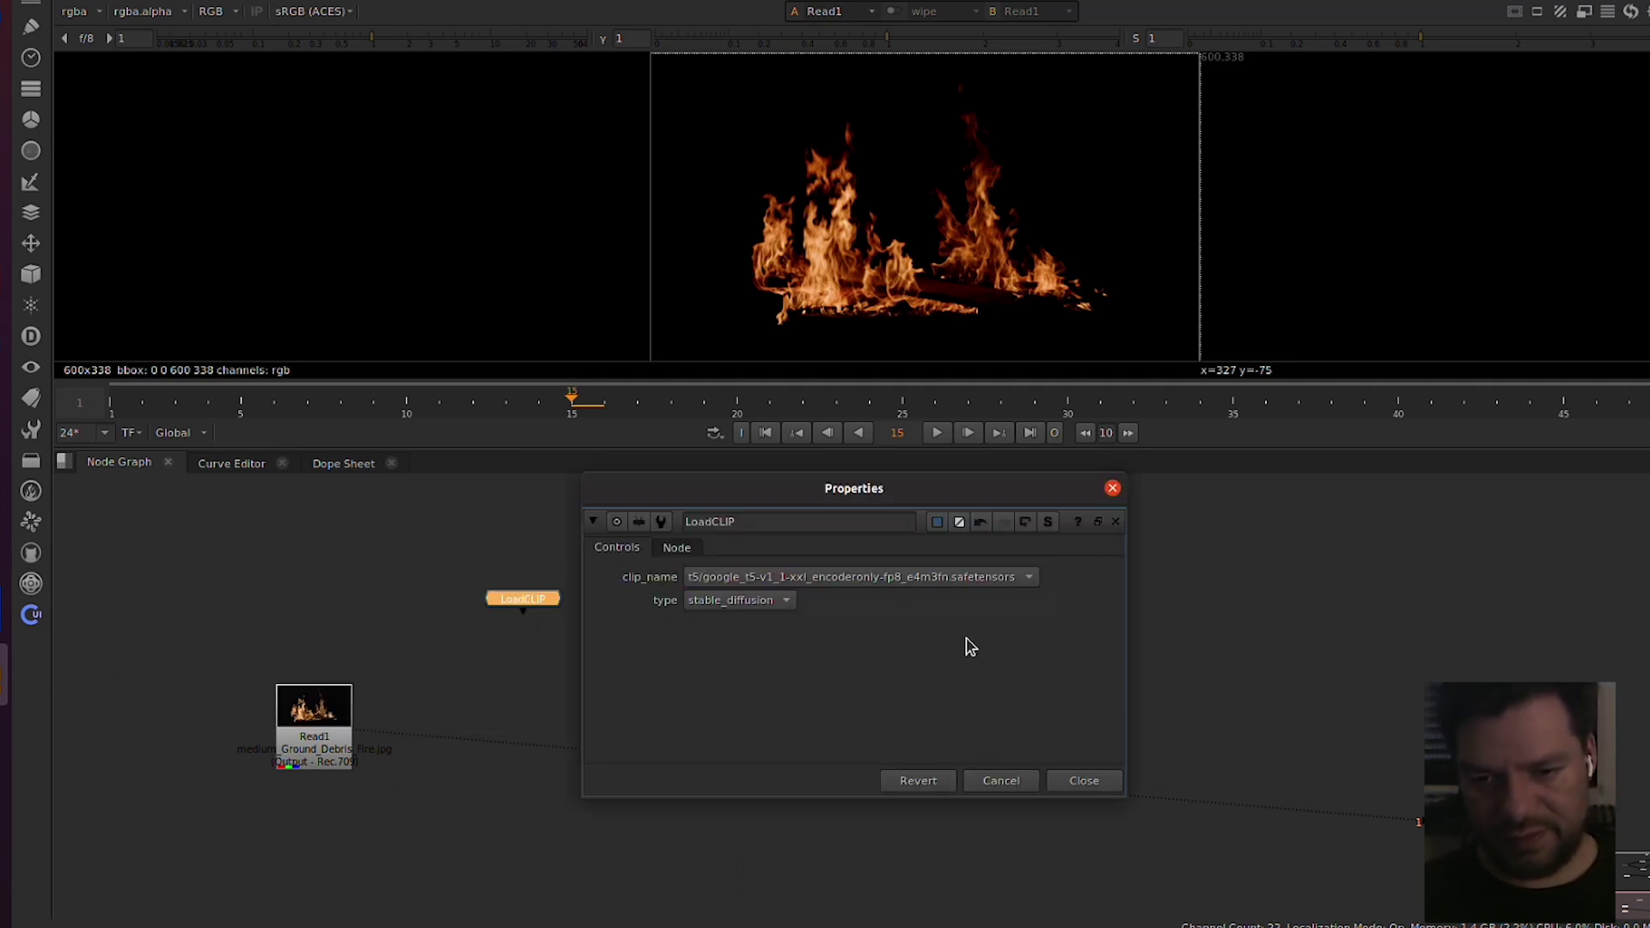
pyautogui.moveTo(554, 607); pyautogui.dragTo(497, 590)
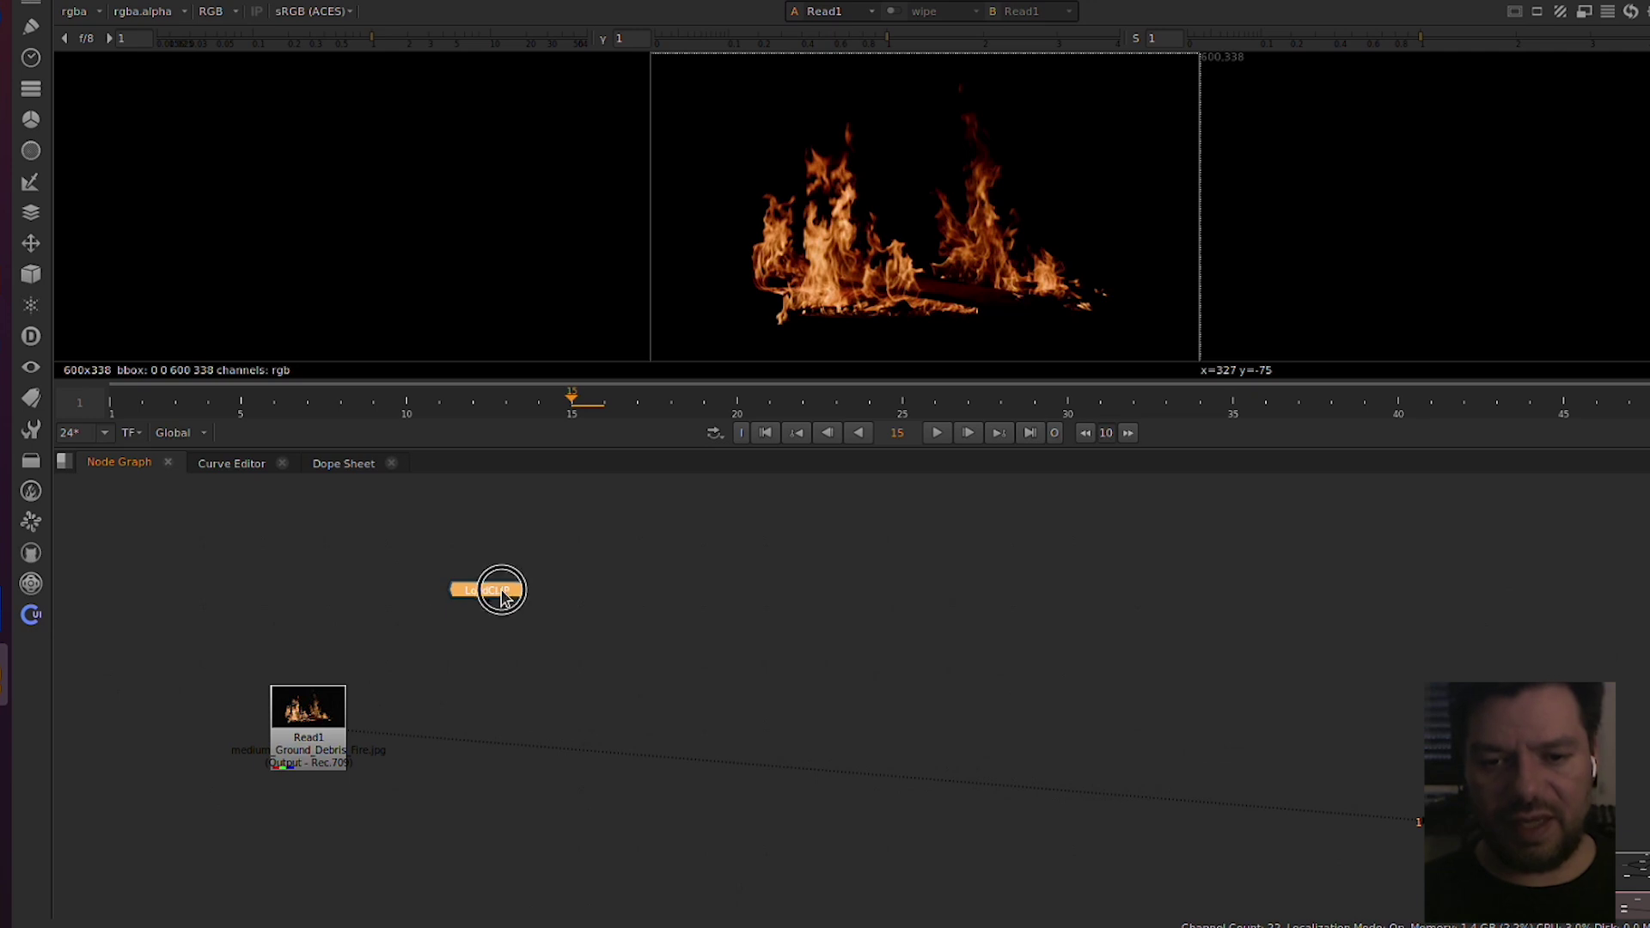
# Step: Look at the ComfyUI commands and node categories, including Update all ComfyUI, without choosing any
pyautogui.click(31, 615)
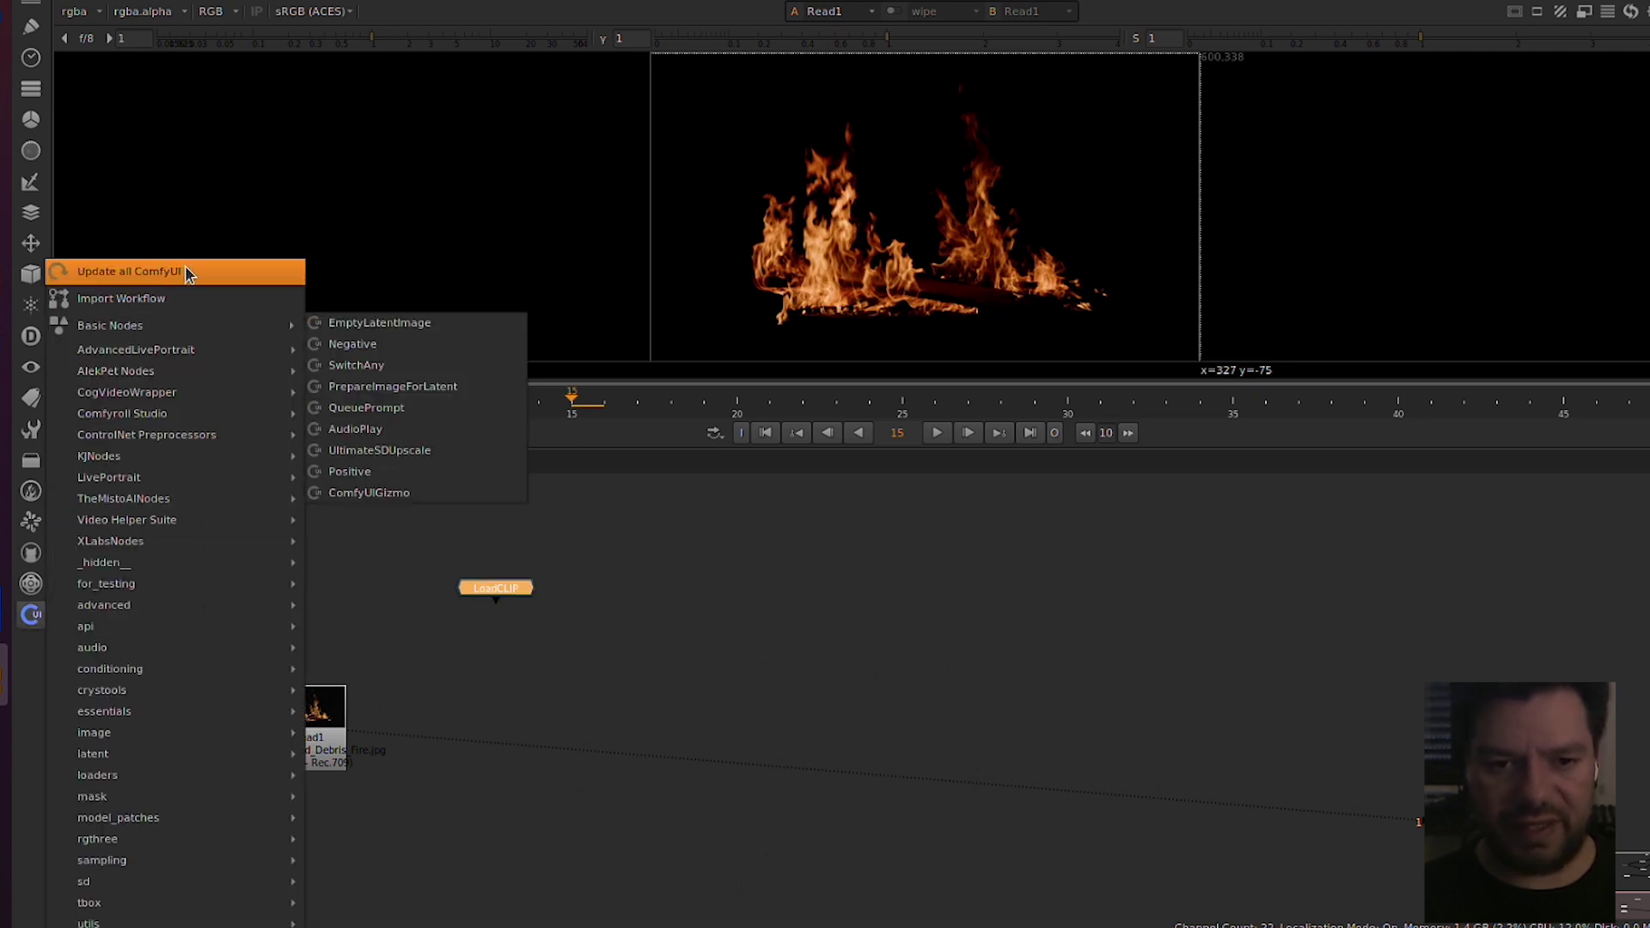
pyautogui.click(725, 786)
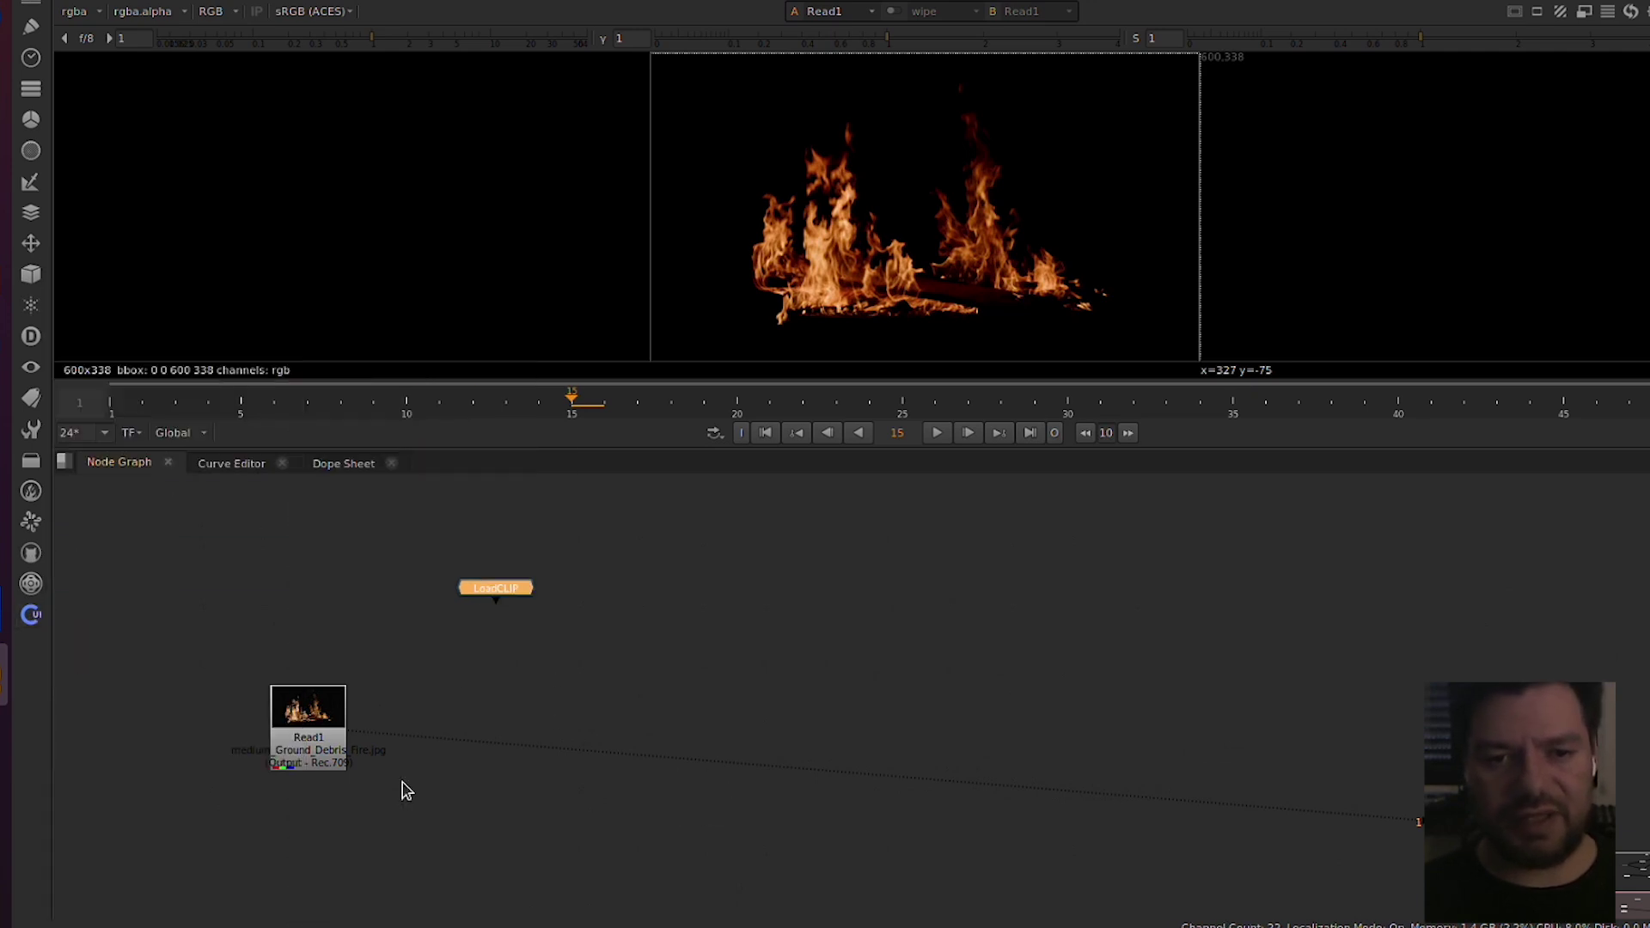
# Step: Add a Resize Image node, connect its image input to the fire image's Read1, and position it beside Read1
pyautogui.click(540, 657)
pyautogui.moveTo(340, 734); pyautogui.dragTo(335, 745)
pyautogui.click(414, 721)
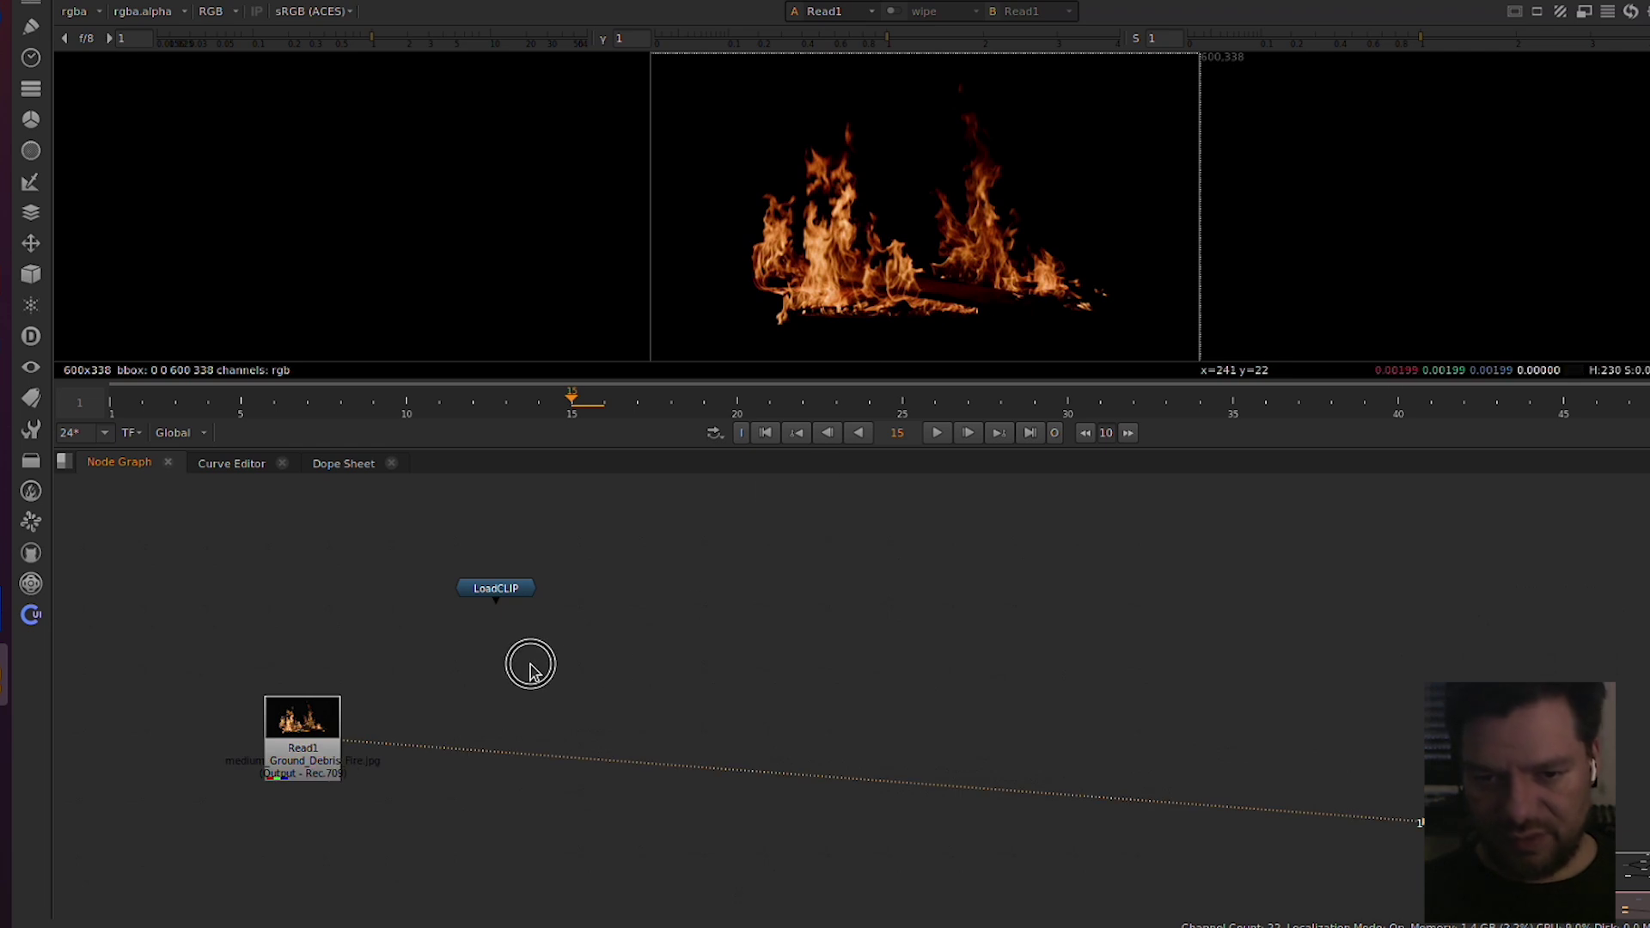
pyautogui.press('Tab')
pyautogui.write('resi')
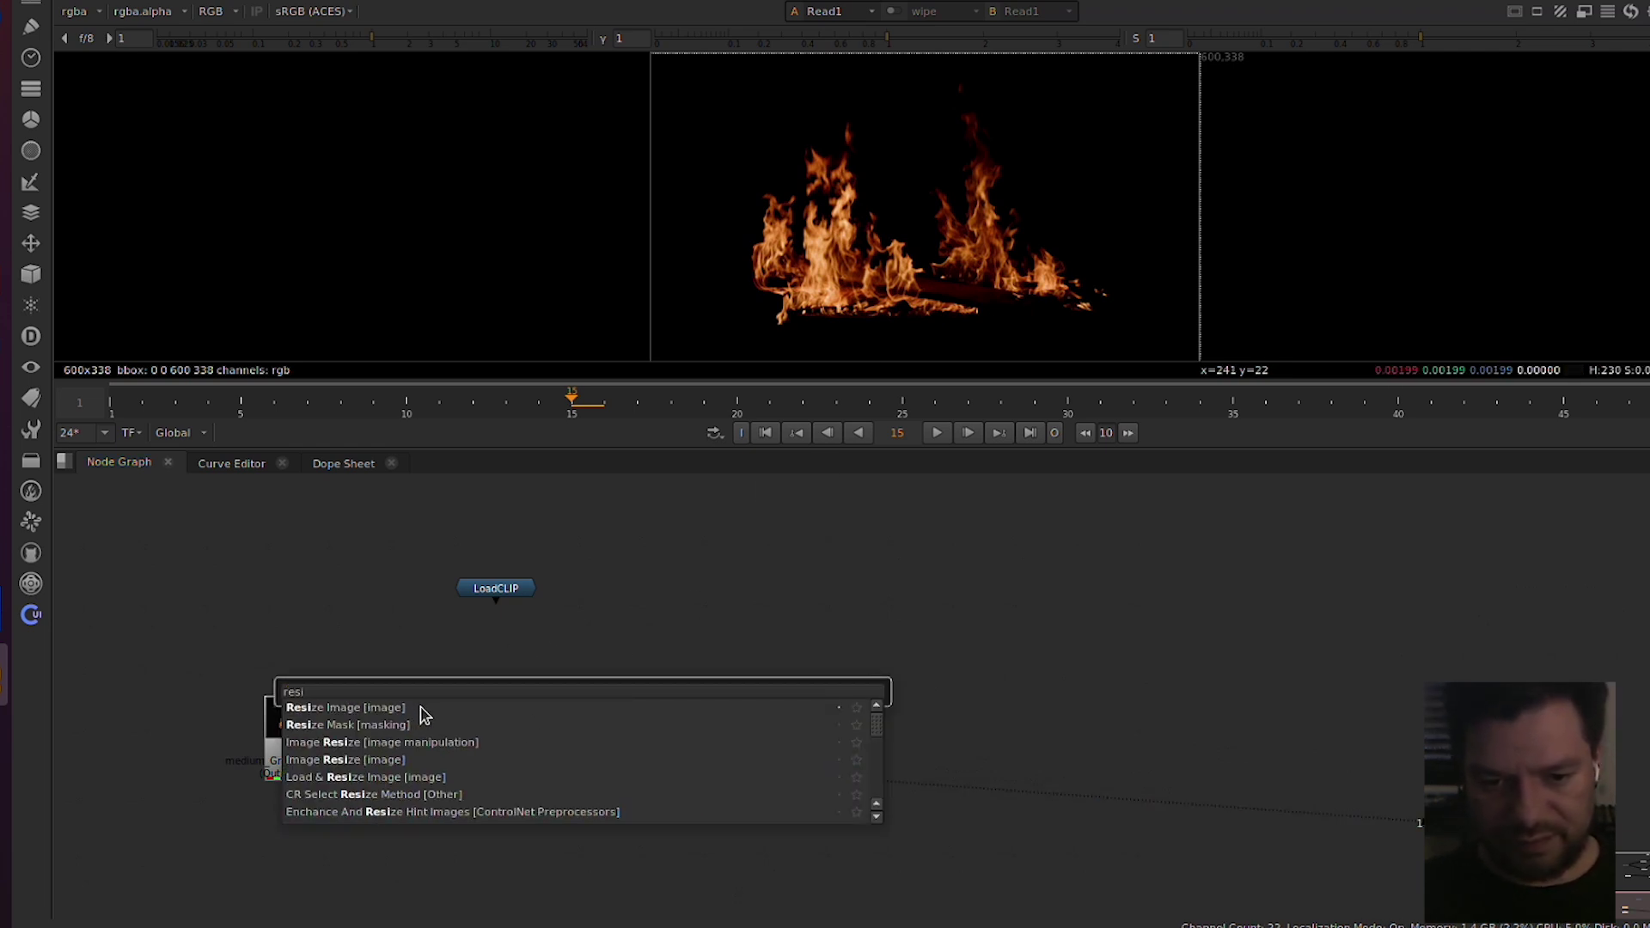
pyautogui.click(421, 708)
pyautogui.moveTo(534, 661); pyautogui.dragTo(548, 714)
pyautogui.click(1083, 780)
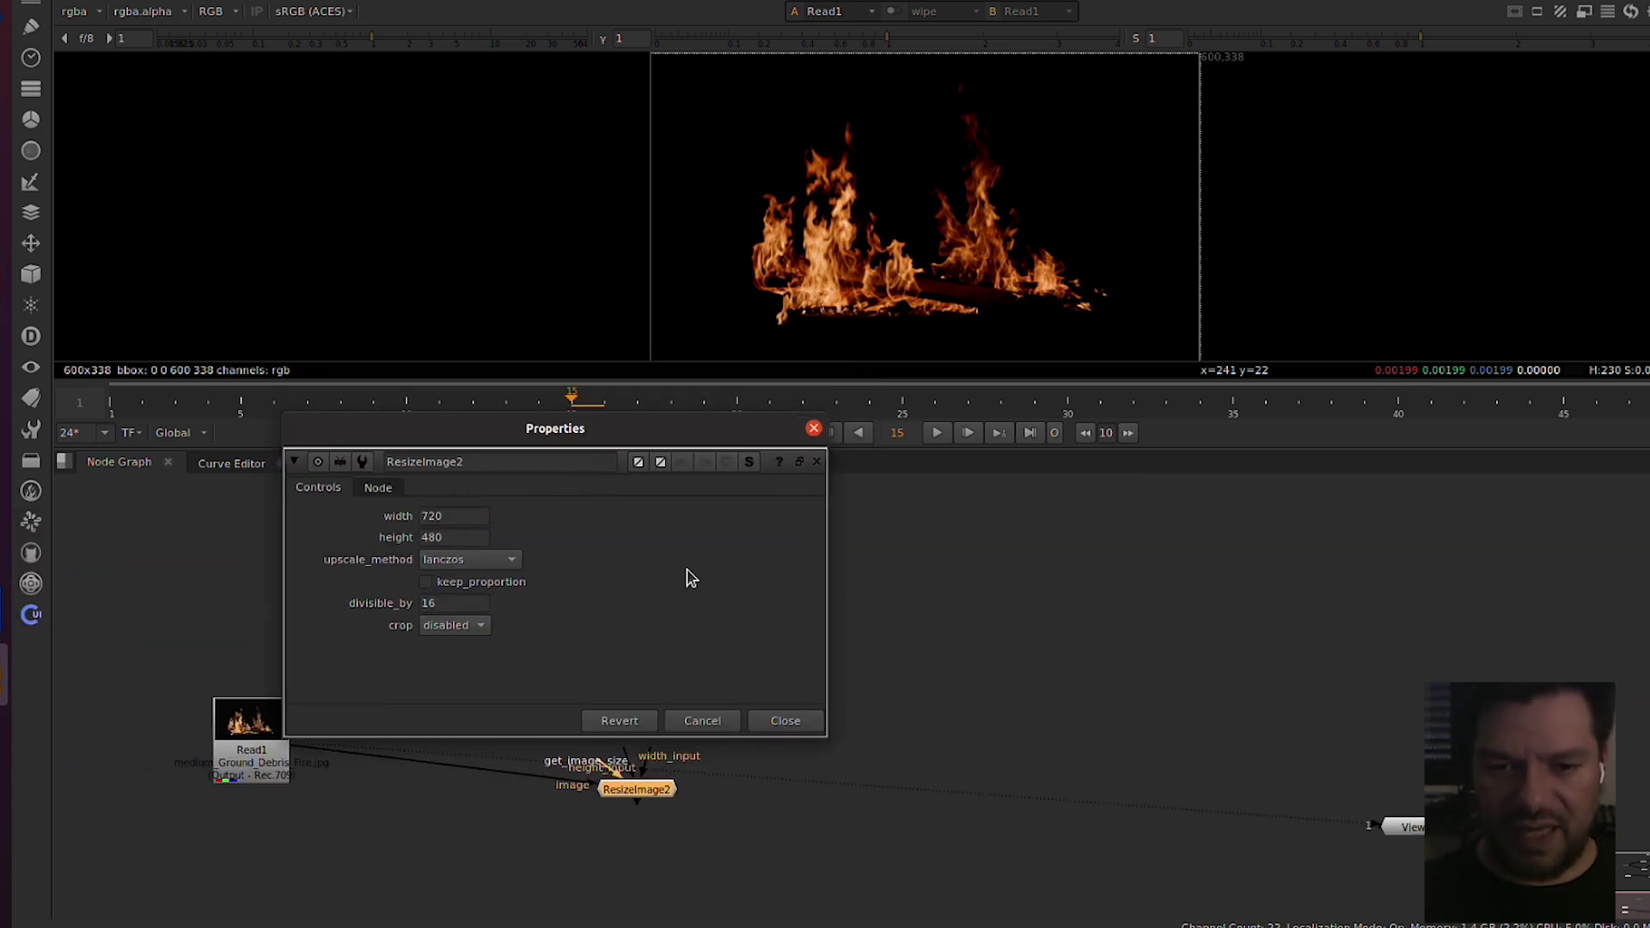
# Step: Check the width and height settings of the ResizeImage2 node and close its properties
pyautogui.click(458, 514)
pyautogui.press('Tab')
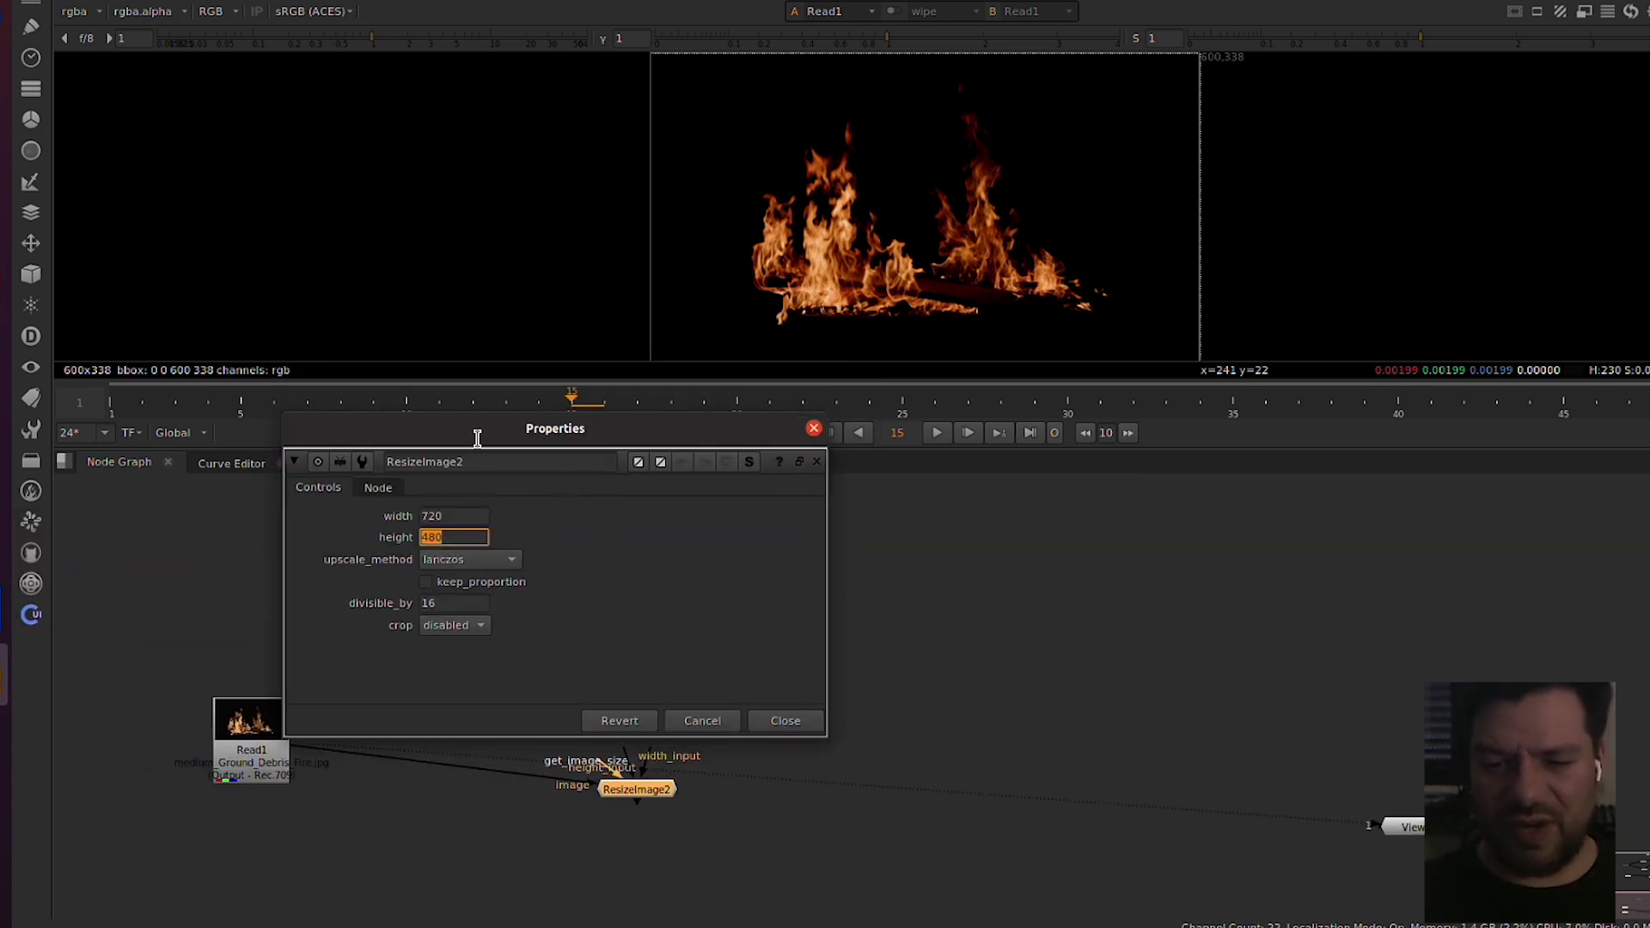
pyautogui.moveTo(477, 438); pyautogui.dragTo(359, 487)
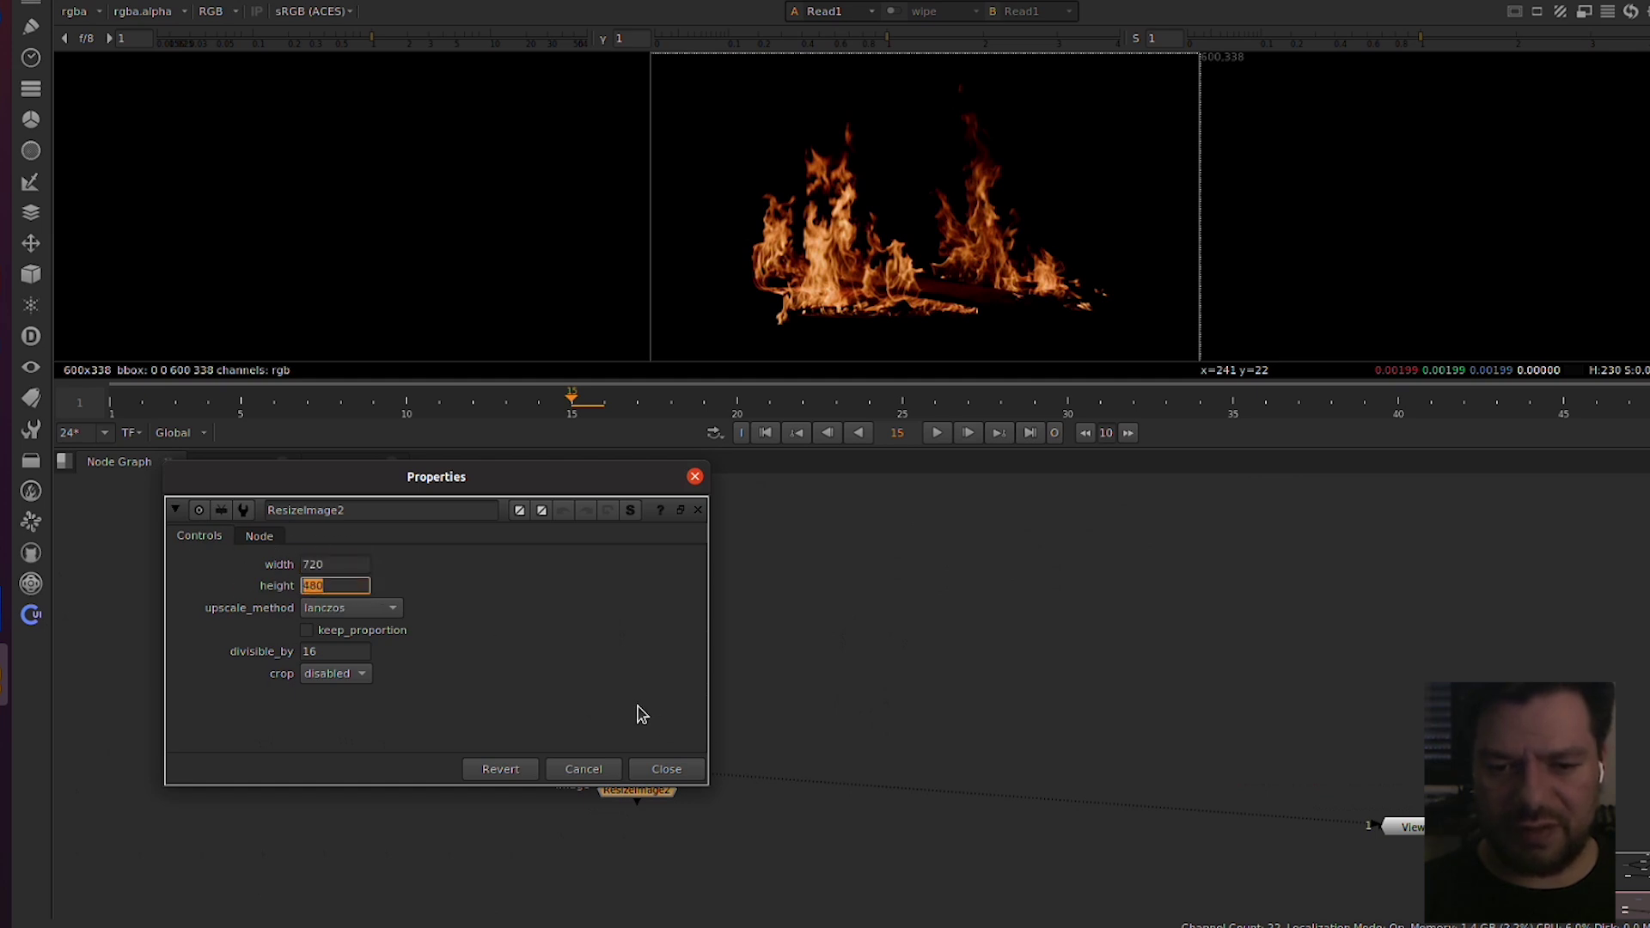
pyautogui.click(698, 769)
# Step: Add a CogVideo TextEncode node, position it above and beside LoadCLIP, and close its properties
pyautogui.press('Tab')
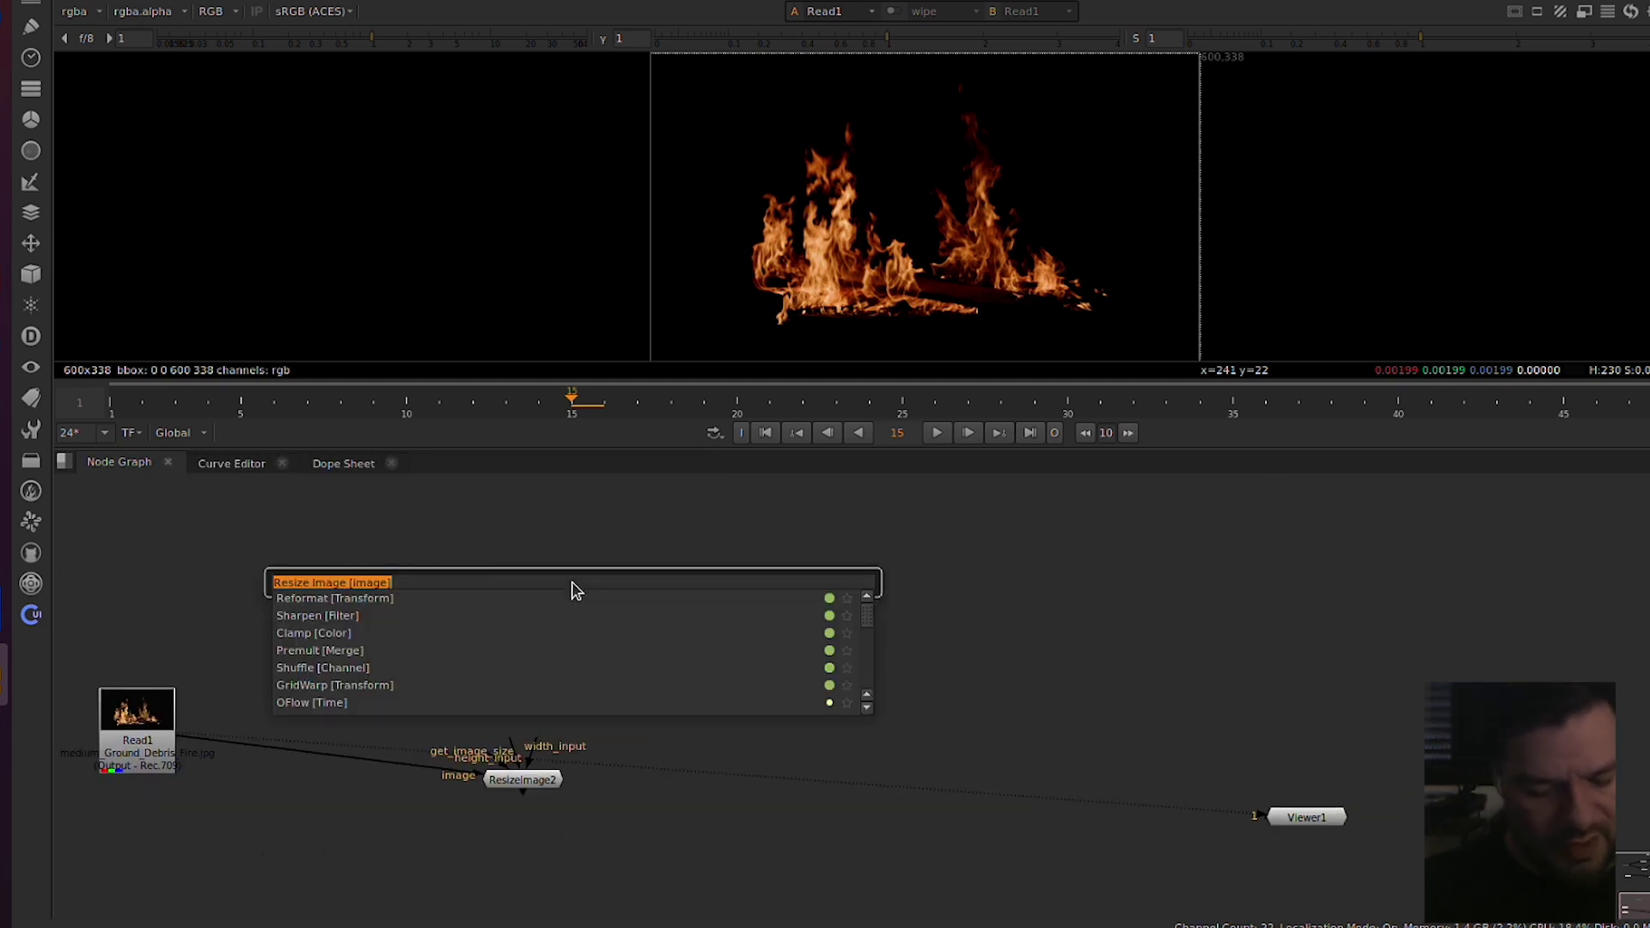
pyautogui.write('cogt')
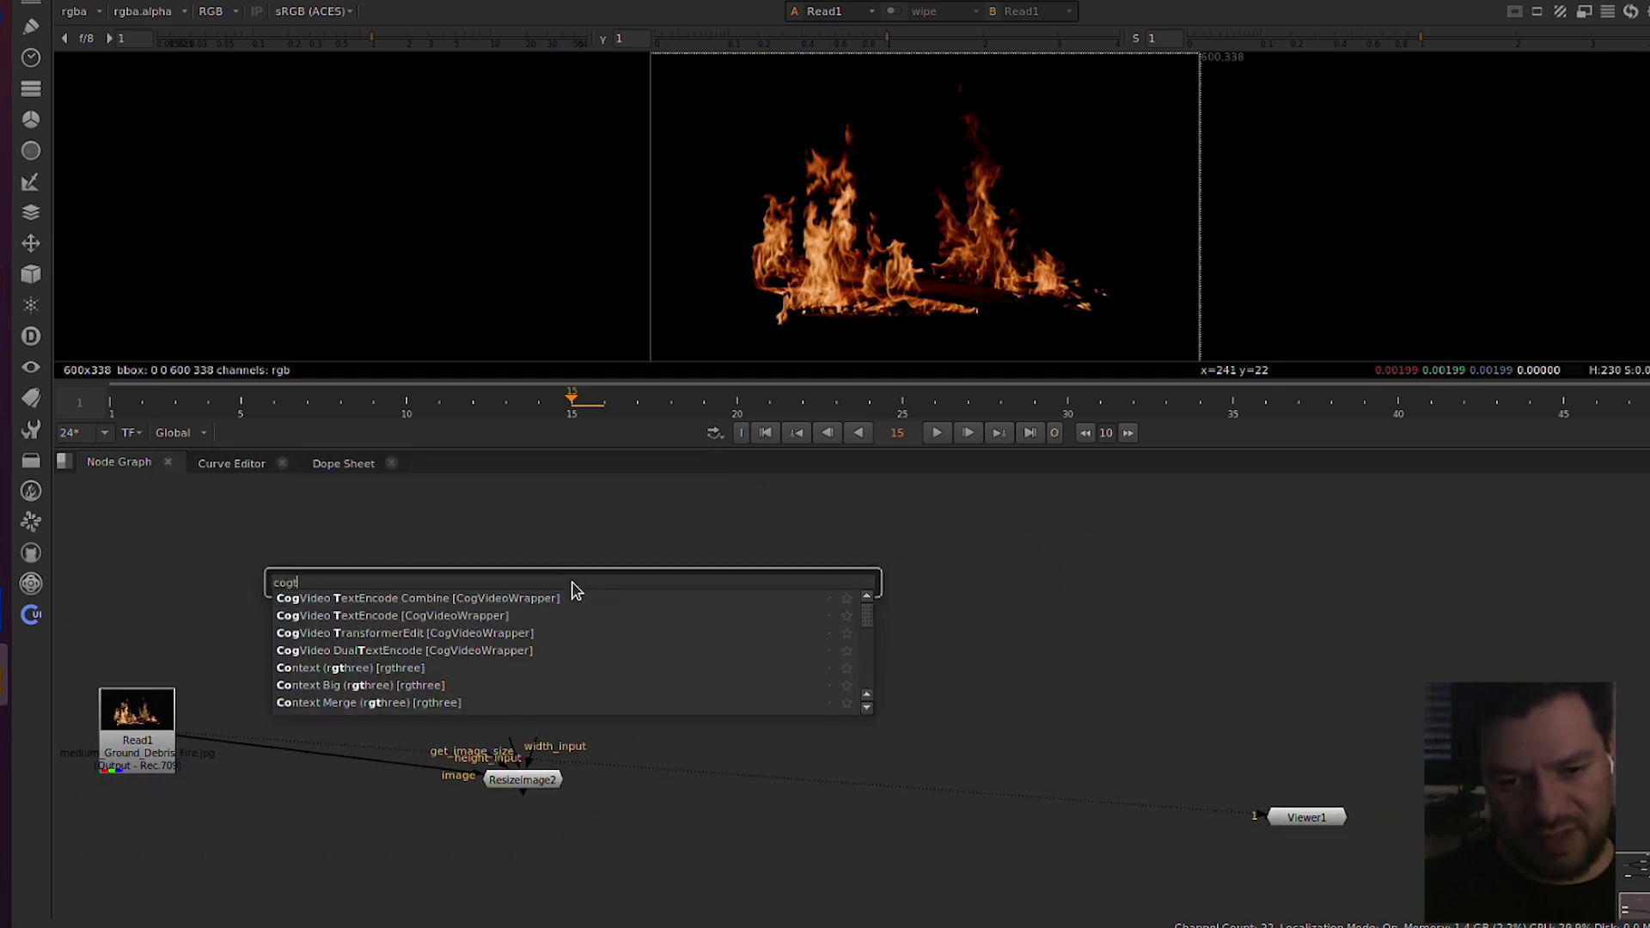
pyautogui.write('ext')
pyautogui.press('Down')
pyautogui.press('Down')
pyautogui.press('Return')
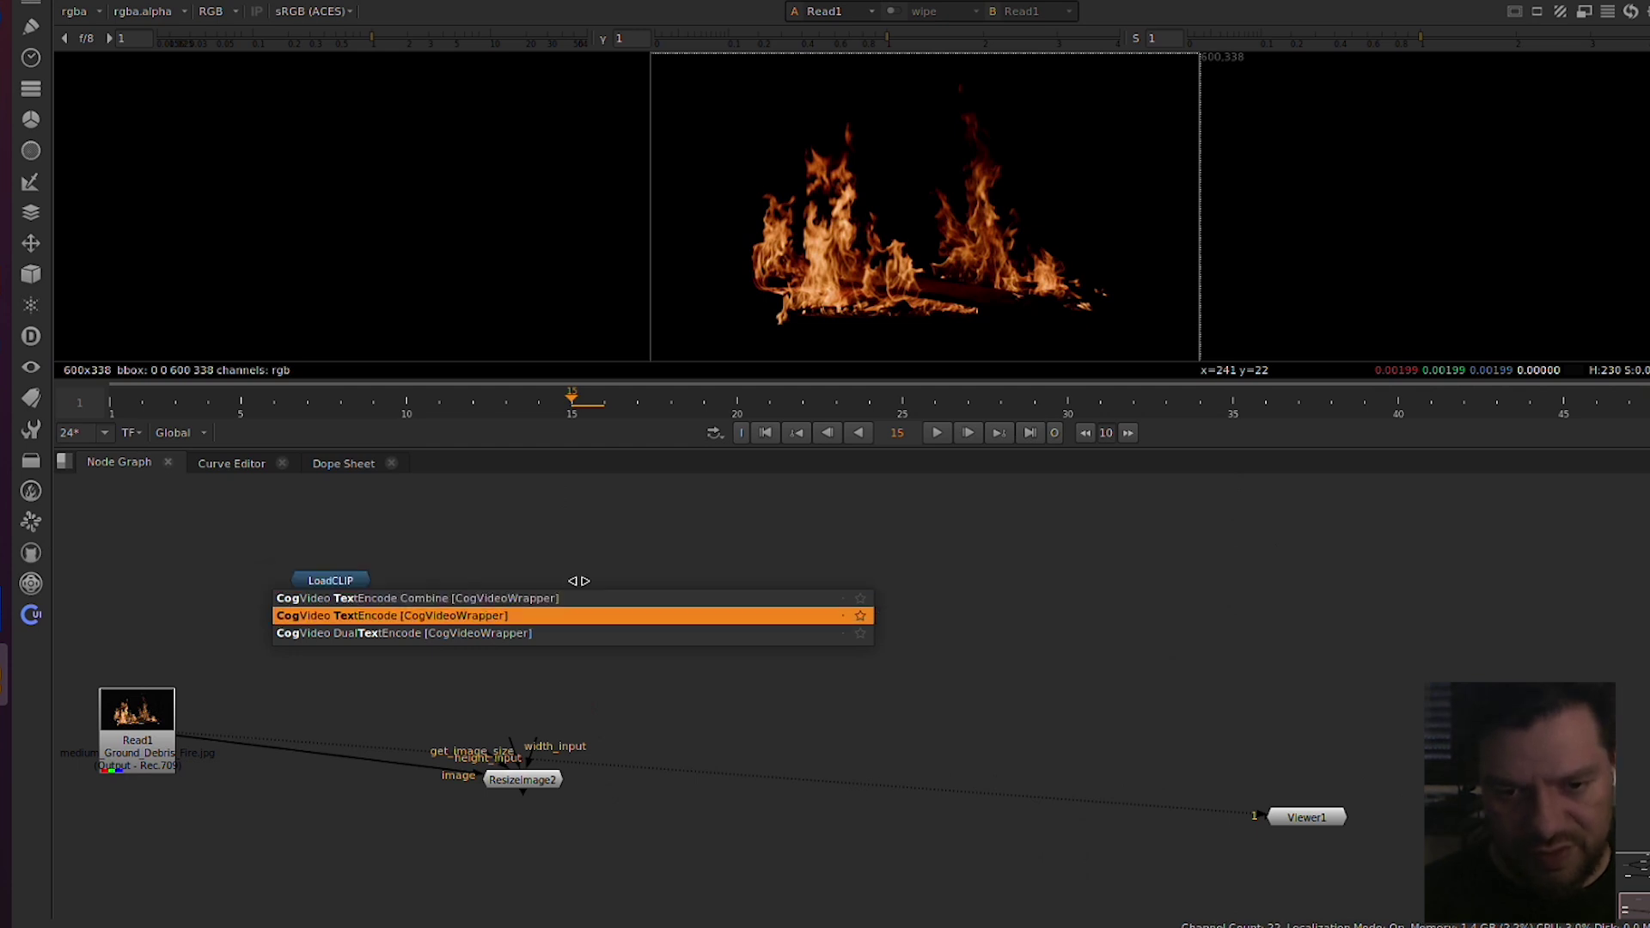
pyautogui.click(487, 586)
pyautogui.moveTo(485, 602); pyautogui.dragTo(459, 638)
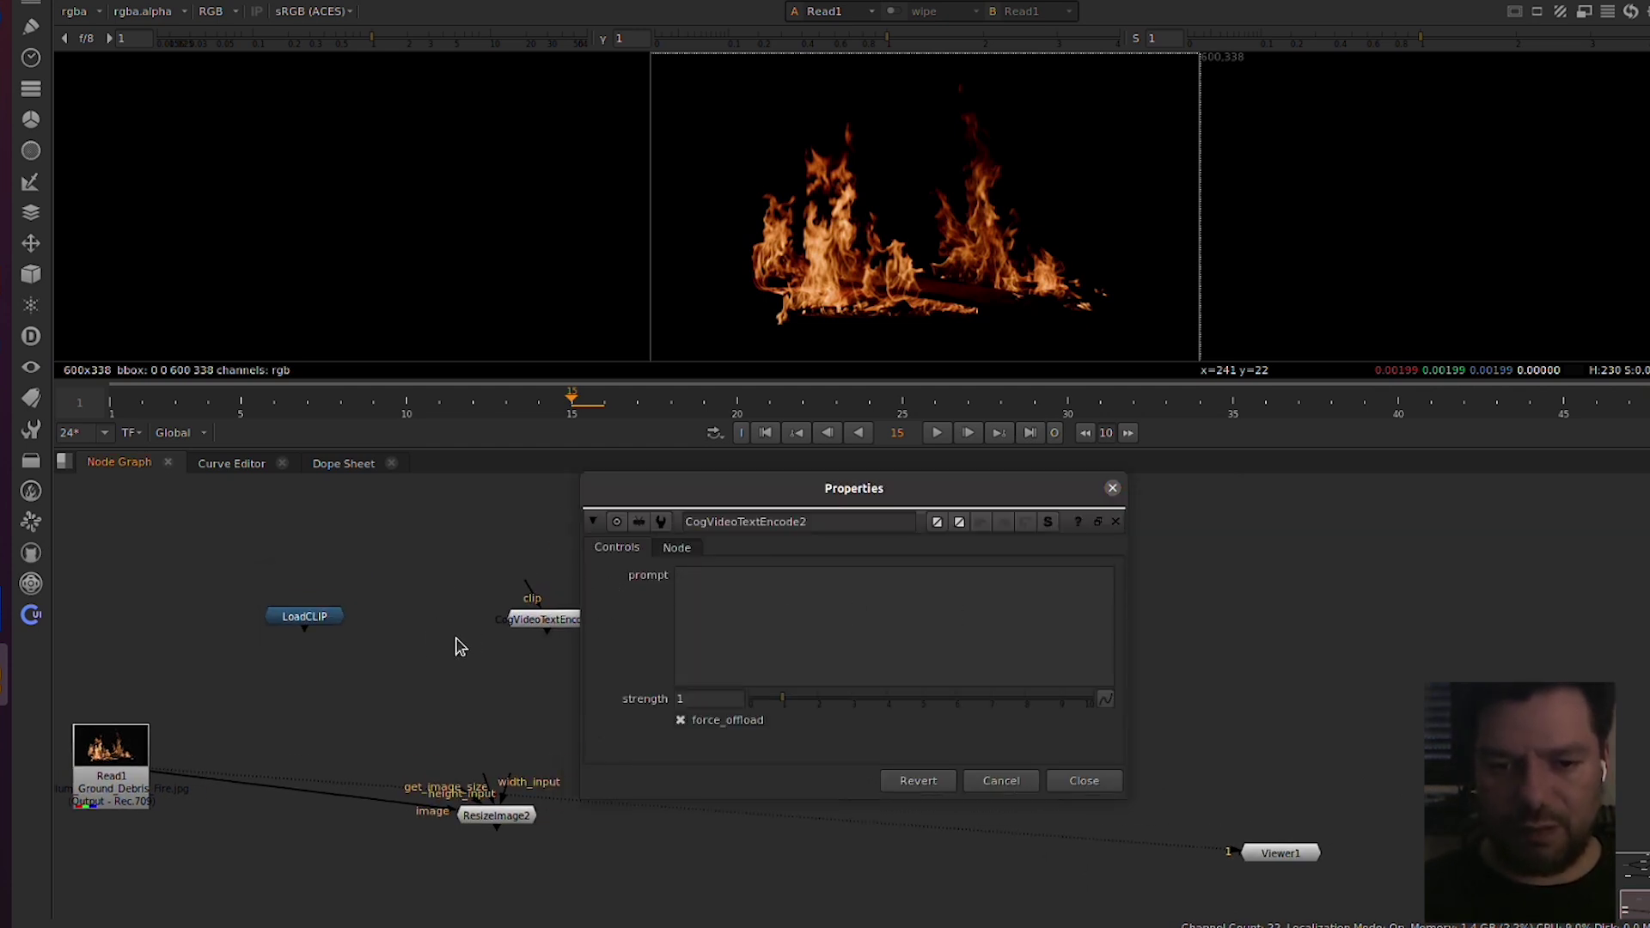
pyautogui.moveTo(533, 600); pyautogui.dragTo(530, 531)
pyautogui.click(1081, 780)
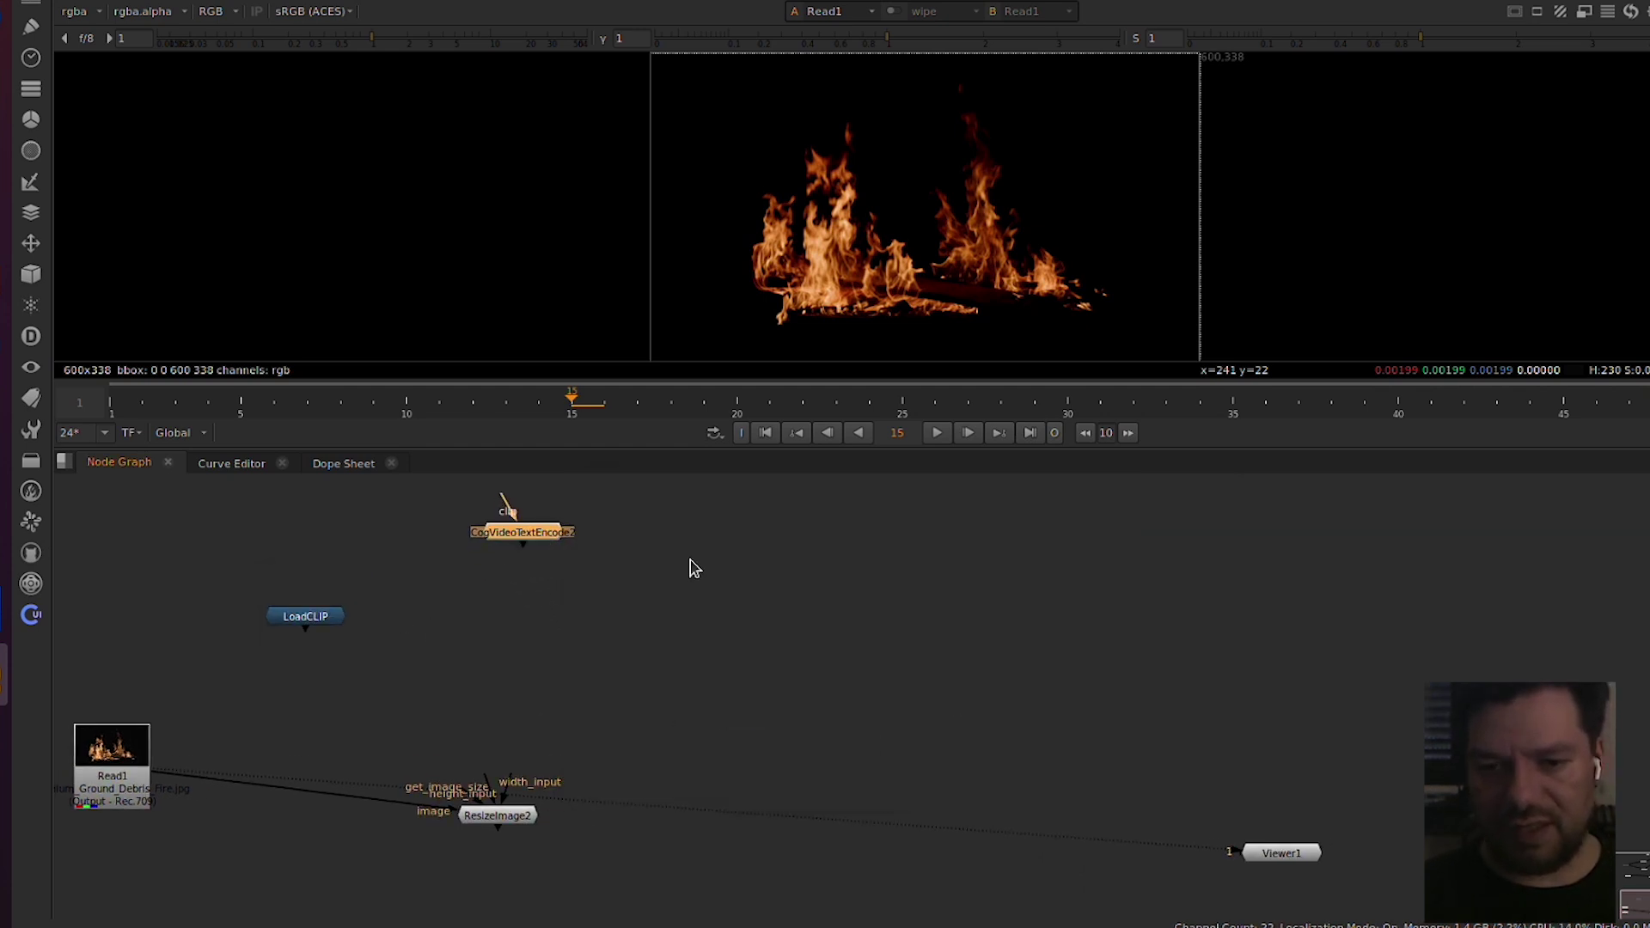
# Step: Duplicate the CogVideo TextEncode node and place the copy below the original, above ResizeImage2
pyautogui.click(548, 550)
pyautogui.hotkey('ctrl', 'c')
pyautogui.click(566, 693)
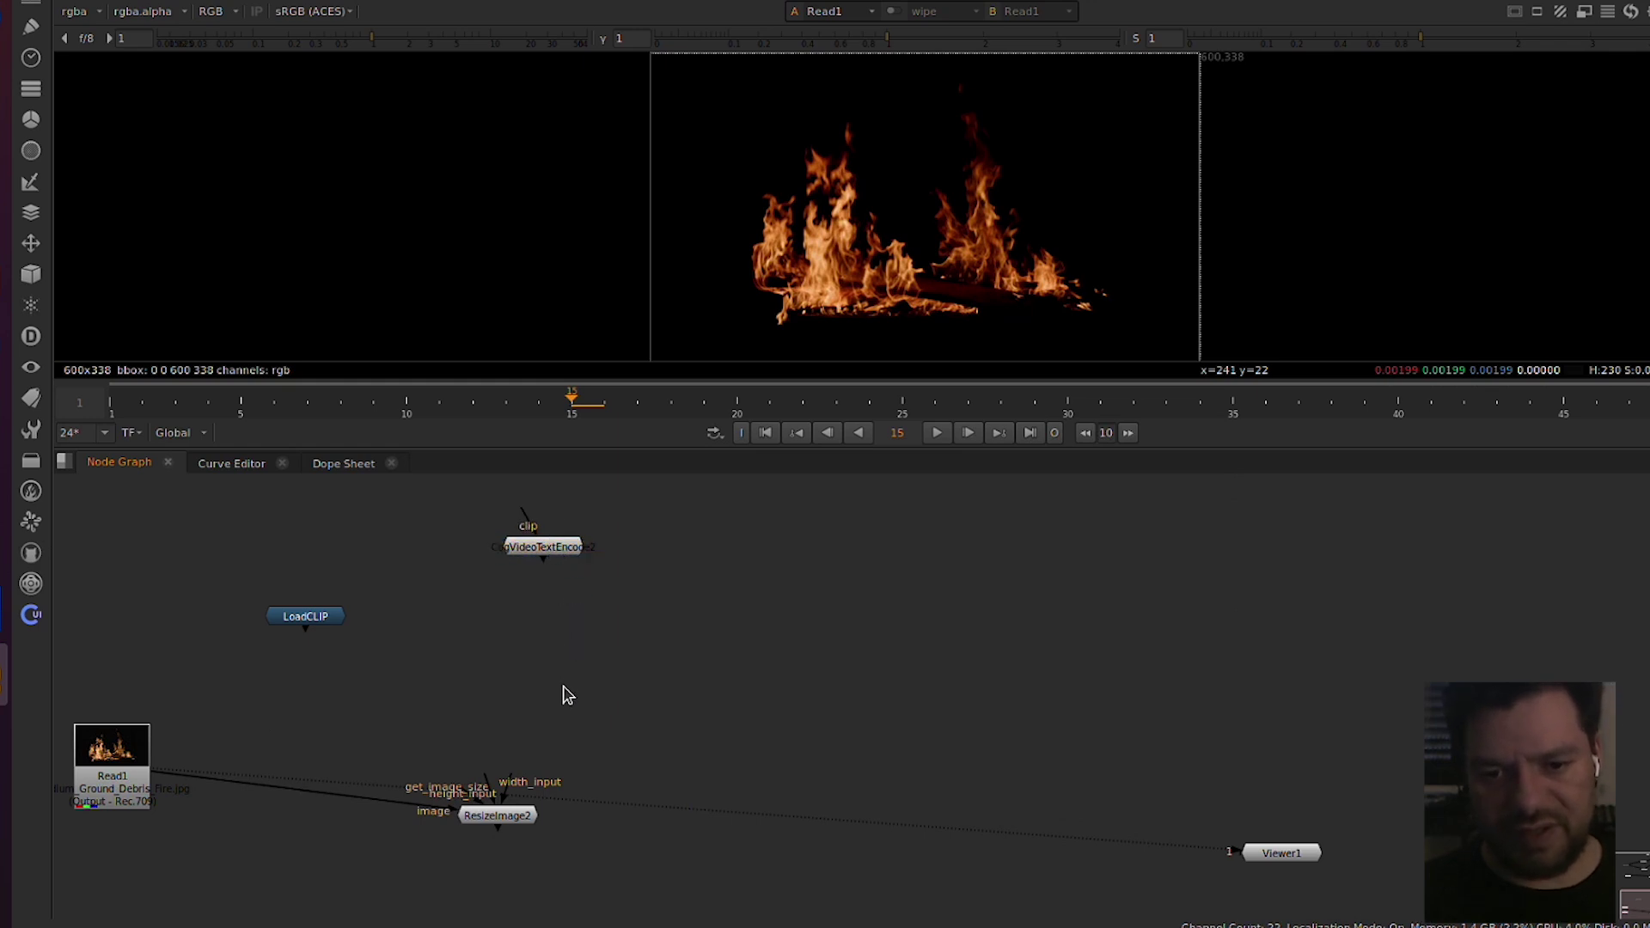
pyautogui.hotkey('ctrl', 'v')
pyautogui.moveTo(569, 633); pyautogui.dragTo(556, 712)
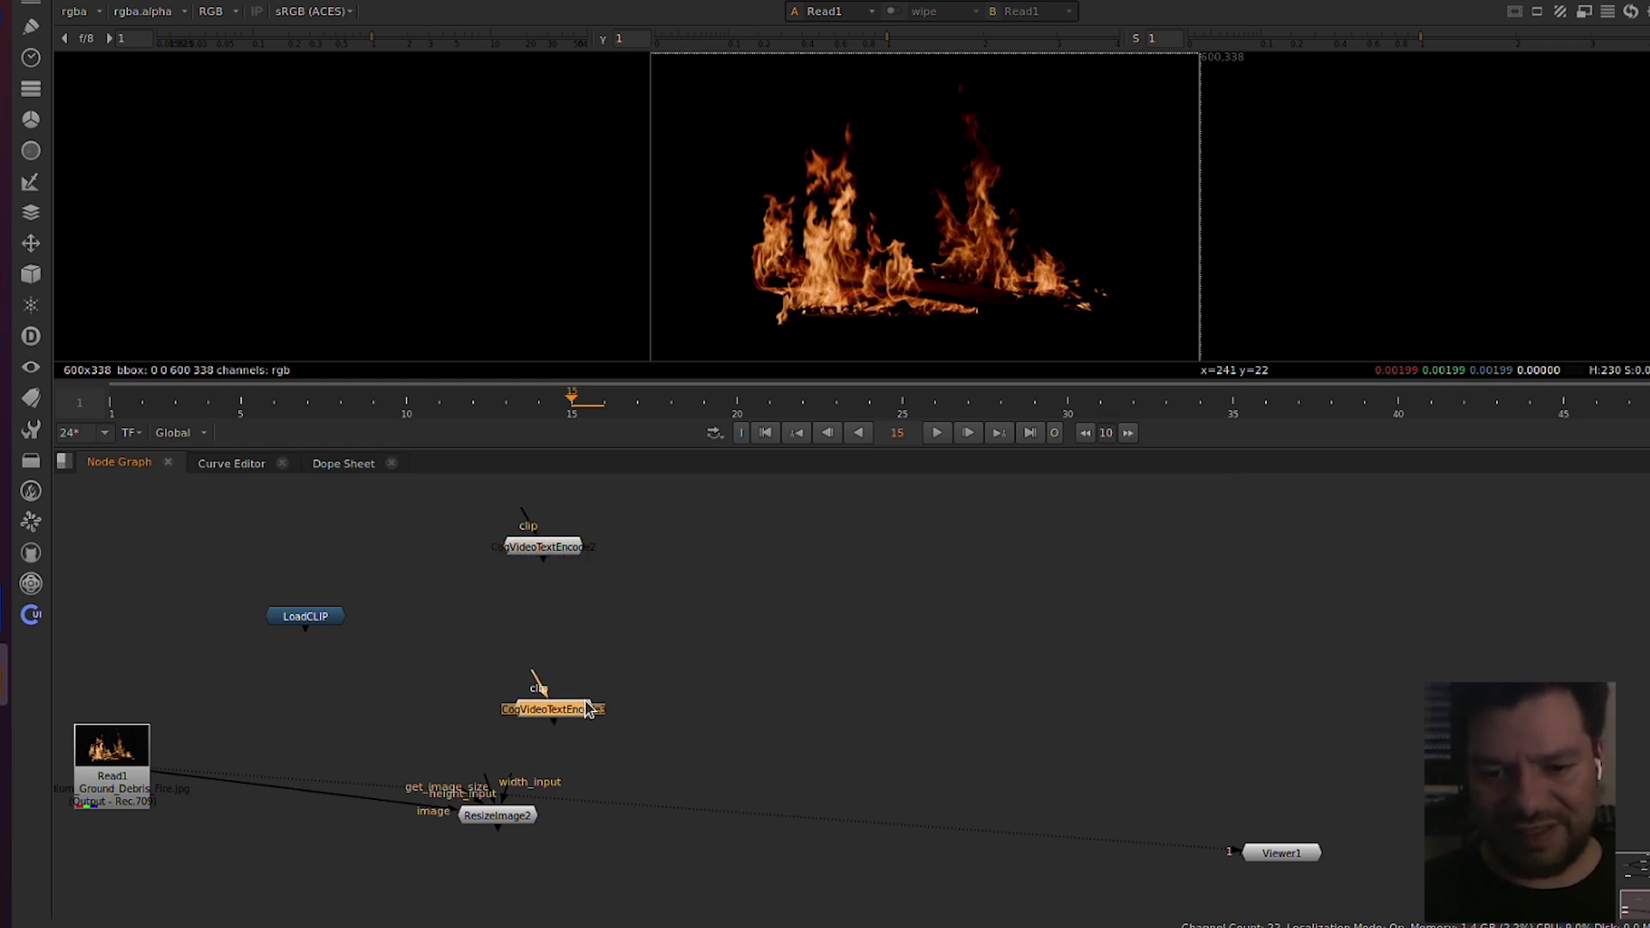
pyautogui.click(532, 541)
pyautogui.click(575, 615)
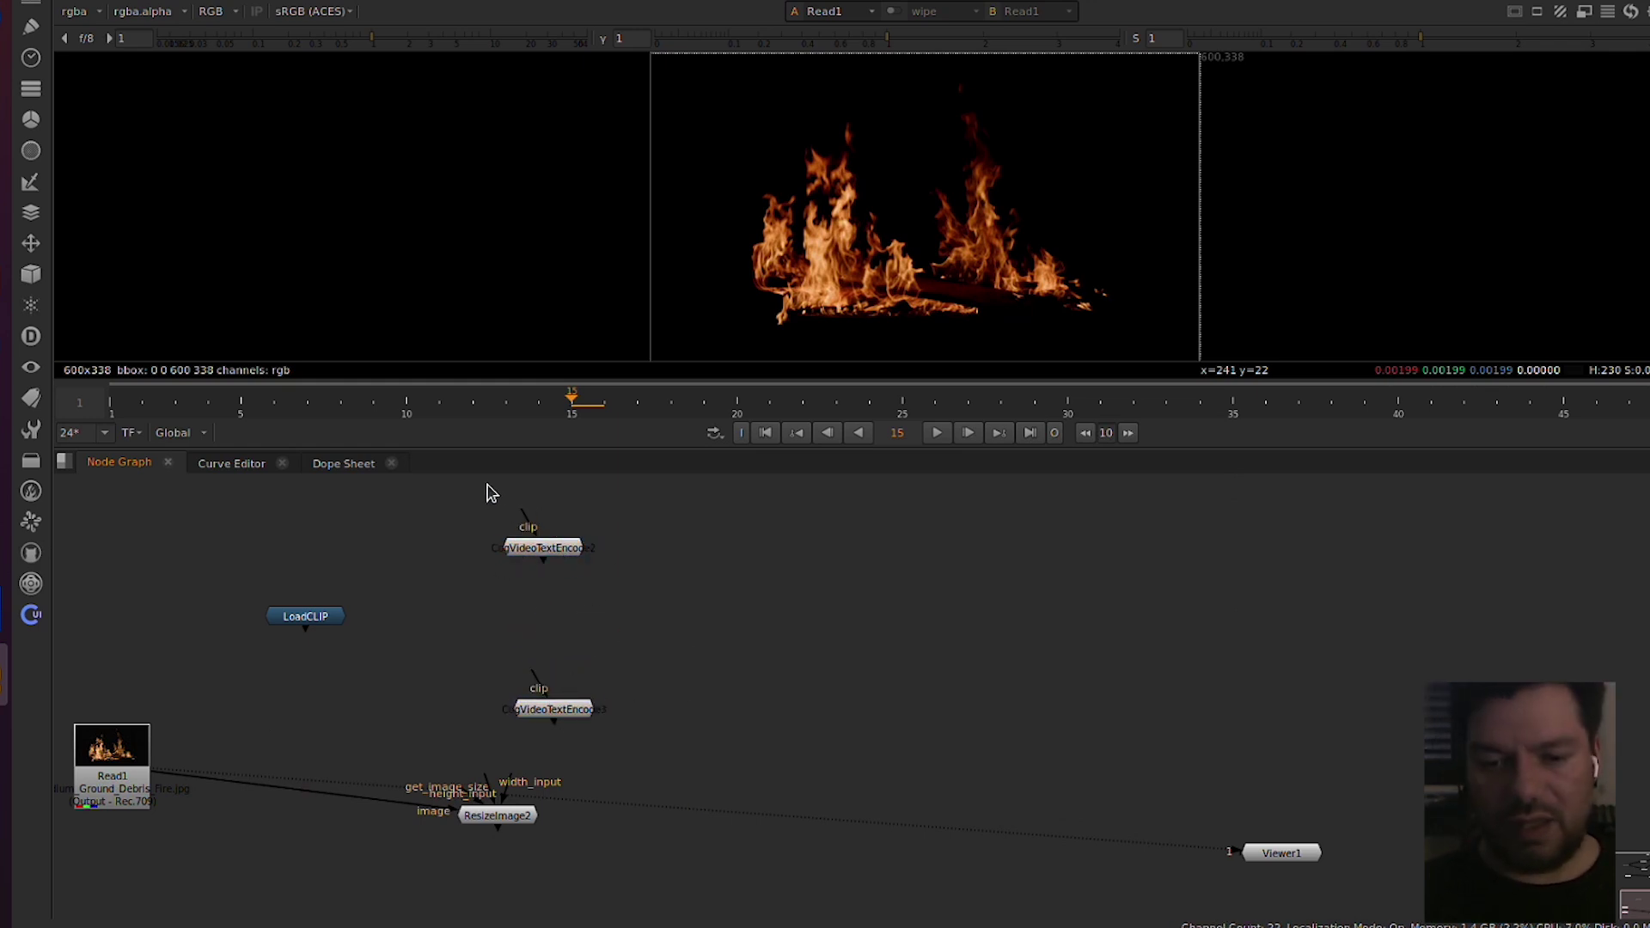
# Step: Connect the upper CogVideo TextEncode node's clip input to LoadCLIP and adjust the node's position
pyautogui.click(518, 507)
pyautogui.moveTo(518, 507); pyautogui.dragTo(306, 643)
pyautogui.click(543, 532)
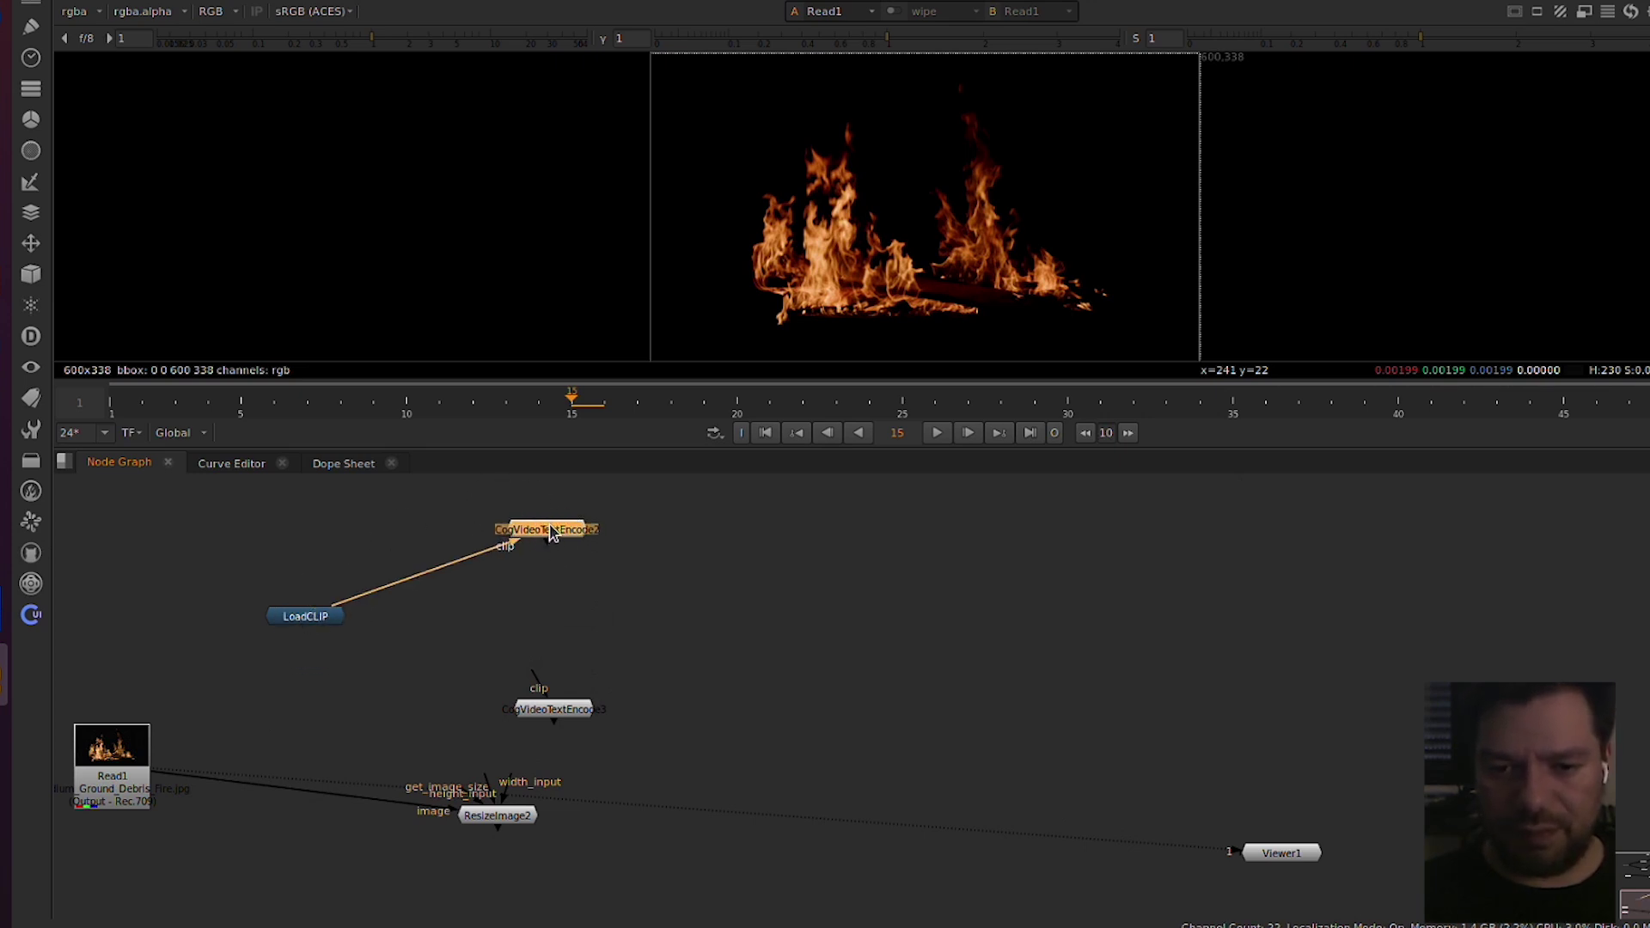
# Step: Set the upper CogVideo TextEncode prompt to "Fire and flames moving up simulation" and close its properties
pyautogui.doubleClick(550, 525)
pyautogui.click(804, 535)
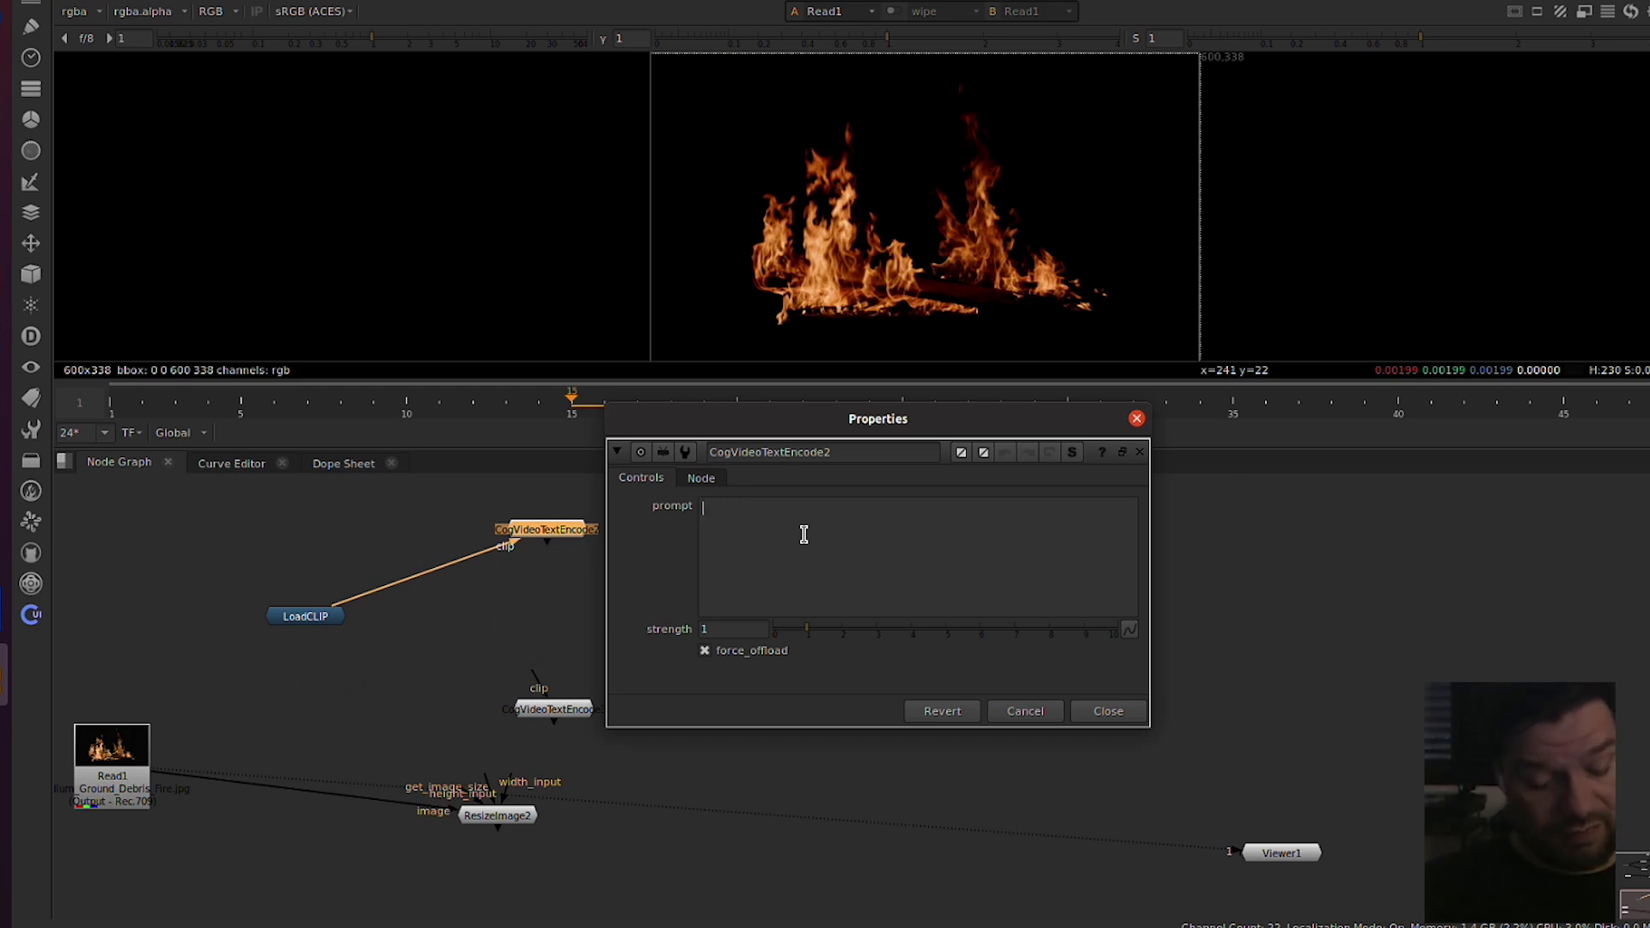
pyautogui.write('Fire ')
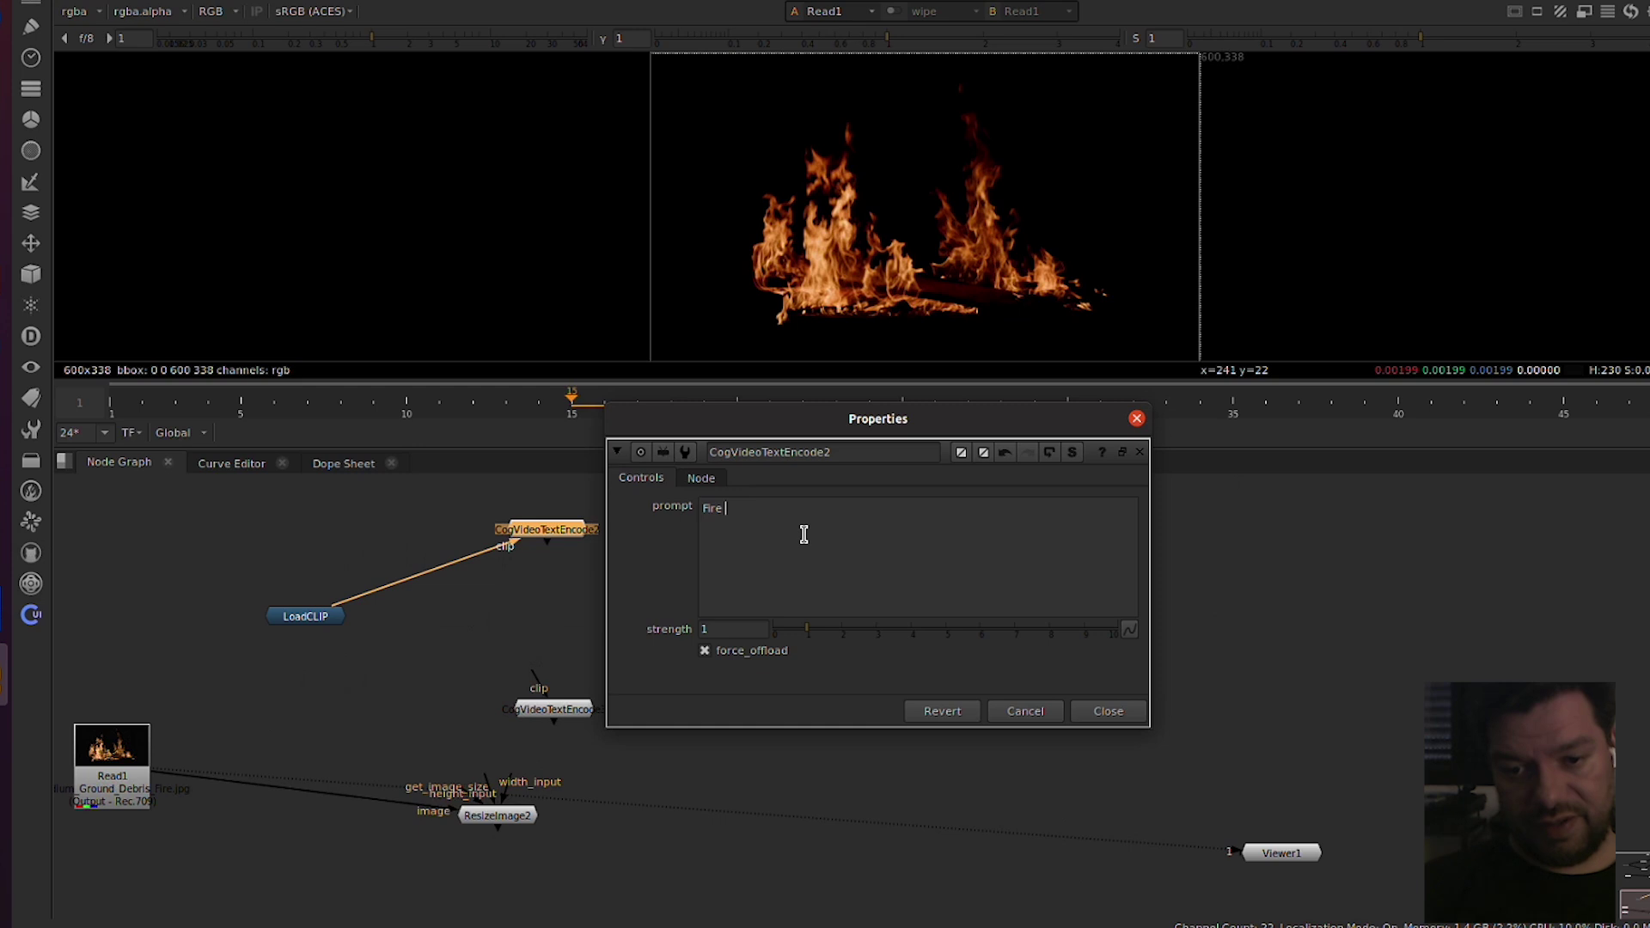
pyautogui.write('and fl')
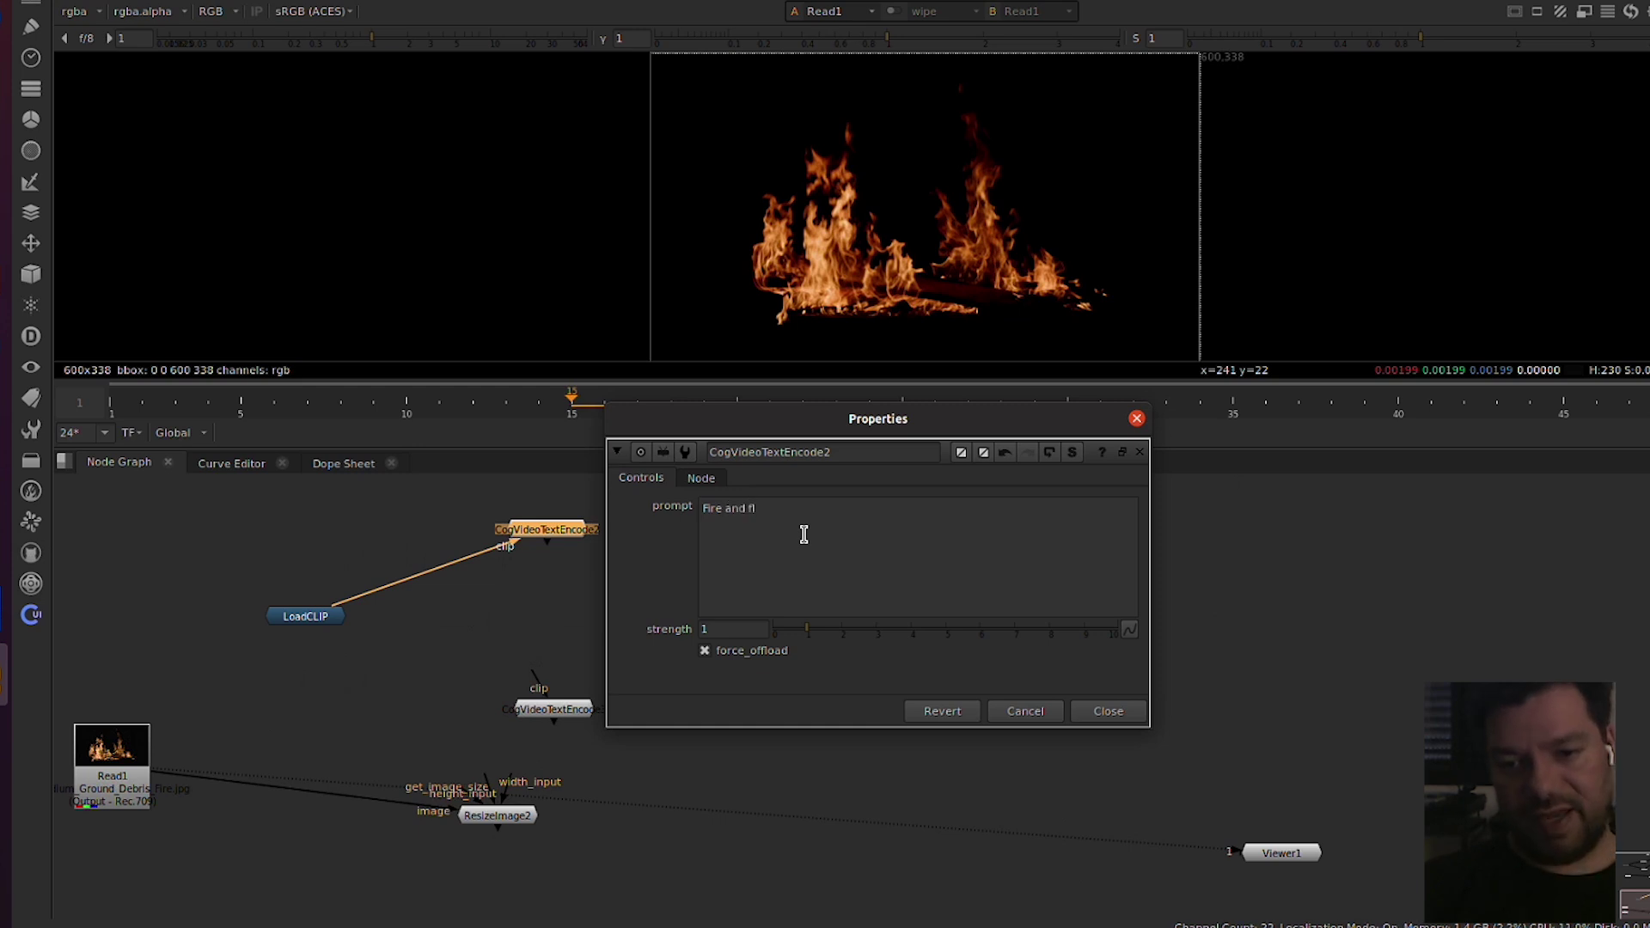
pyautogui.write('ames moving')
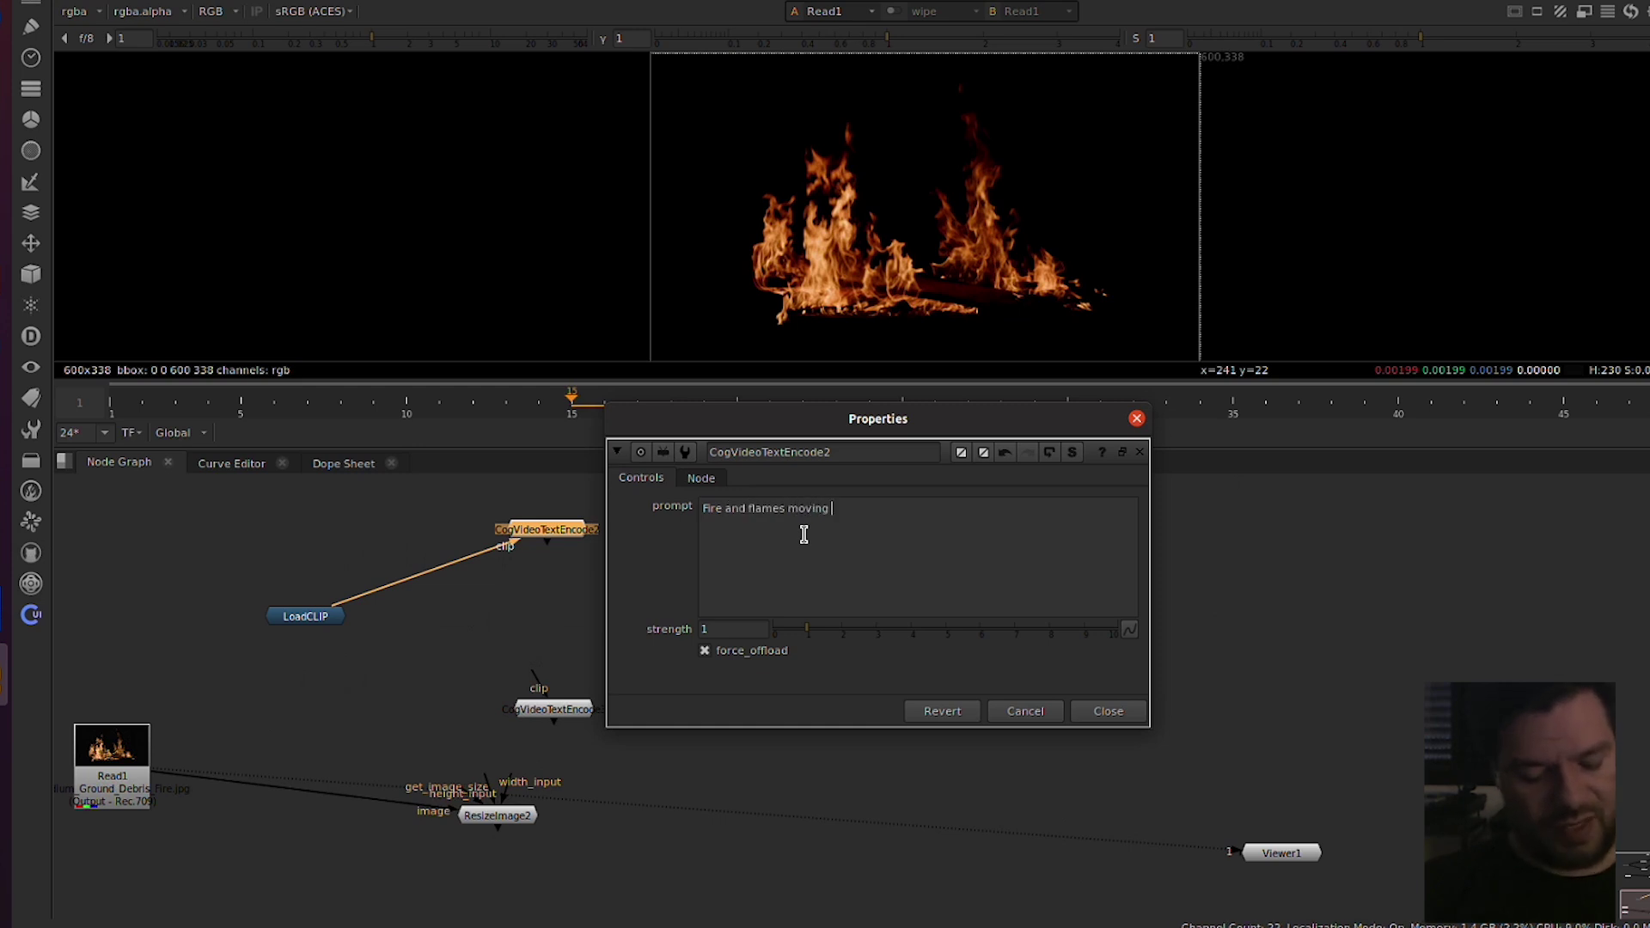
pyautogui.write(' up simulation')
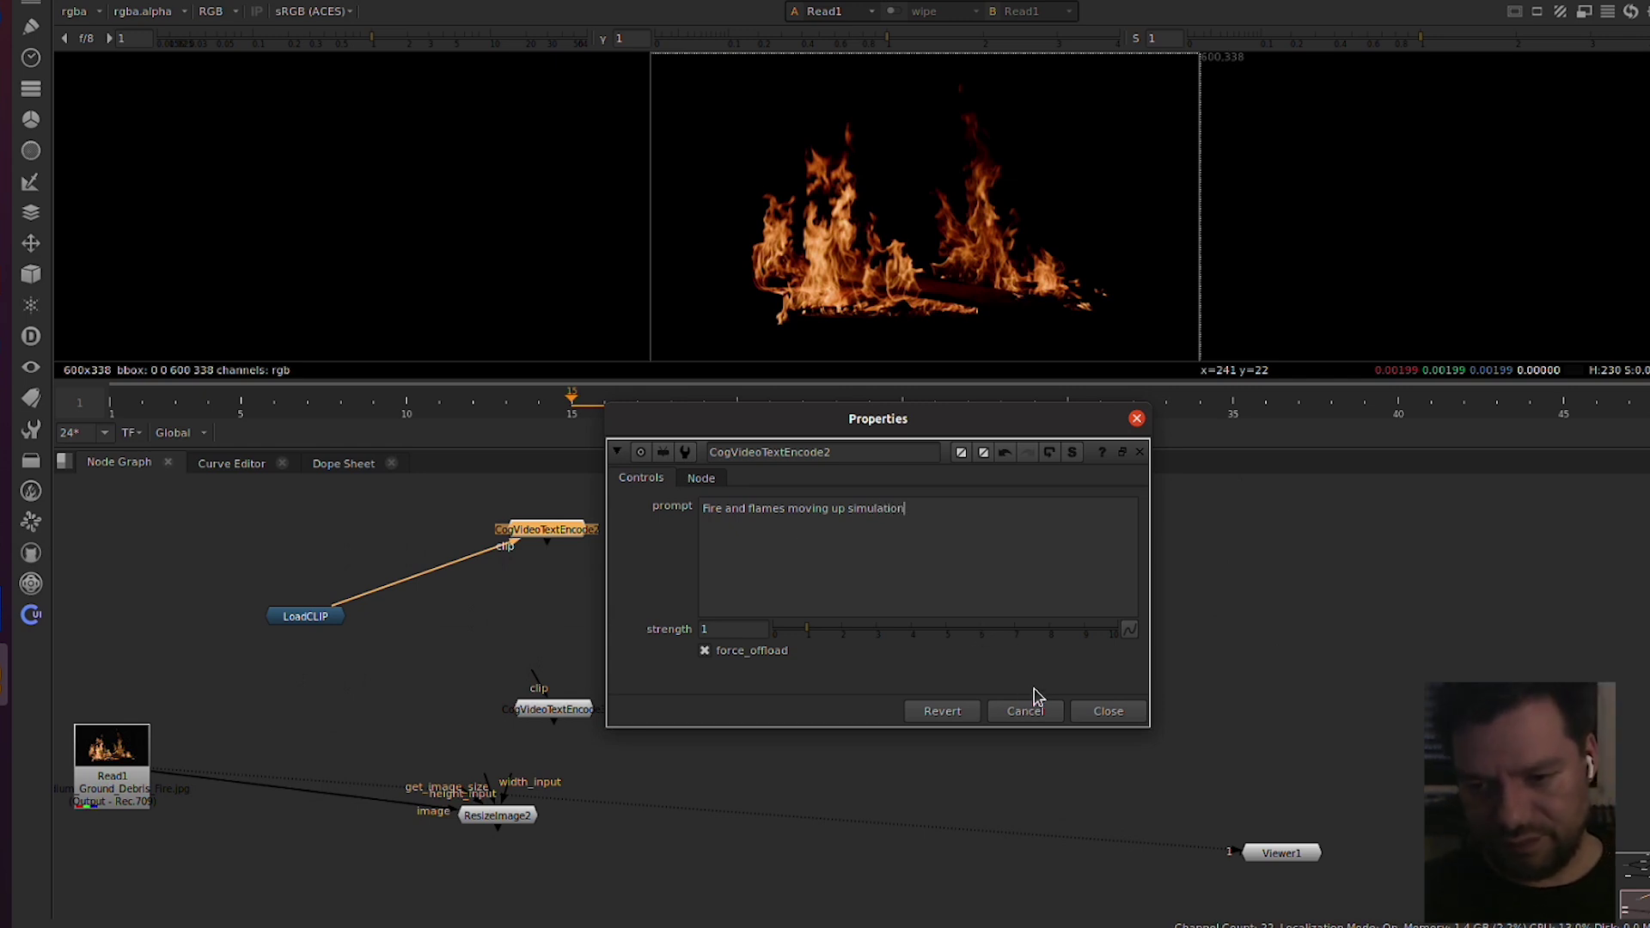
pyautogui.click(1121, 713)
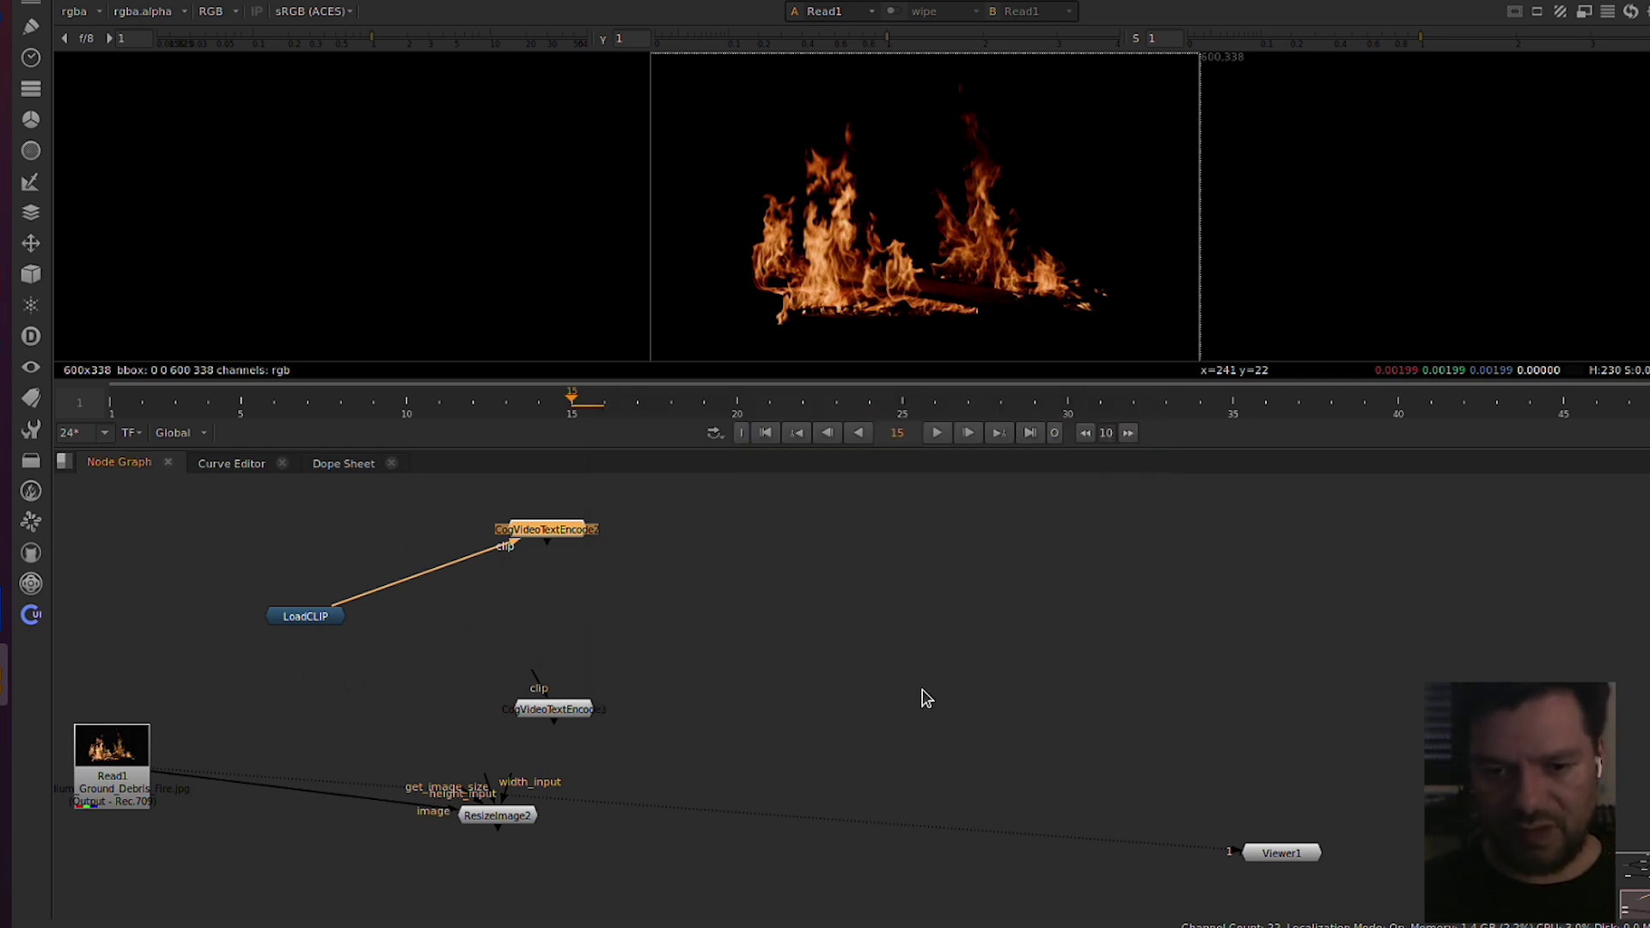
# Step: Connect CogVideoTextEncode3 to LoadCLIP with prompt "The video is not of a high quality, it has a low resolution. Watermark present in each frame. Strange motion trajectory."
pyautogui.moveTo(735, 666); pyautogui.dragTo(543, 694)
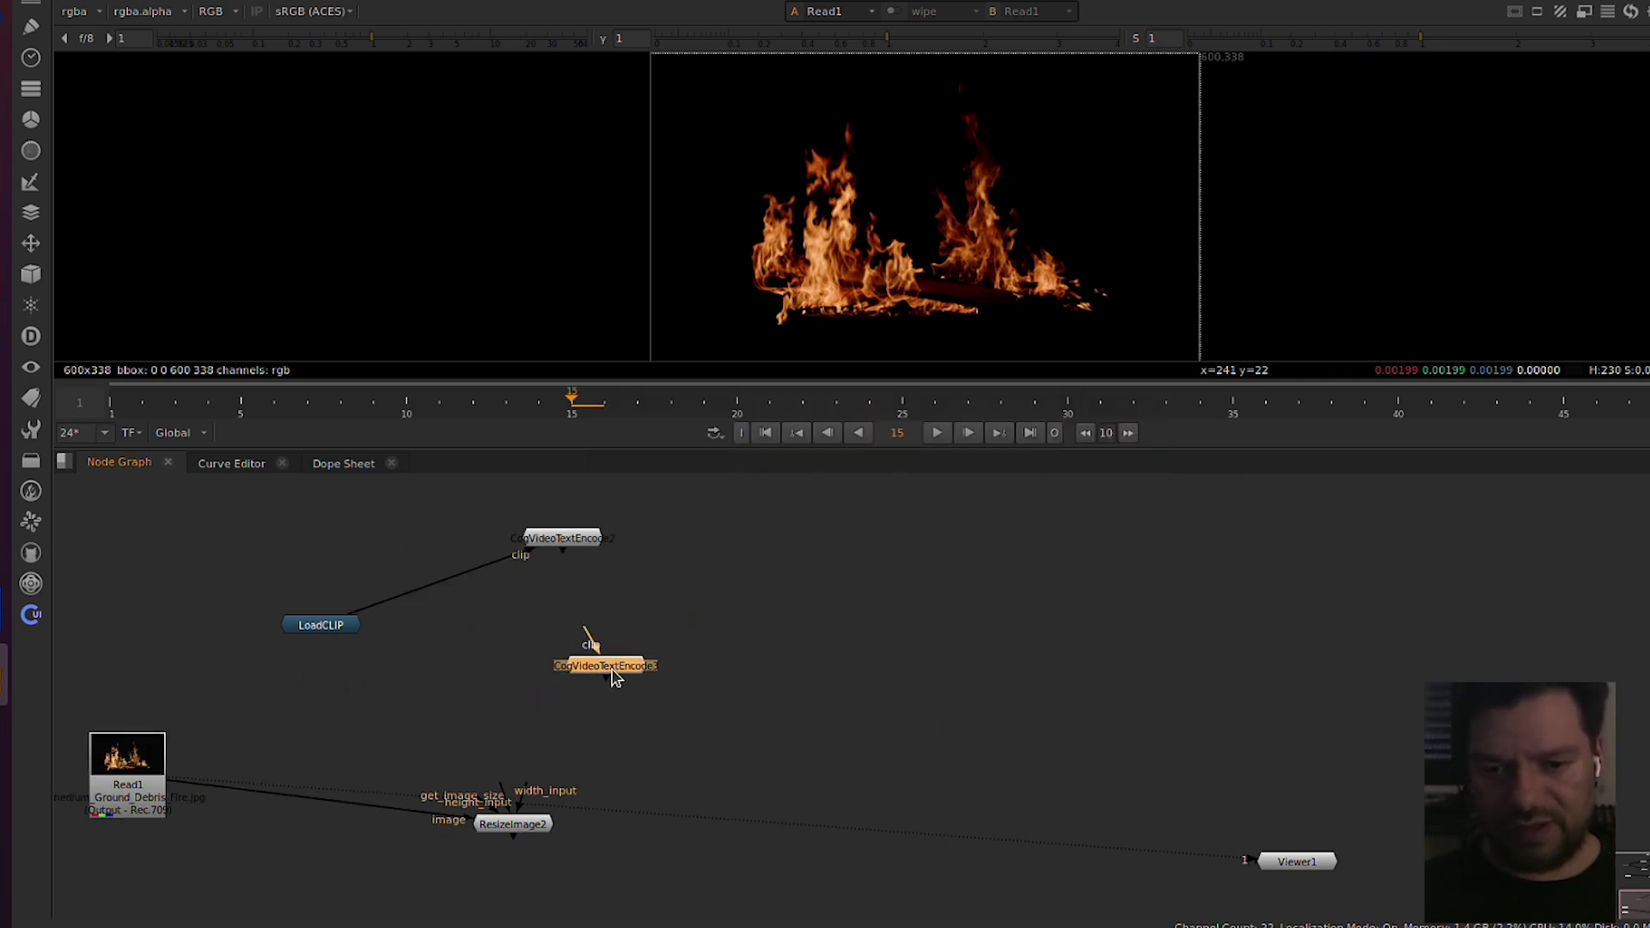
pyautogui.doubleClick(593, 664)
pyautogui.moveTo(578, 633); pyautogui.dragTo(339, 632)
pyautogui.click(843, 688)
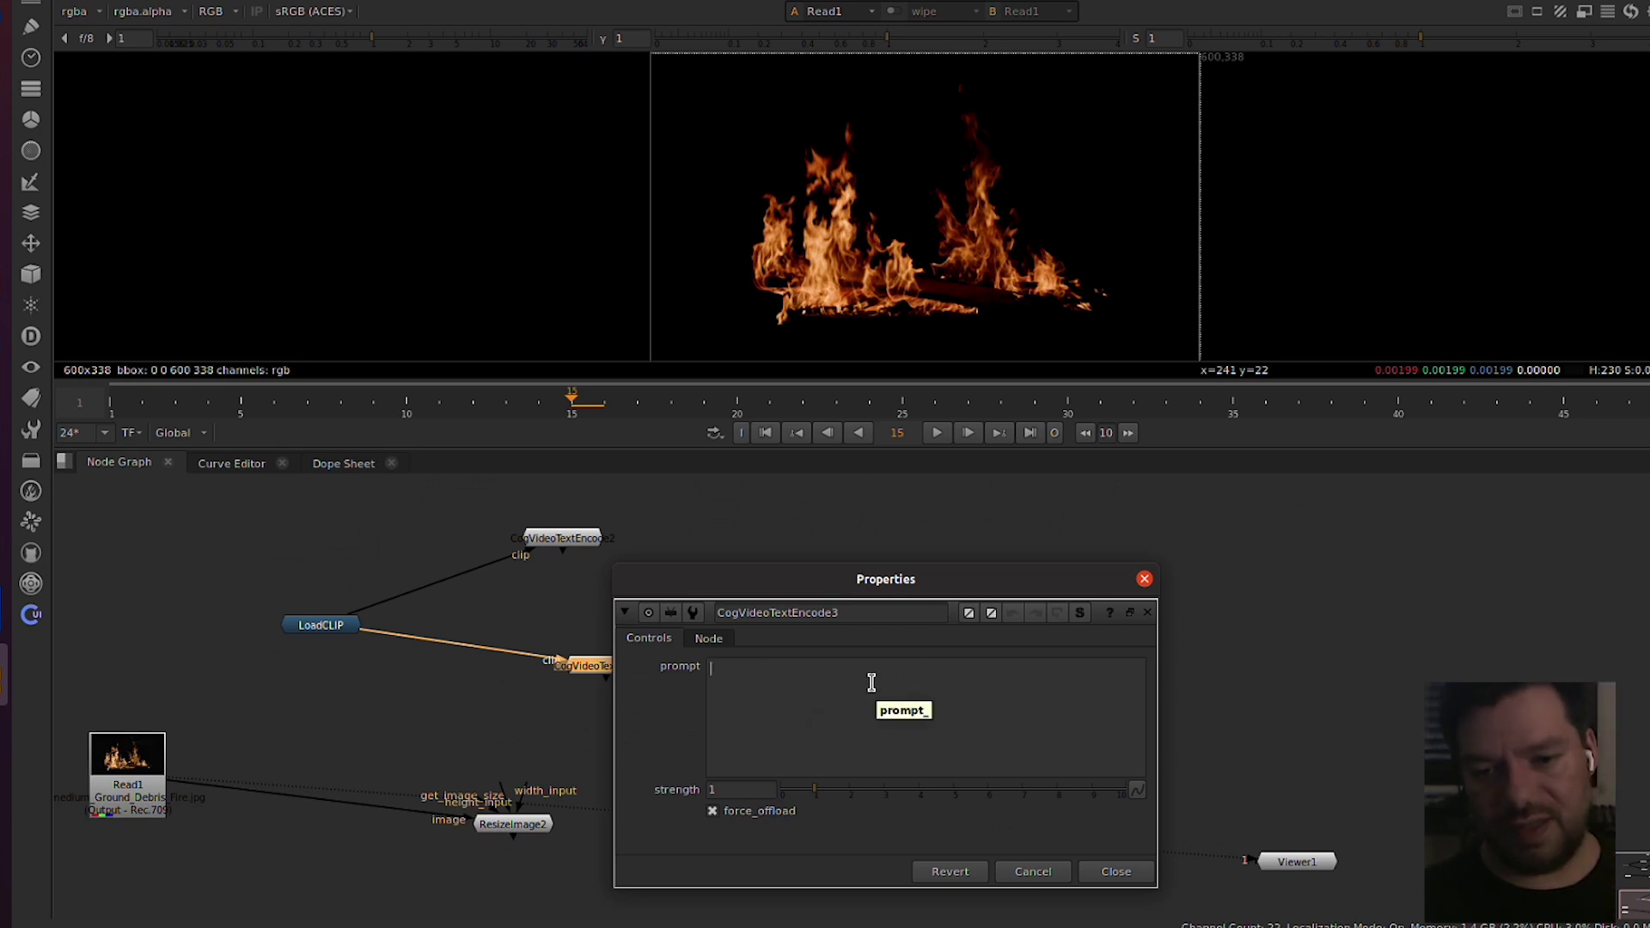
pyautogui.write('The video is not of a high quality, it has a low resolution. Watermark present in each frame. Strange motion trajectory.')
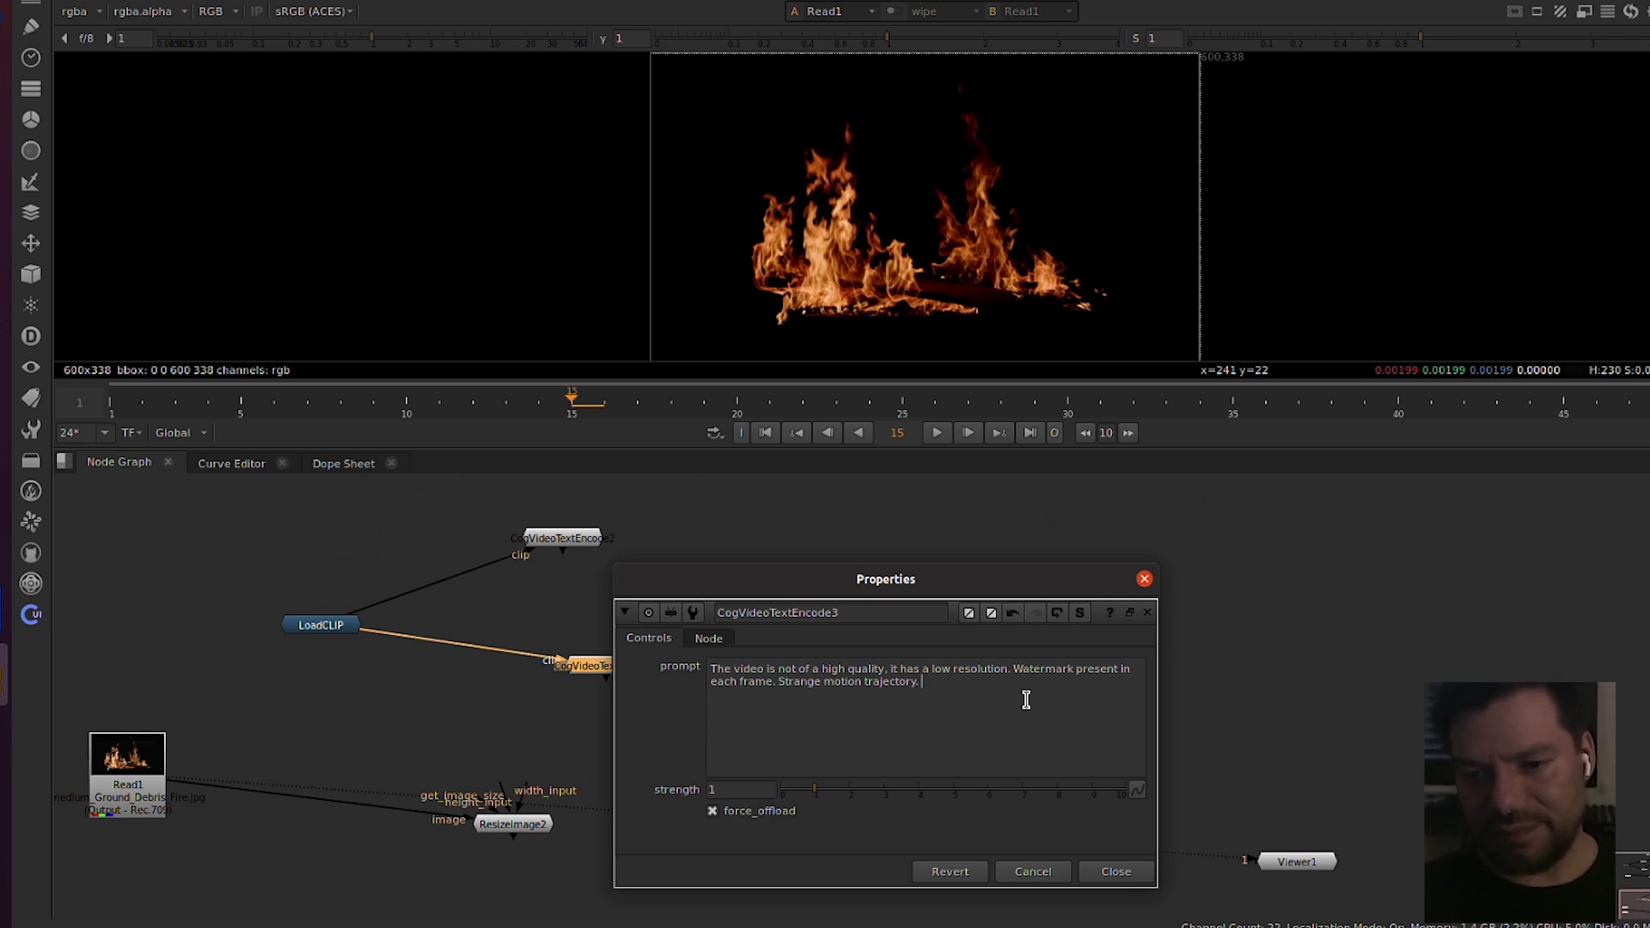
pyautogui.click(850, 680)
pyautogui.moveTo(851, 681); pyautogui.dragTo(460, 620)
pyautogui.click(983, 725)
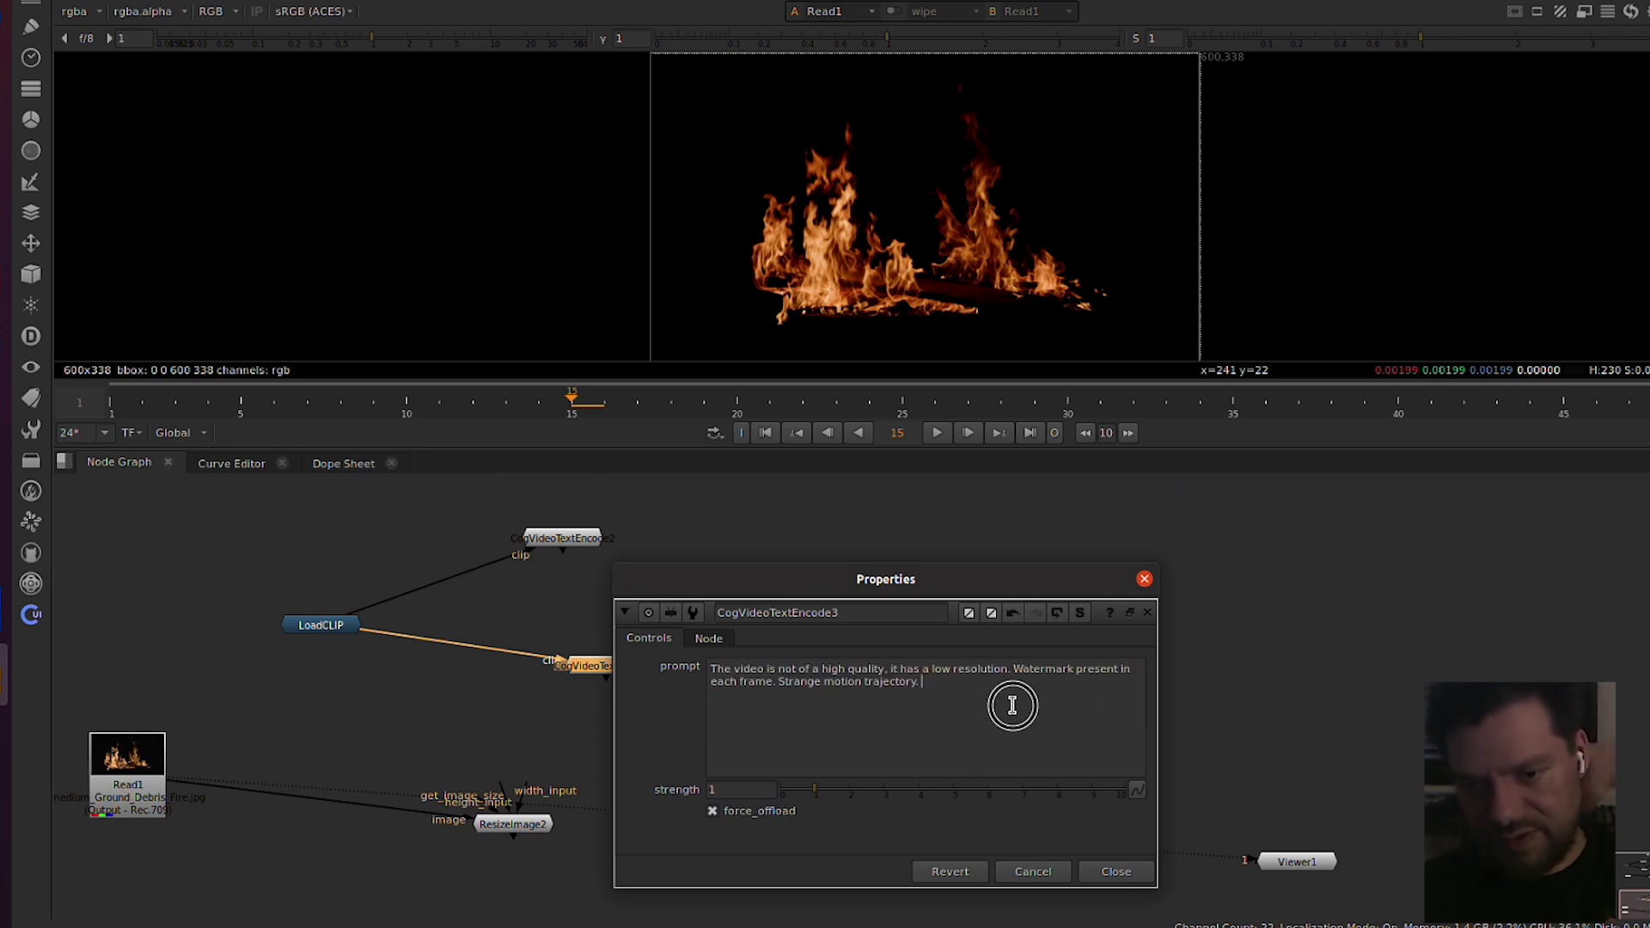
pyautogui.moveTo(1012, 706); pyautogui.dragTo(637, 657)
pyautogui.click(1042, 712)
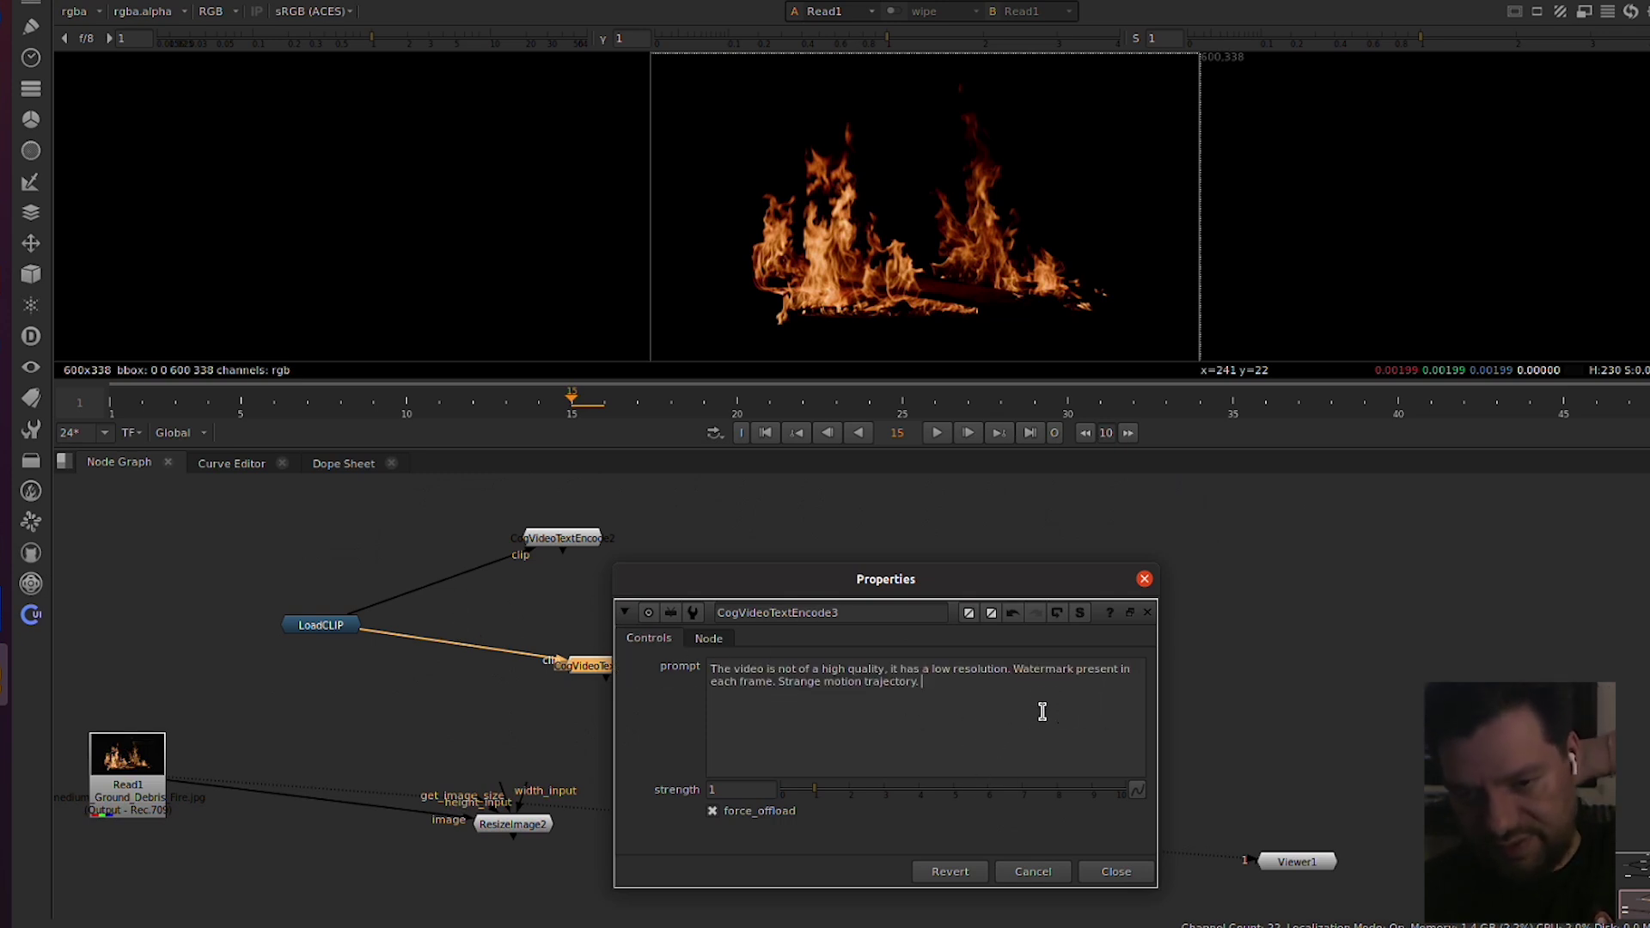
pyautogui.click(1124, 873)
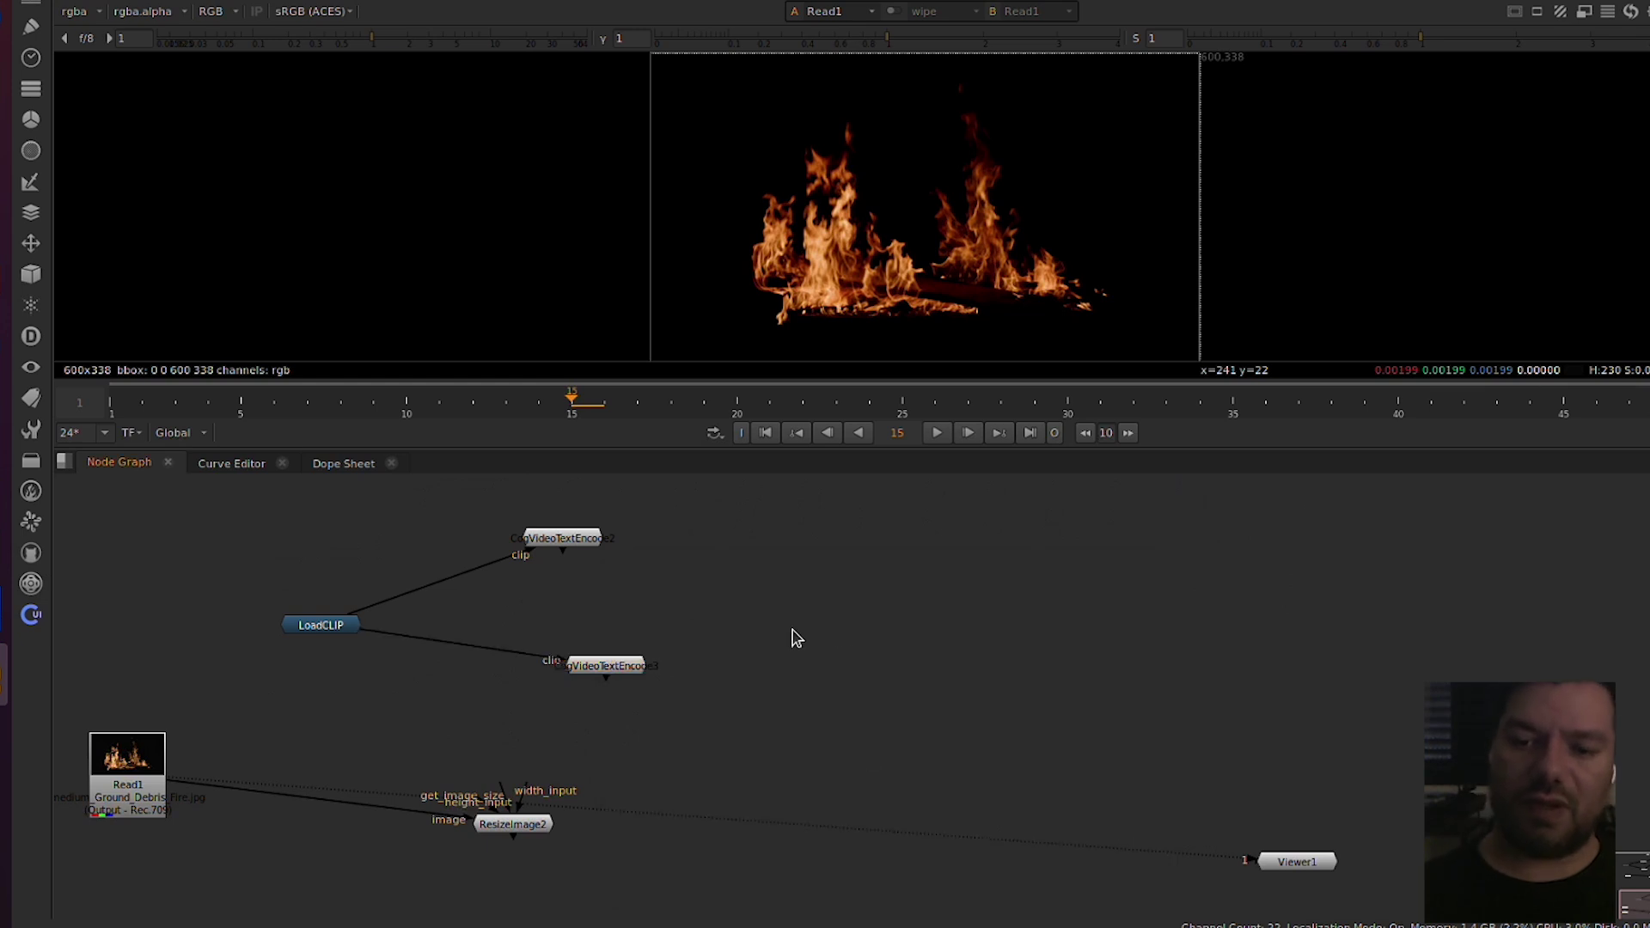
# Step: Align CogVideoTextEncode3 beneath the other text encode node and tidy the placement of Read1, ResizeImage2 and LoadCLIP
pyautogui.click(608, 669)
pyautogui.moveTo(608, 667); pyautogui.dragTo(562, 675)
pyautogui.click(715, 649)
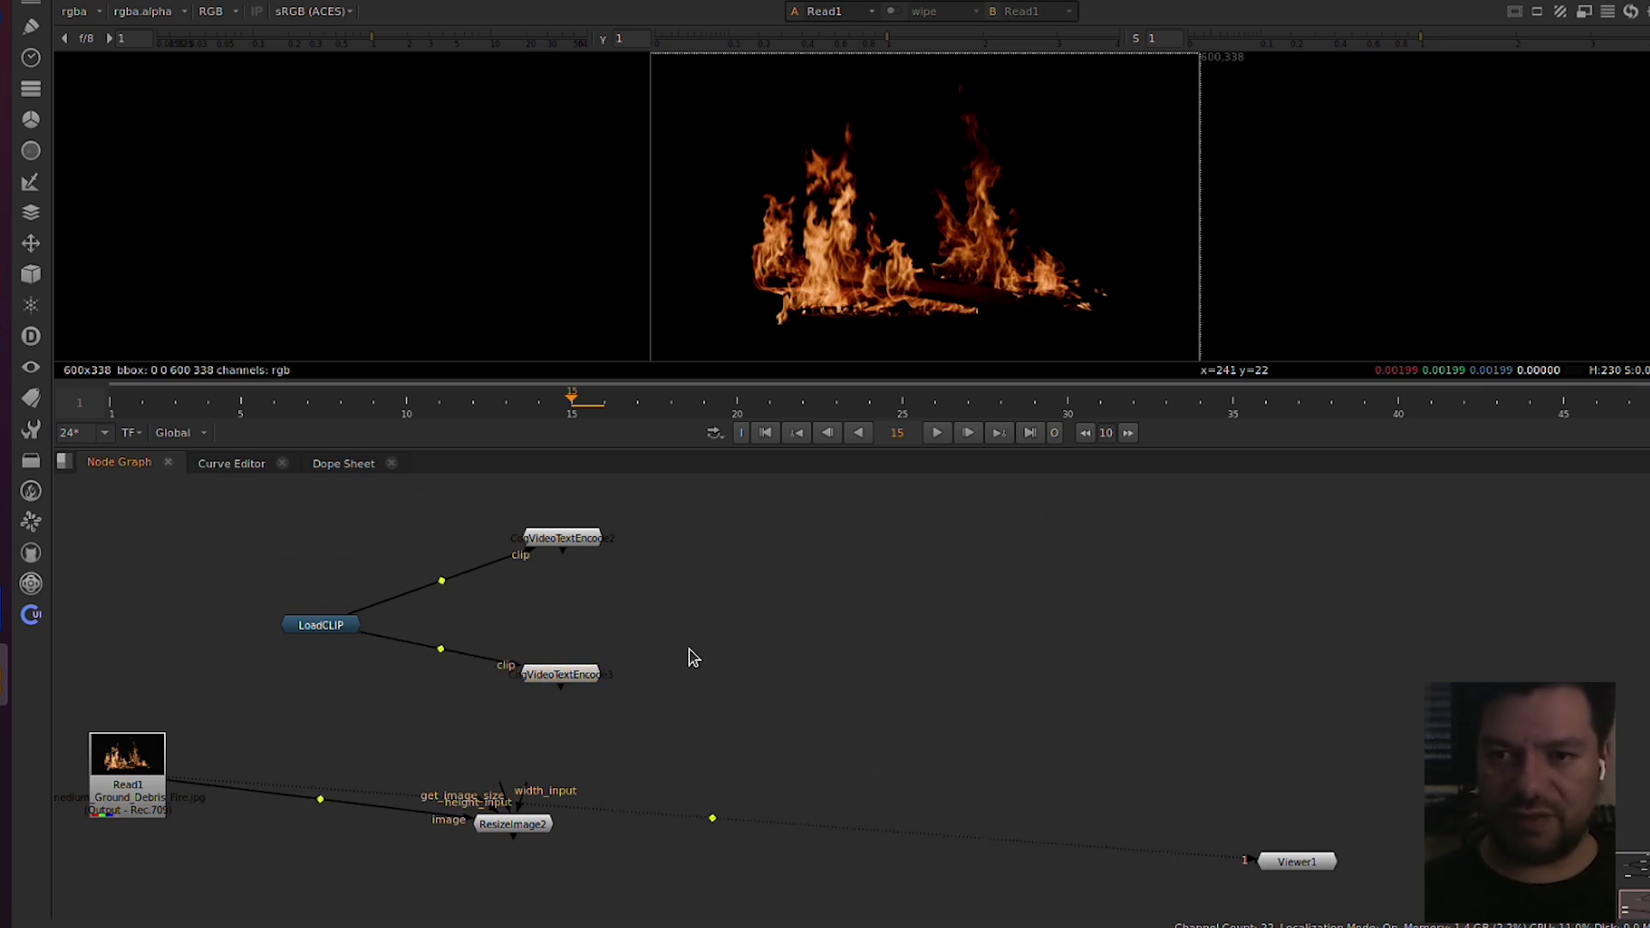
pyautogui.moveTo(73, 795); pyautogui.dragTo(86, 795)
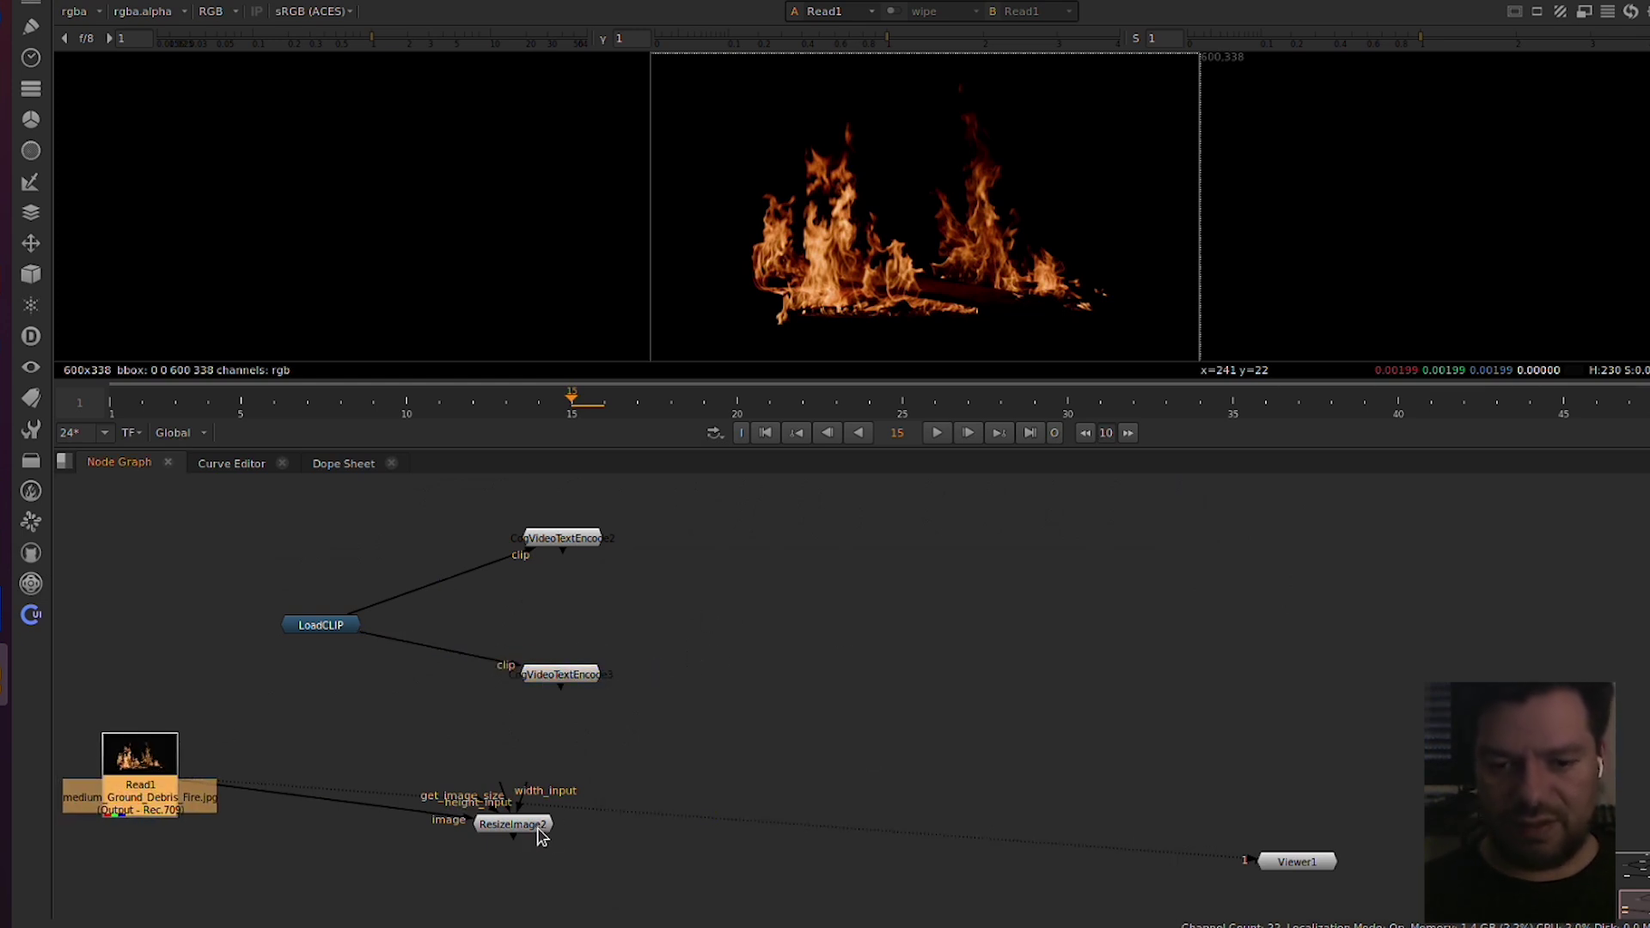
pyautogui.moveTo(541, 838); pyautogui.dragTo(571, 845)
pyautogui.moveTo(333, 628); pyautogui.dragTo(311, 629)
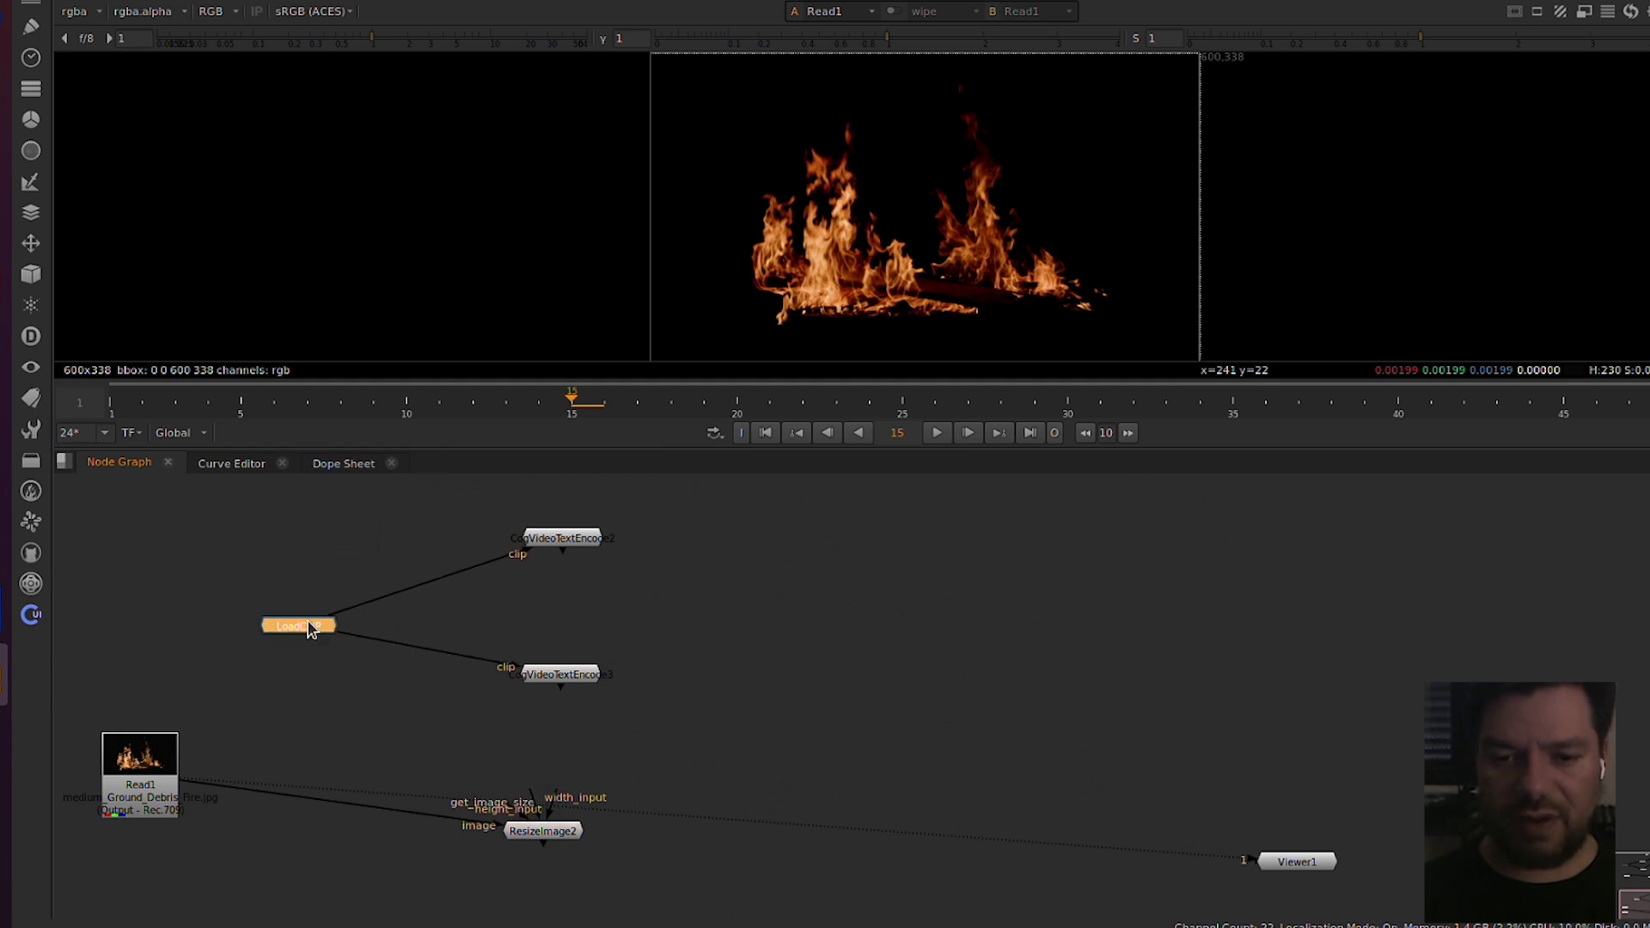
# Step: Check the prompts of both CogVideo TextEncode nodes and close their properties
pyautogui.click(560, 538)
pyautogui.click(574, 678)
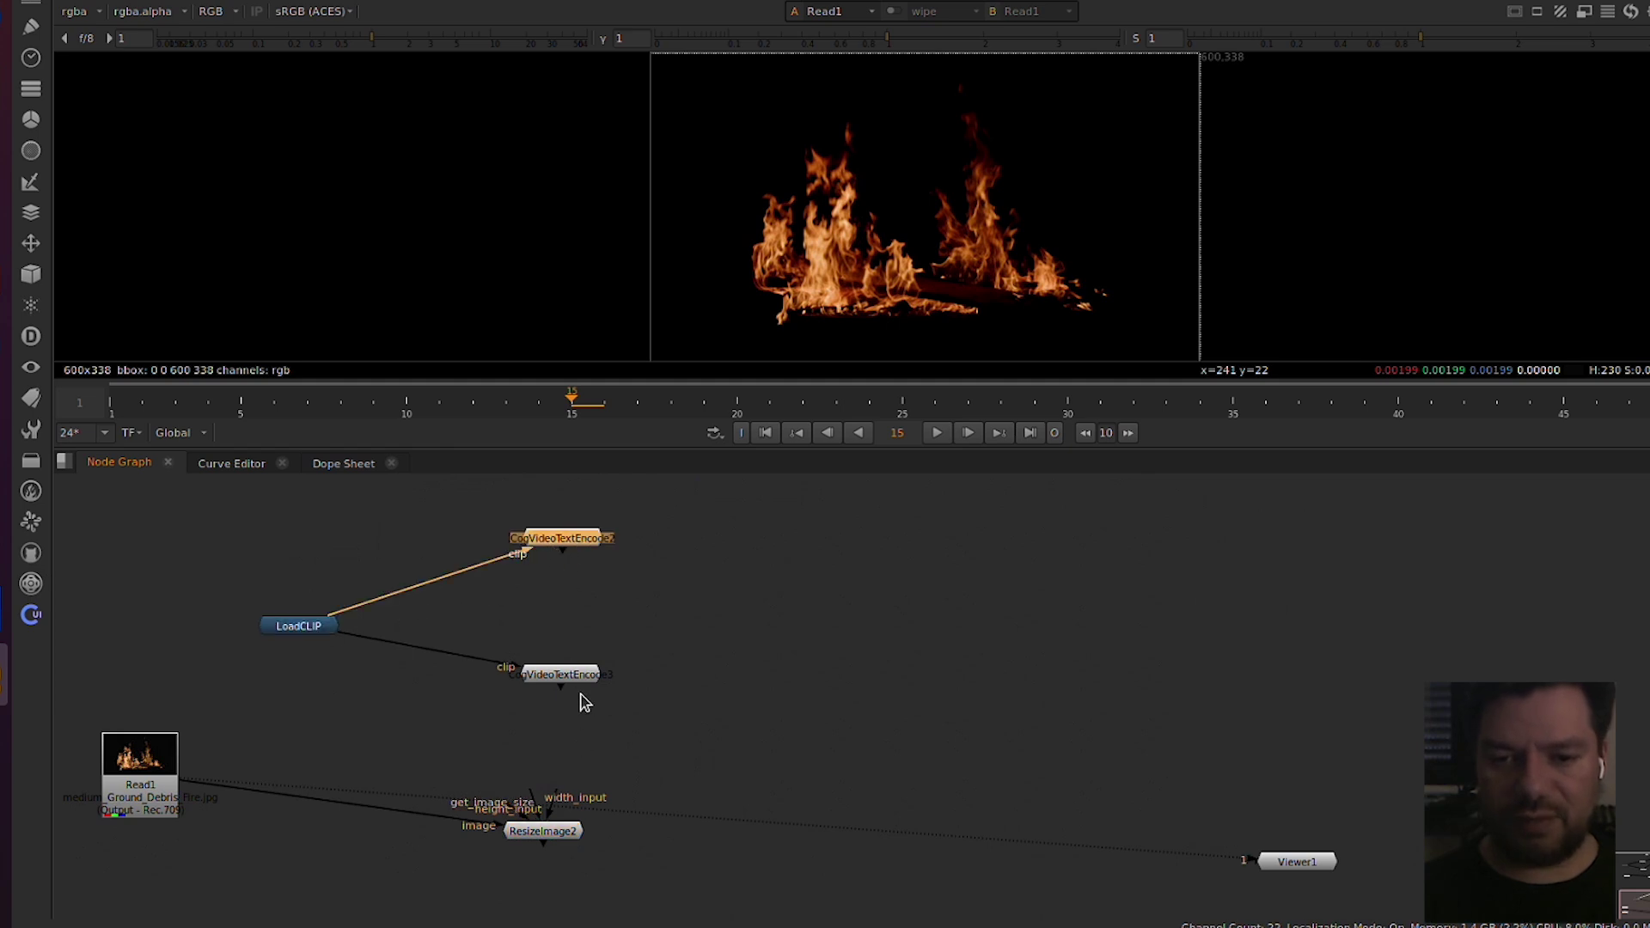
pyautogui.doubleClick(583, 539)
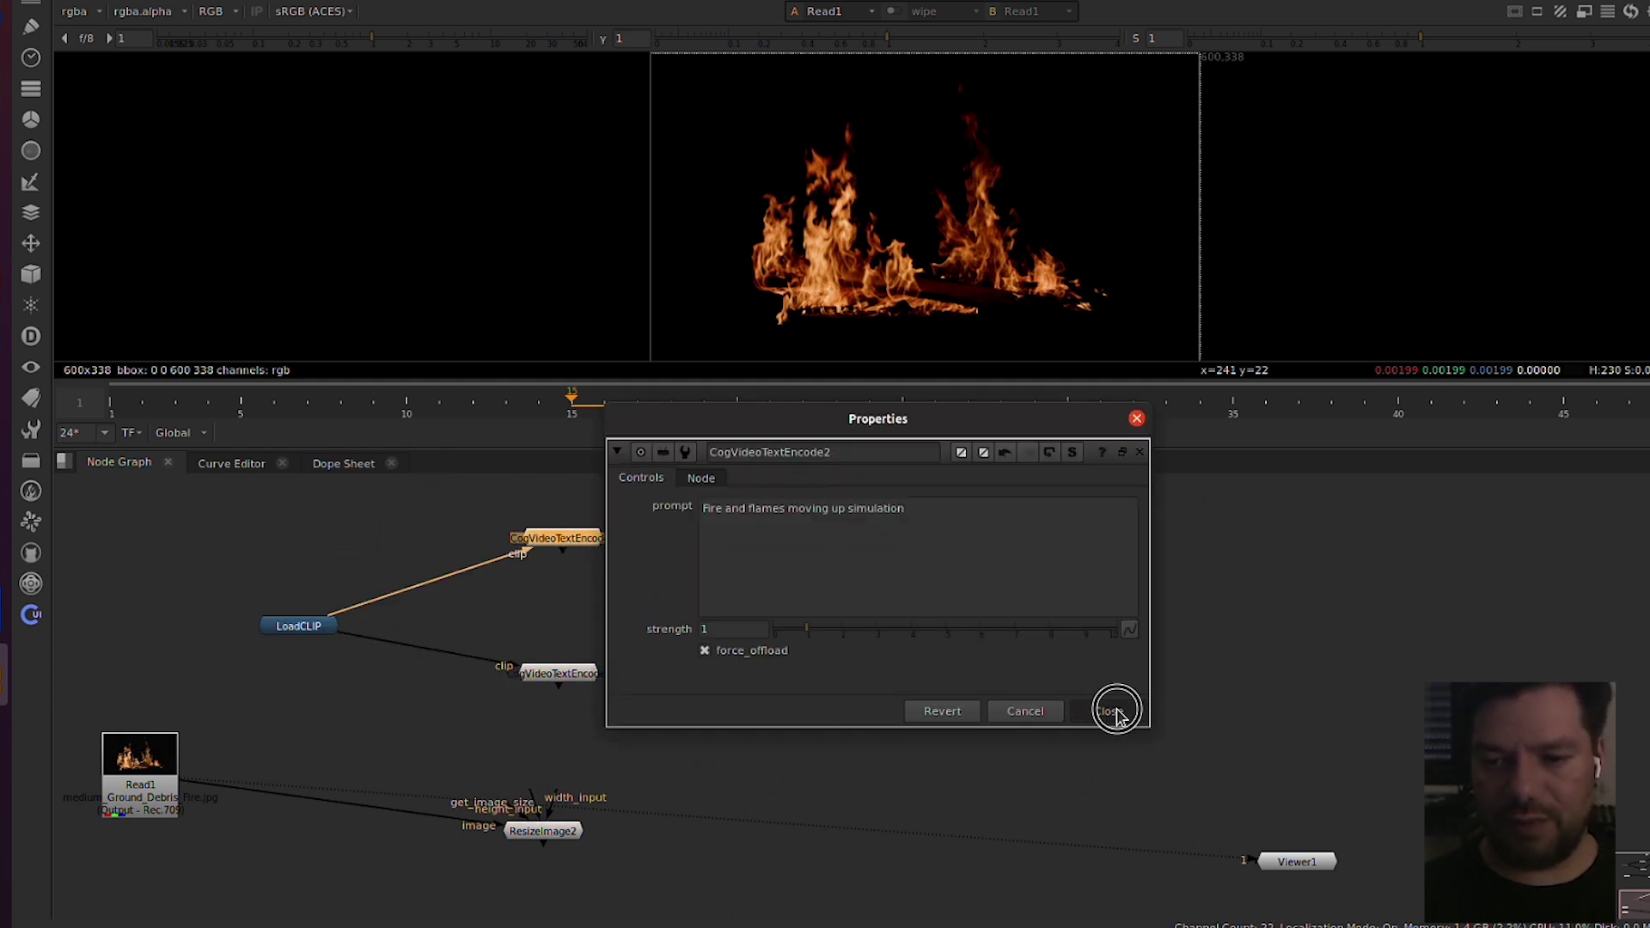
pyautogui.click(1116, 713)
pyautogui.doubleClick(586, 677)
pyautogui.click(1109, 873)
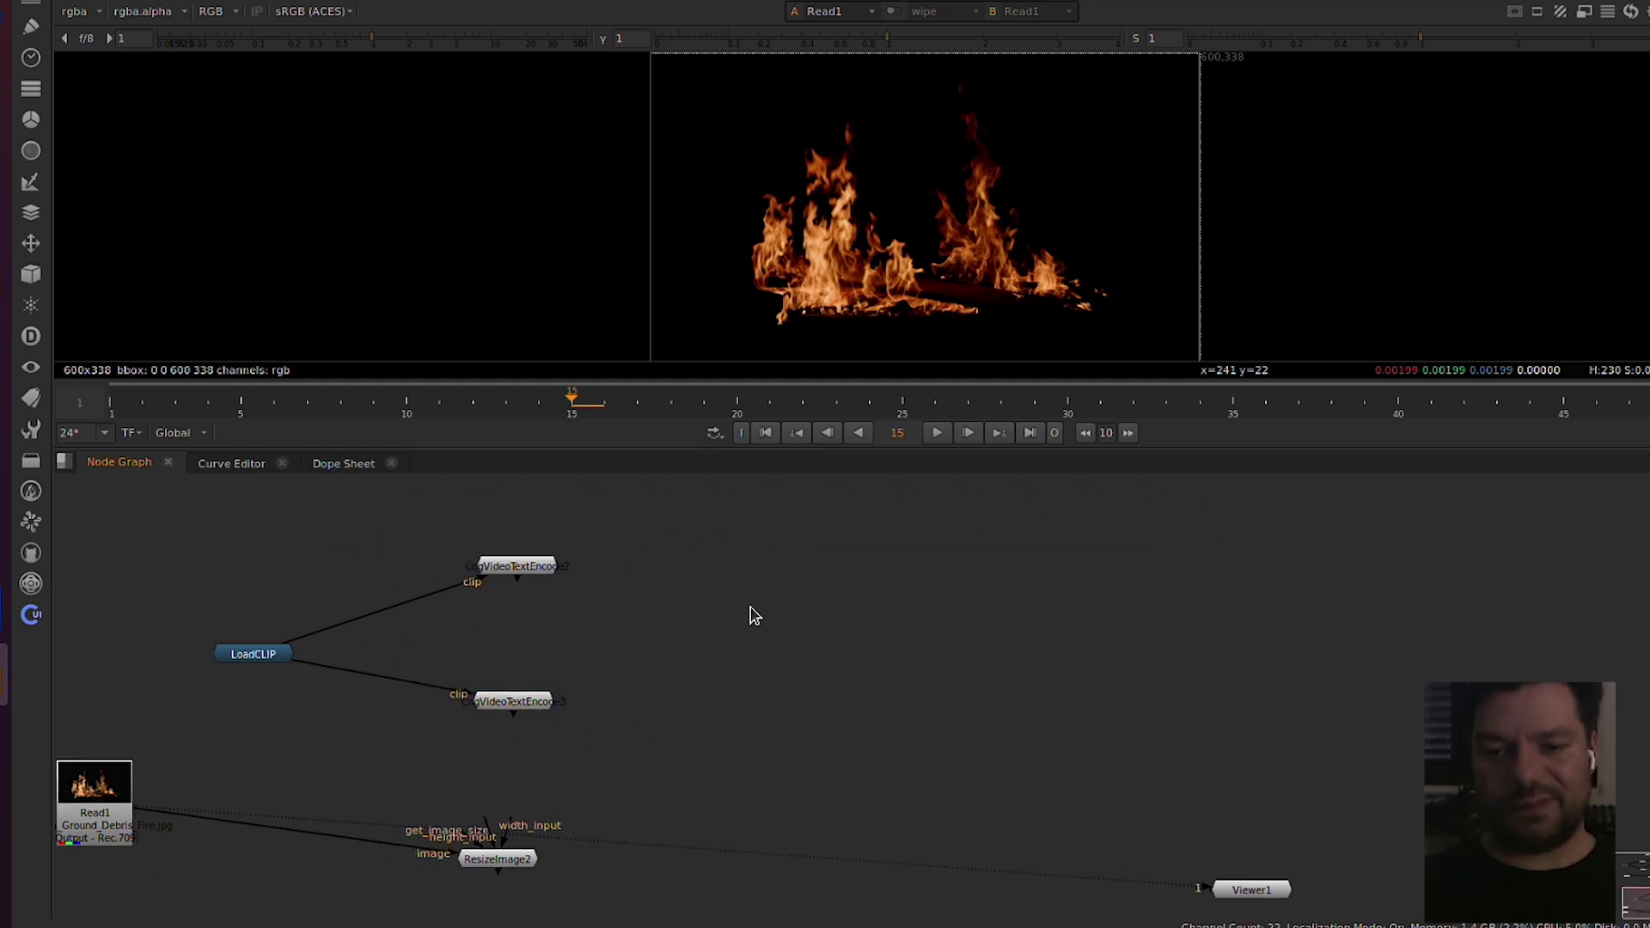
# Step: Add a (Down)load CogVideo Model node and position it beside the upper CogVideo TextEncode node
pyautogui.press('Tab')
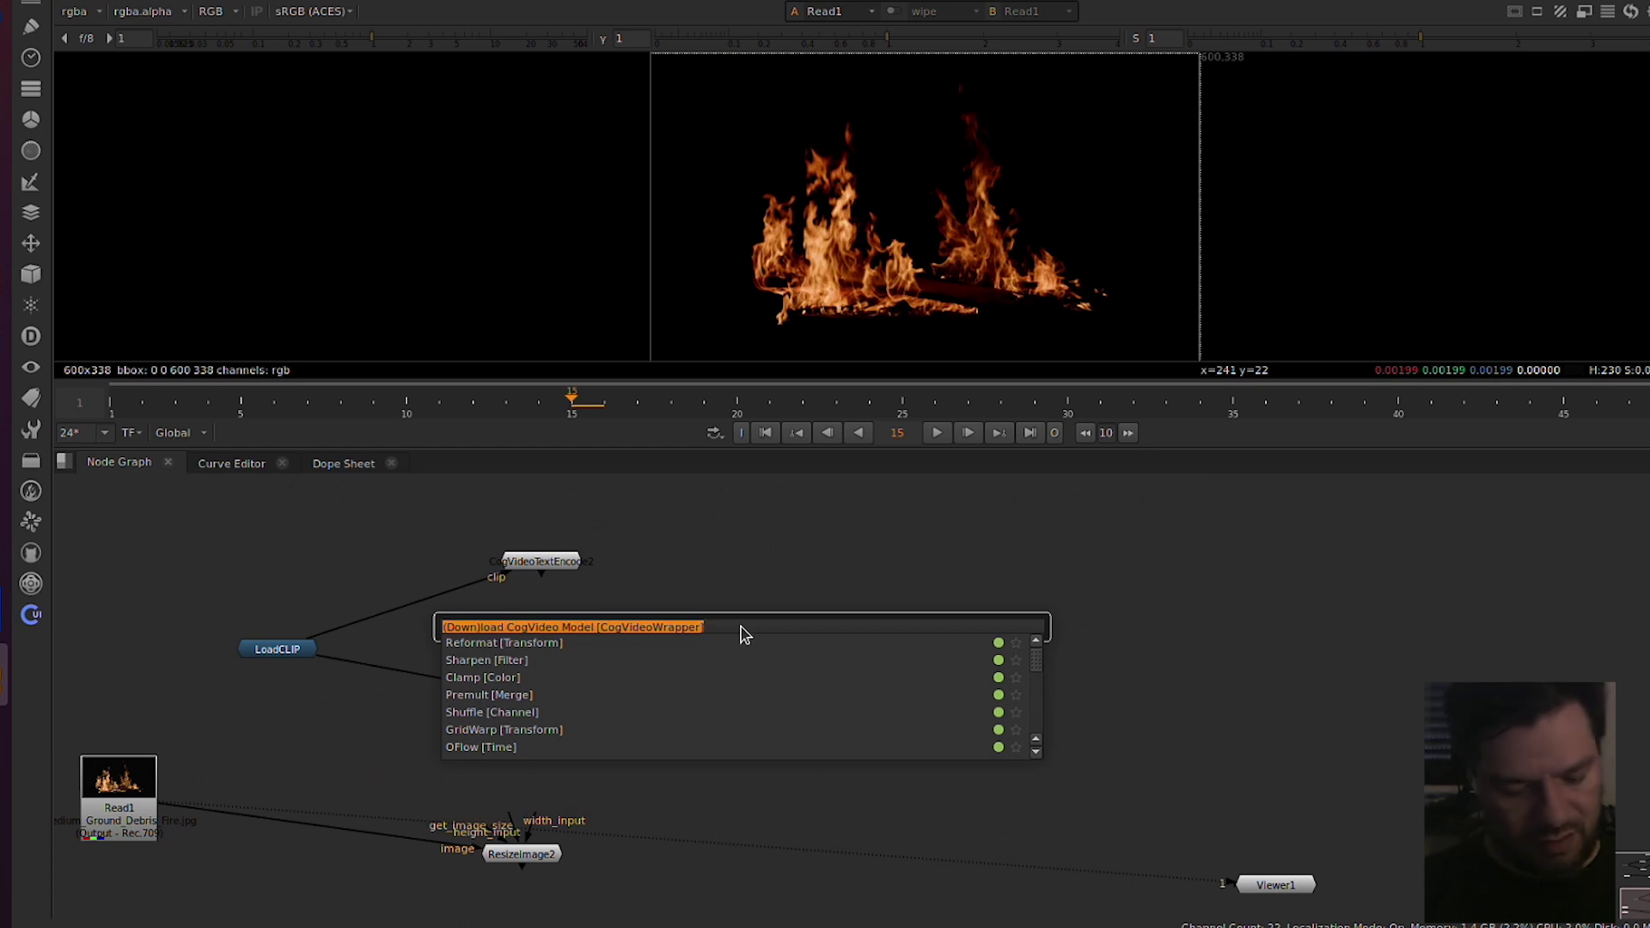
pyautogui.write('cog model')
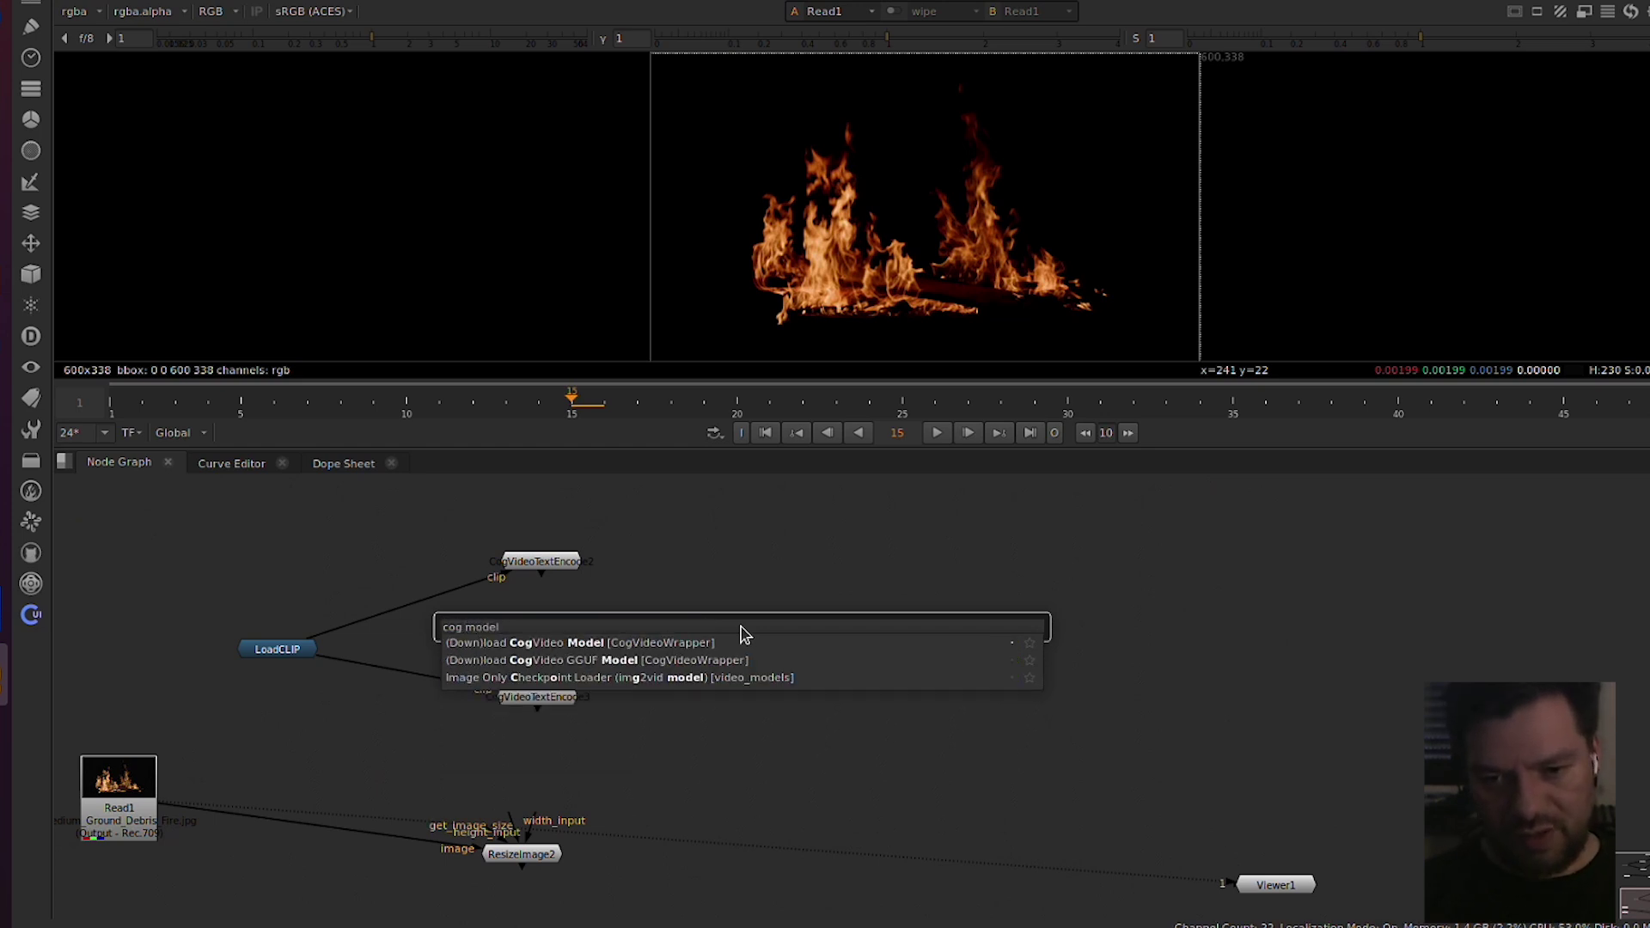
pyautogui.press('Down')
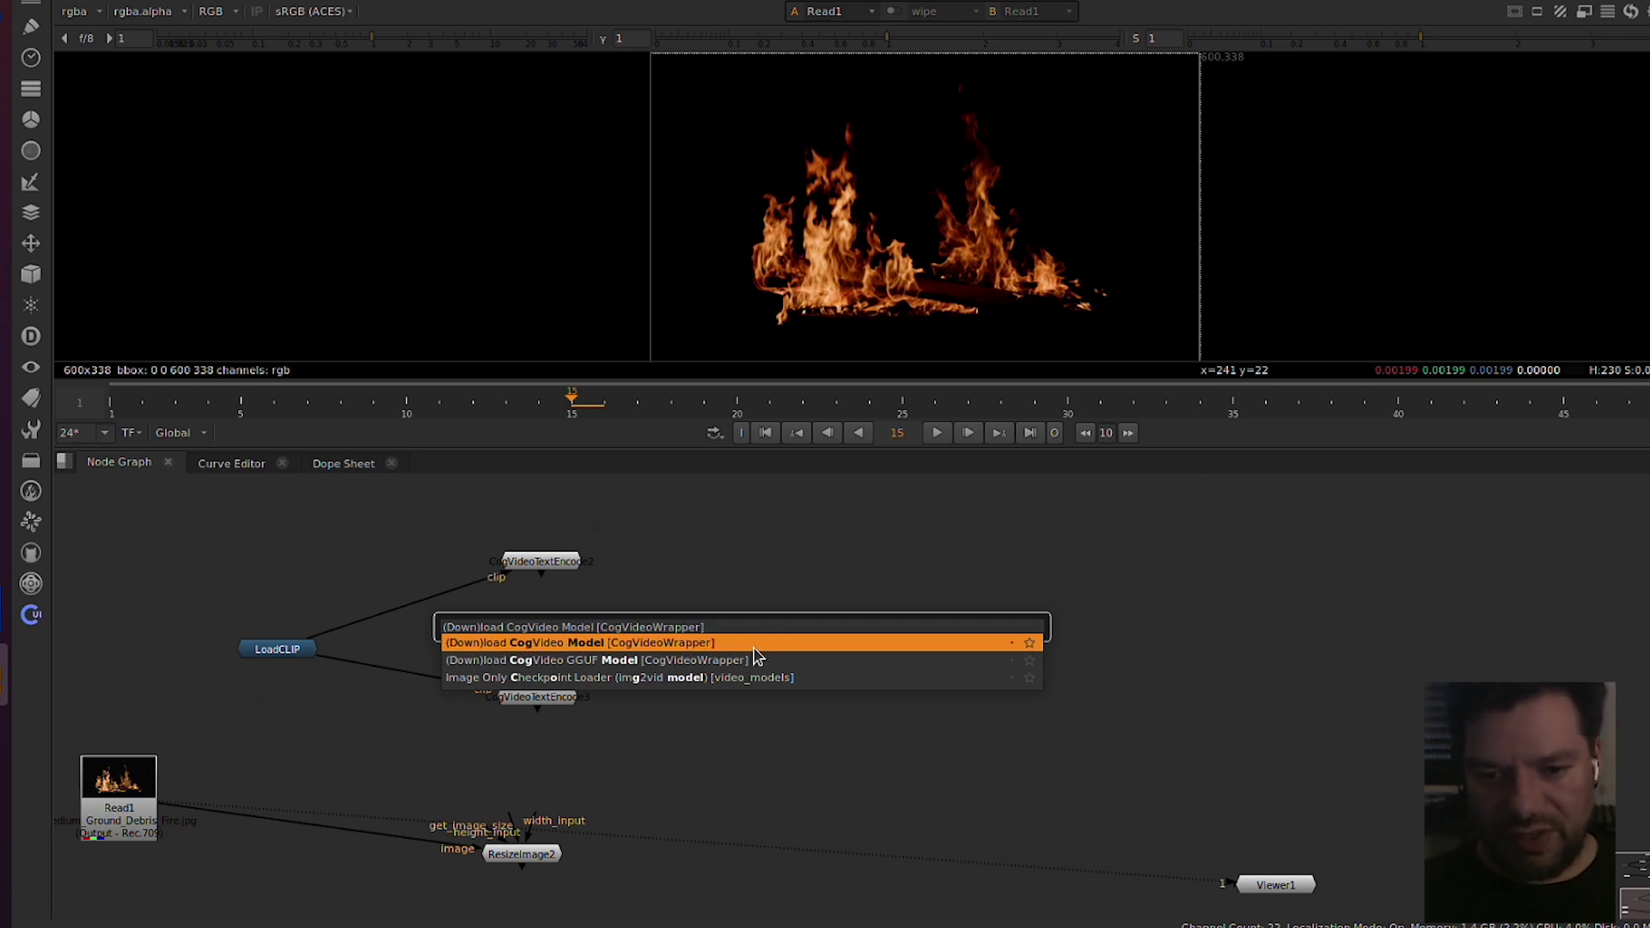
pyautogui.press('Return')
pyautogui.moveTo(986, 482); pyautogui.dragTo(1276, 450)
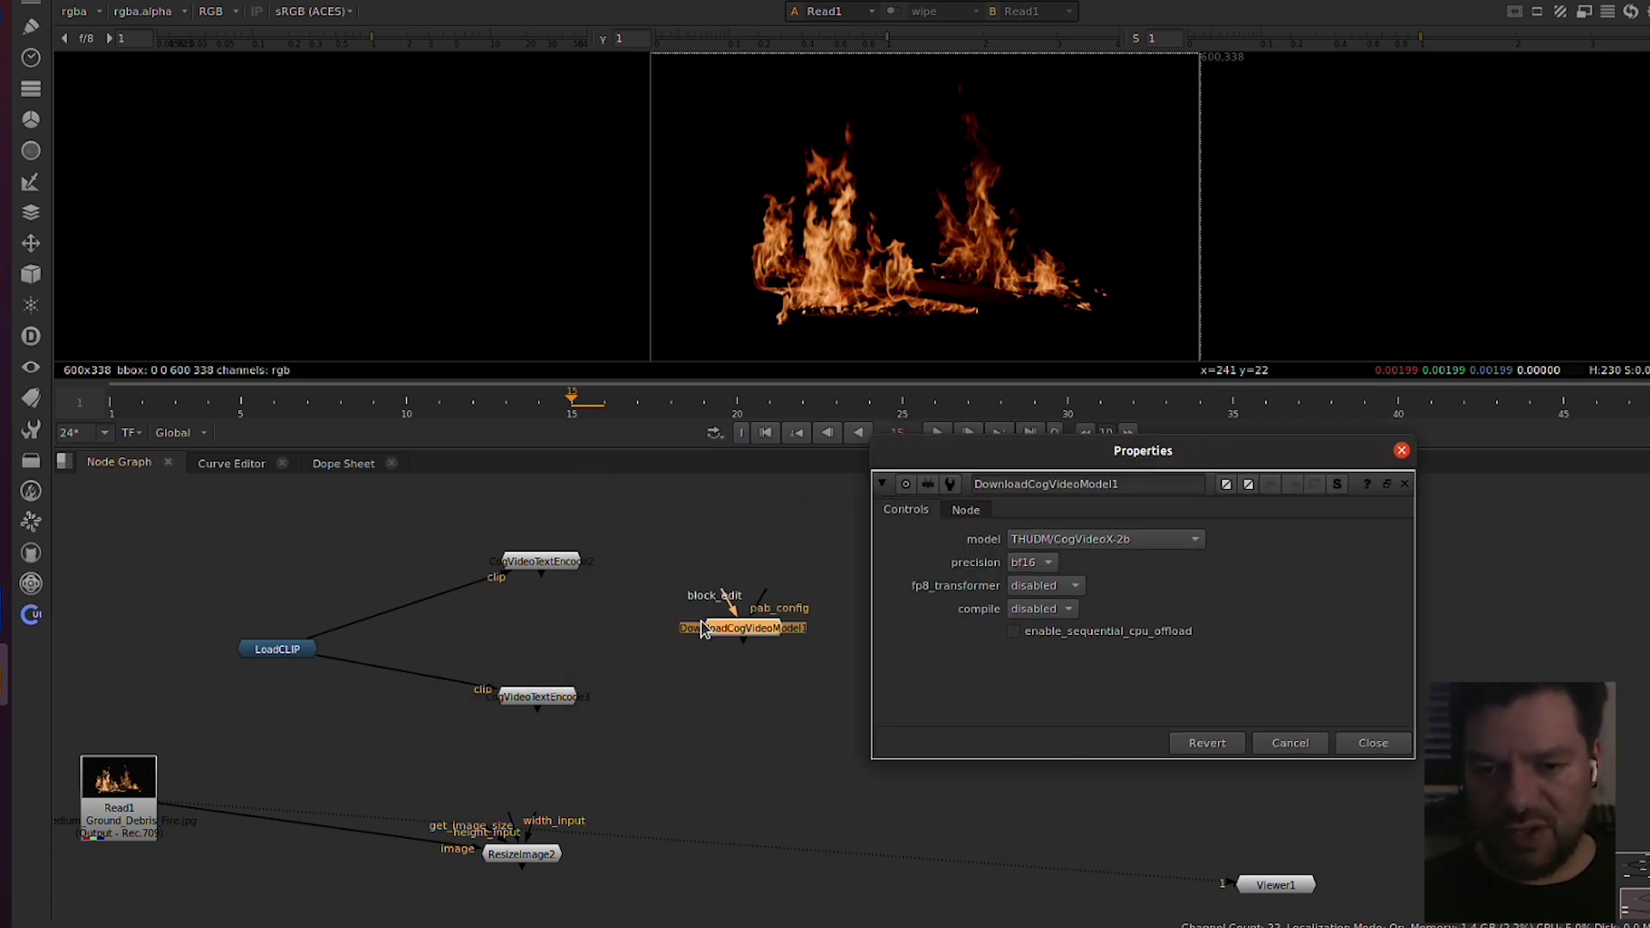
pyautogui.moveTo(705, 629); pyautogui.dragTo(607, 536)
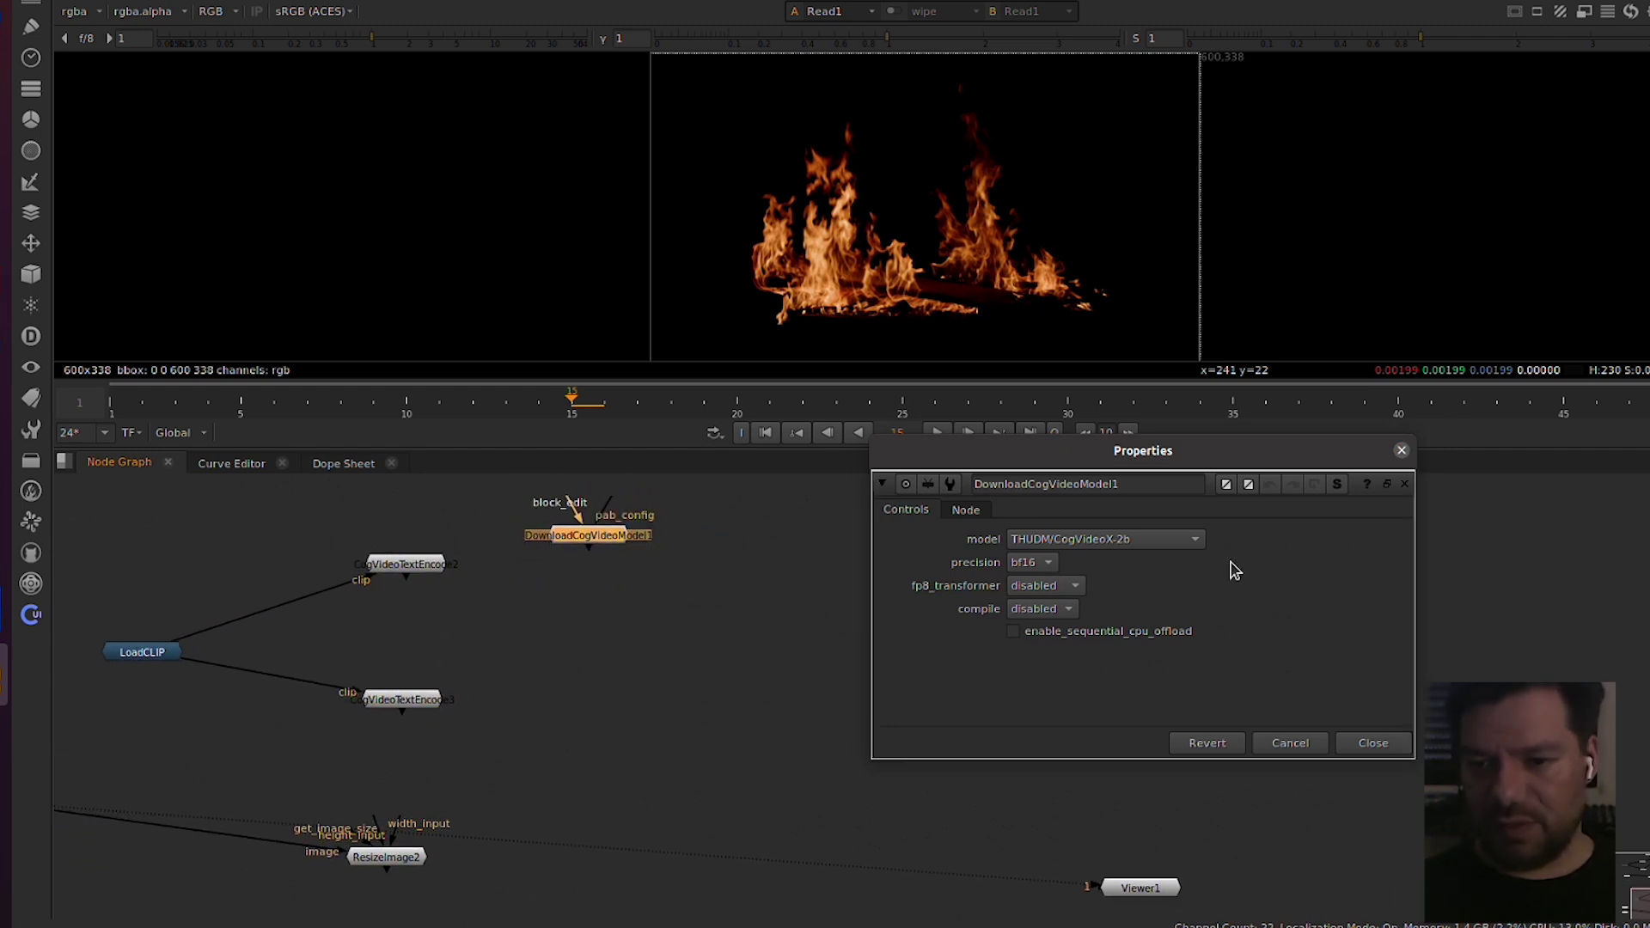
# Step: Set the CogVideo model loader to THUDM/CogVideoX-5b-I2V with bf16 precision, close its properties and shift the node slightly up
pyautogui.click(1179, 542)
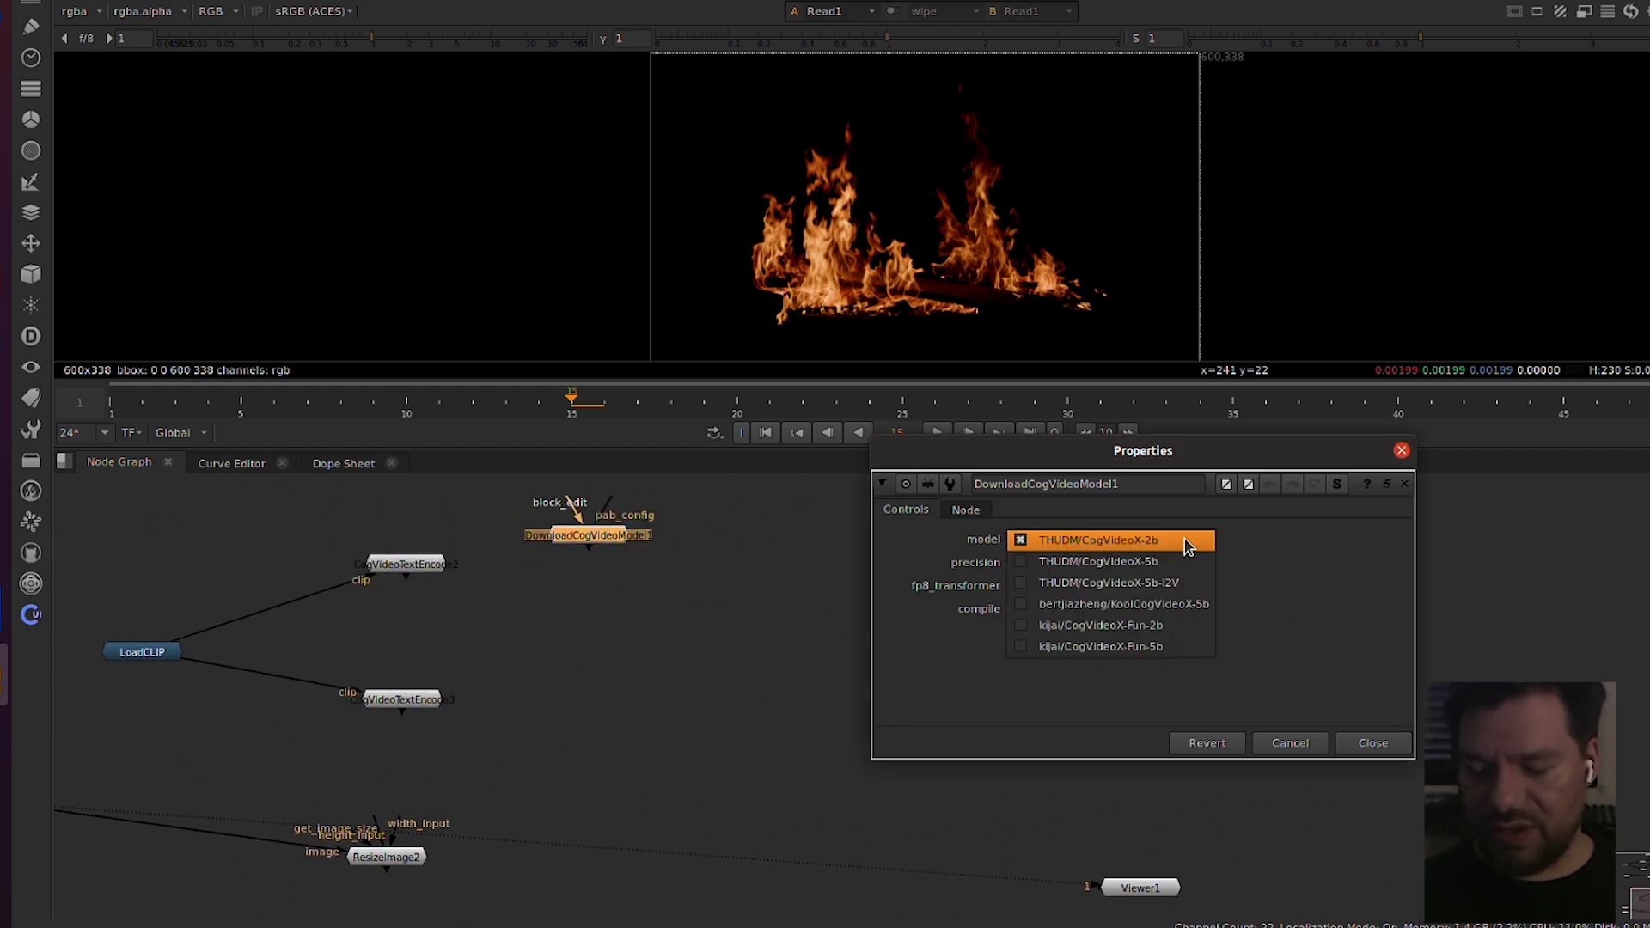
pyautogui.click(1189, 591)
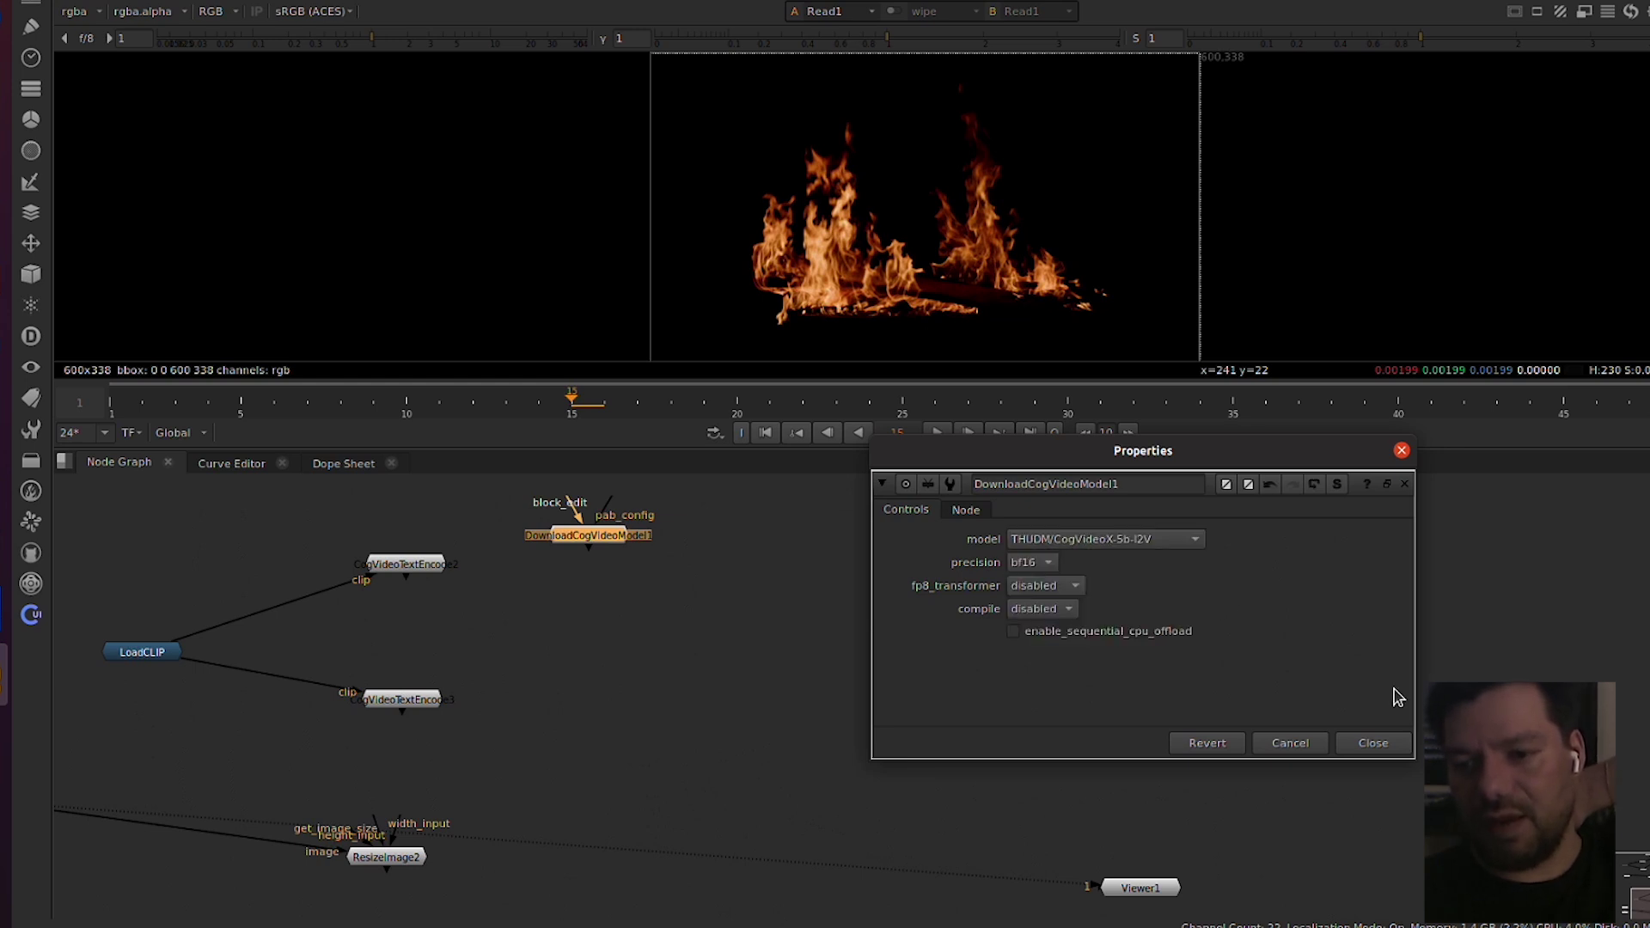
pyautogui.click(1030, 564)
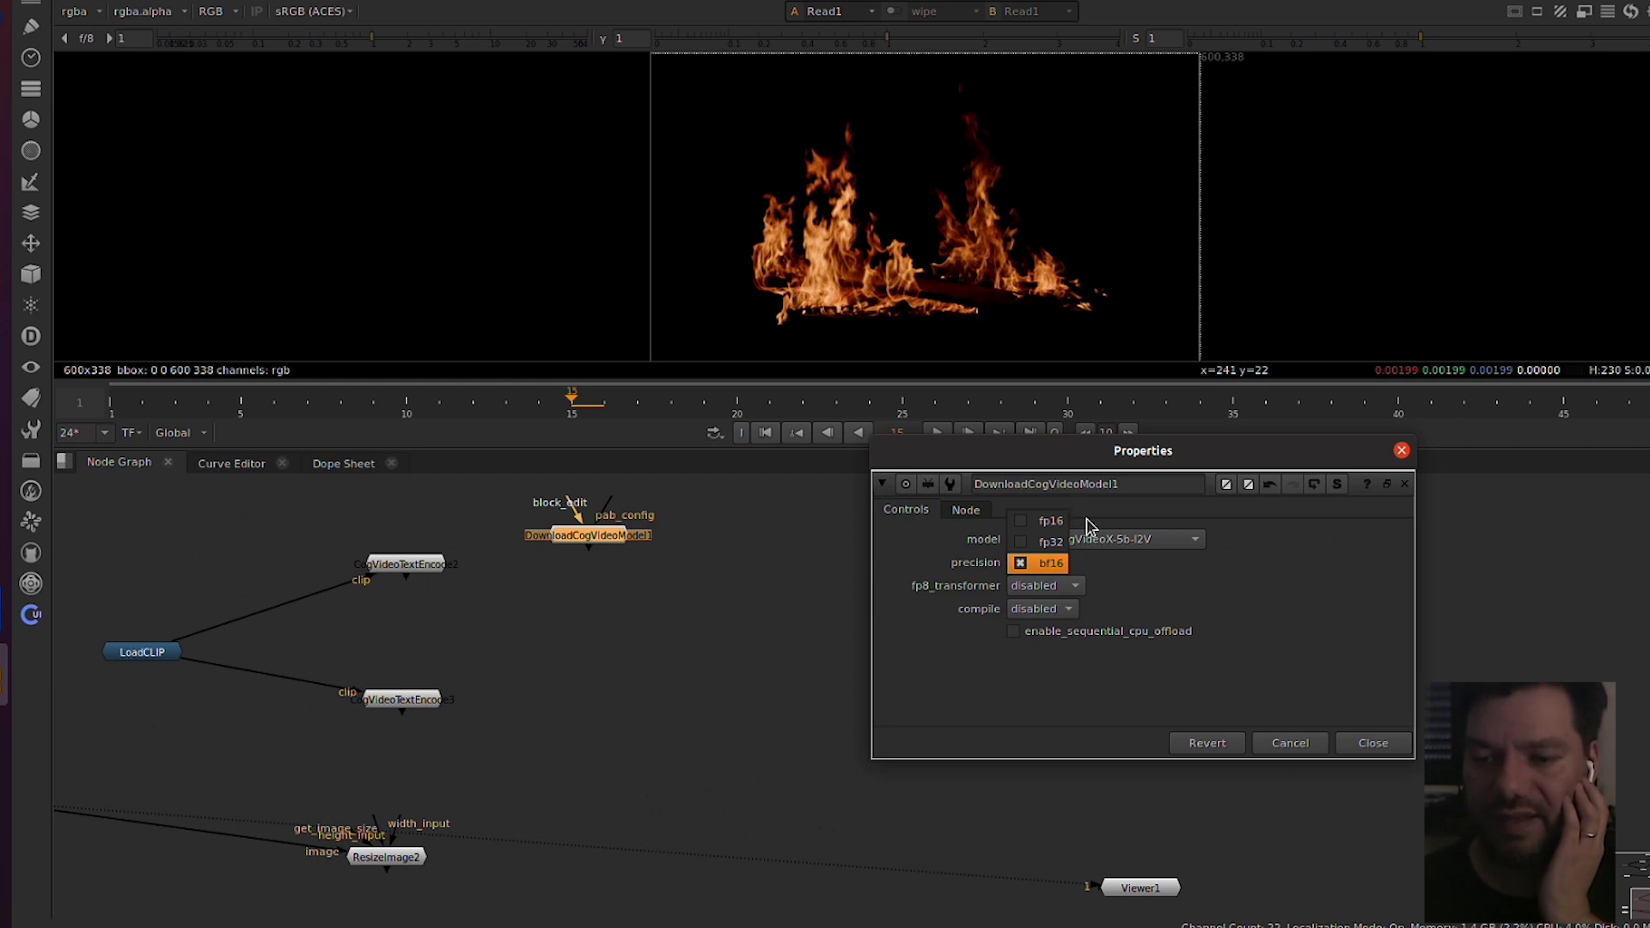
pyautogui.click(1059, 565)
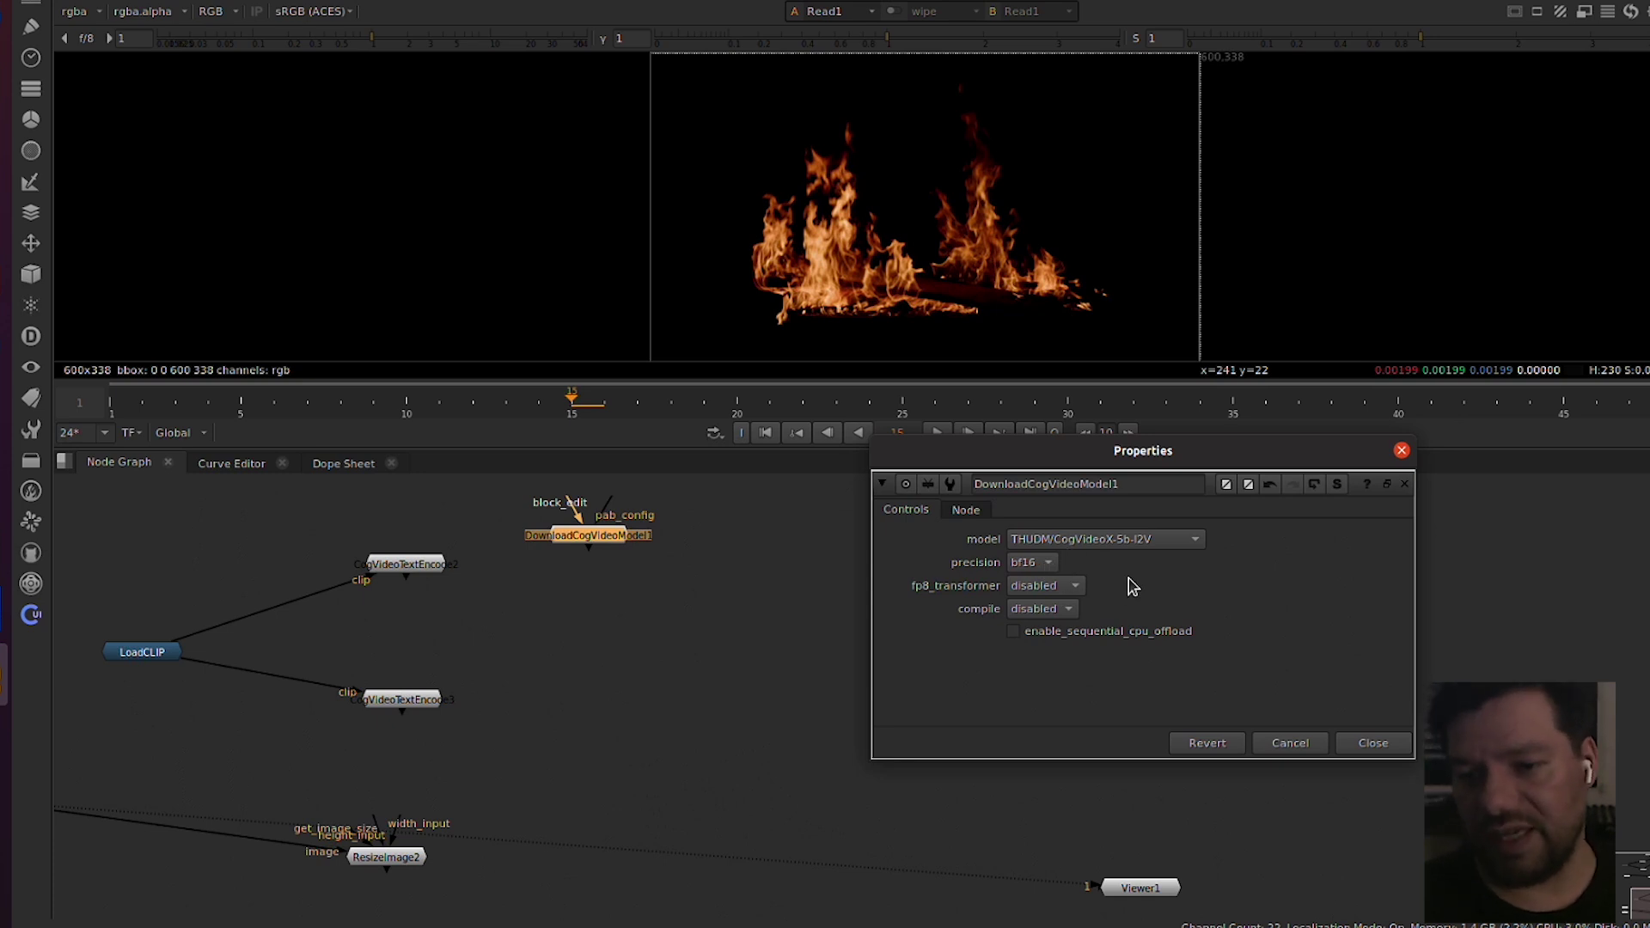
pyautogui.click(1367, 740)
pyautogui.moveTo(590, 534); pyautogui.dragTo(620, 516)
pyautogui.click(688, 565)
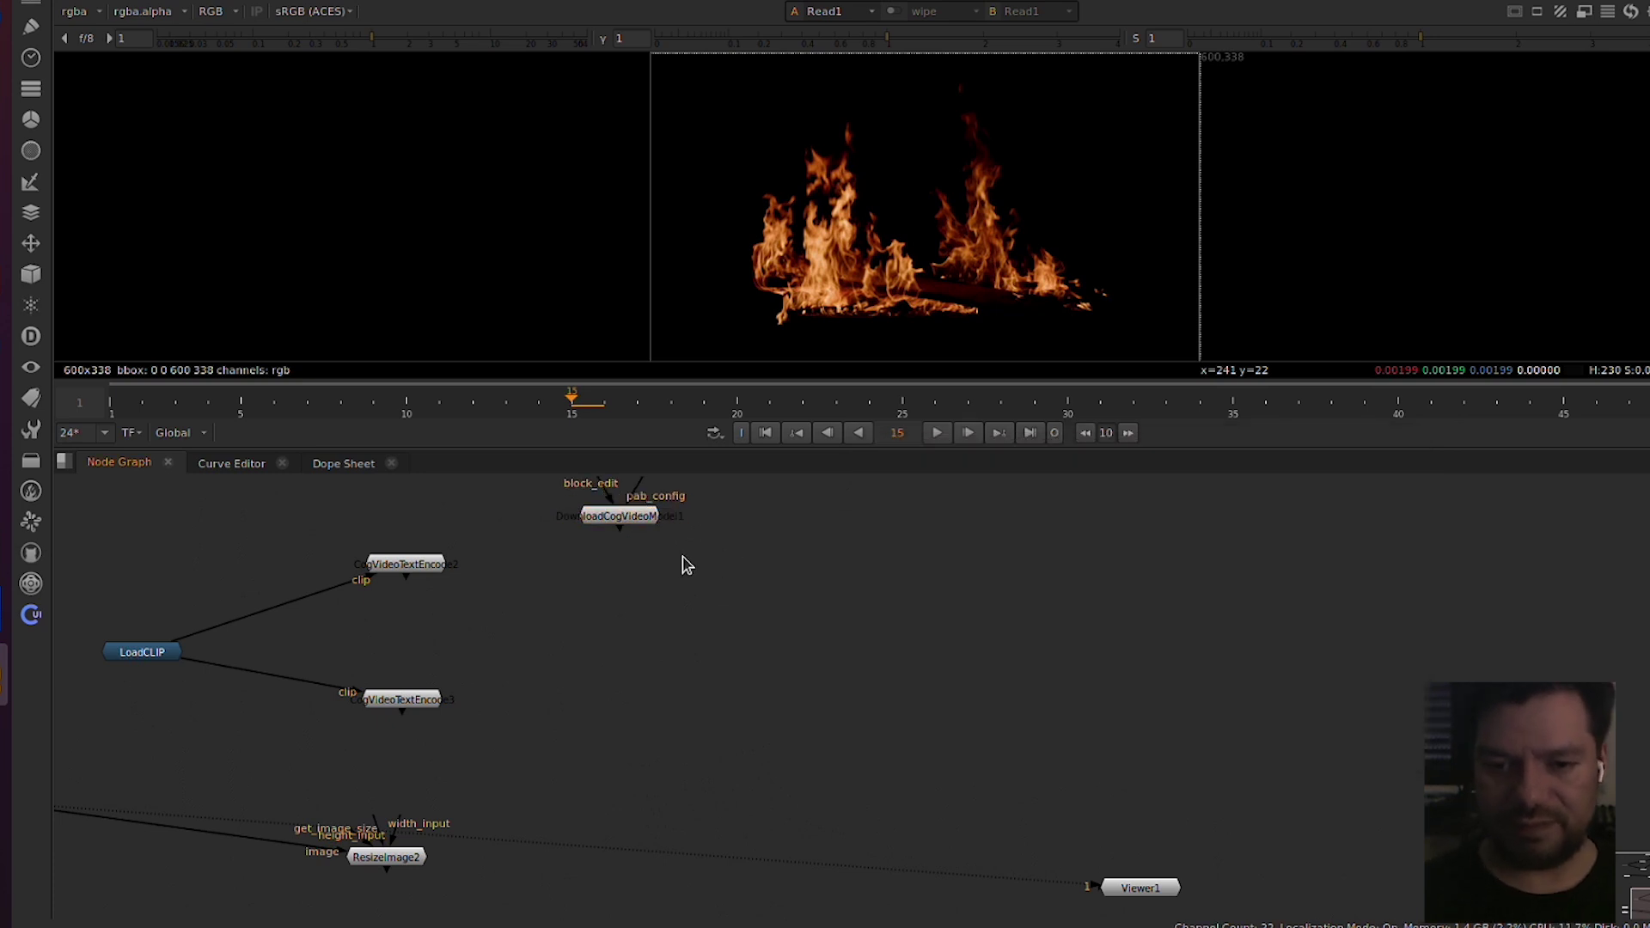
# Step: Add a CogVideo ImageEncode node to the node graph and close its properties
pyautogui.moveTo(784, 721); pyautogui.dragTo(951, 744)
pyautogui.press('Tab')
pyautogui.write('lo')
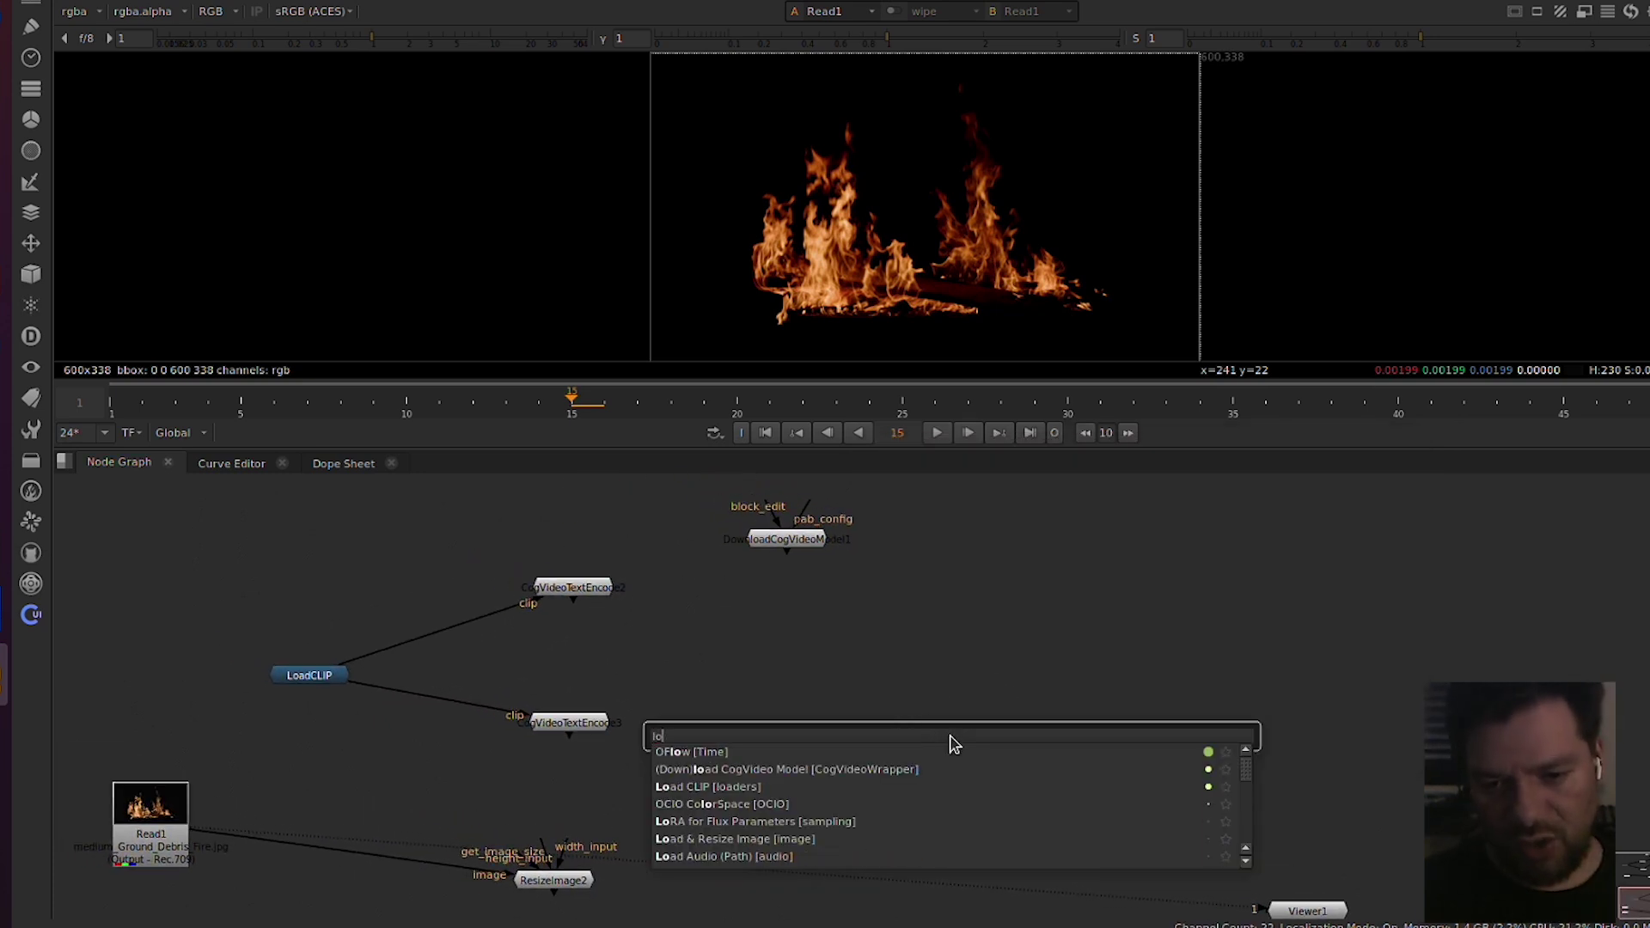
pyautogui.press('BackSpace')
pyautogui.press('BackSpace')
pyautogui.write('cog')
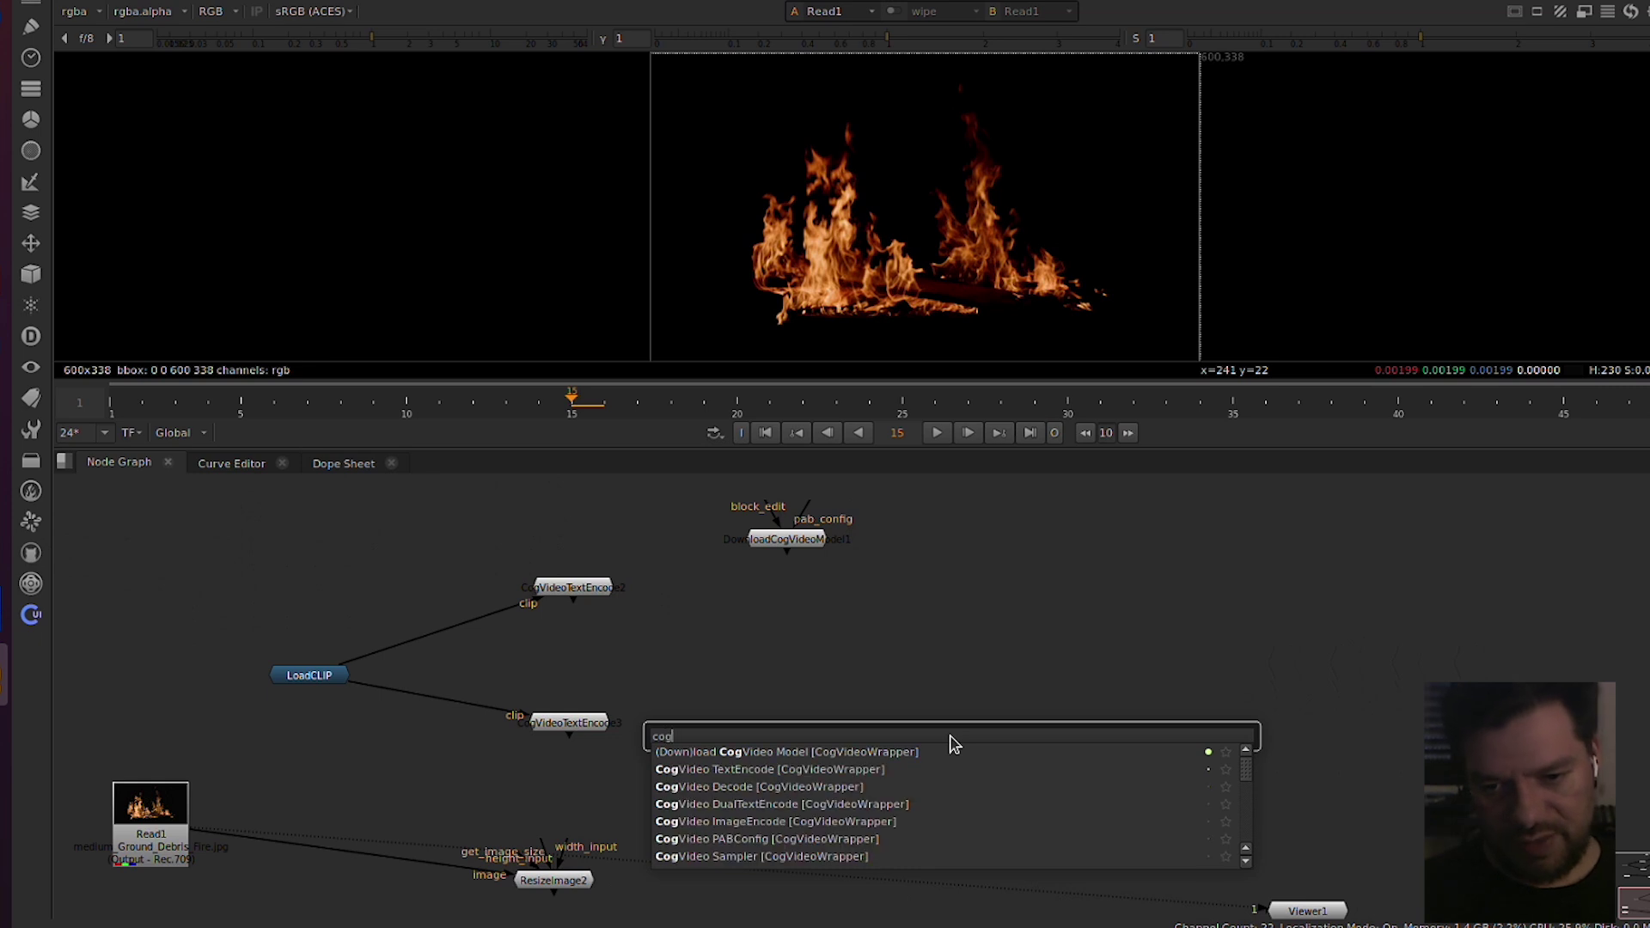
pyautogui.press('Down')
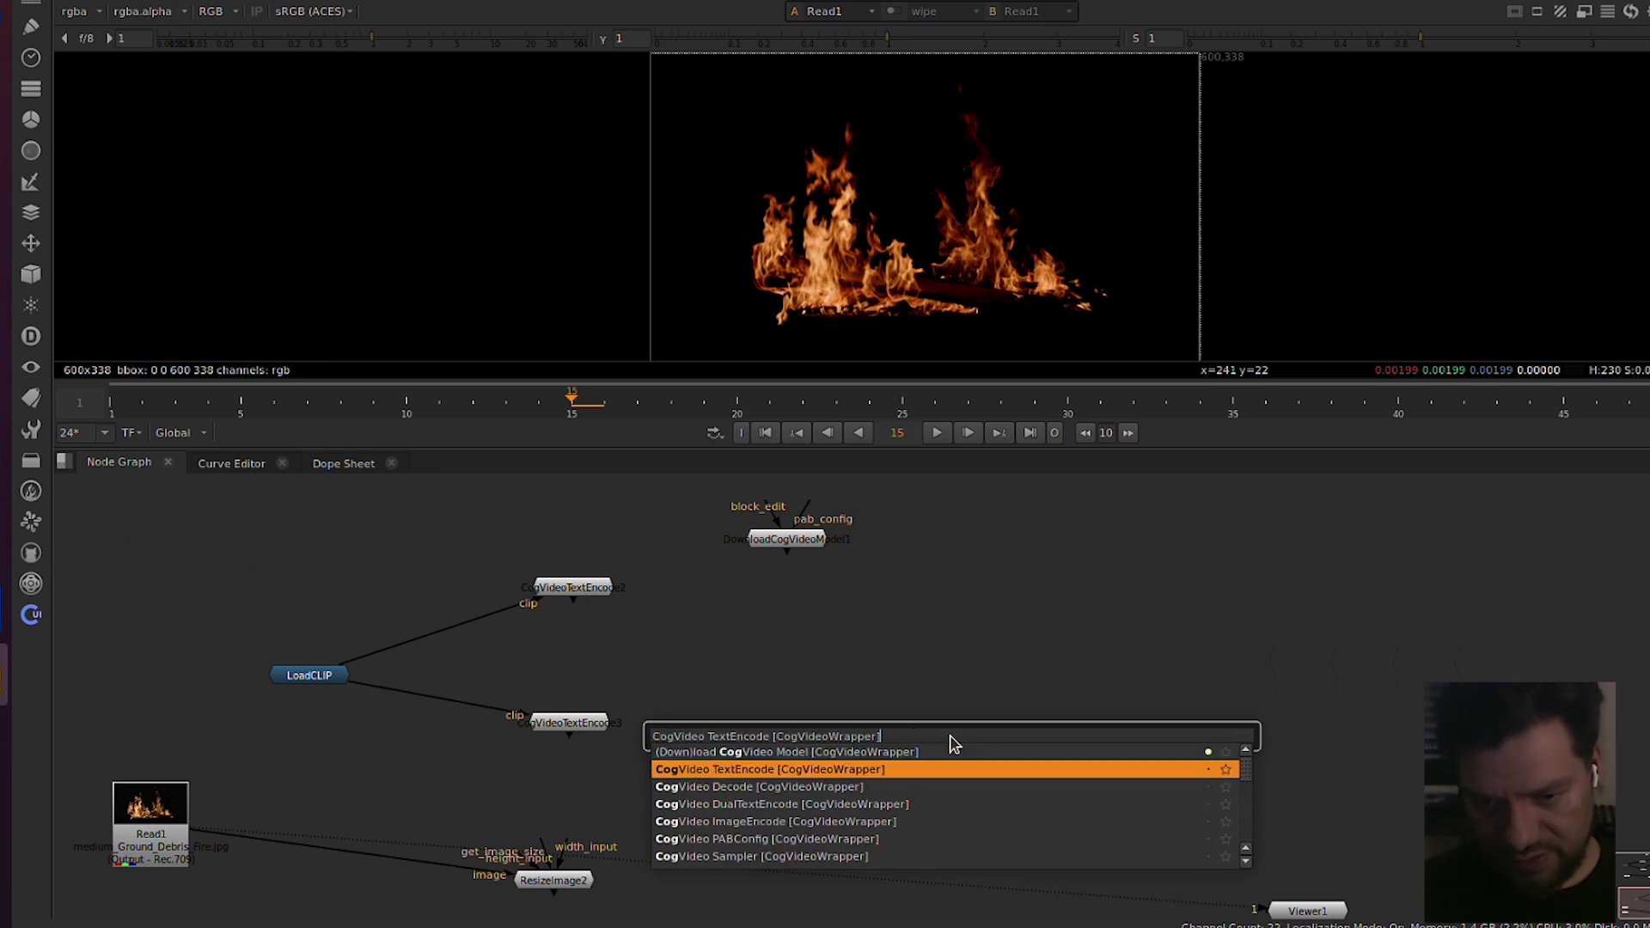
pyautogui.press('Up')
pyautogui.press('Up')
pyautogui.write('cog')
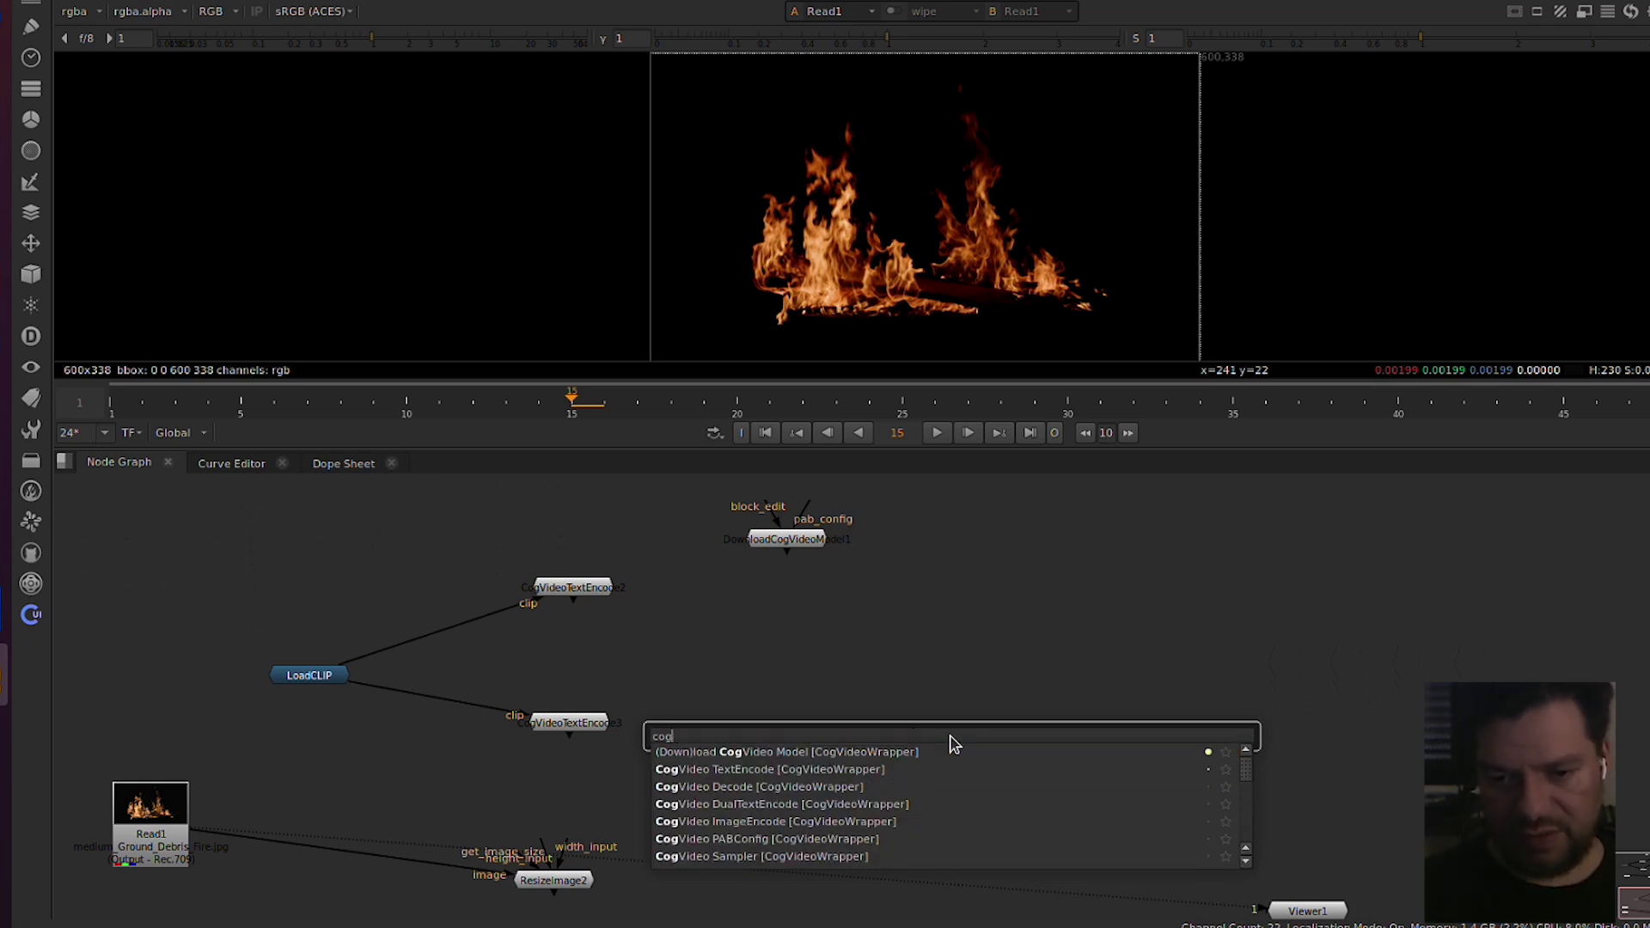
pyautogui.press('BackSpace')
pyautogui.write('genc')
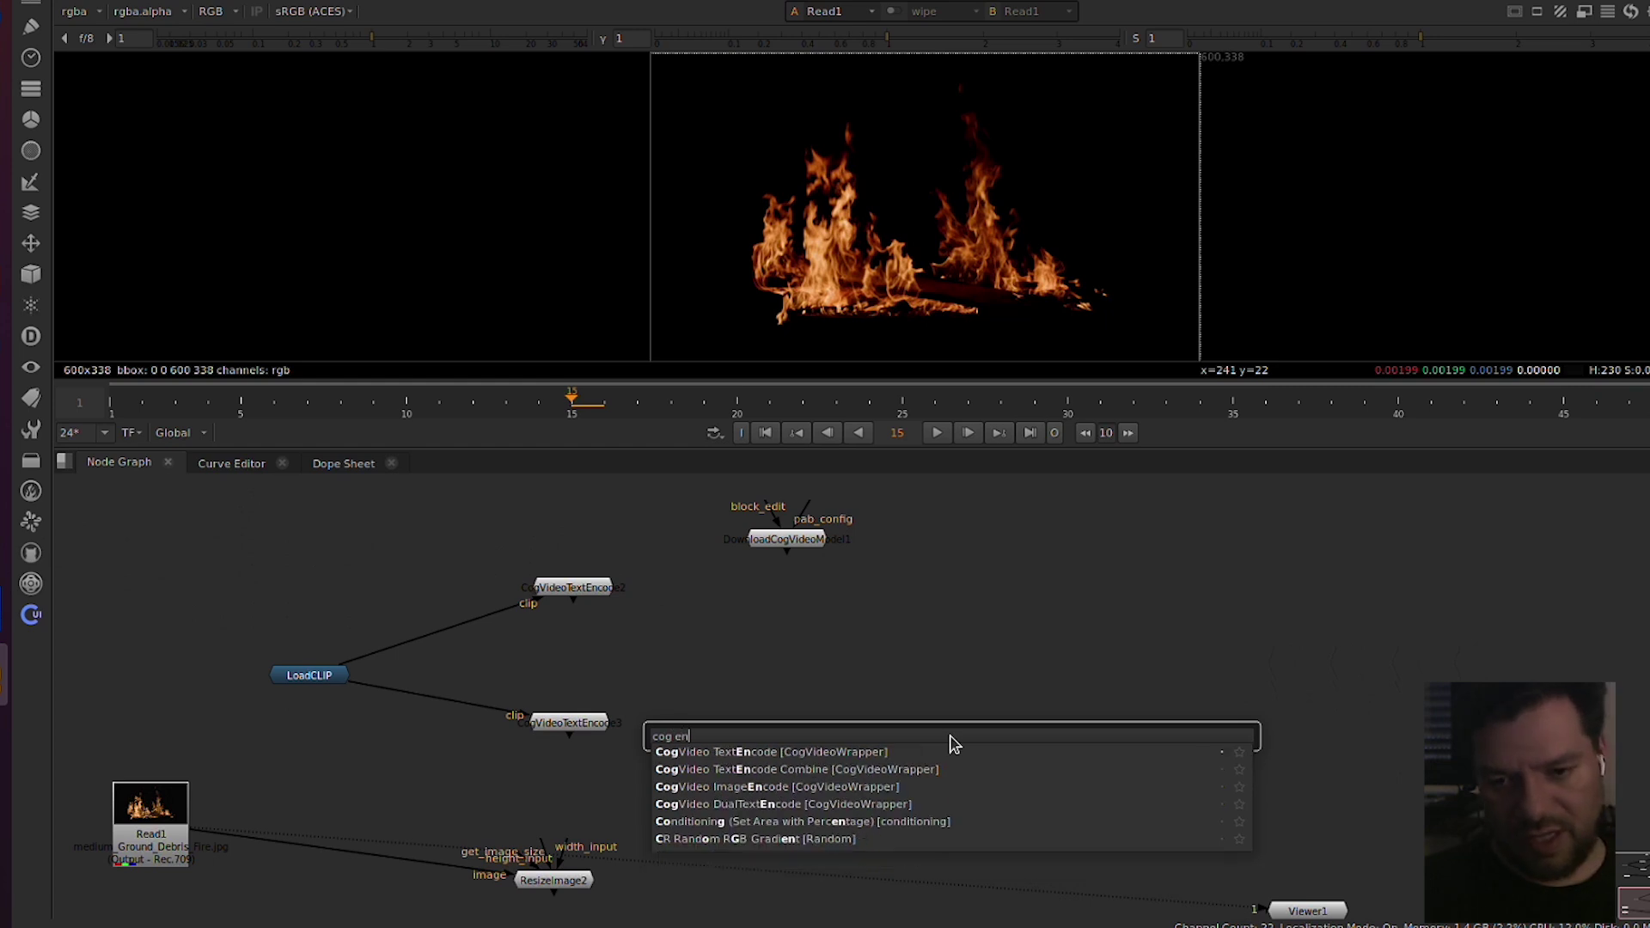
pyautogui.press('Down')
pyautogui.press('Down')
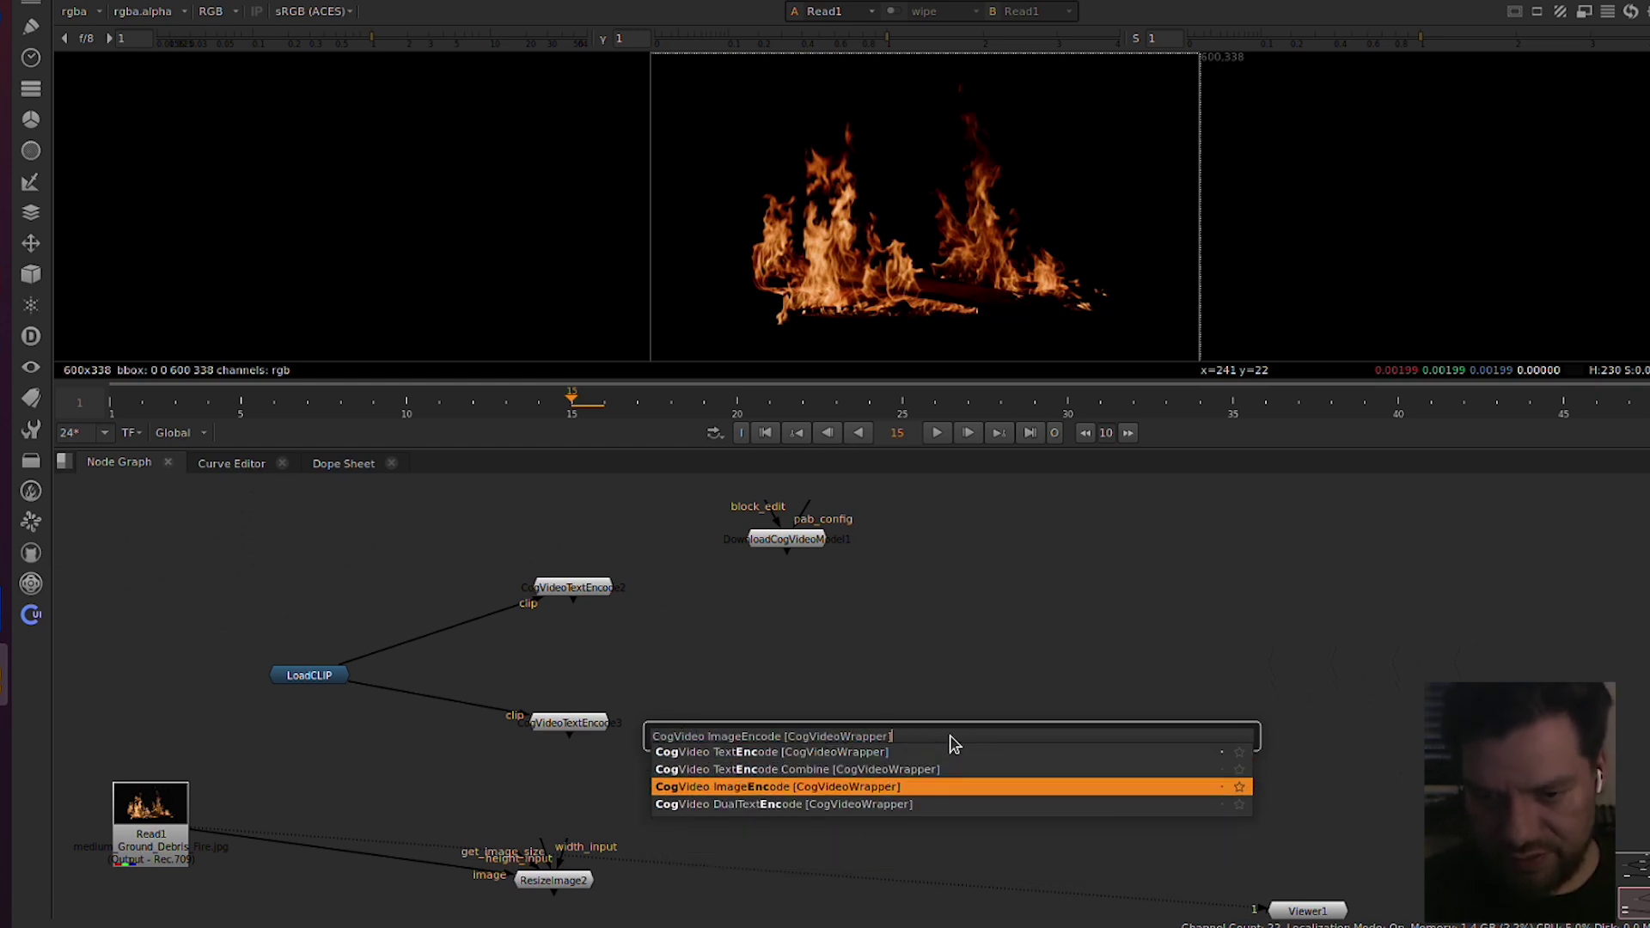
pyautogui.press('Return')
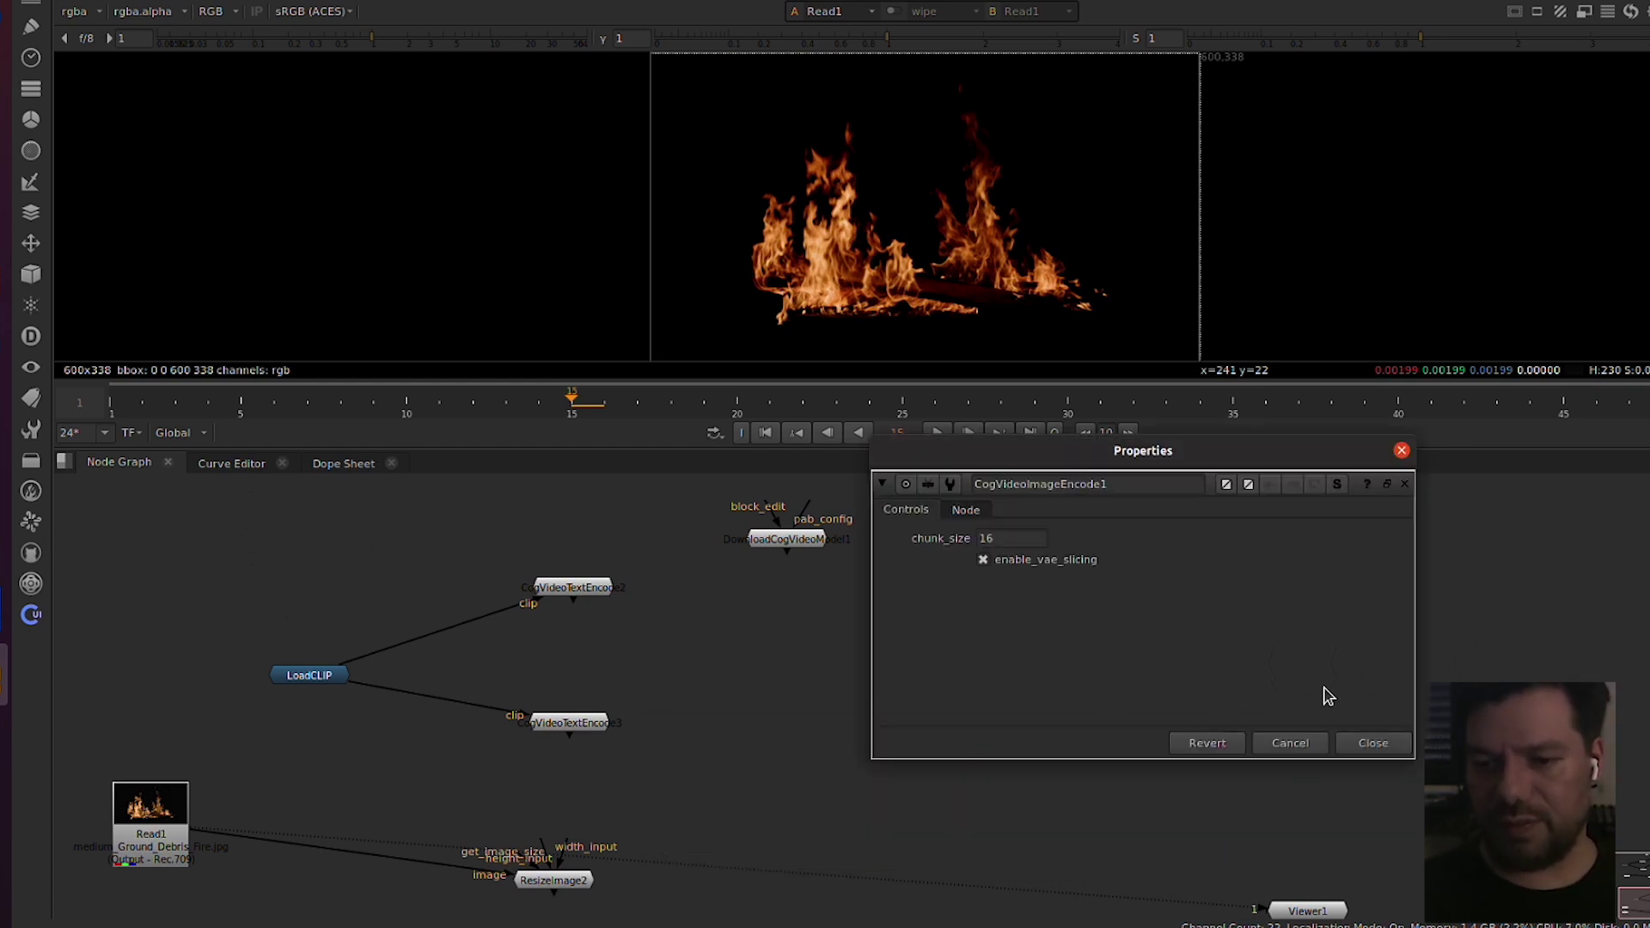
pyautogui.click(1373, 743)
# Step: Connect the image input of CogVideoImageEncode1 to ResizeImage2 and line up Read1, ResizeImage2 and the encode node in a row
pyautogui.moveTo(968, 720); pyautogui.dragTo(582, 885)
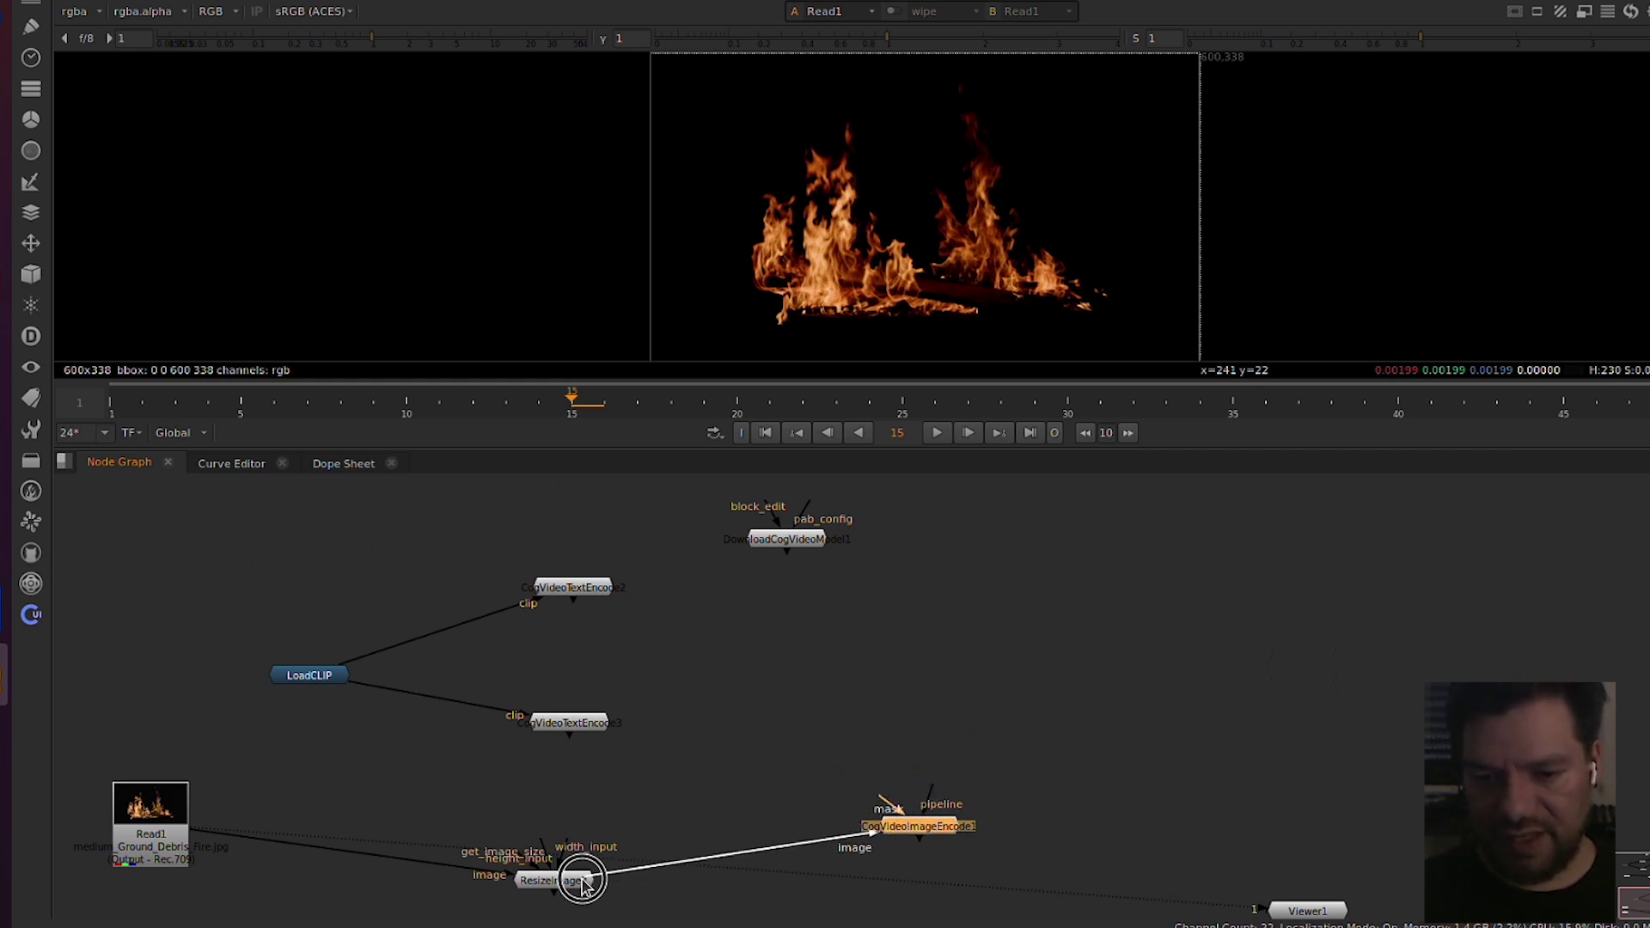
pyautogui.moveTo(918, 827); pyautogui.dragTo(866, 858)
pyautogui.click(175, 821)
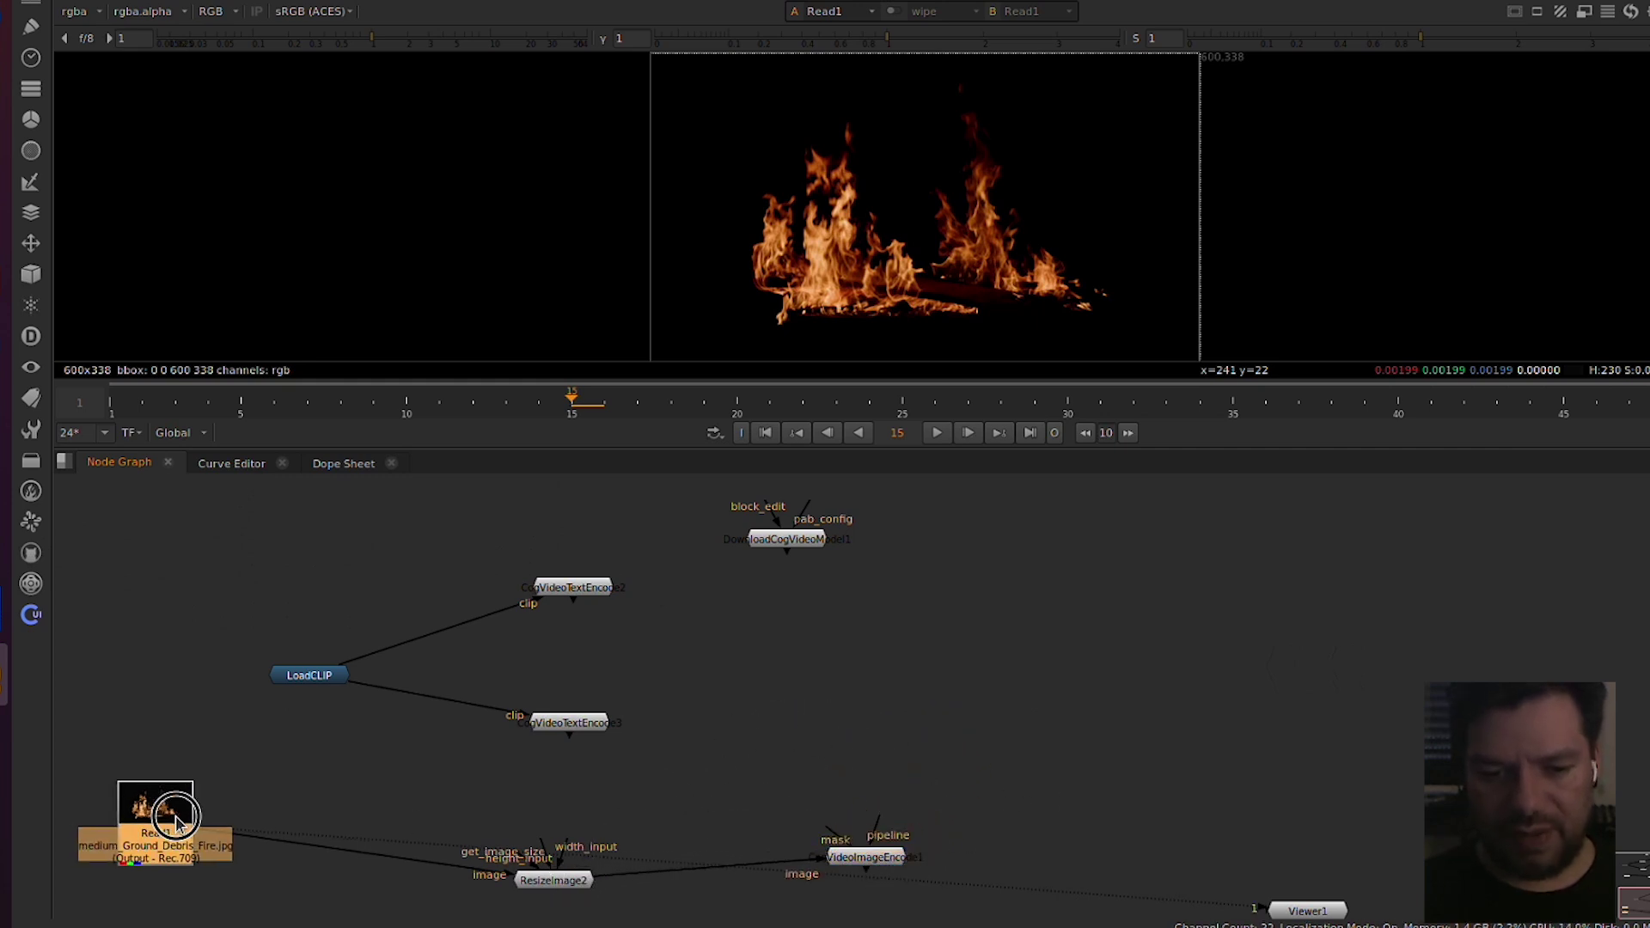
pyautogui.moveTo(174, 821); pyautogui.dragTo(184, 818)
pyautogui.moveTo(576, 885); pyautogui.dragTo(563, 875)
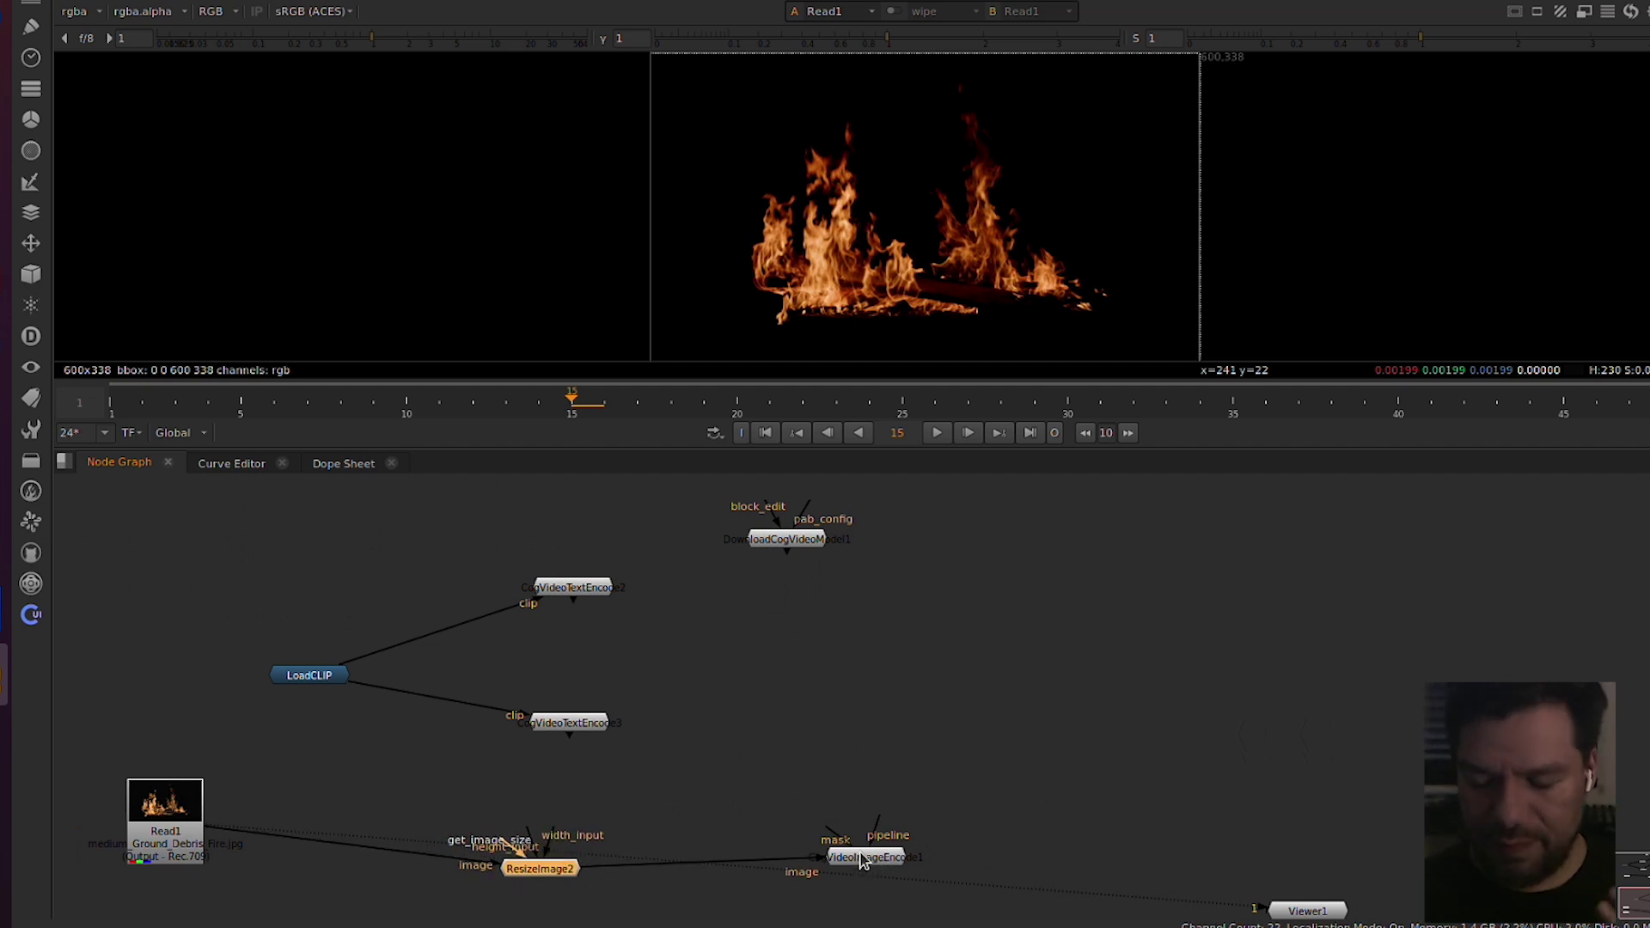
pyautogui.moveTo(881, 860); pyautogui.dragTo(868, 849)
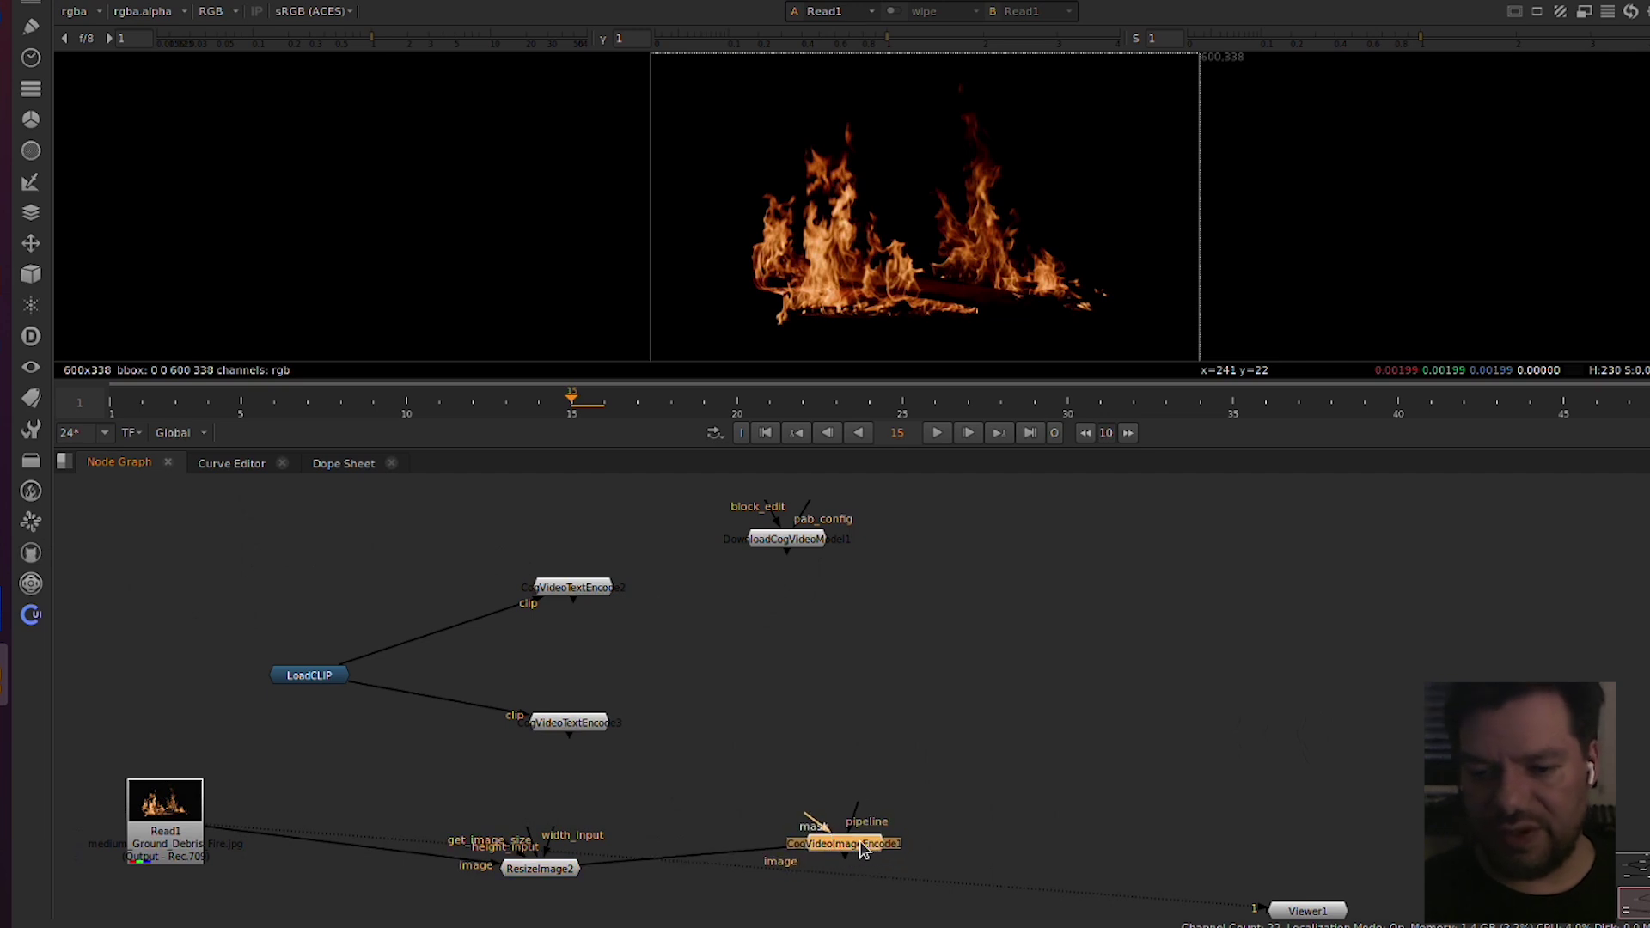
pyautogui.click(931, 817)
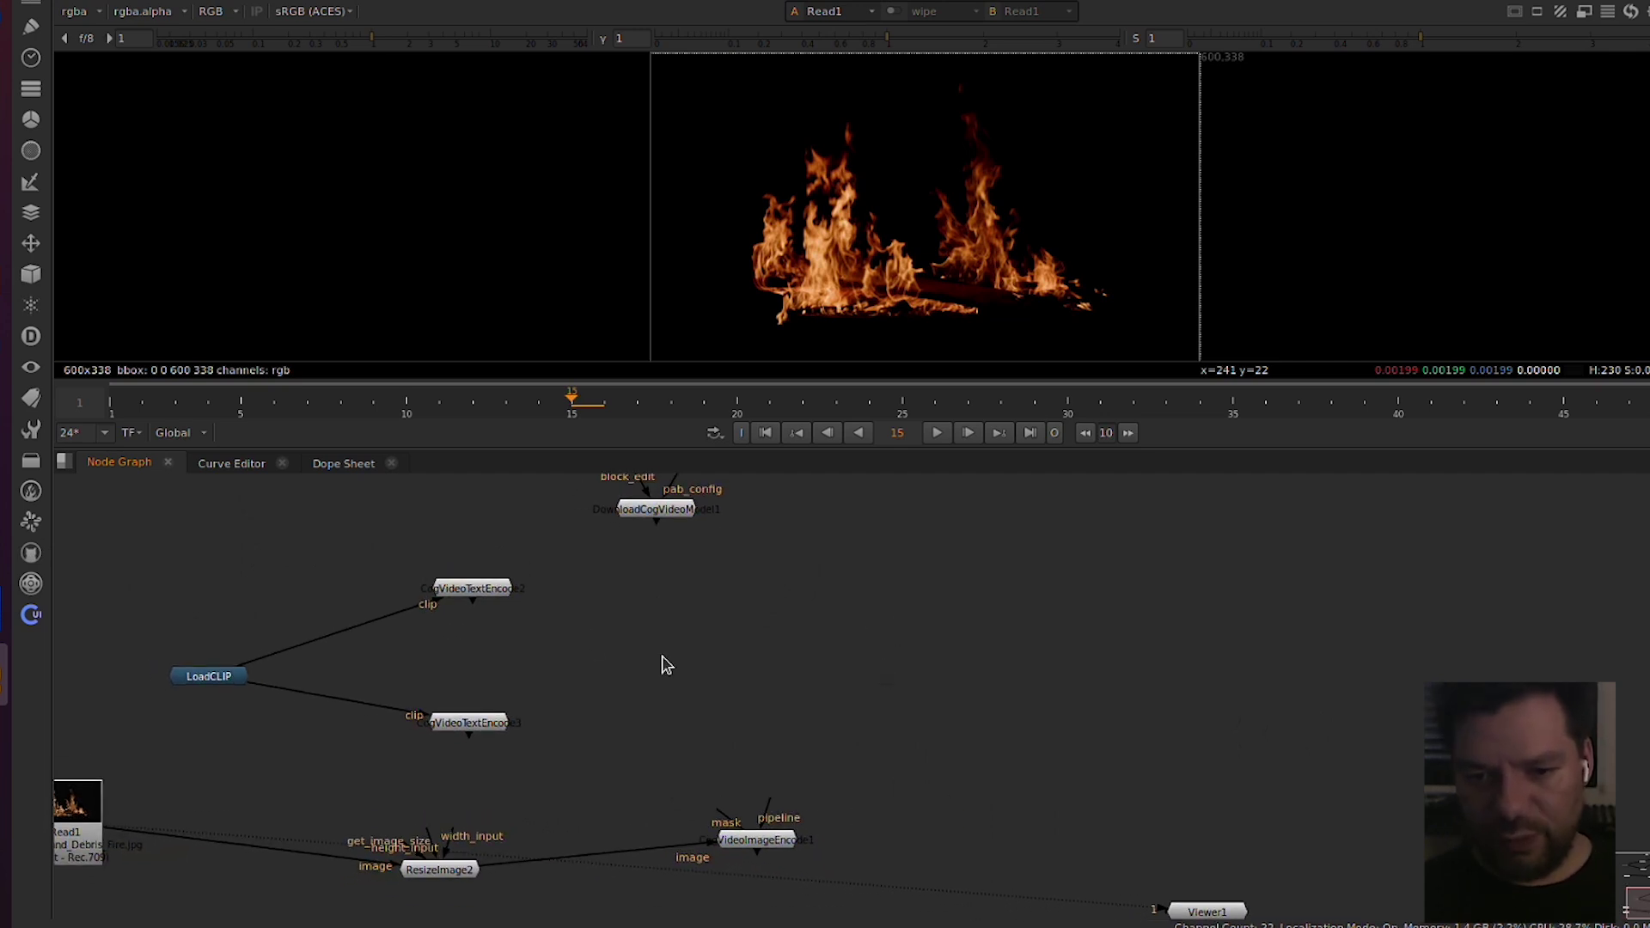
# Step: Add a CogVideo Sampler node between the text encode nodes and the viewer, and close its properties
pyautogui.press('Tab')
pyautogui.write('cog')
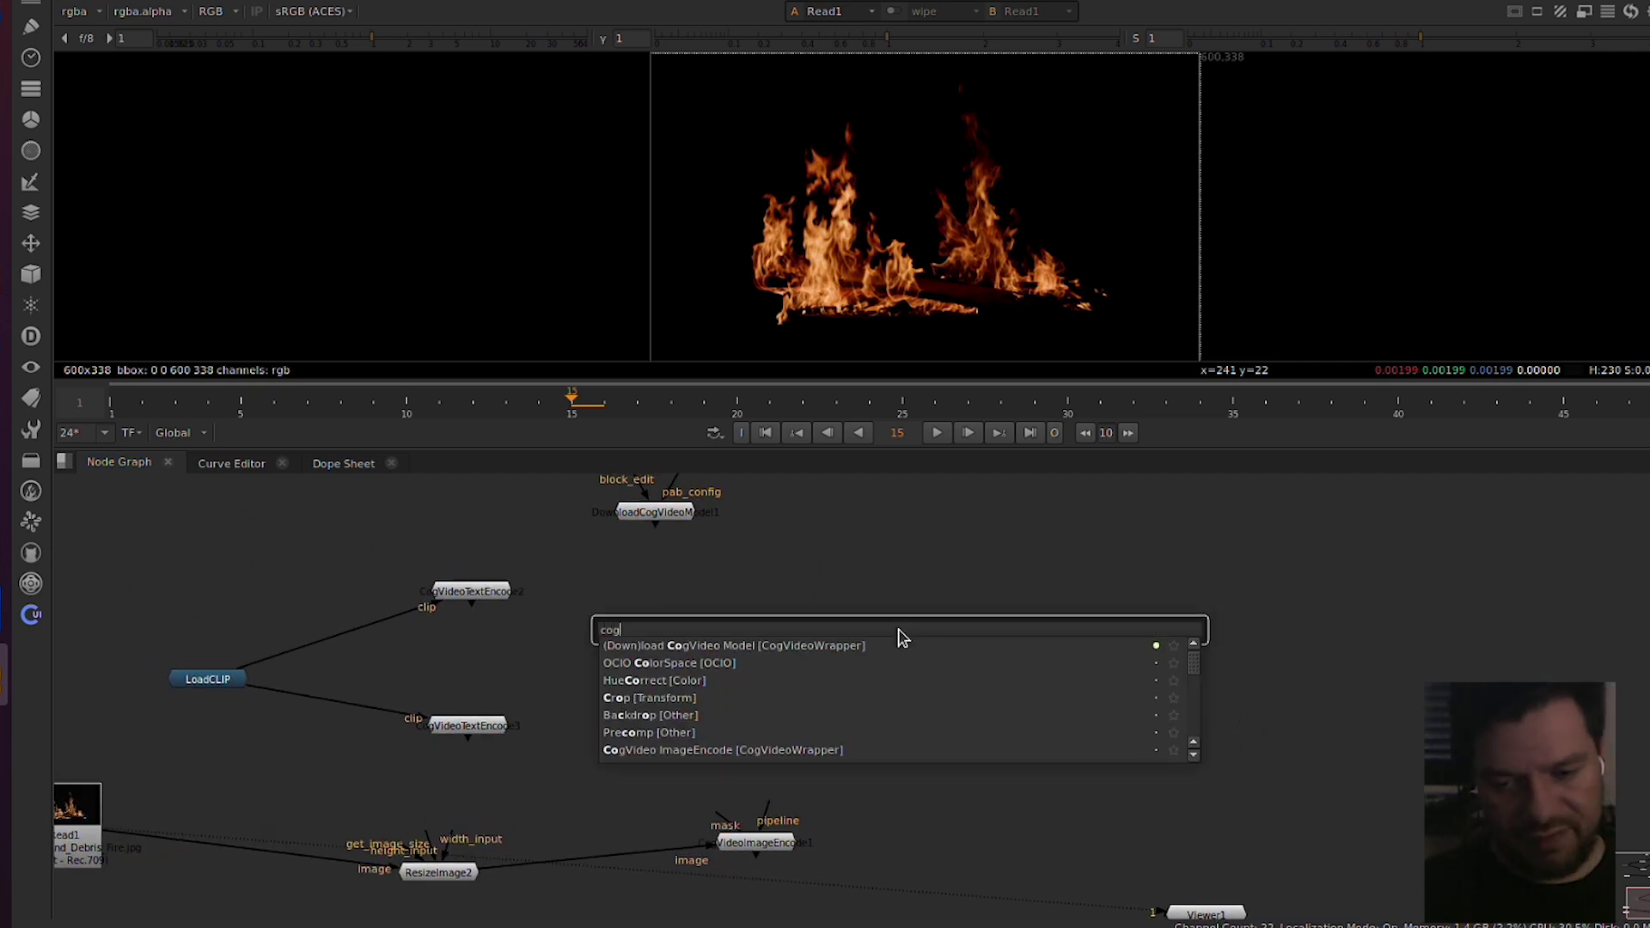
pyautogui.write('v')
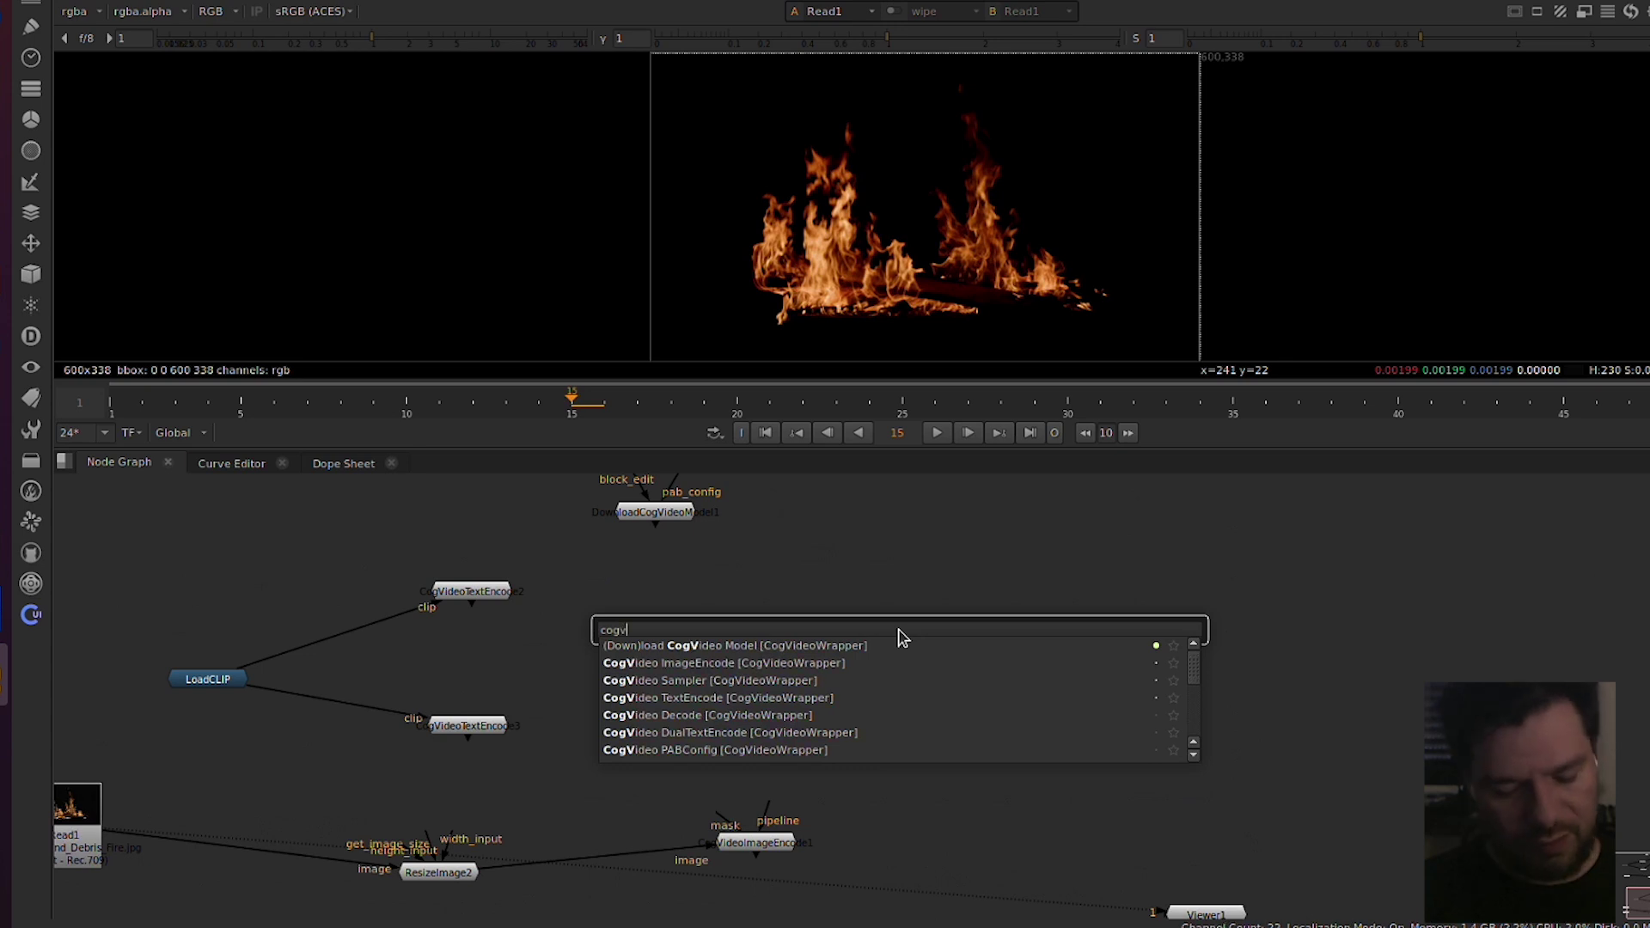
pyautogui.write('ideosamp')
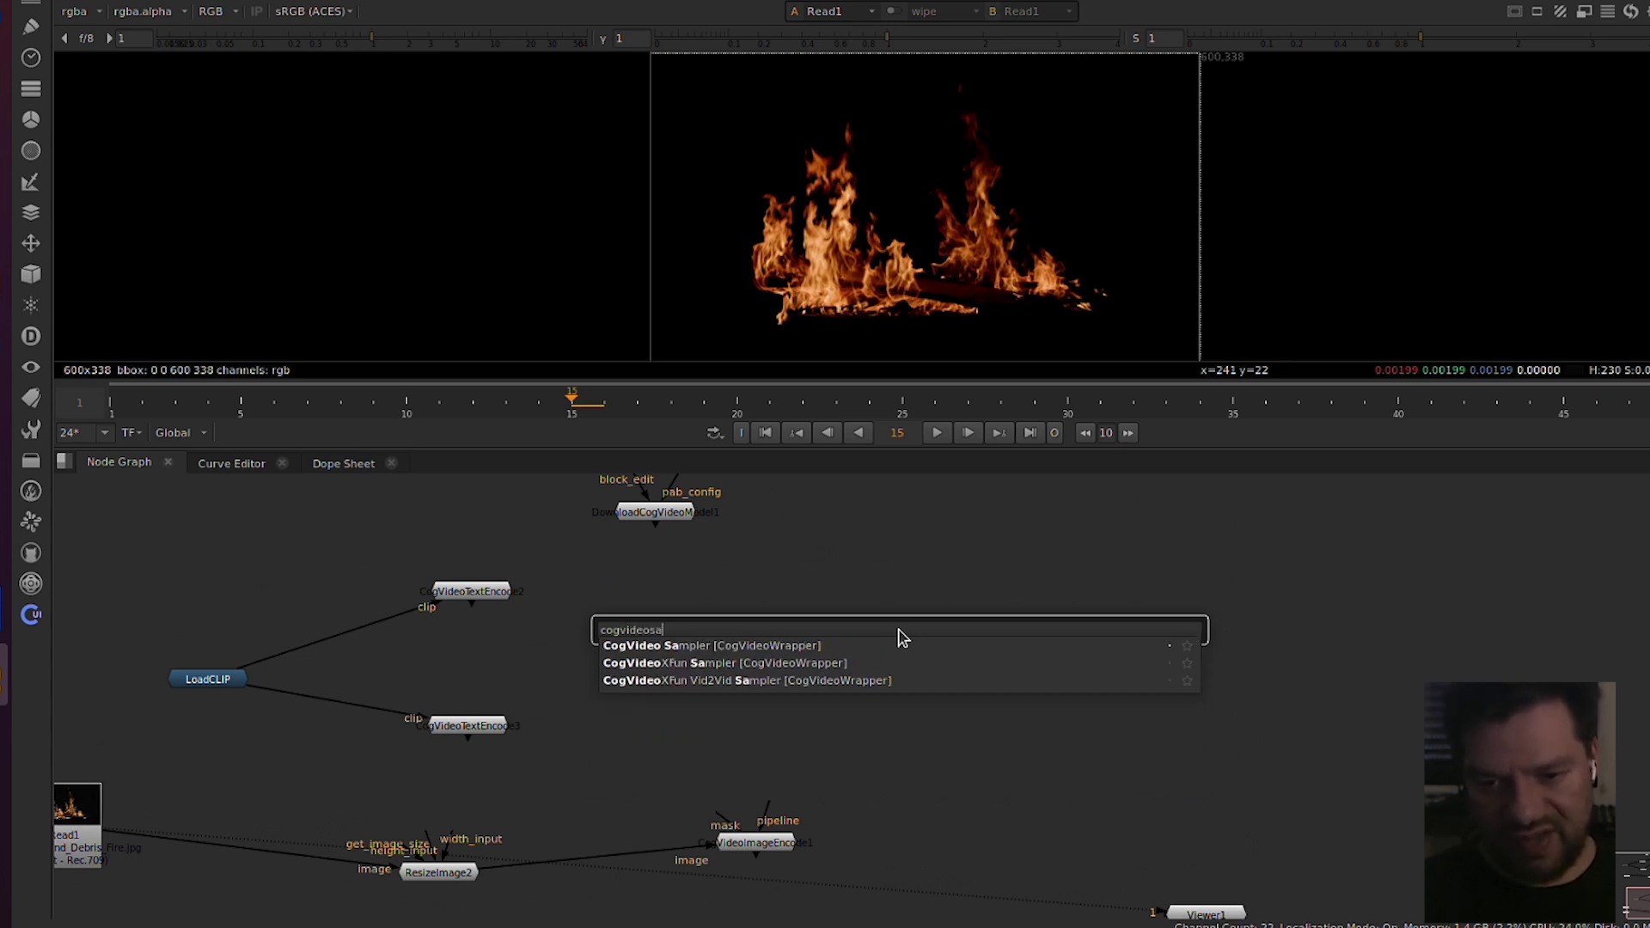
pyautogui.press('Return')
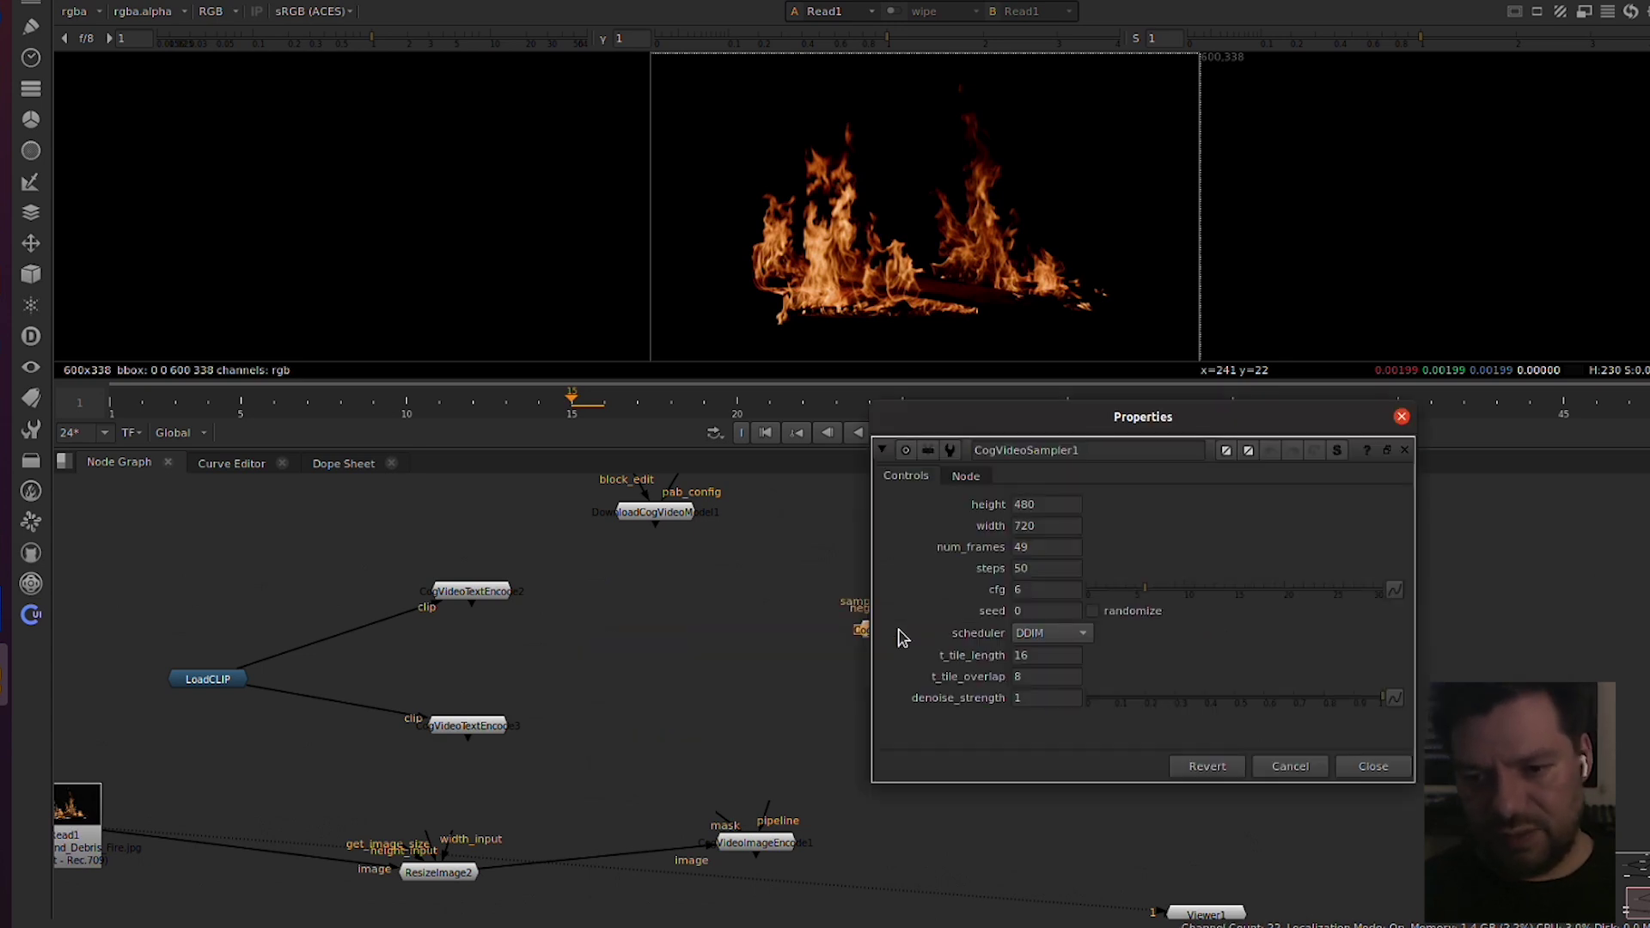
pyautogui.click(1384, 768)
# Step: Connect the sampler's positive input to CogVideoTextEncode2 and check that node's fire prompt
pyautogui.moveTo(907, 636); pyautogui.dragTo(490, 592)
pyautogui.doubleClick(490, 593)
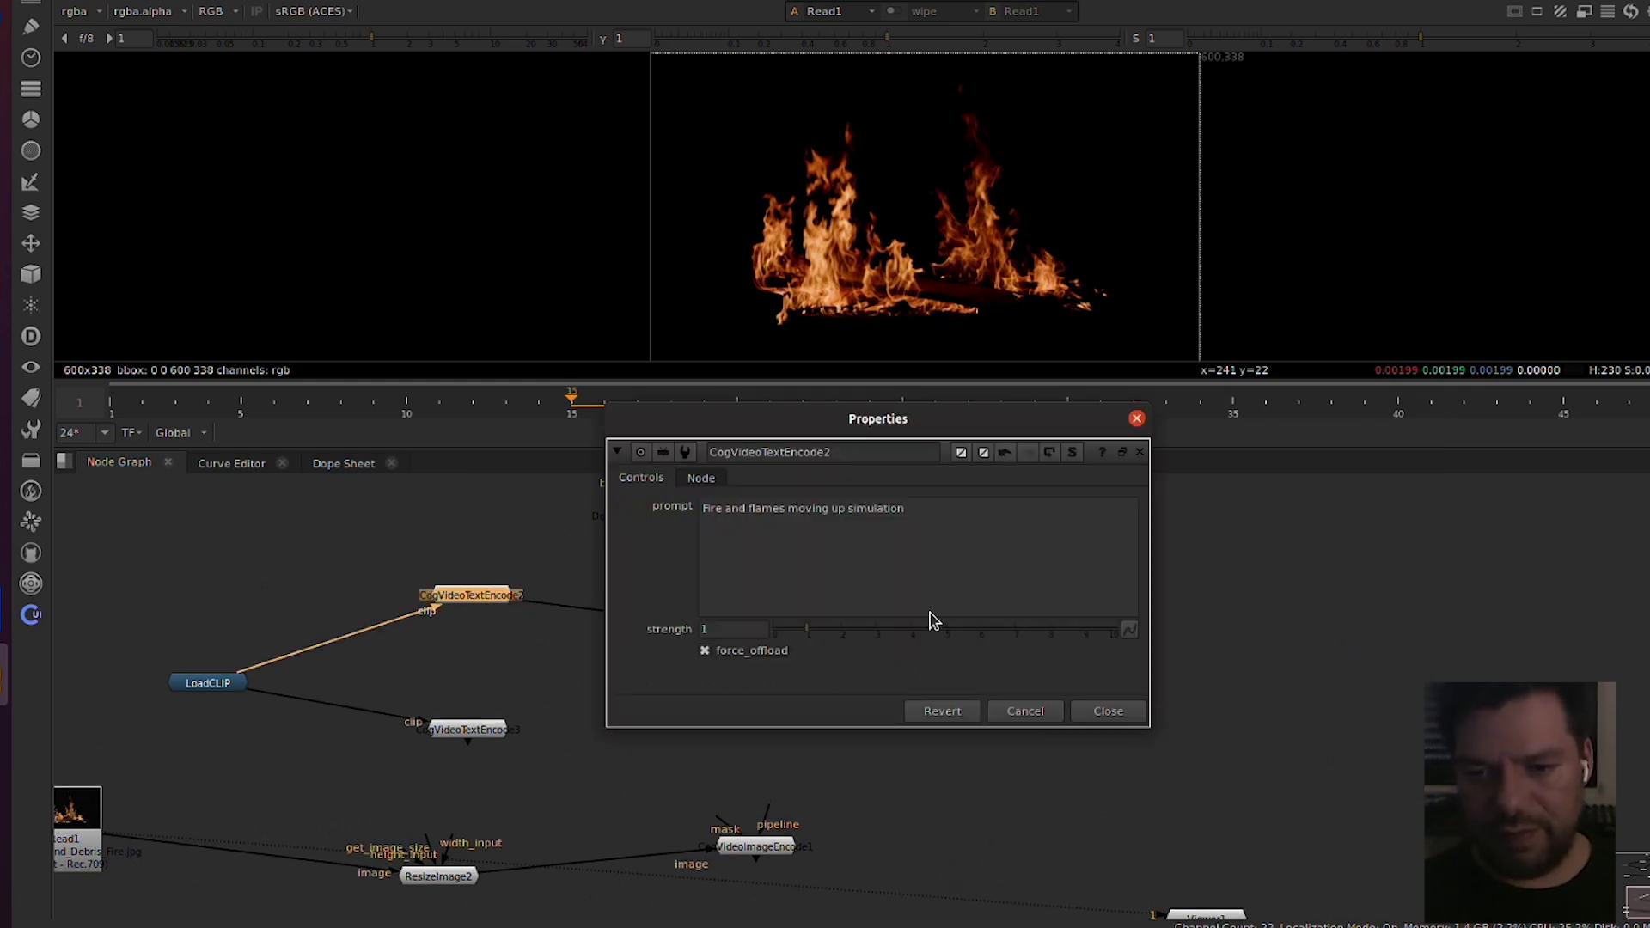
pyautogui.moveTo(929, 523); pyautogui.dragTo(530, 494)
pyautogui.click(1129, 720)
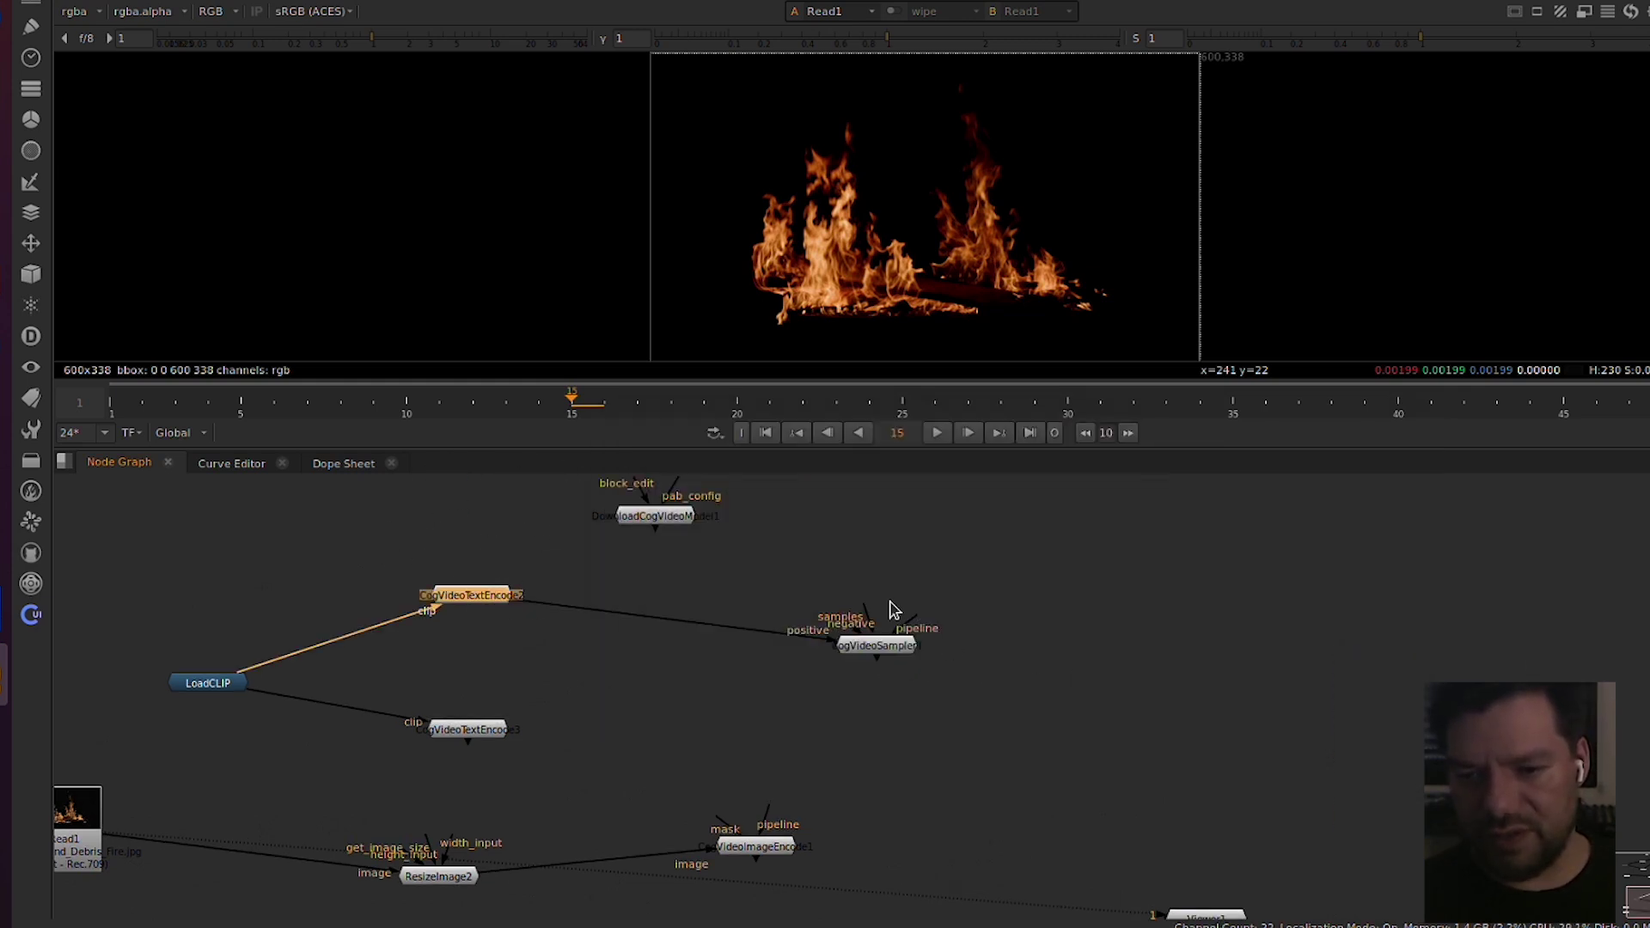
# Step: Connect the sampler's negative input to CogVideoTextEncode3 and check that node's low-quality prompt
pyautogui.moveTo(859, 650); pyautogui.dragTo(490, 727)
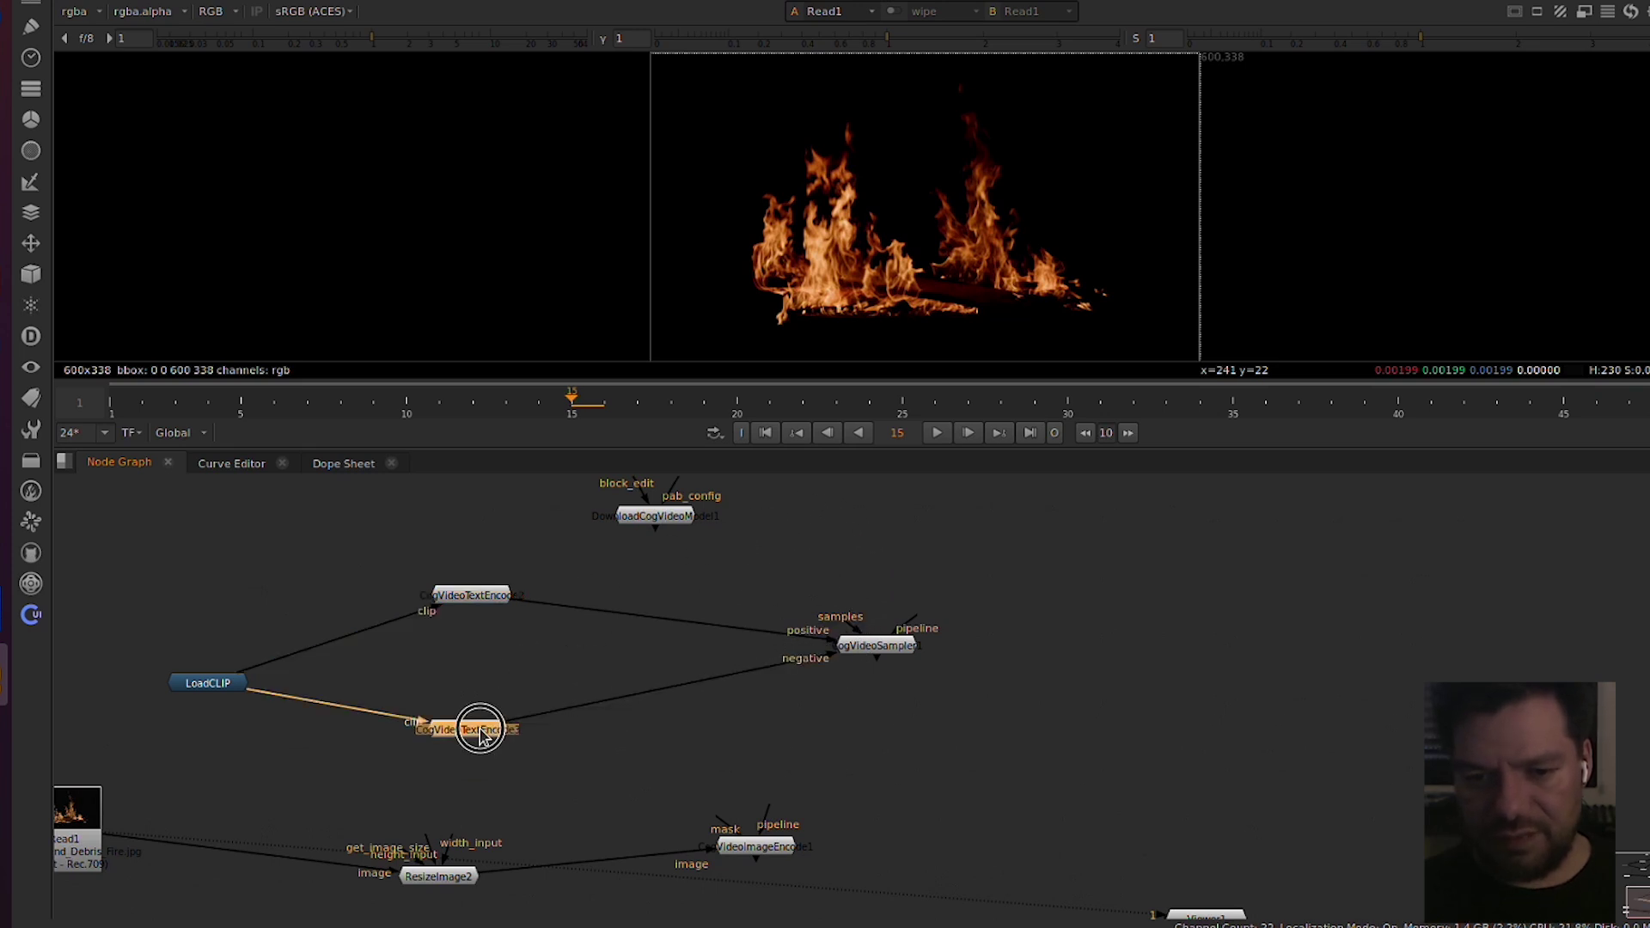
pyautogui.doubleClick(490, 727)
pyautogui.click(1117, 871)
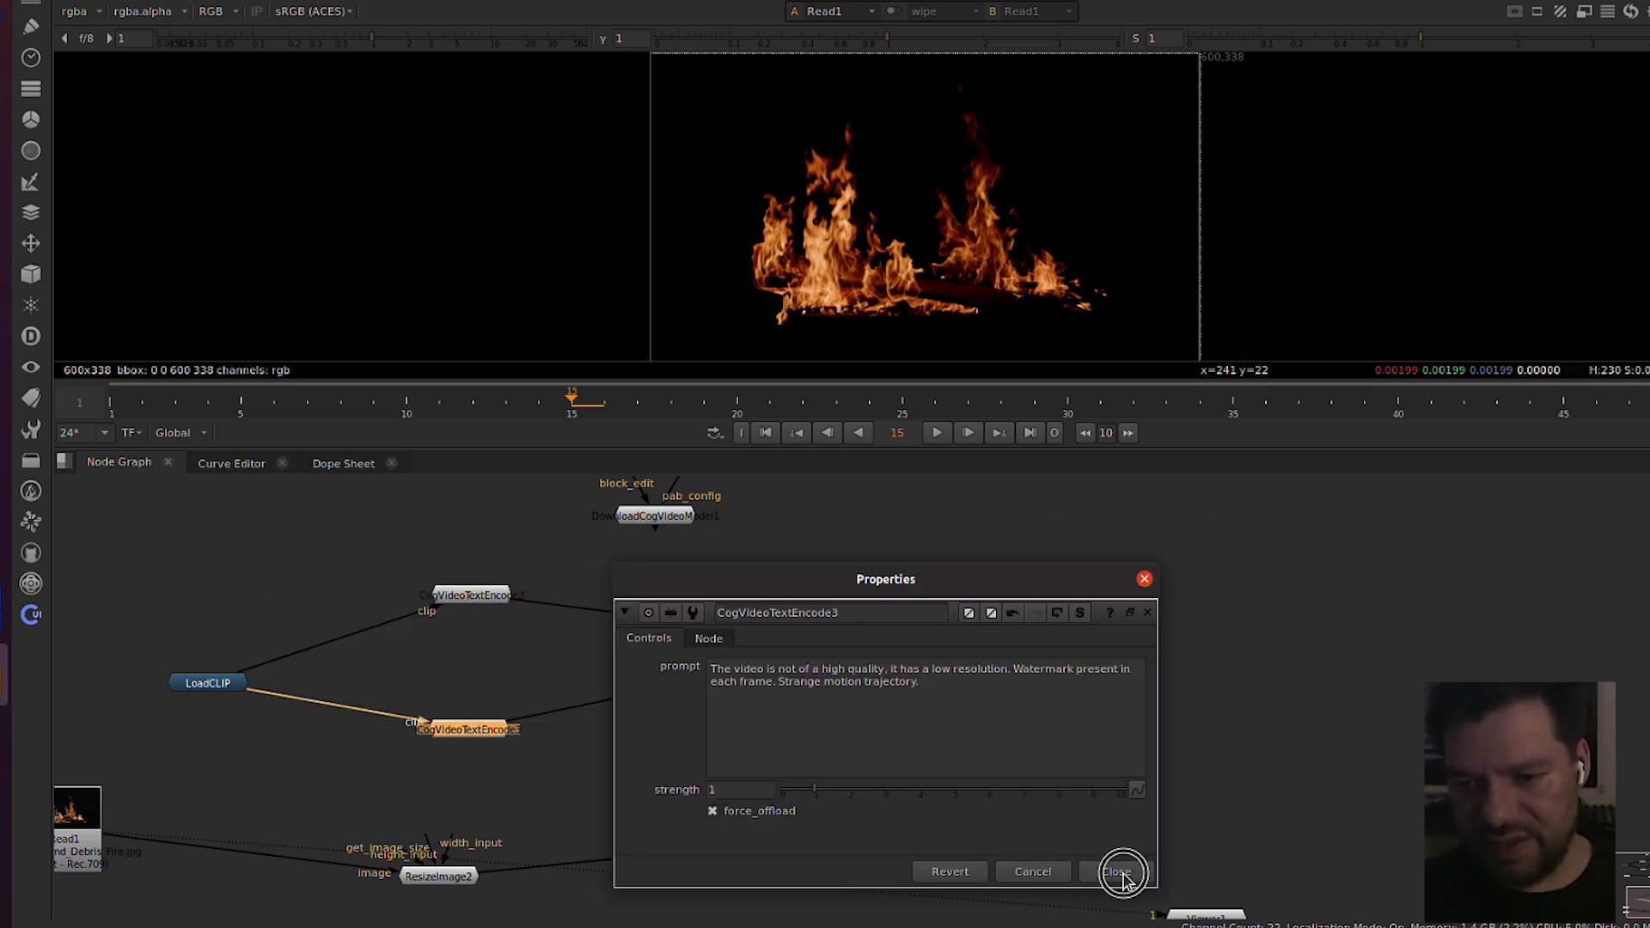
pyautogui.click(893, 665)
# Step: Connect the sampler's pipeline input to DownloadCogVideoModel1, shift the model node aside and check its model selection
pyautogui.moveTo(852, 641); pyautogui.dragTo(854, 569)
pyautogui.moveTo(916, 640); pyautogui.dragTo(656, 521)
pyautogui.moveTo(664, 516); pyautogui.dragTo(628, 514)
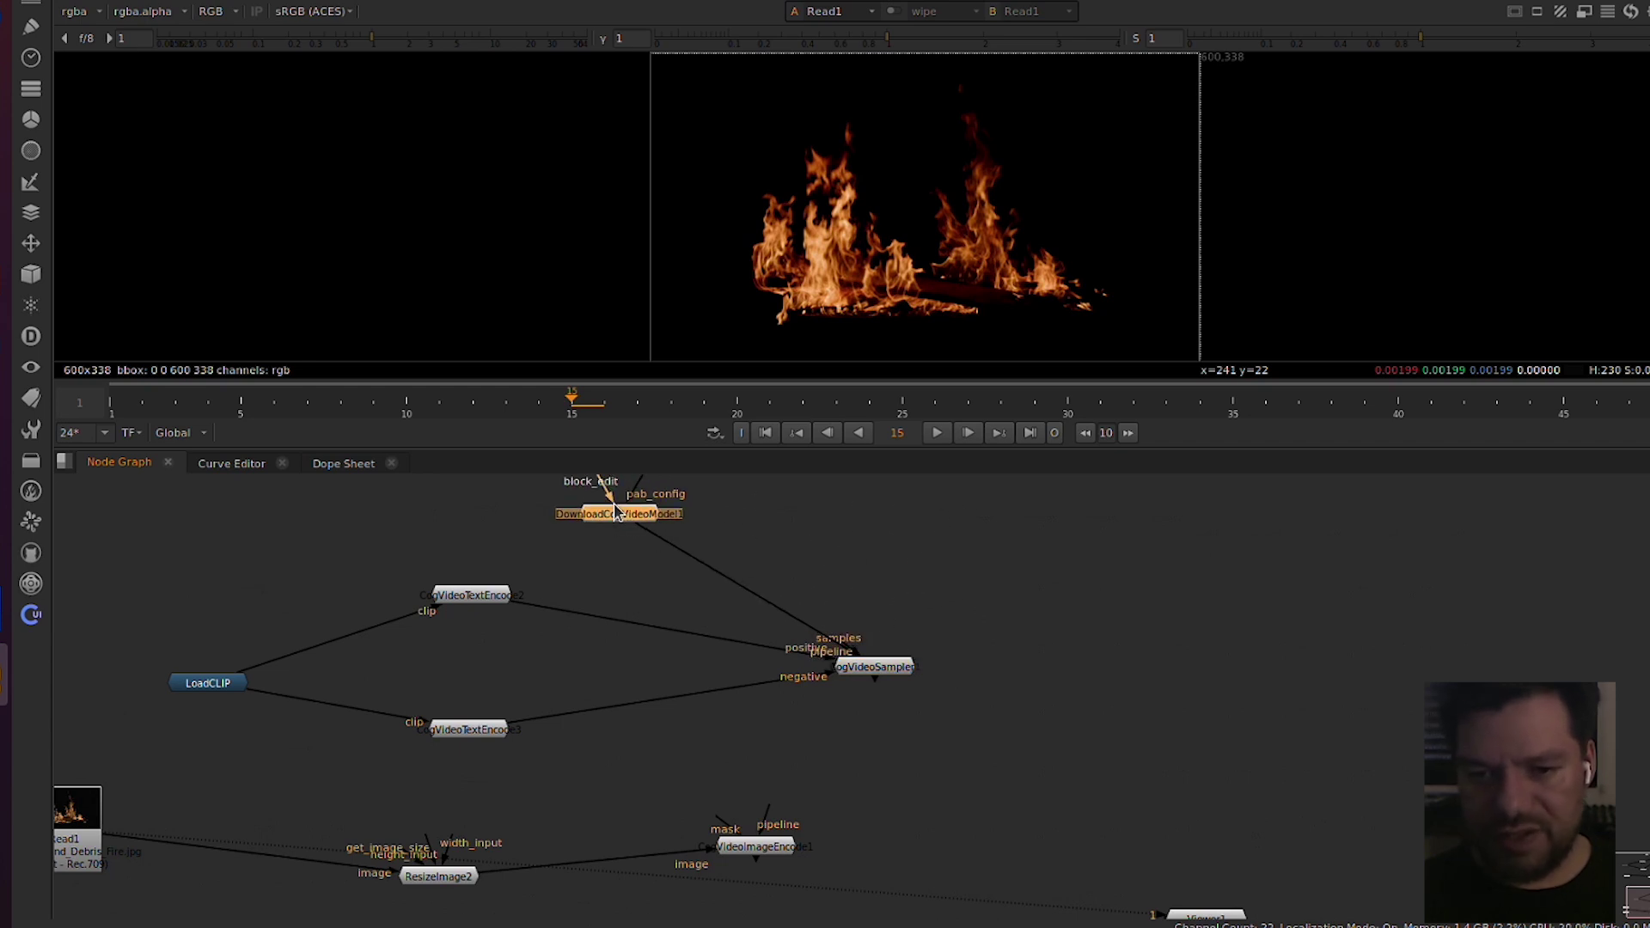
pyautogui.doubleClick(630, 512)
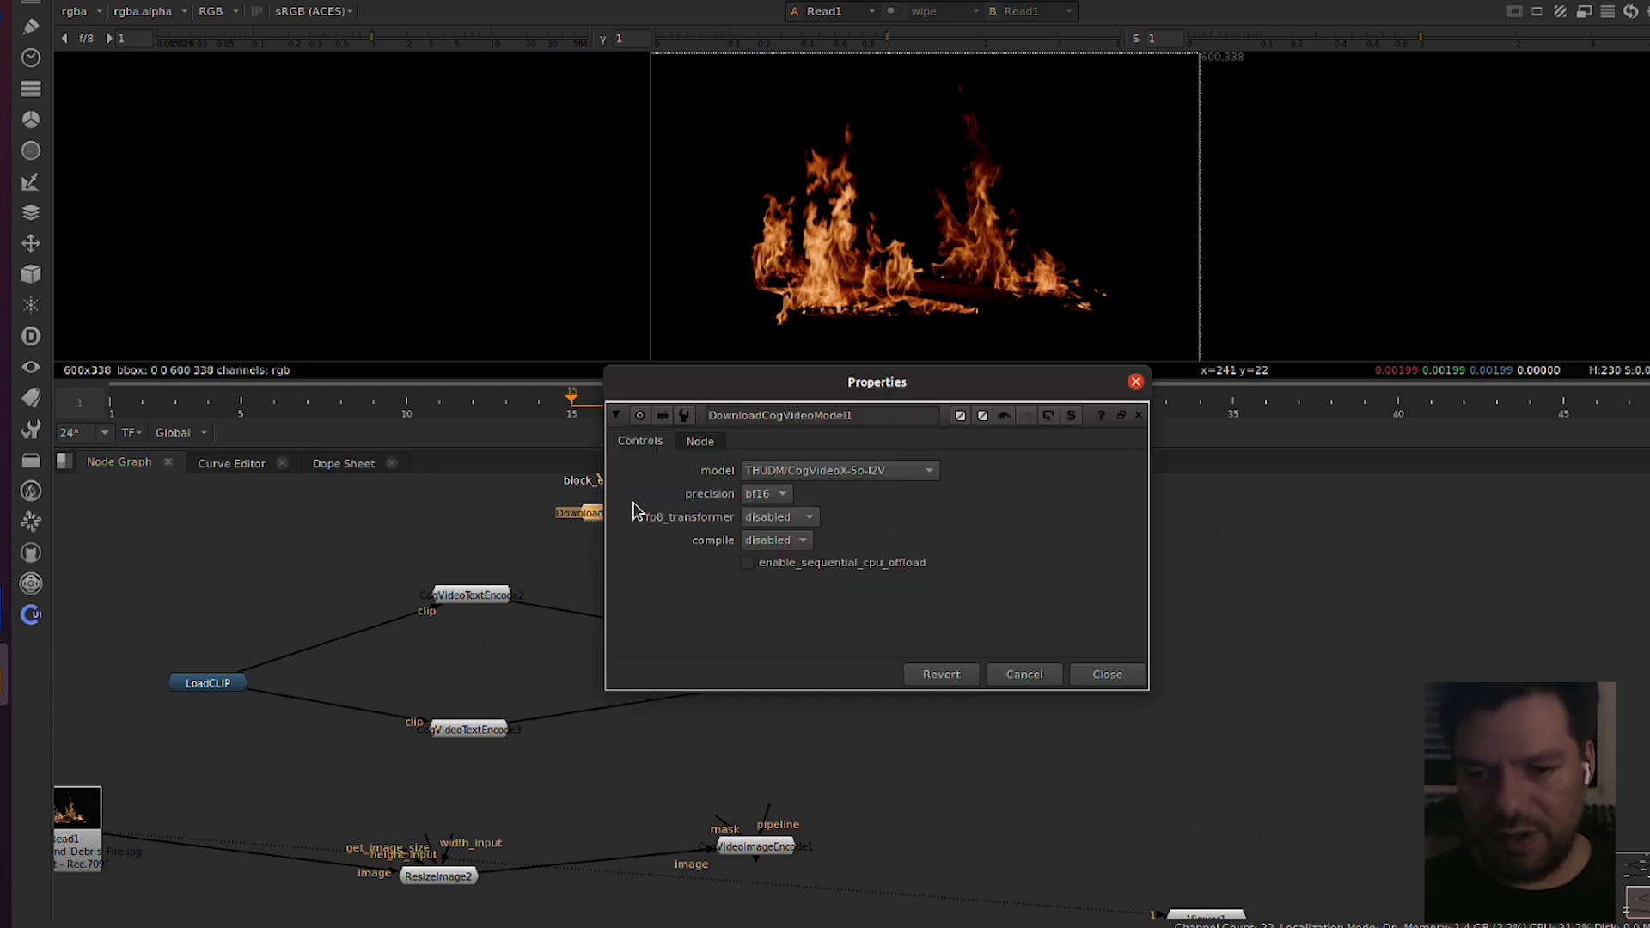
pyautogui.click(898, 479)
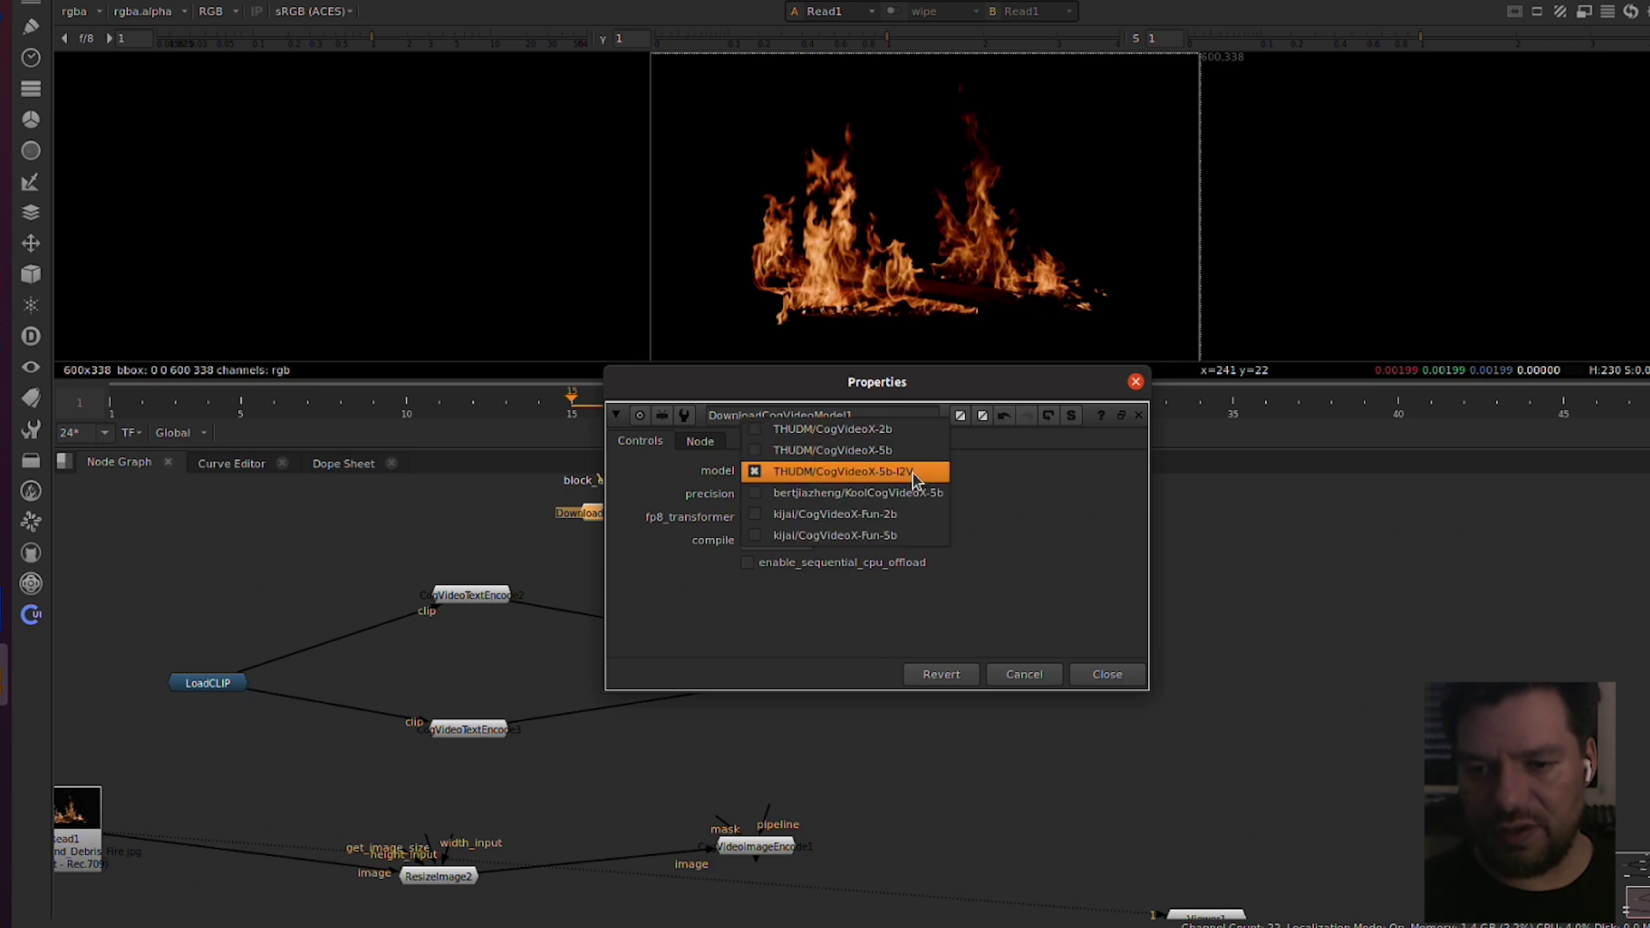
pyautogui.click(1071, 601)
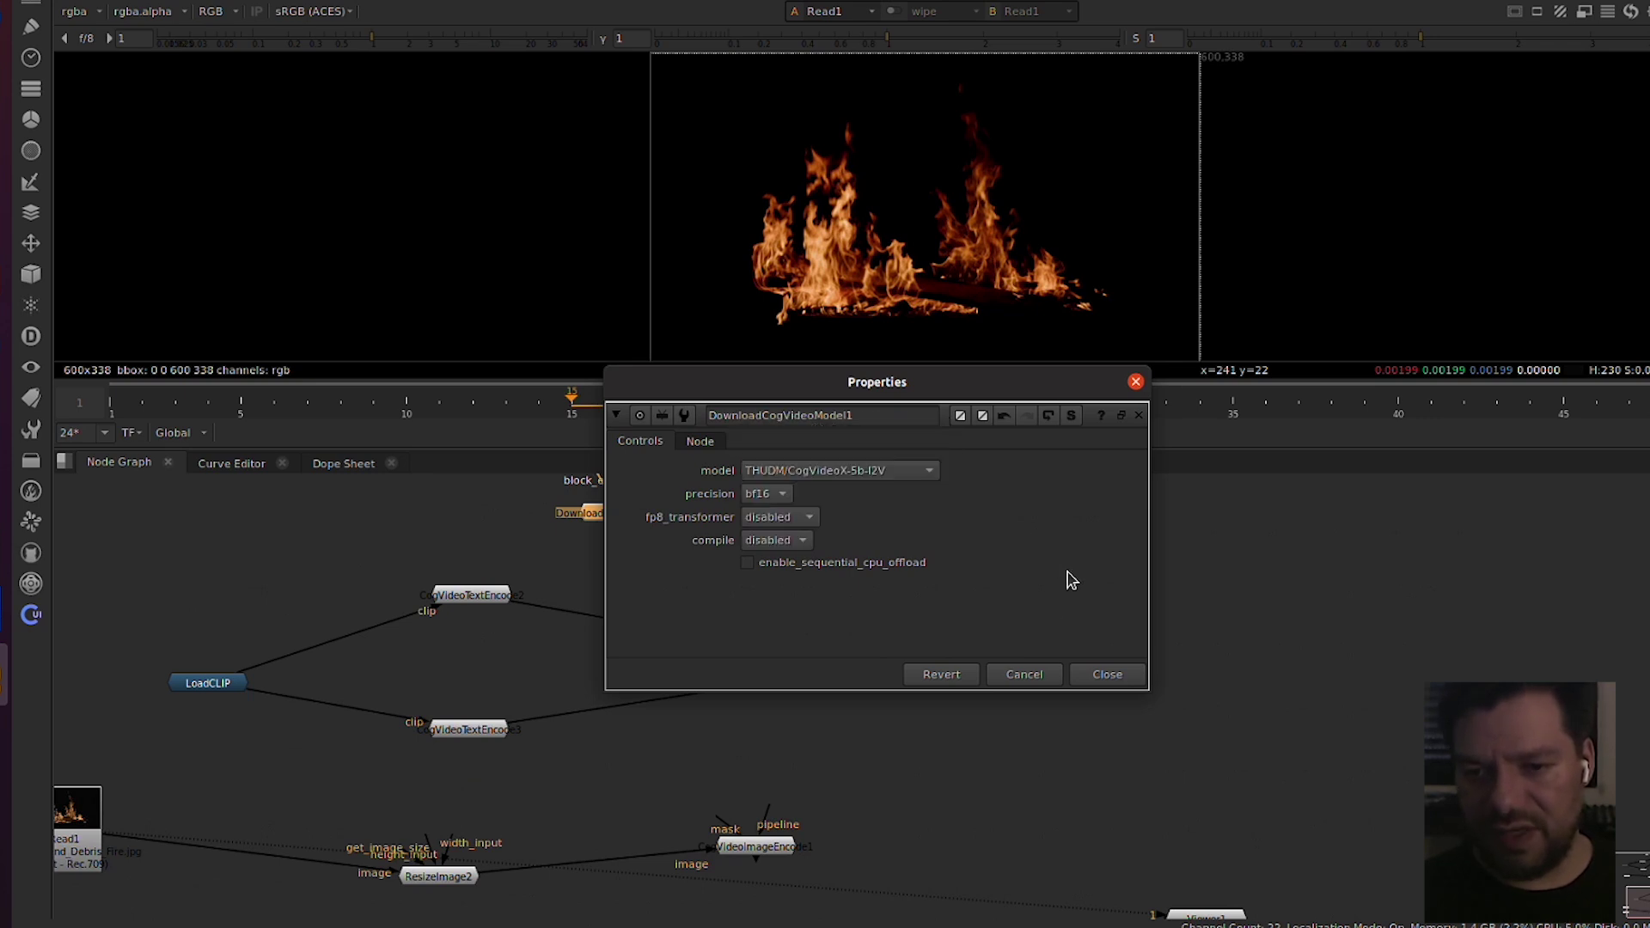
pyautogui.click(1109, 674)
# Step: Connect the image_cond_latents input of CogVideoSampler1 to CogVideoImageEncode1
pyautogui.click(888, 676)
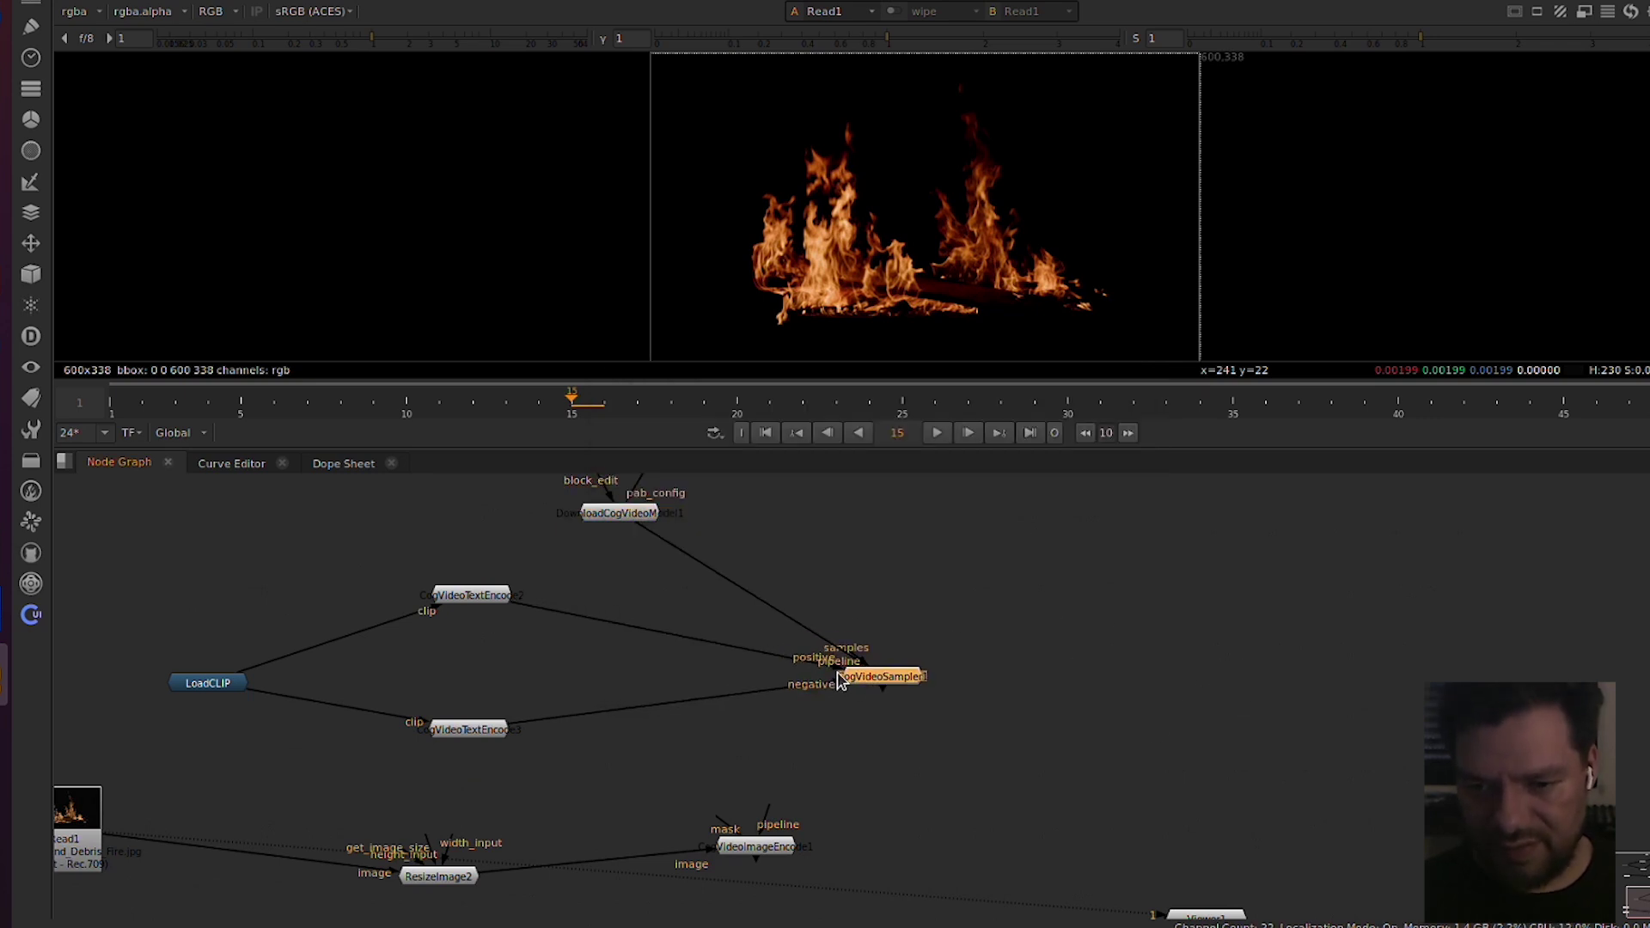
pyautogui.scroll(-1, 898, 679)
pyautogui.scroll(6, 902, 677)
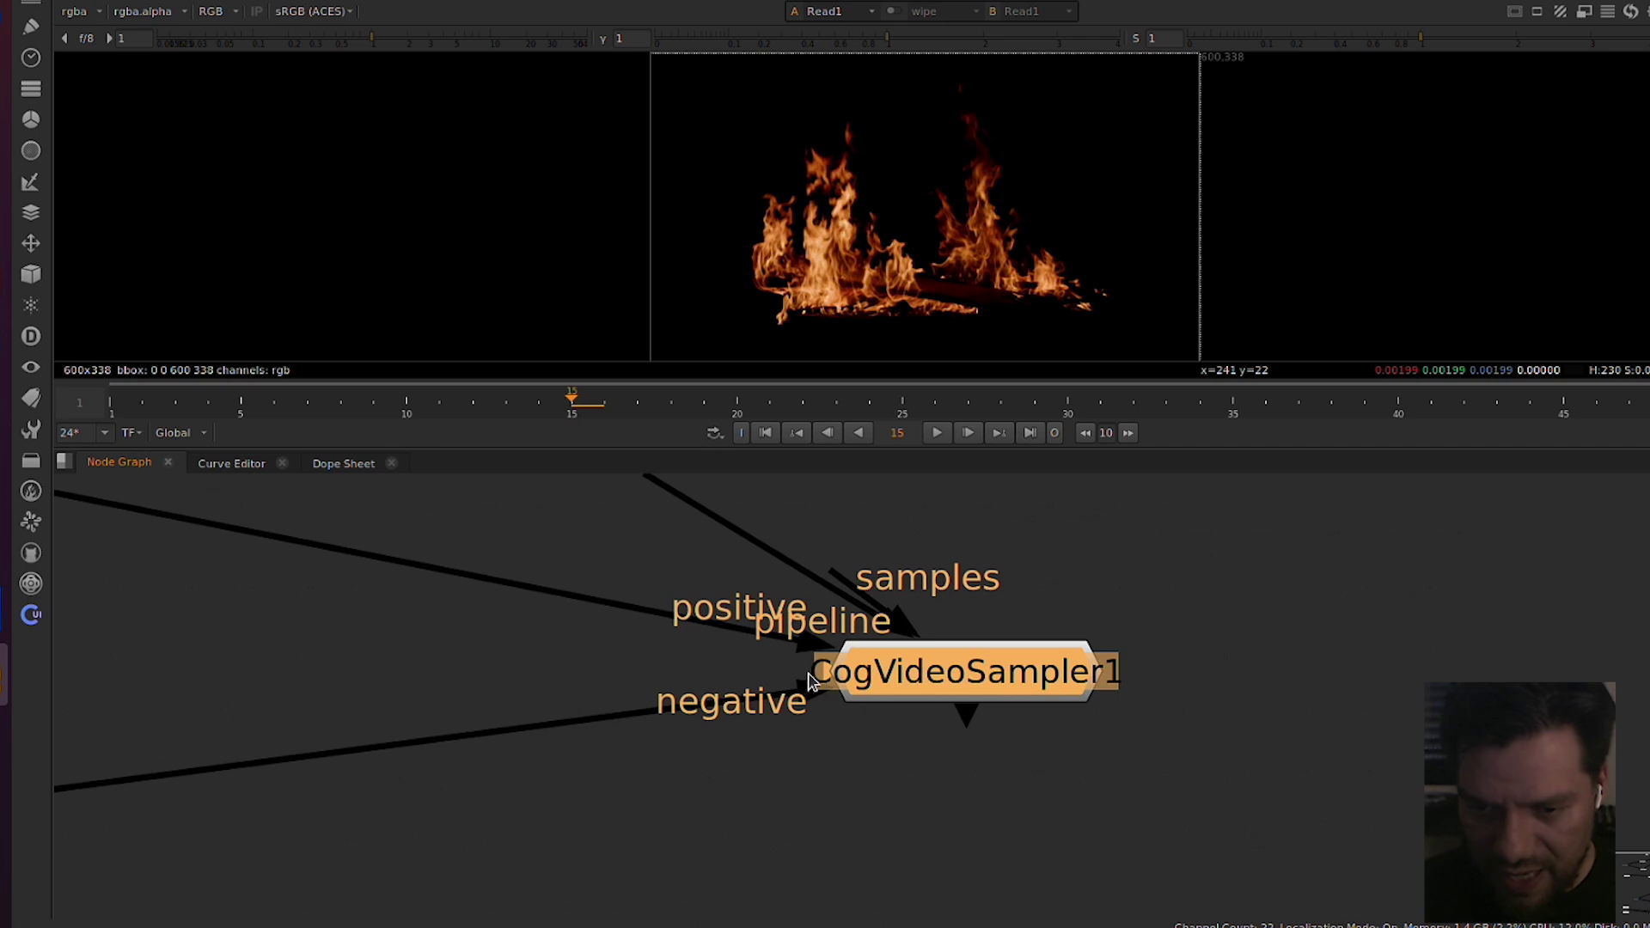
pyautogui.click(908, 676)
pyautogui.moveTo(796, 670); pyautogui.dragTo(527, 737)
pyautogui.scroll(-6, 550, 729)
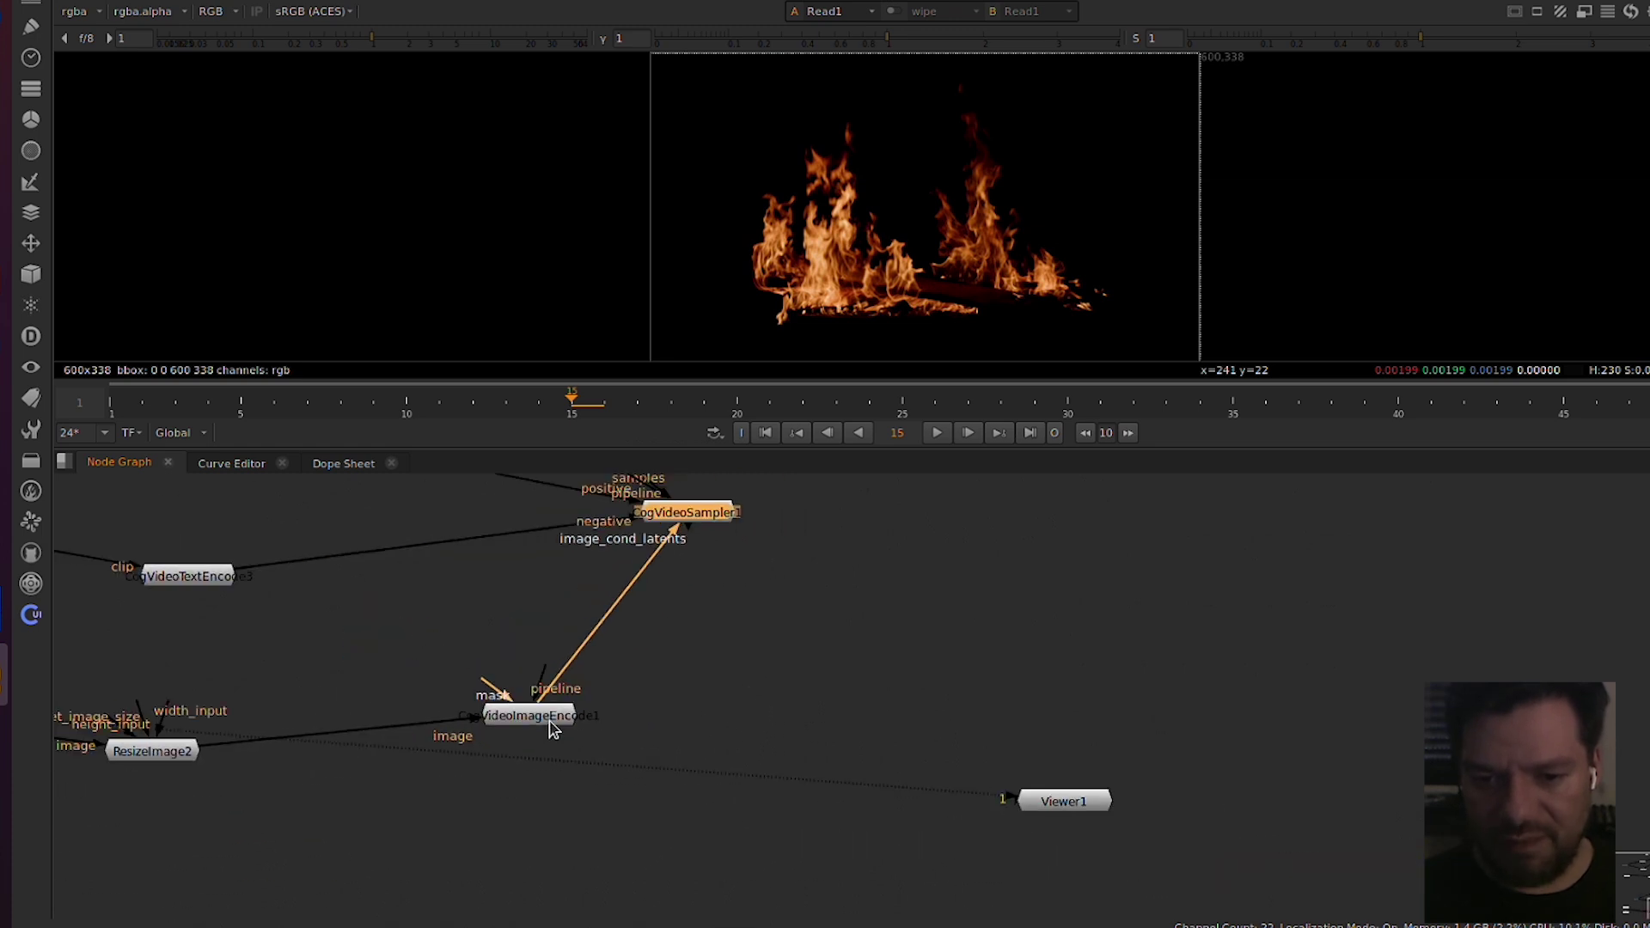
# Step: Move CogVideoImageEncode1 so it sits beneath the sampler
pyautogui.moveTo(722, 593); pyautogui.dragTo(675, 705)
pyautogui.moveTo(646, 623); pyautogui.dragTo(623, 556)
pyautogui.moveTo(505, 812); pyautogui.dragTo(653, 823)
pyautogui.scroll(1, 653, 829)
pyautogui.moveTo(655, 844); pyautogui.dragTo(744, 868)
pyautogui.scroll(1, 752, 836)
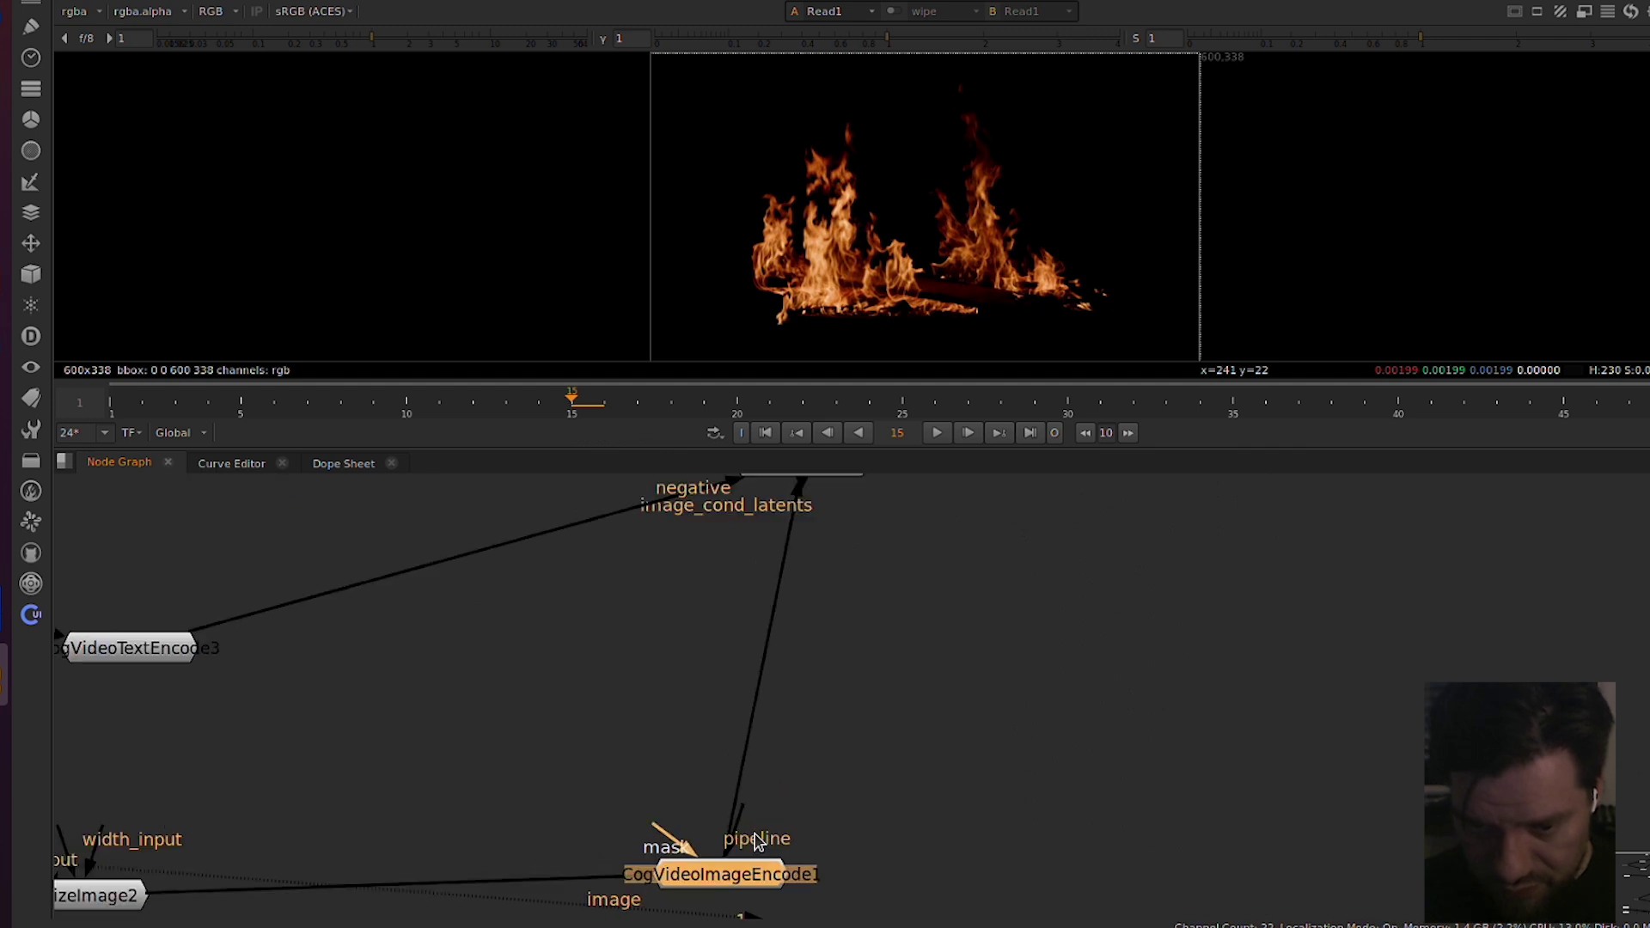
# Step: Connect the pipeline input of CogVideoImageEncode1 to DownloadCogVideoModel1
pyautogui.moveTo(831, 807); pyautogui.dragTo(825, 893)
pyautogui.moveTo(752, 715); pyautogui.dragTo(769, 634)
pyautogui.click(376, 539)
pyautogui.scroll(-5, 895, 725)
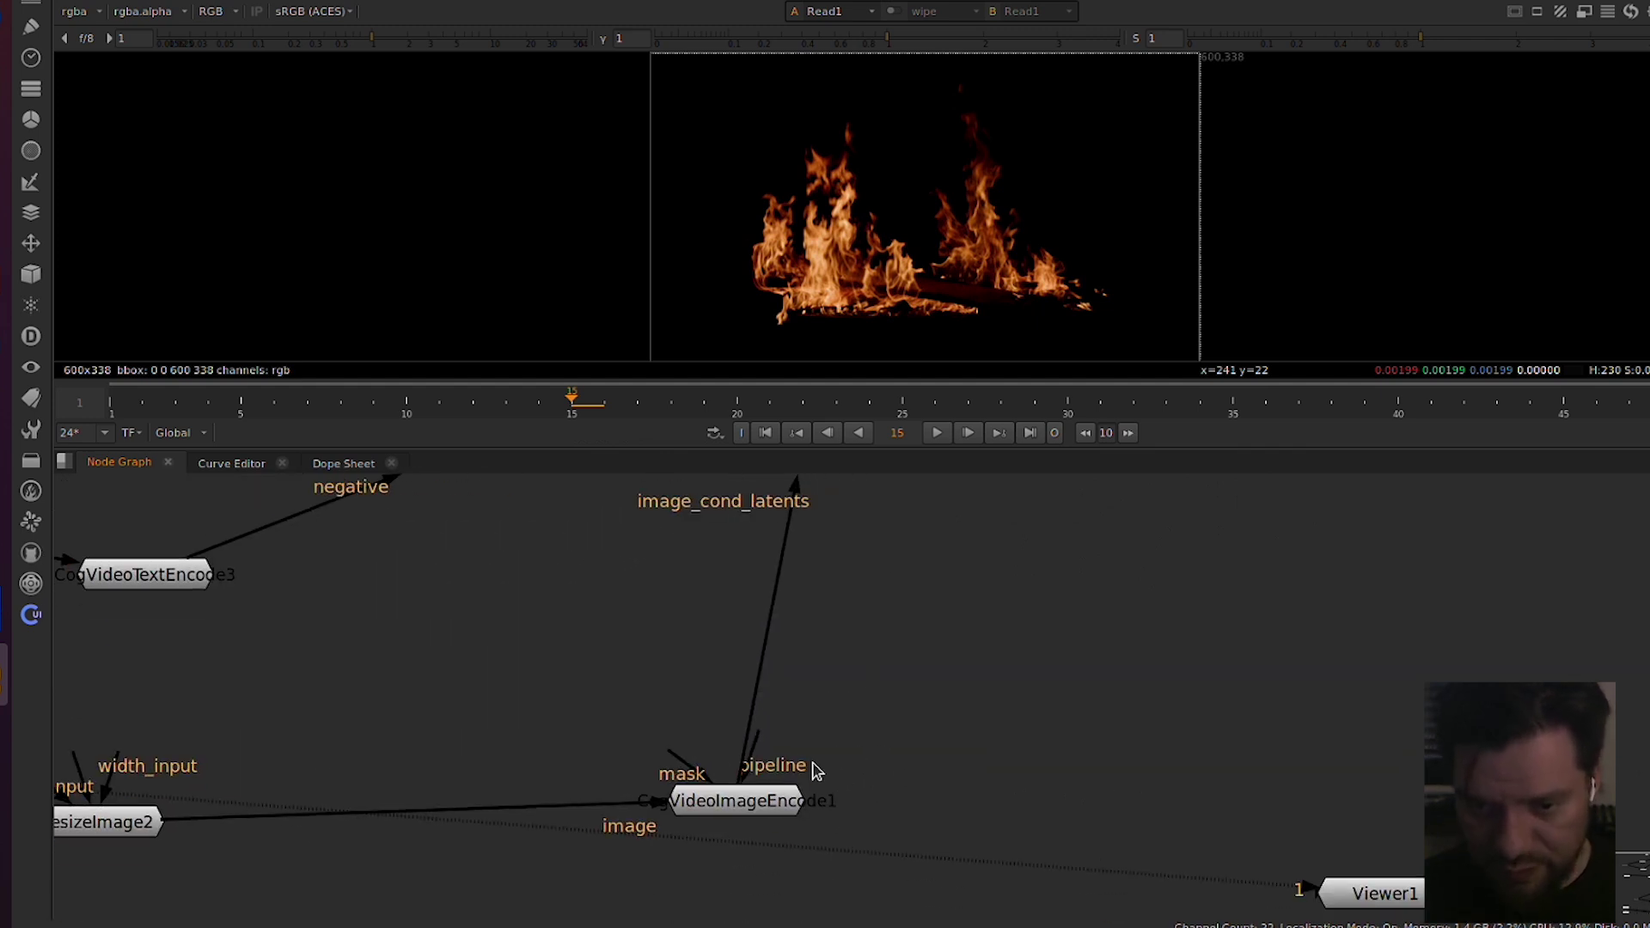
pyautogui.moveTo(782, 694); pyautogui.dragTo(588, 607)
pyautogui.moveTo(1161, 770); pyautogui.dragTo(999, 550)
pyautogui.moveTo(972, 785); pyautogui.dragTo(925, 574)
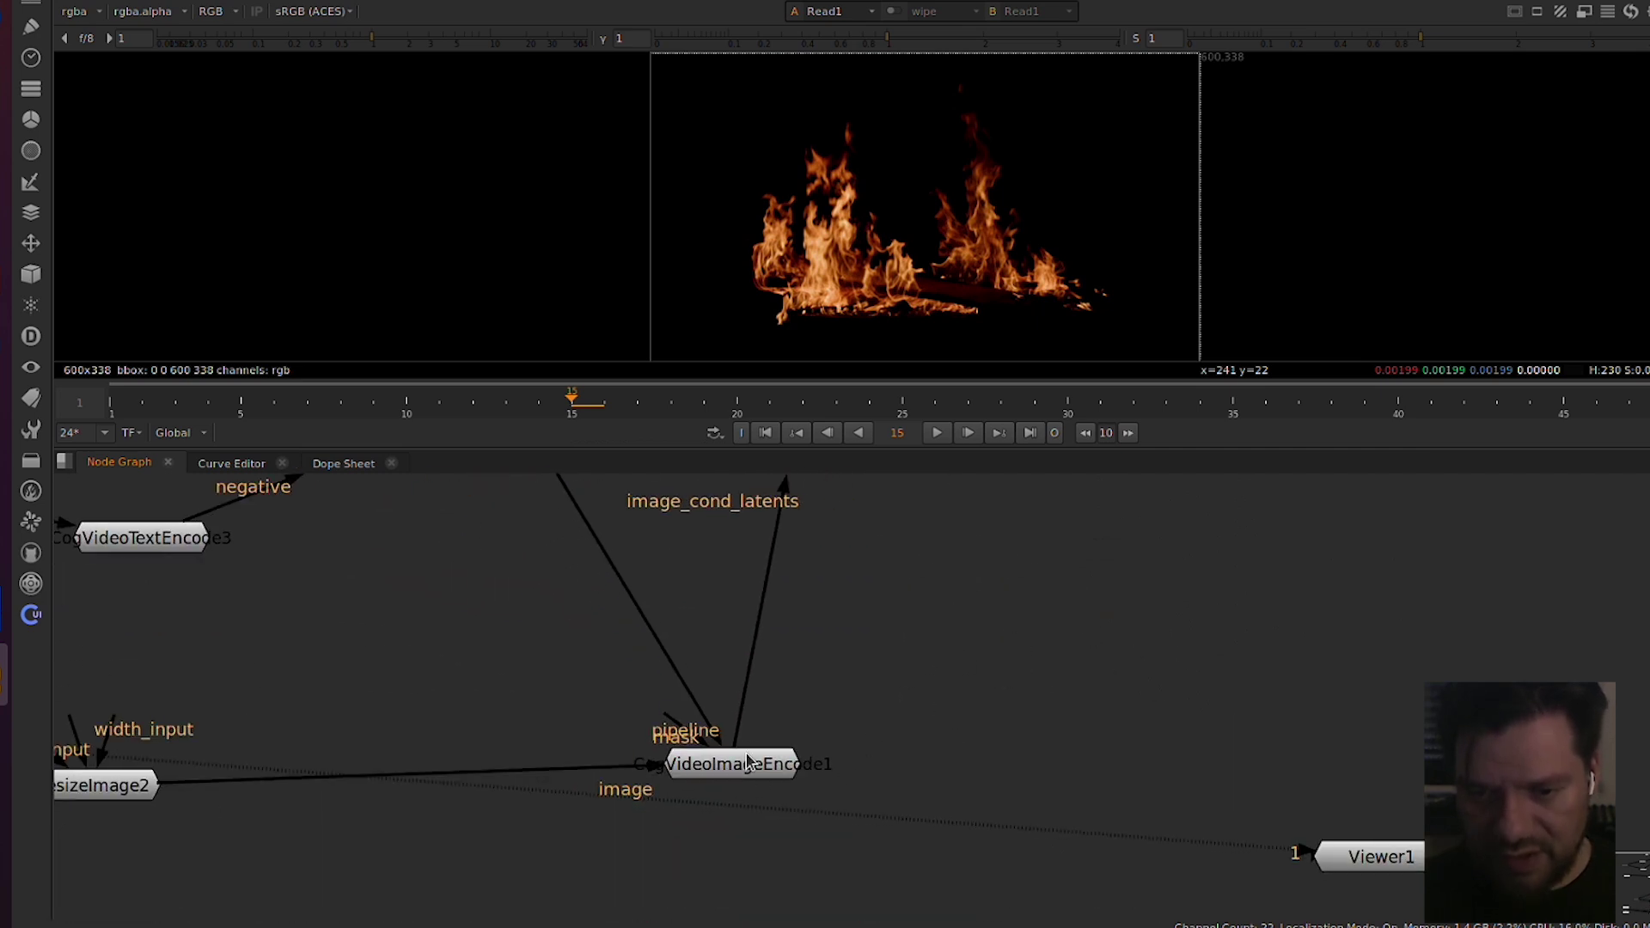
# Step: Check that the height and width in the properties of CogVideoSampler1 match those of ResizeImage2
pyautogui.moveTo(745, 758); pyautogui.dragTo(741, 778)
pyautogui.scroll(6, 898, 713)
pyautogui.moveTo(791, 710); pyautogui.dragTo(791, 770)
pyautogui.scroll(-4, 921, 619)
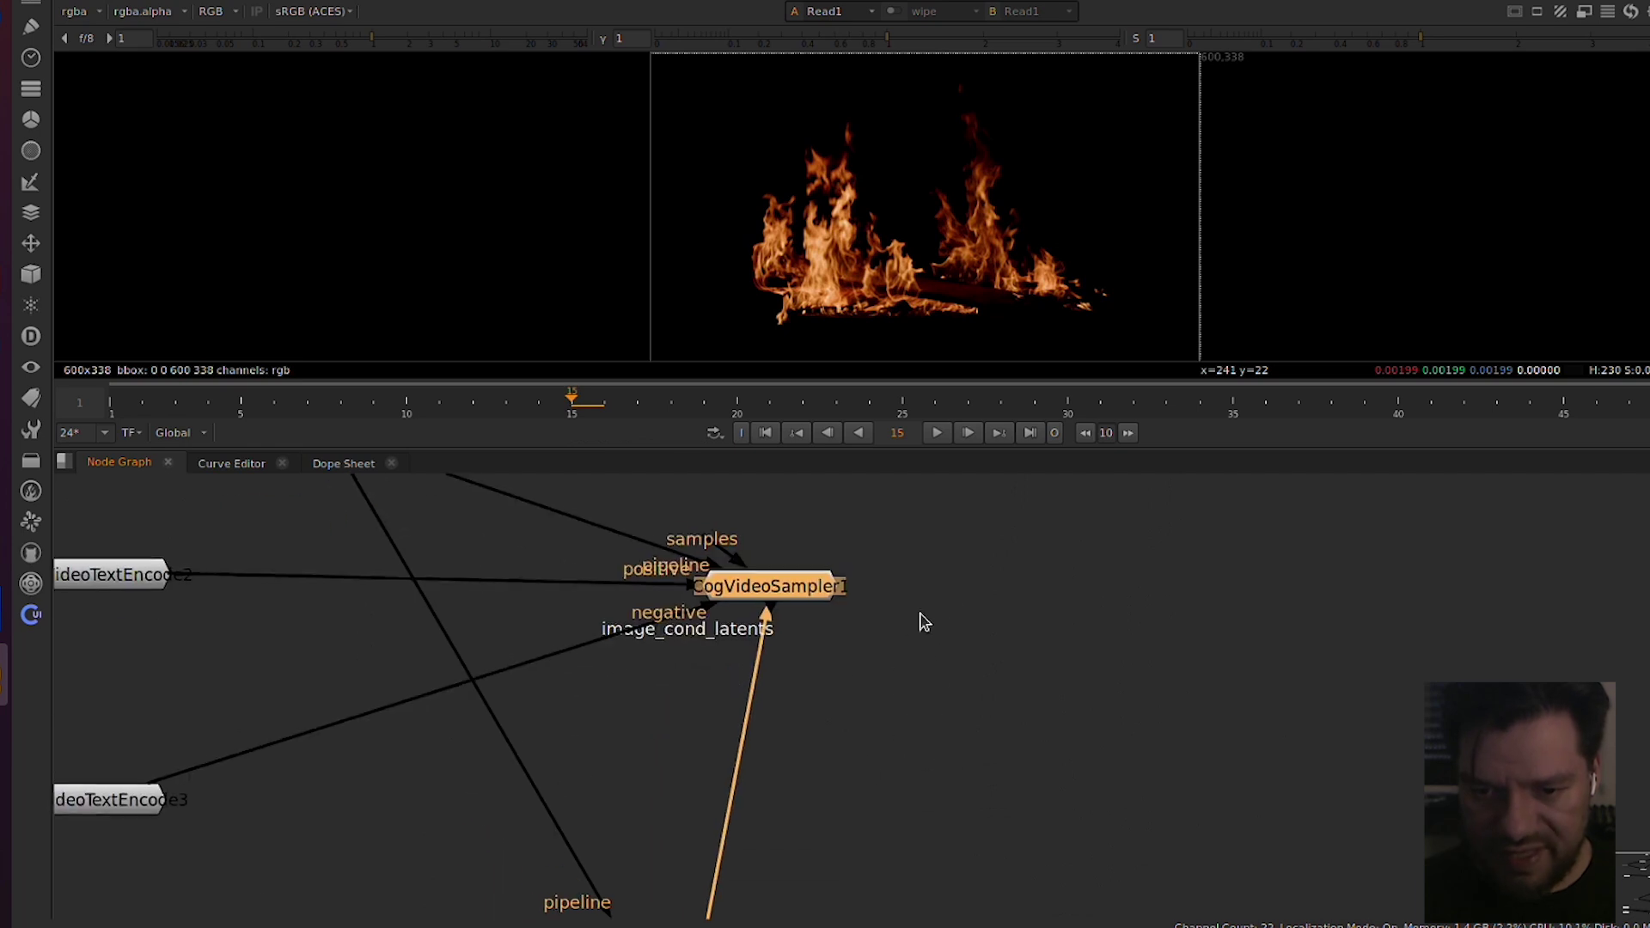
pyautogui.doubleClick(786, 588)
pyautogui.moveTo(502, 452); pyautogui.dragTo(1253, 493)
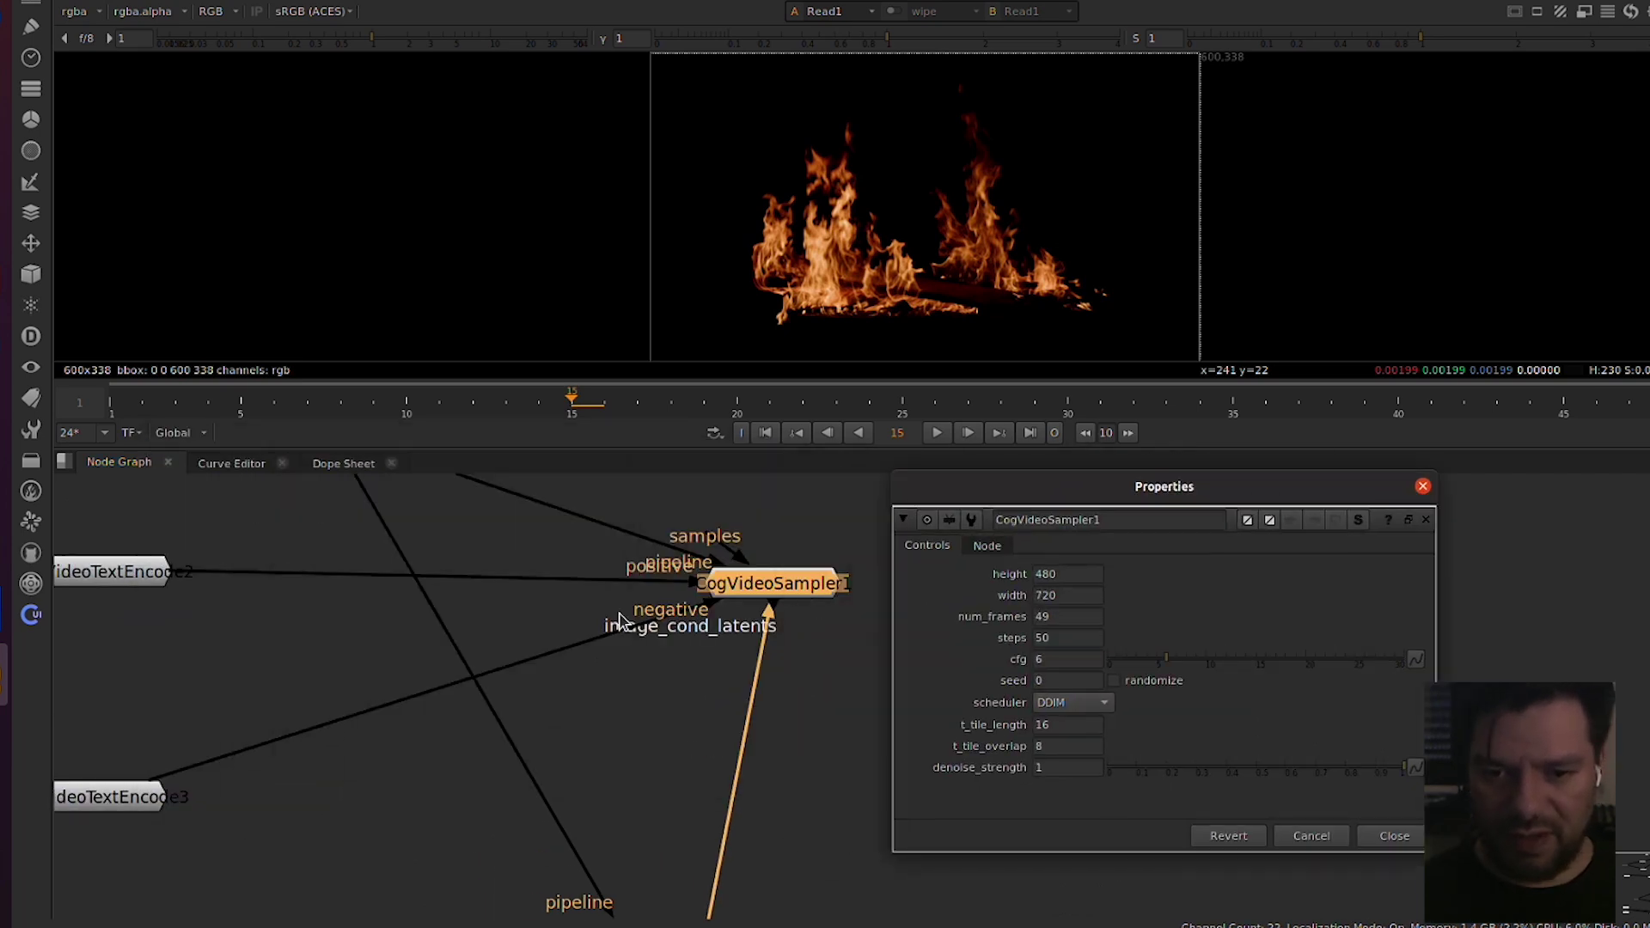
pyautogui.scroll(-3, 757, 671)
pyautogui.moveTo(758, 666); pyautogui.dragTo(759, 702)
pyautogui.moveTo(1072, 575); pyautogui.dragTo(828, 612)
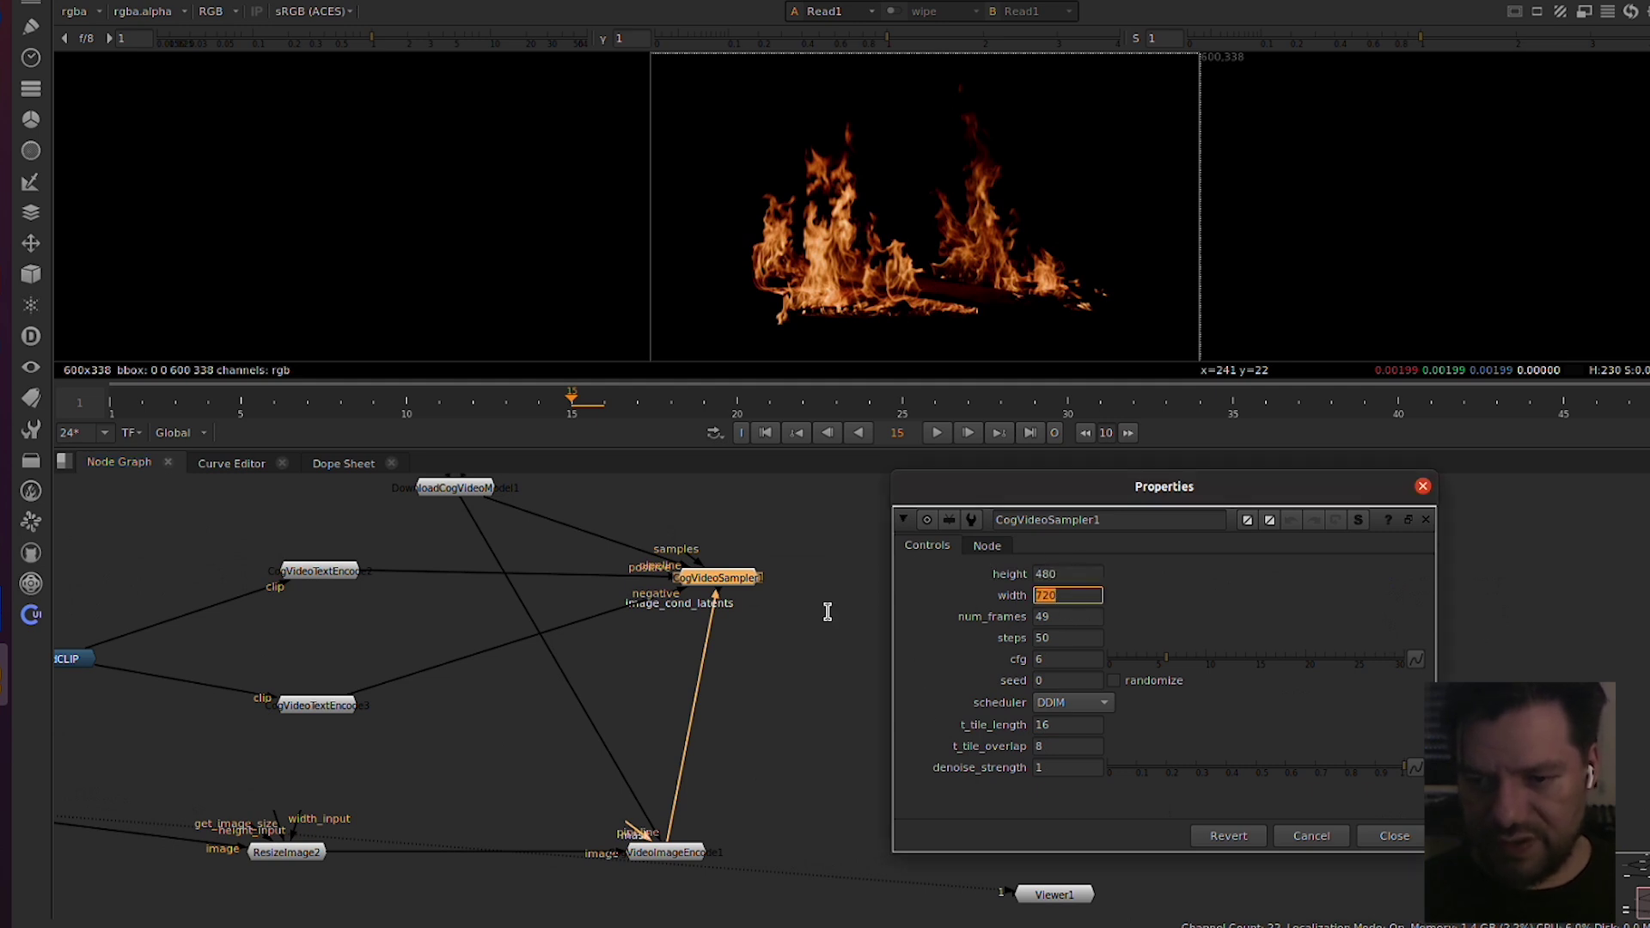
pyautogui.doubleClick(301, 853)
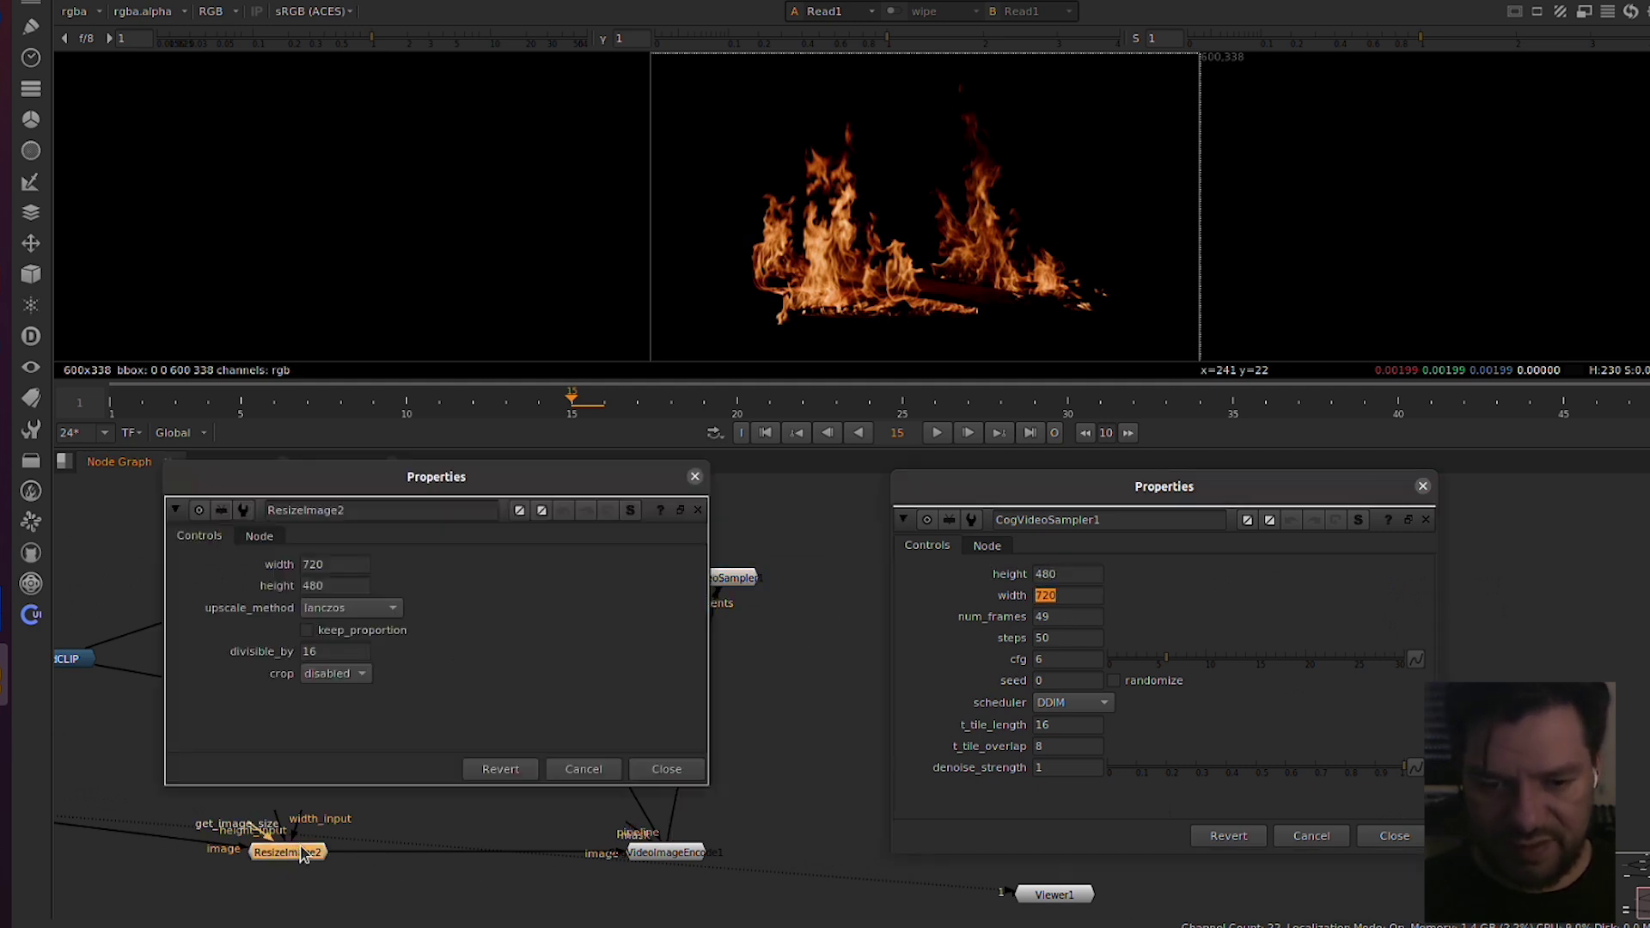
pyautogui.click(672, 769)
pyautogui.click(1212, 593)
pyautogui.click(763, 754)
pyautogui.moveTo(826, 598); pyautogui.dragTo(824, 612)
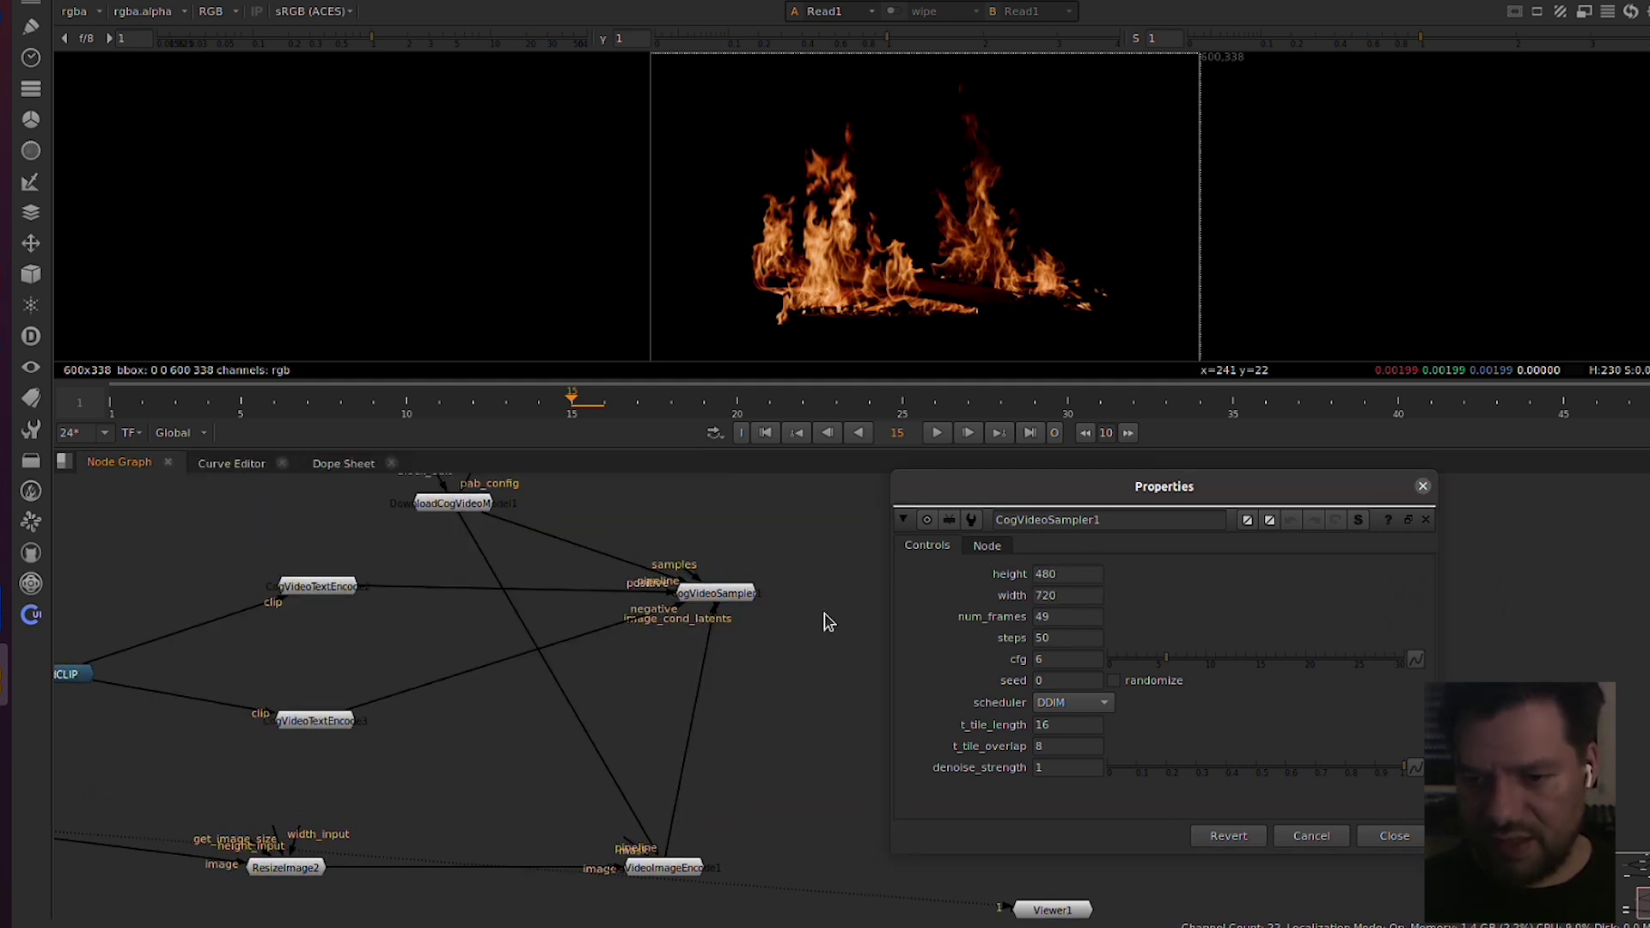
# Step: Set the seed of CogVideoSampler1 to 123435 and enable randomize, leaving the scheduler on DDIM
pyautogui.click(1094, 696)
pyautogui.click(1084, 702)
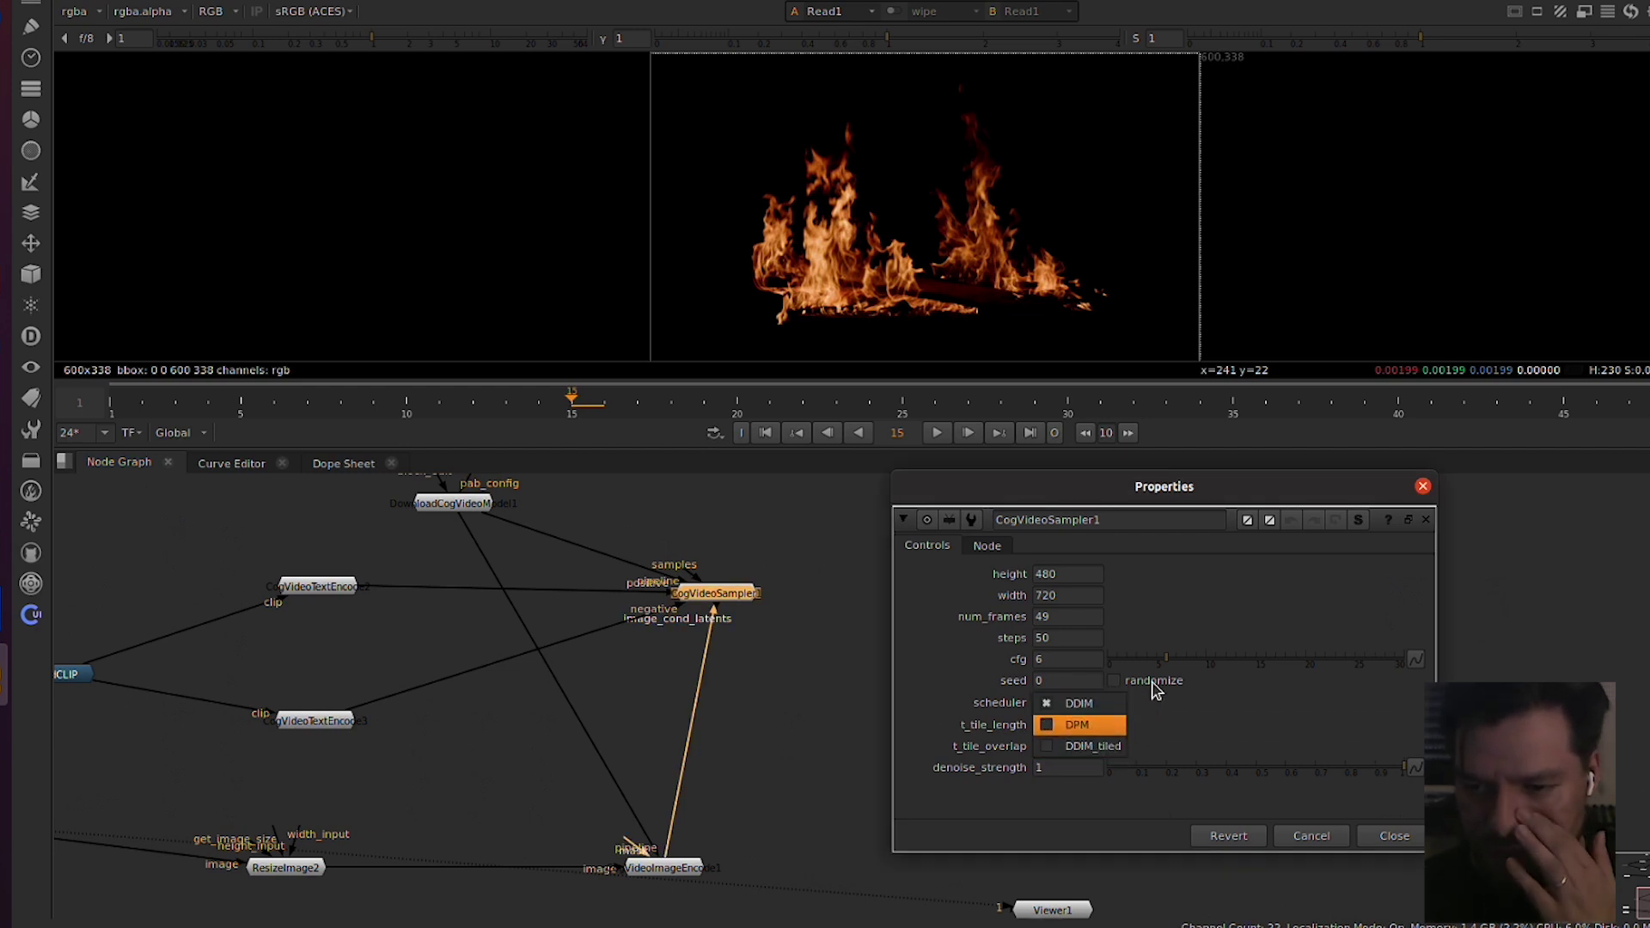
pyautogui.click(1214, 593)
pyautogui.moveTo(1081, 634); pyautogui.dragTo(940, 637)
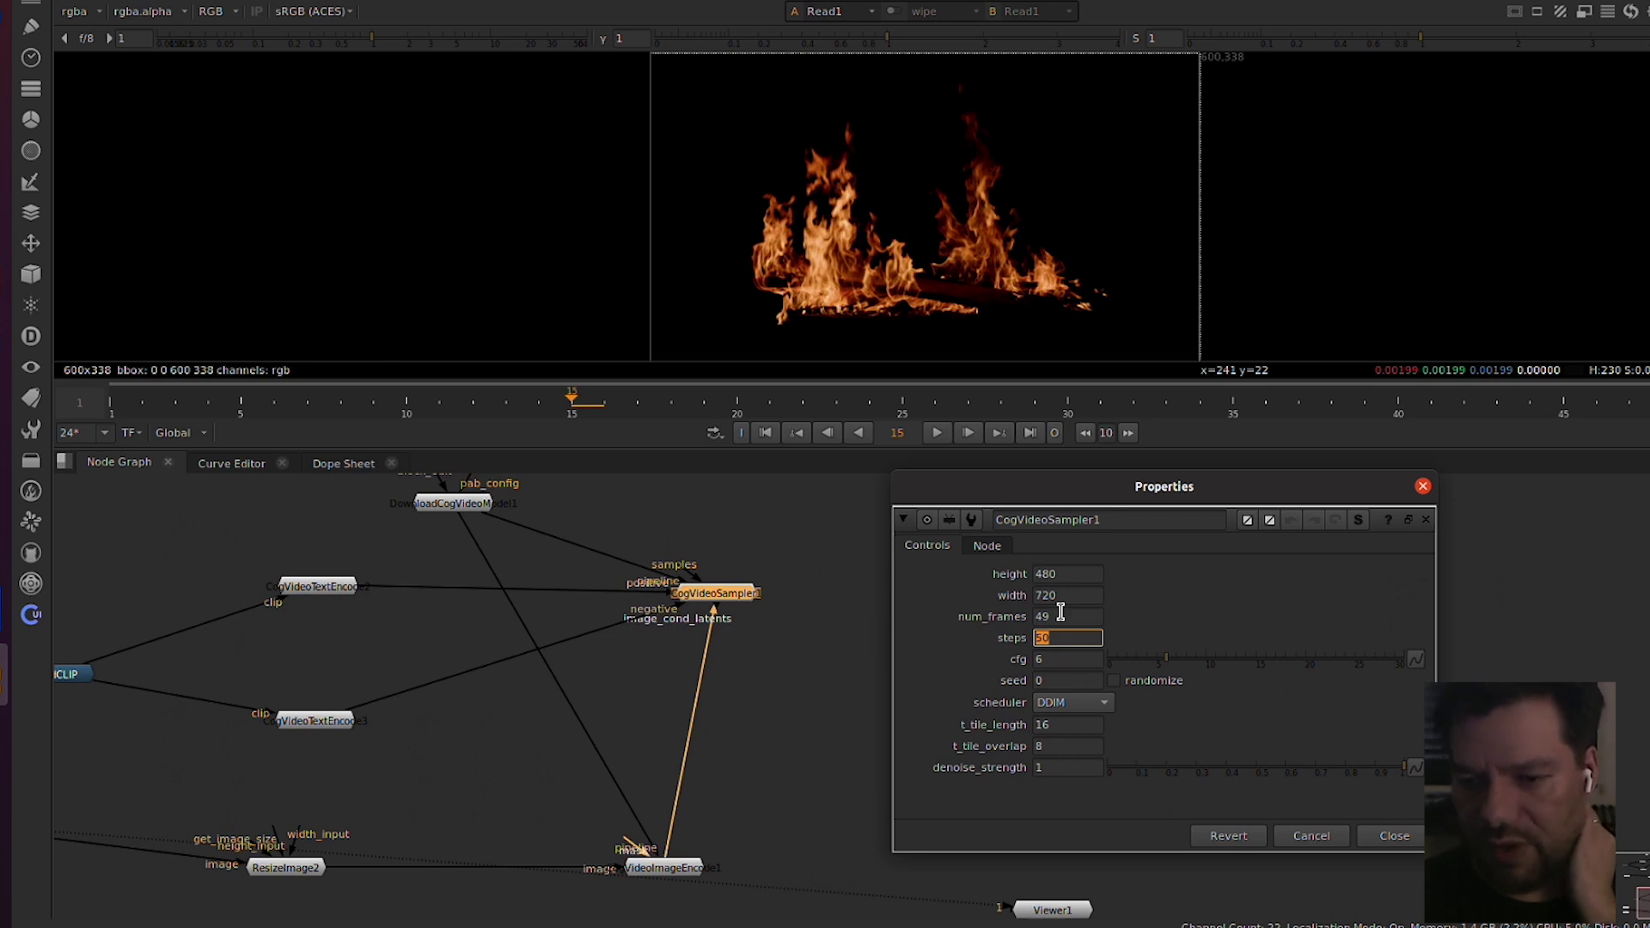
pyautogui.click(1076, 683)
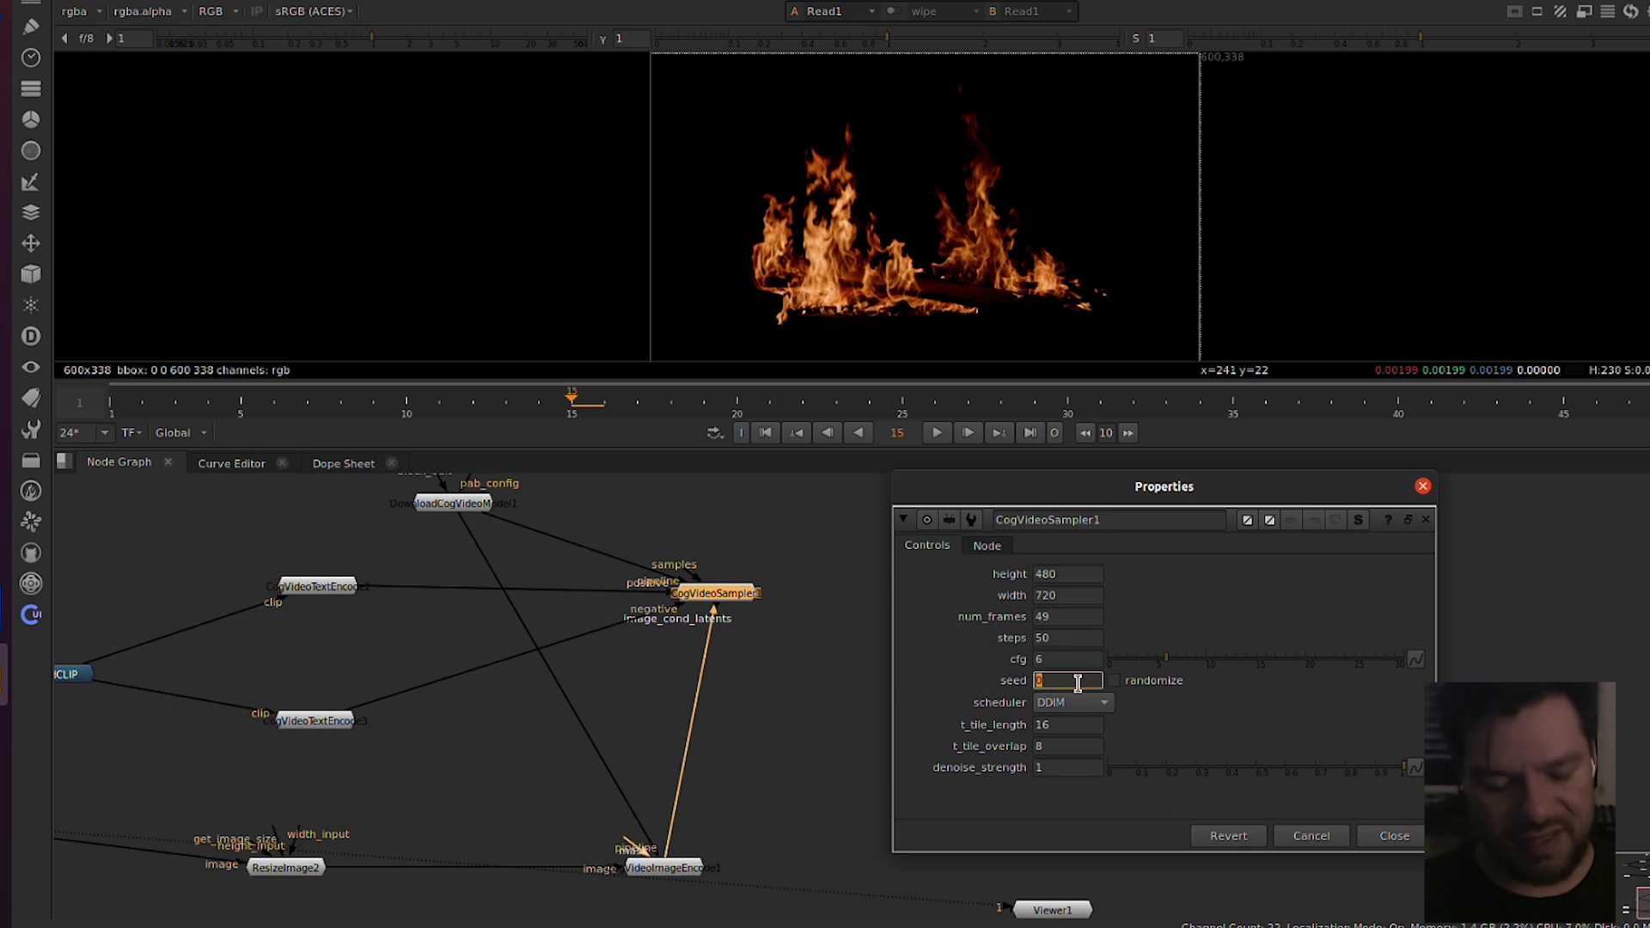
pyautogui.write('123435')
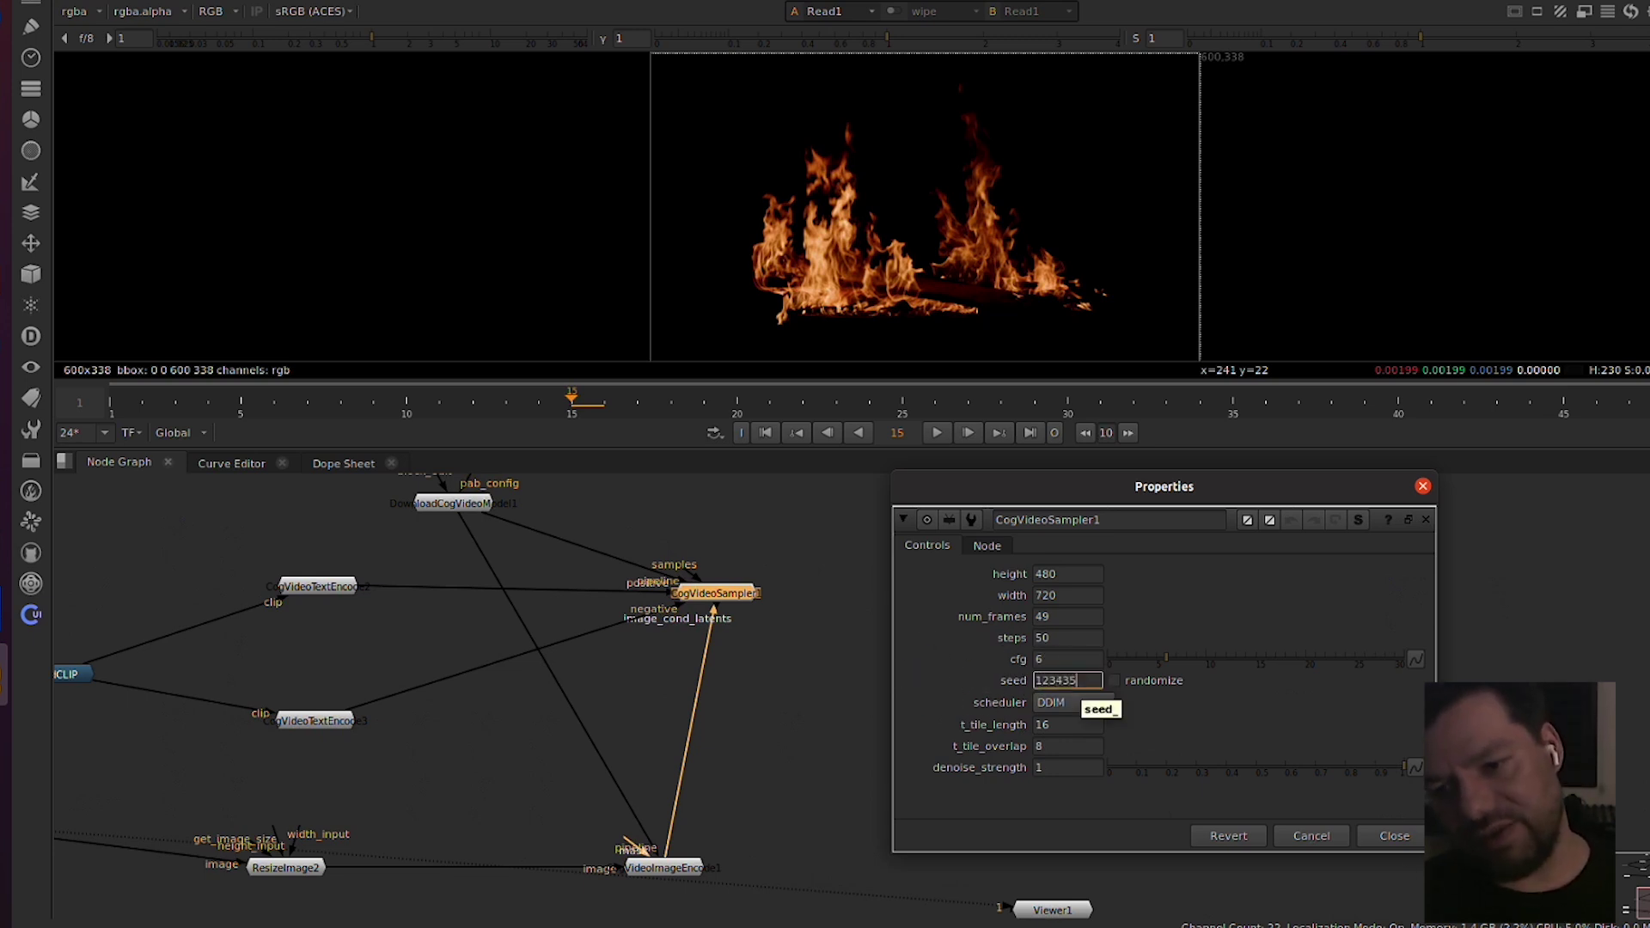
pyautogui.click(1394, 838)
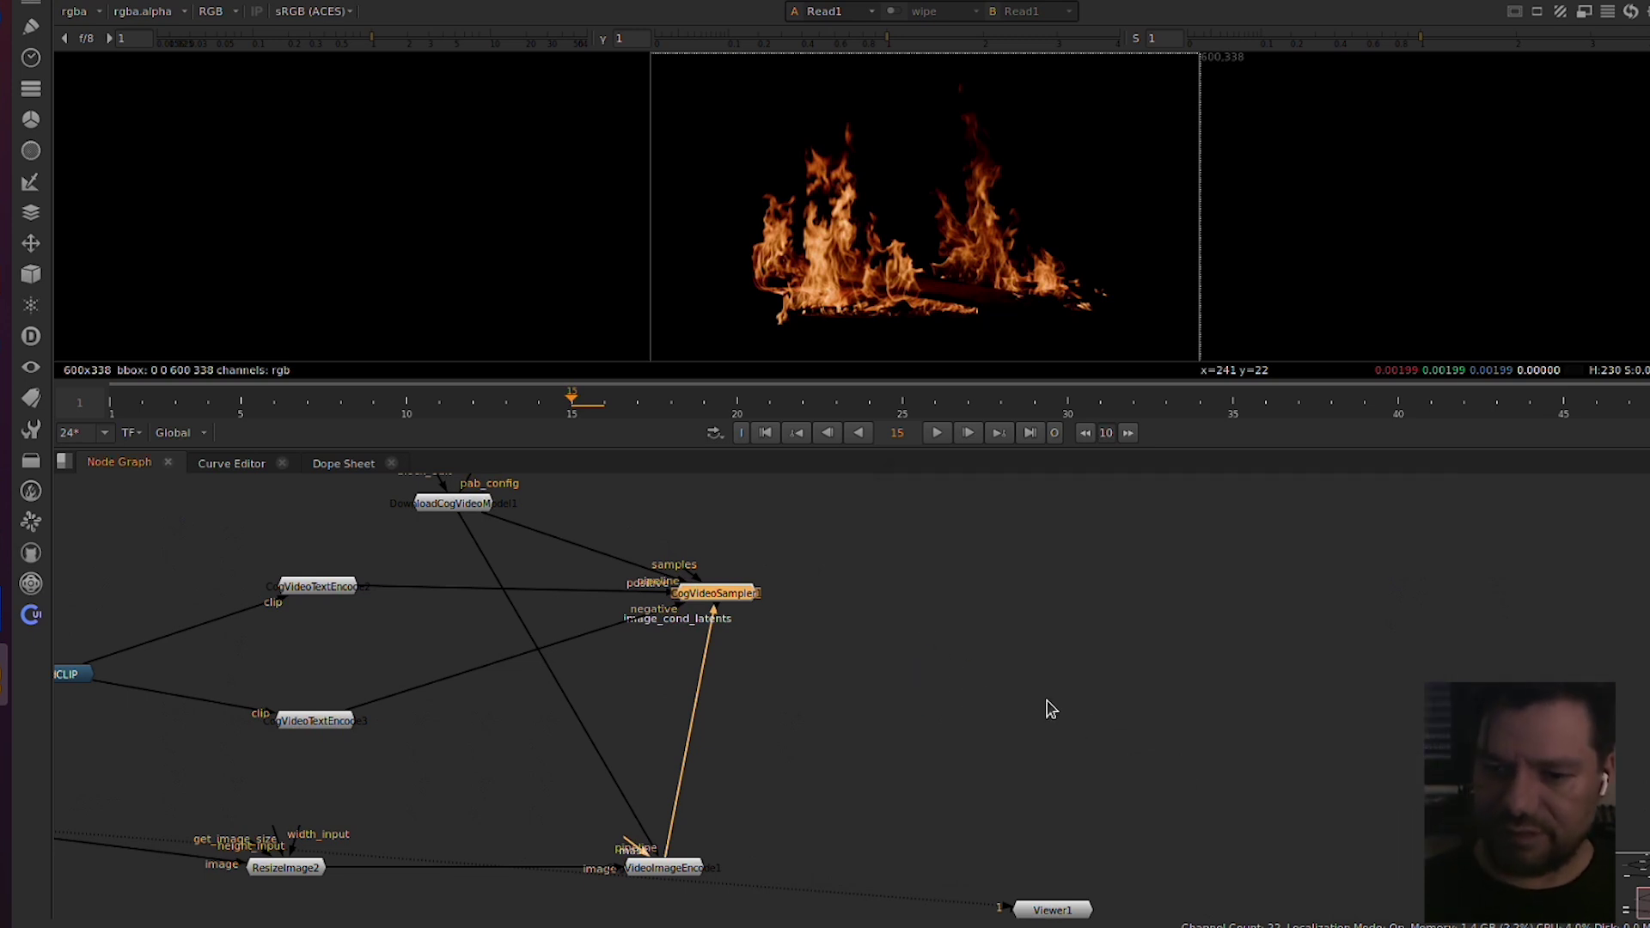
pyautogui.doubleClick(700, 595)
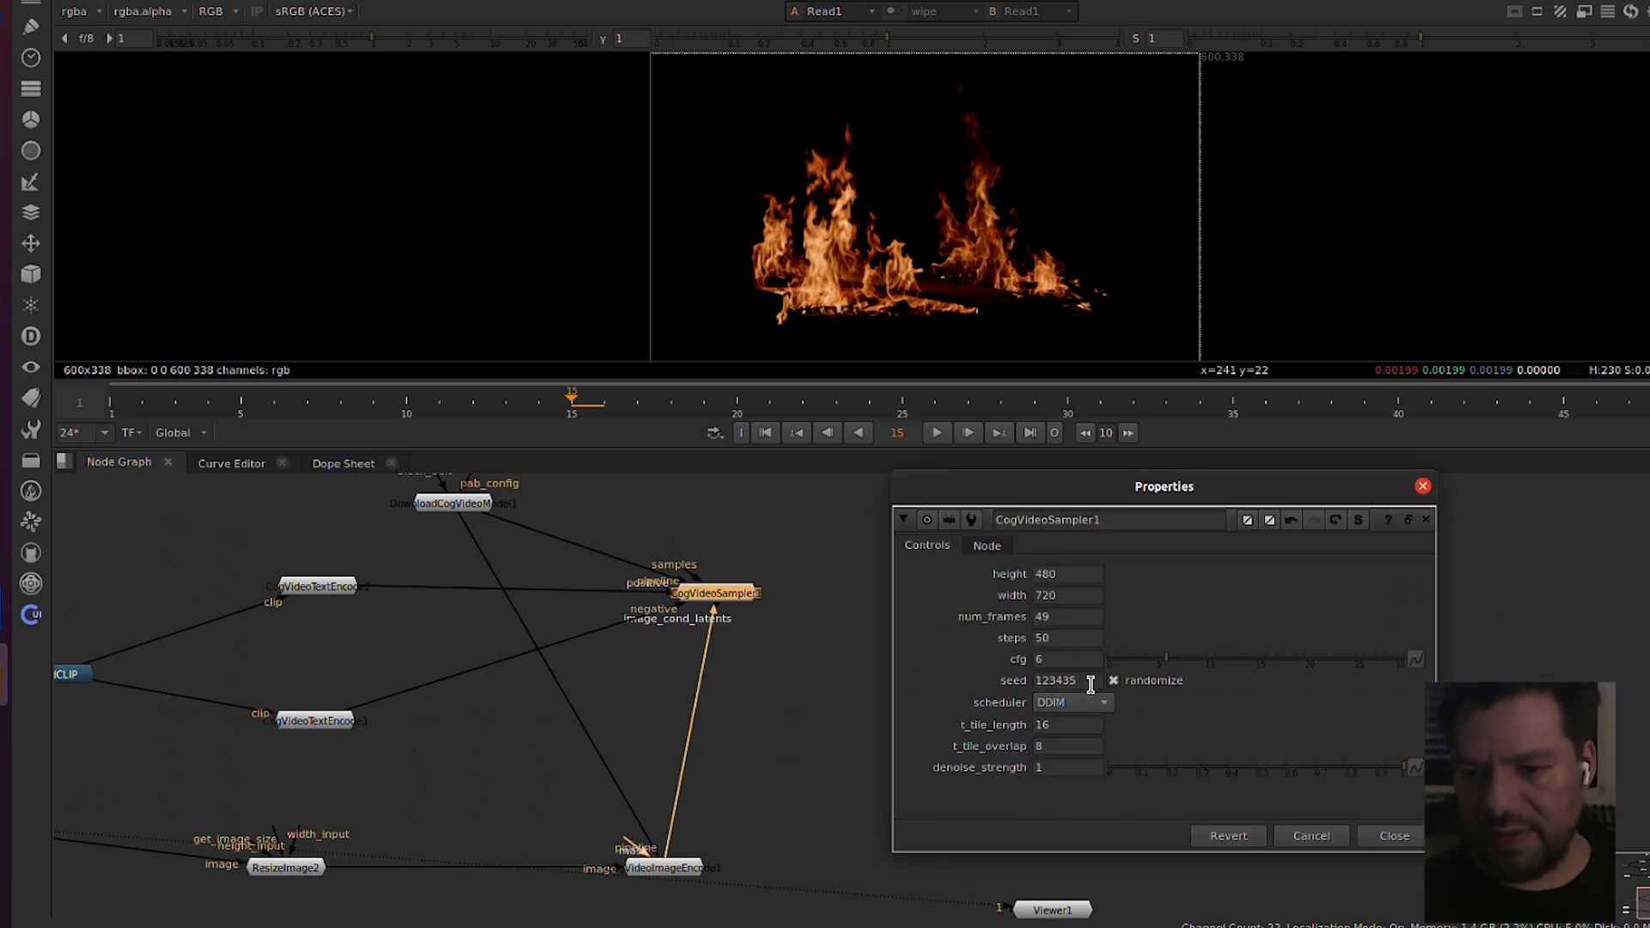
pyautogui.click(1394, 836)
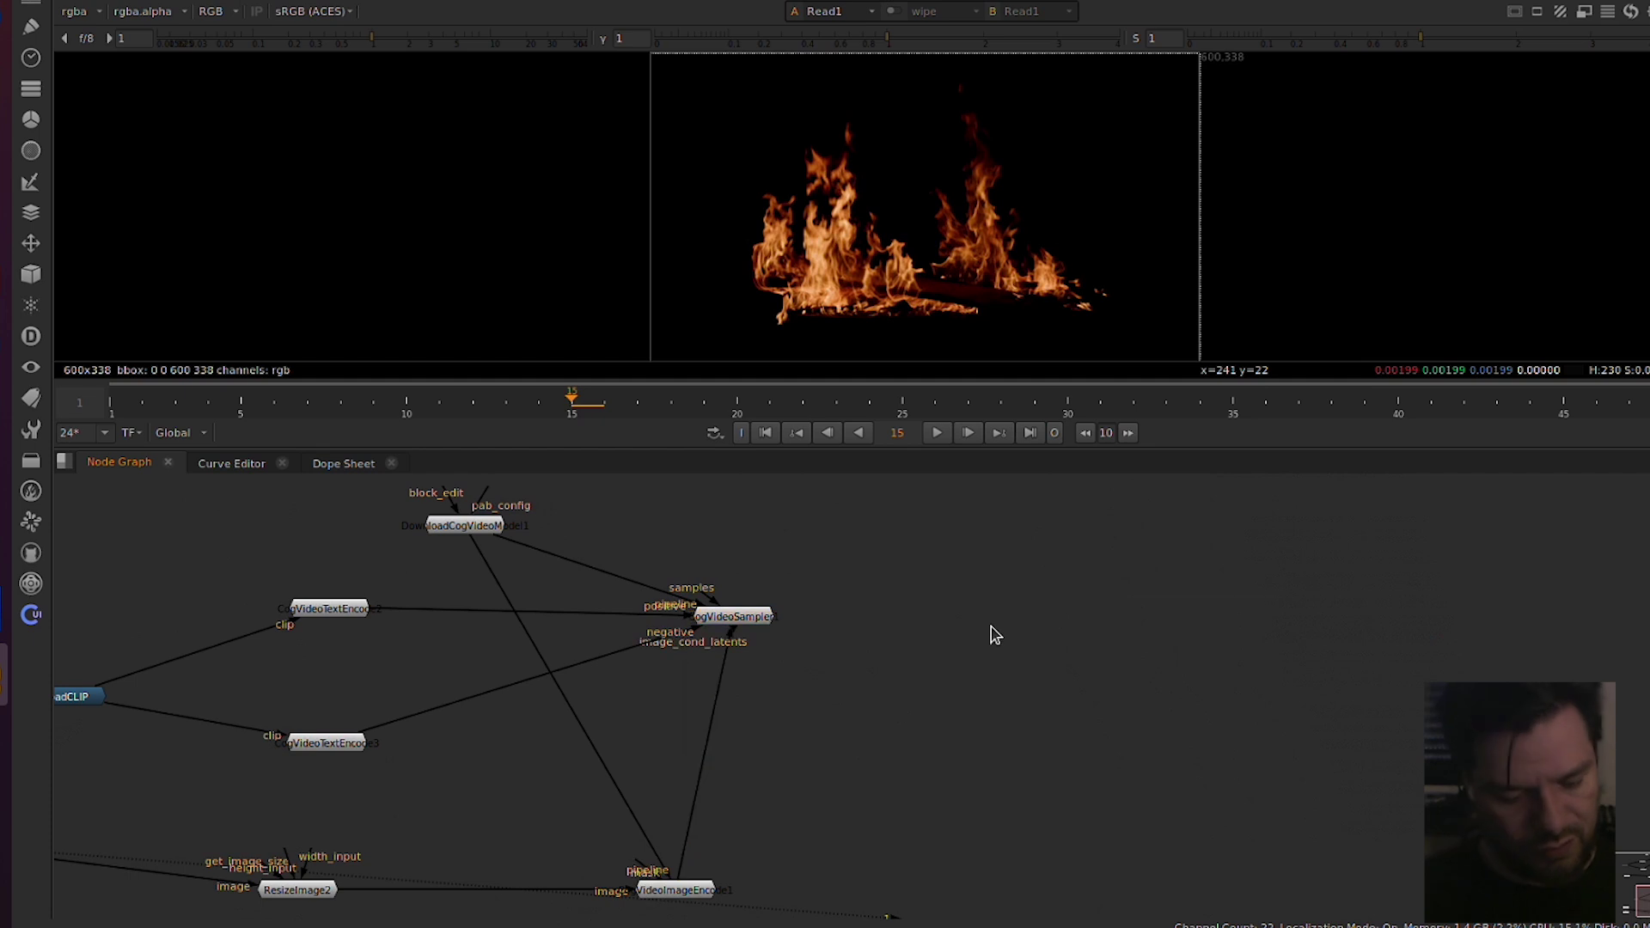
# Step: Add a CogVideo Decode node from CogVideoWrapper beside the sampler and close its properties
pyautogui.press('Tab')
pyautogui.write('co')
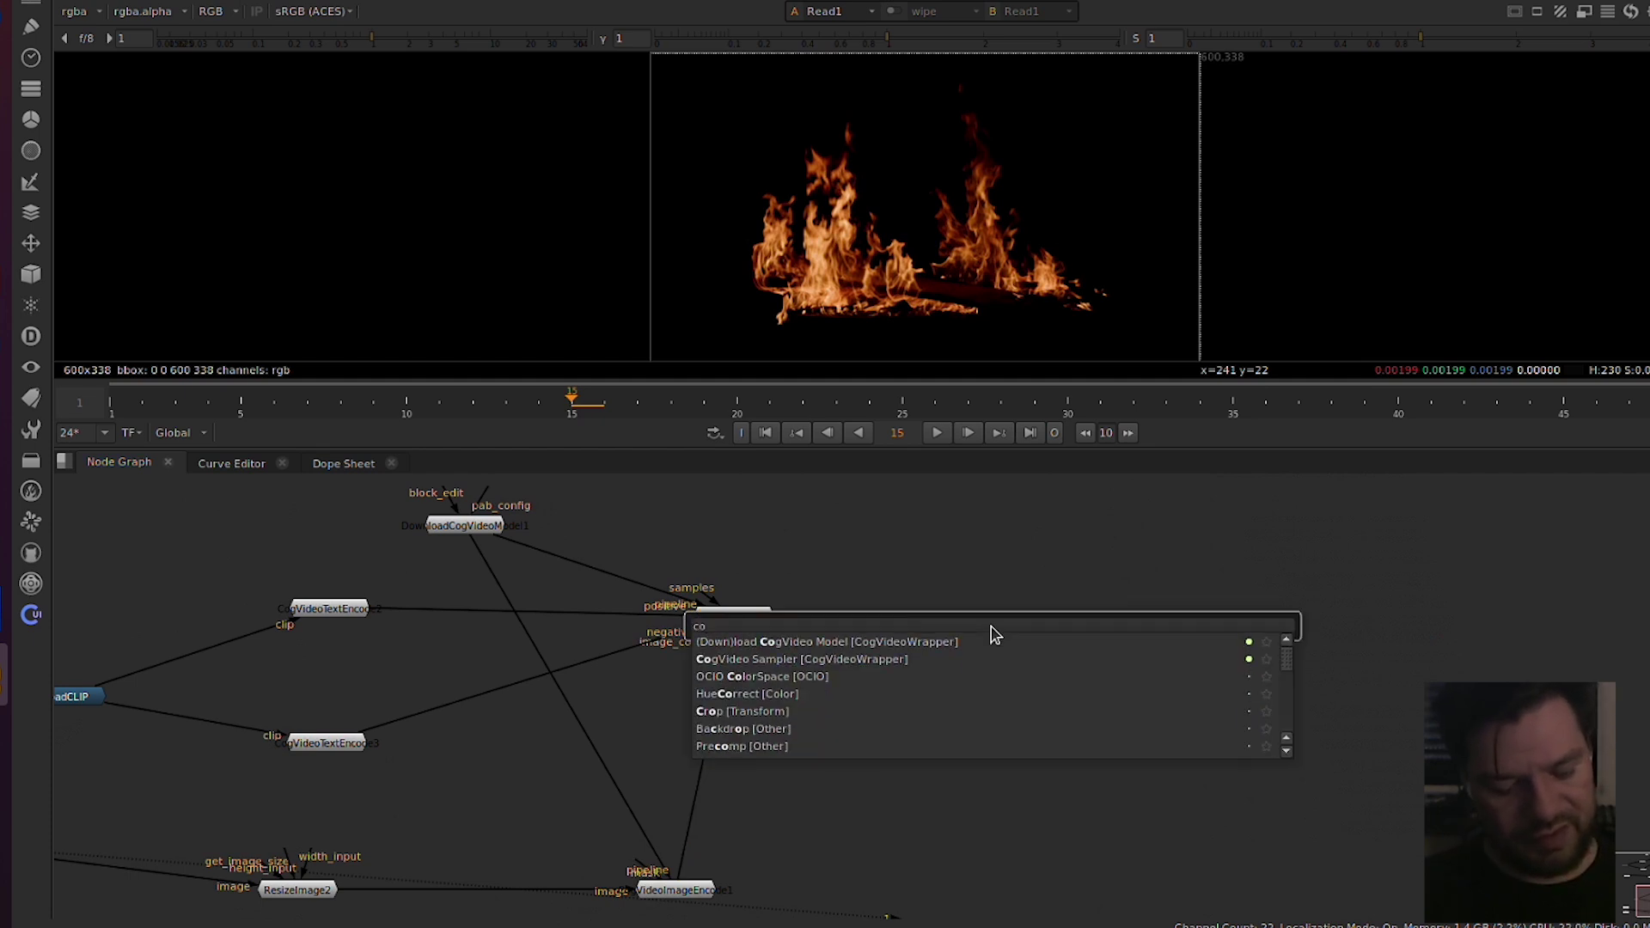
pyautogui.write('gvideode')
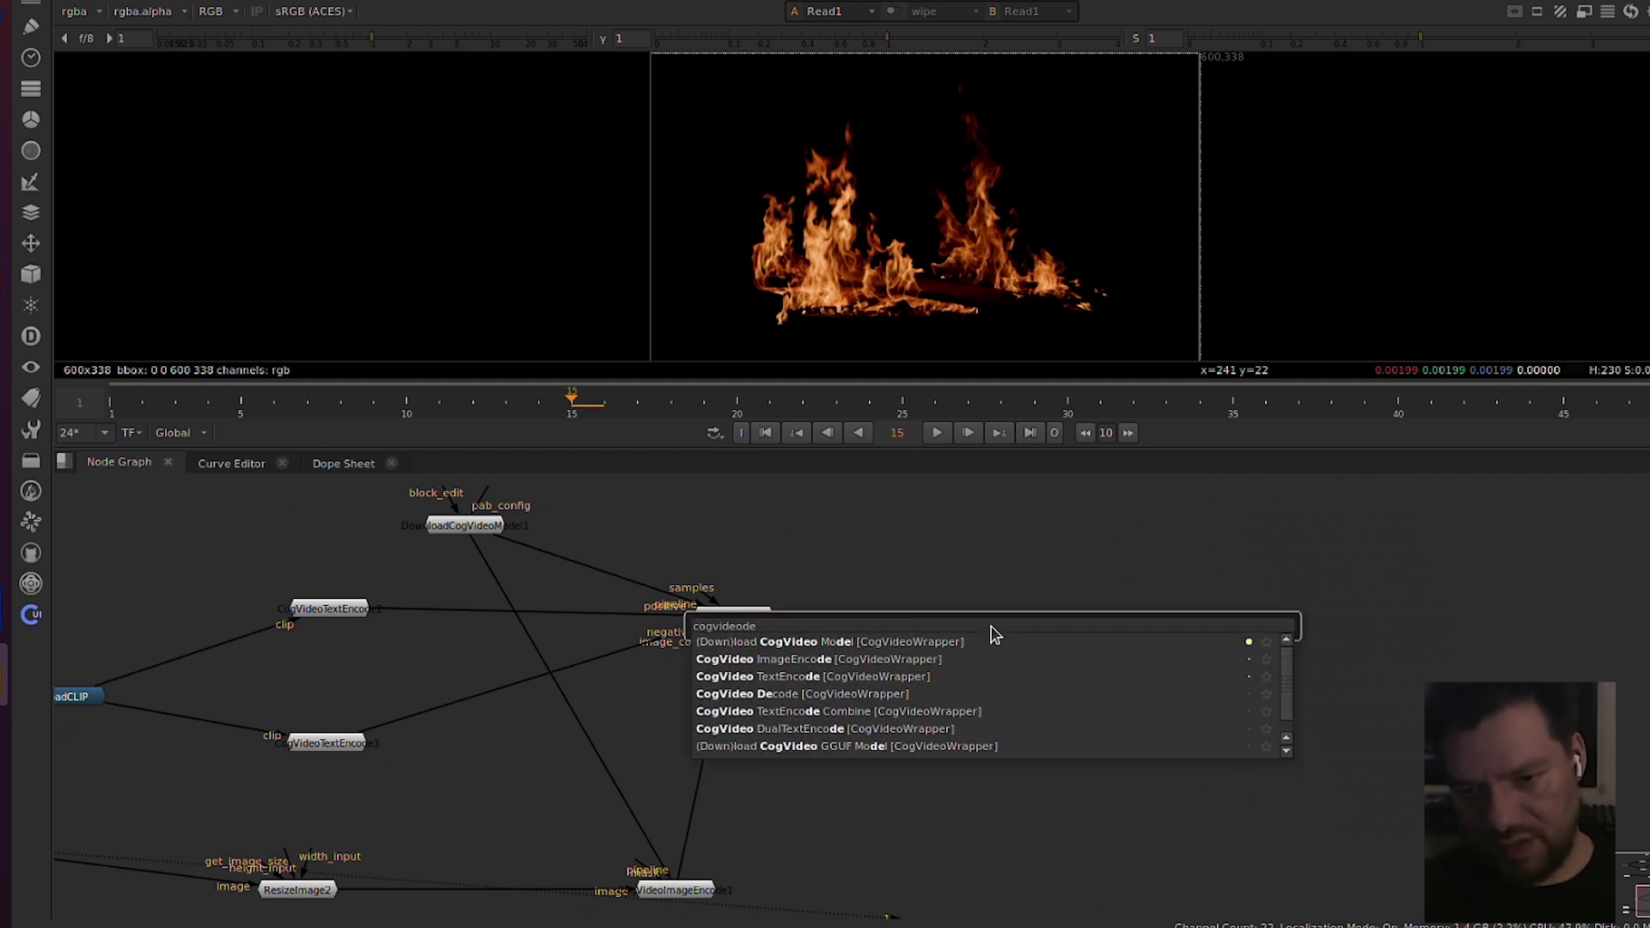
pyautogui.press('Down')
pyautogui.press('Down')
pyautogui.press('Down')
pyautogui.press('Down')
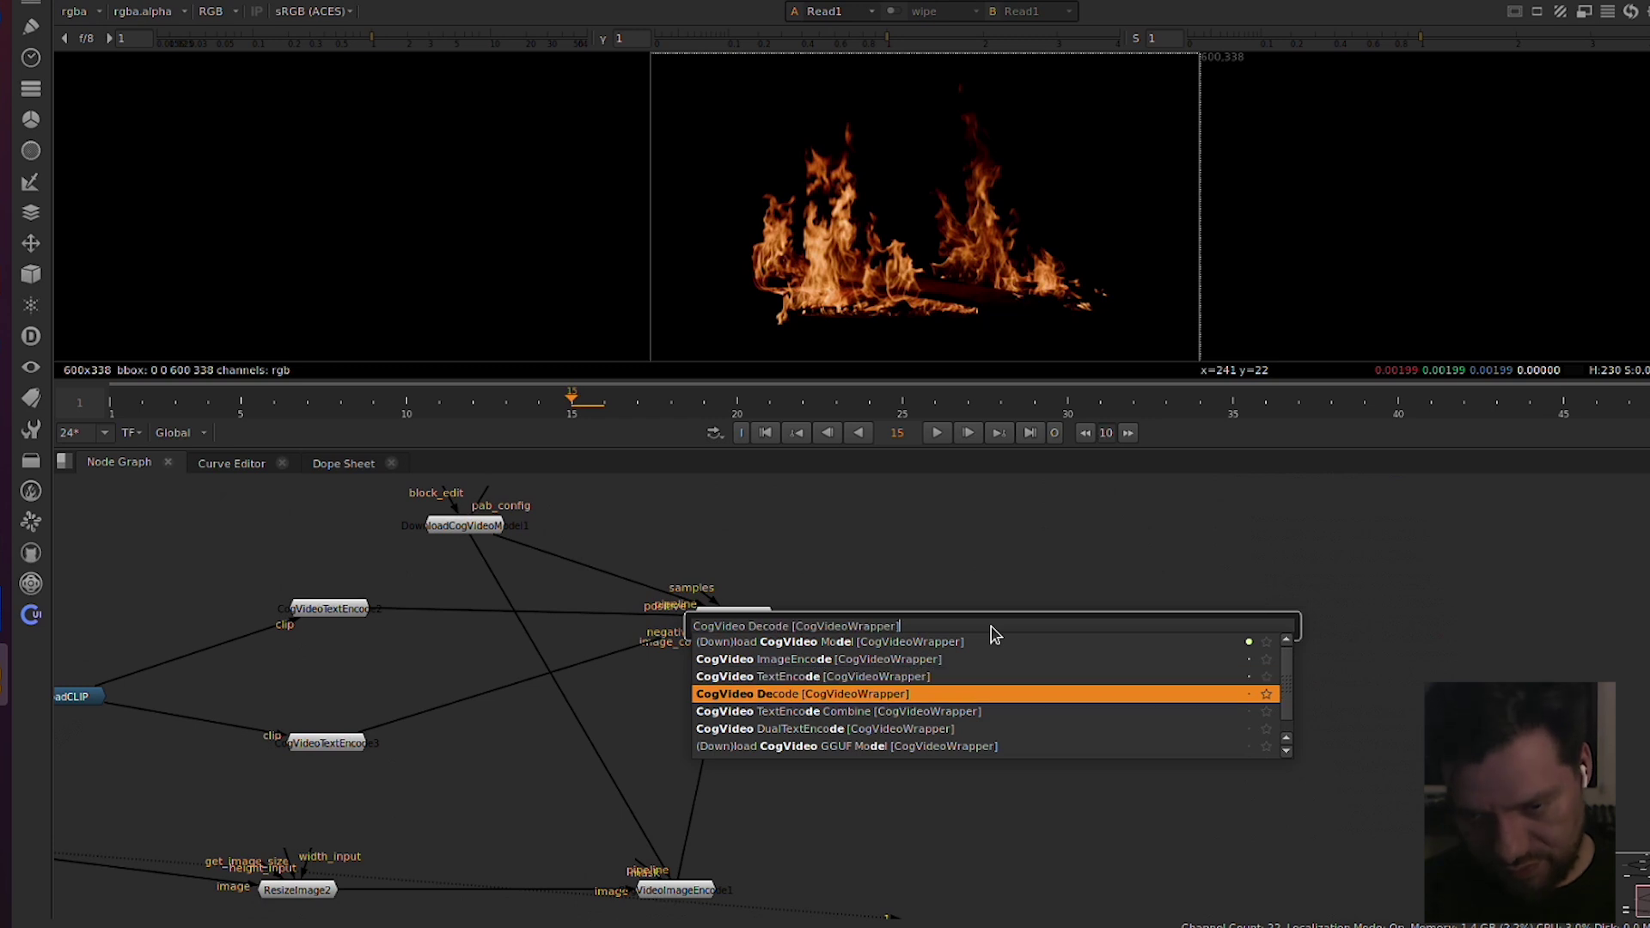
pyautogui.press('Return')
pyautogui.click(1375, 762)
# Step: Move the two CogVideoTextEncode nodes together slightly upward in the node graph
pyautogui.moveTo(406, 641); pyautogui.dragTo(494, 556)
pyautogui.click(409, 804)
pyautogui.click(773, 806)
pyautogui.scroll(2, 602, 673)
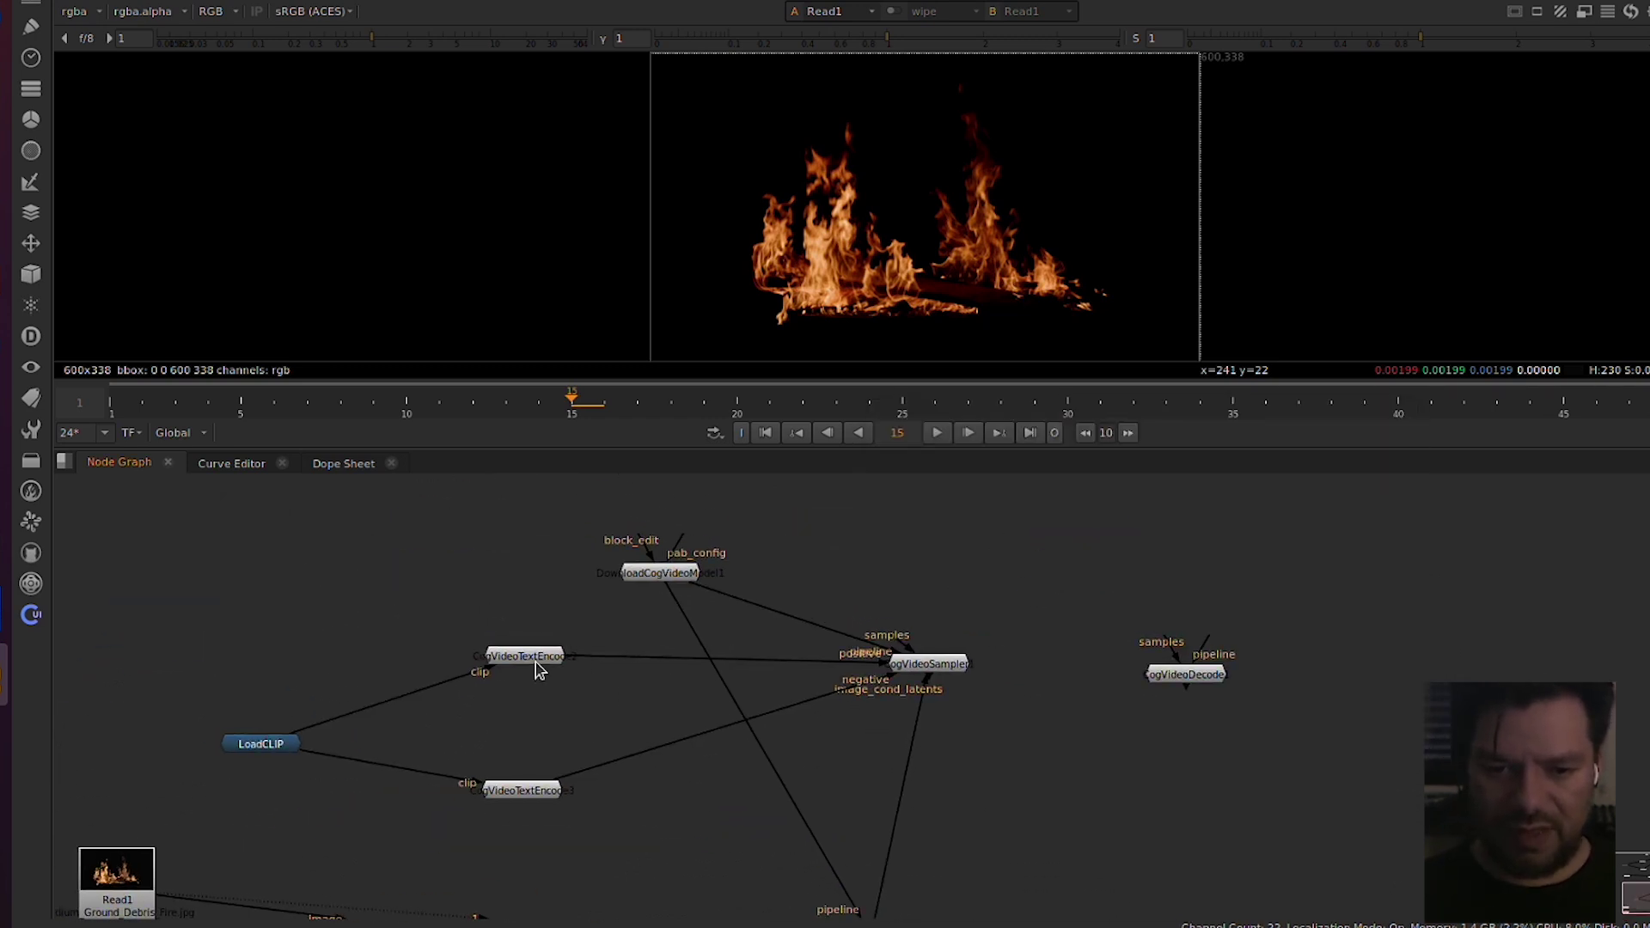
pyautogui.moveTo(348, 541); pyautogui.dragTo(627, 812)
pyautogui.scroll(-2, 627, 812)
pyautogui.hscroll(3, 627, 812)
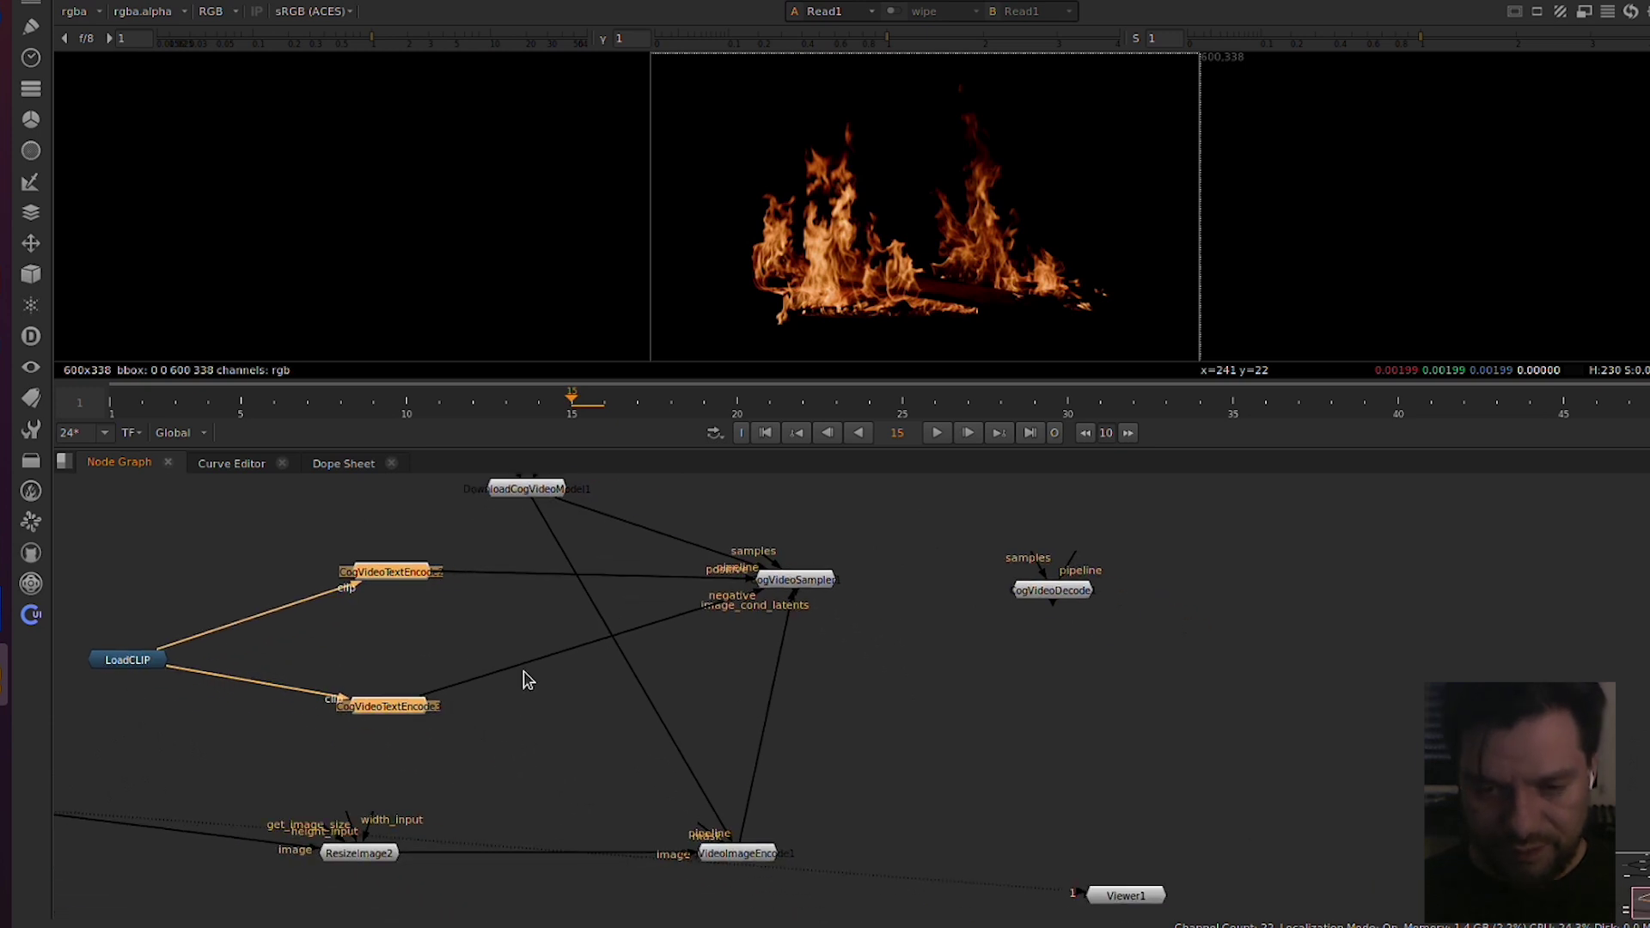
pyautogui.moveTo(395, 565); pyautogui.dragTo(392, 548)
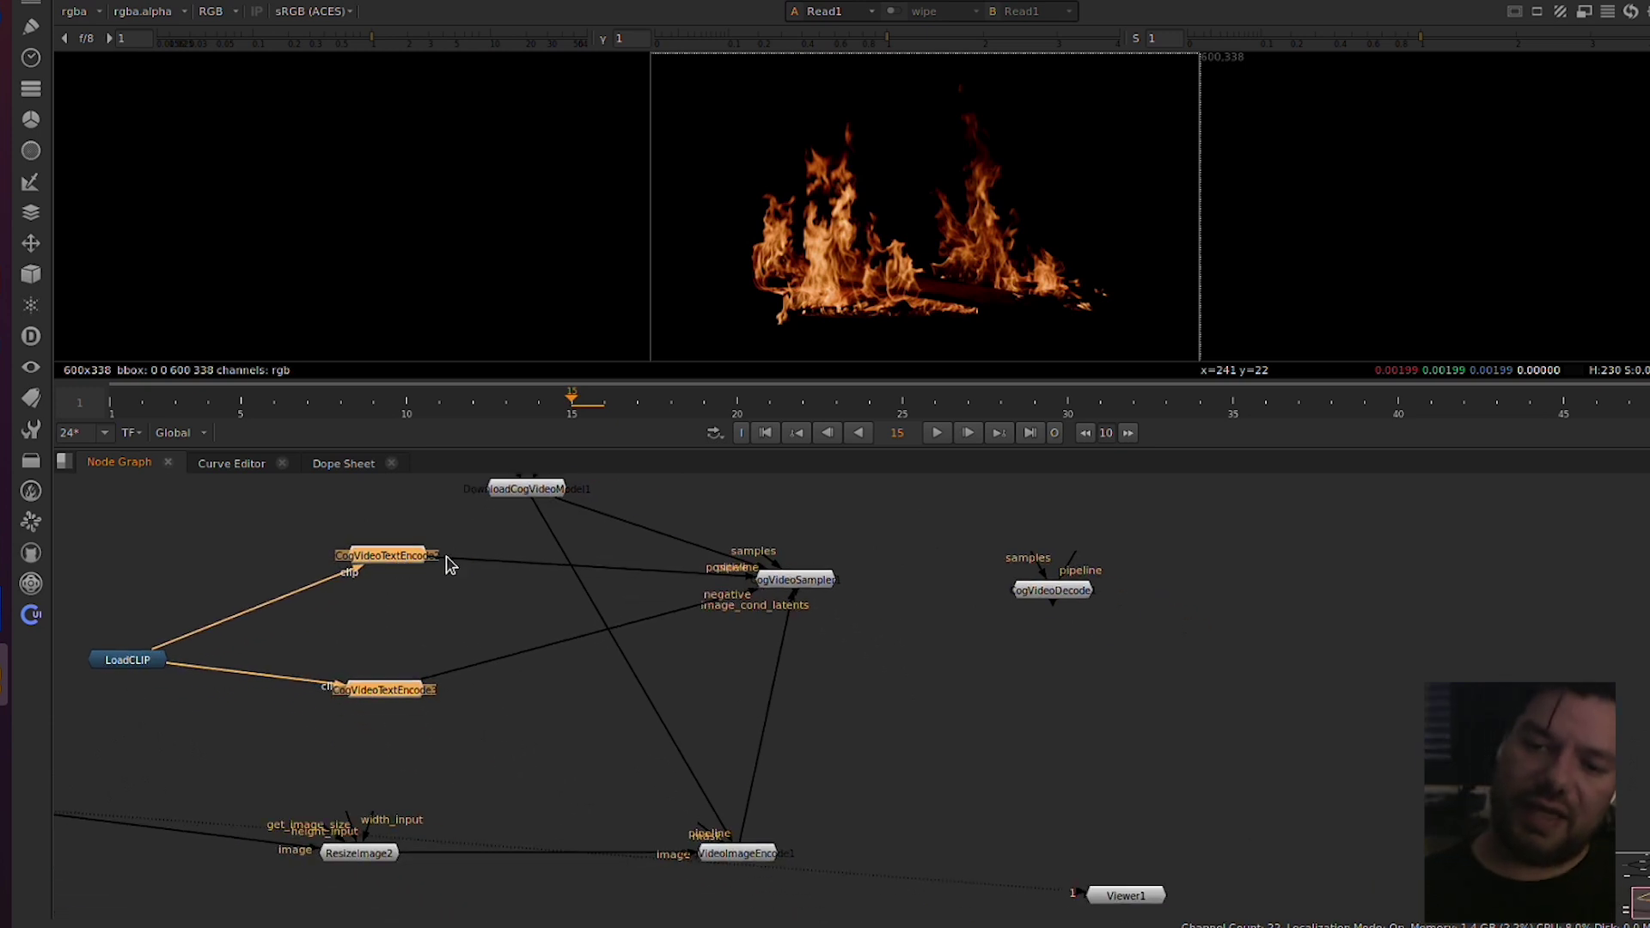
pyautogui.click(429, 655)
# Step: Connect the pipeline input of CogVideoDecode1 to CogVideoSampler1
pyautogui.moveTo(662, 662); pyautogui.dragTo(529, 719)
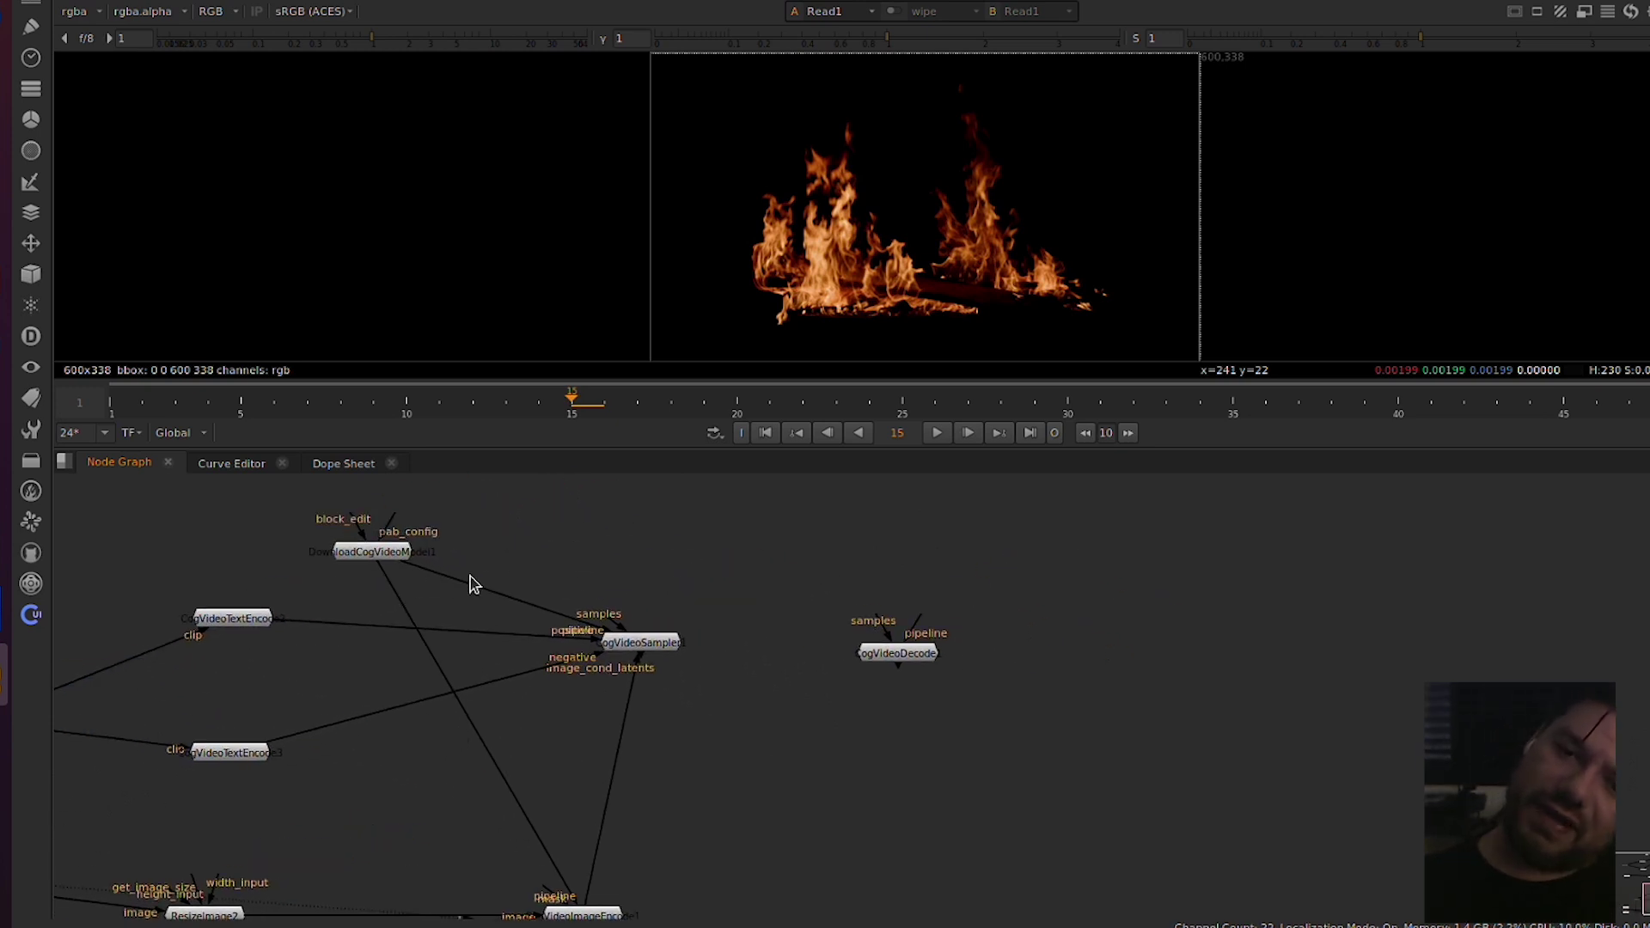
pyautogui.moveTo(792, 735); pyautogui.dragTo(719, 673)
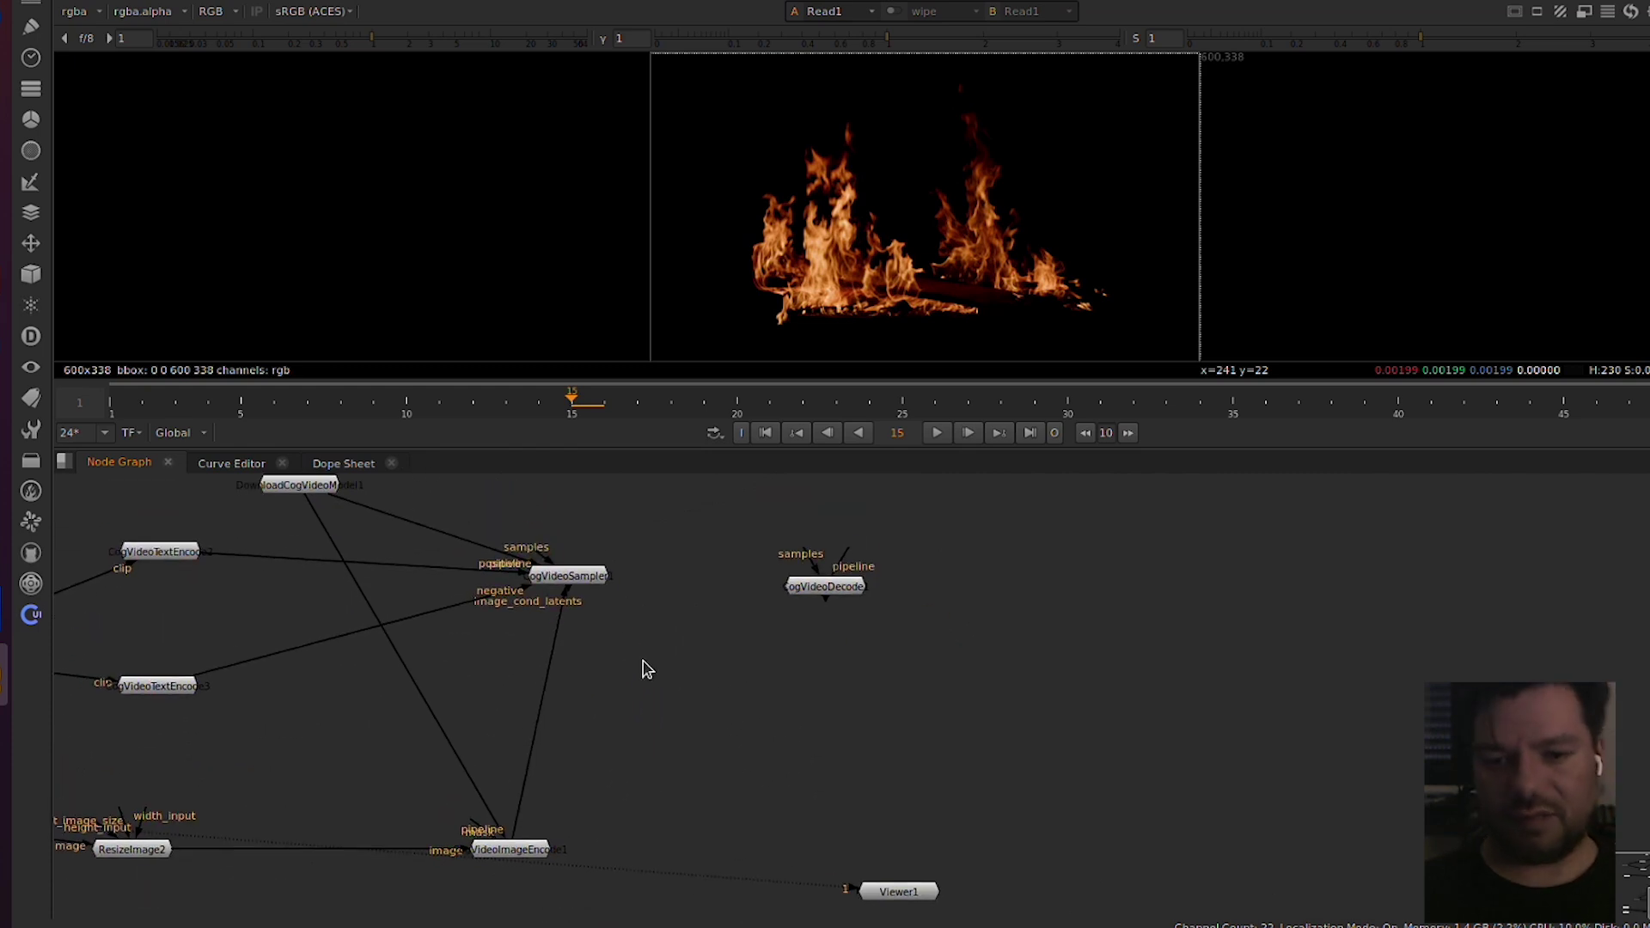
pyautogui.click(309, 492)
pyautogui.moveTo(672, 552); pyautogui.dragTo(357, 920)
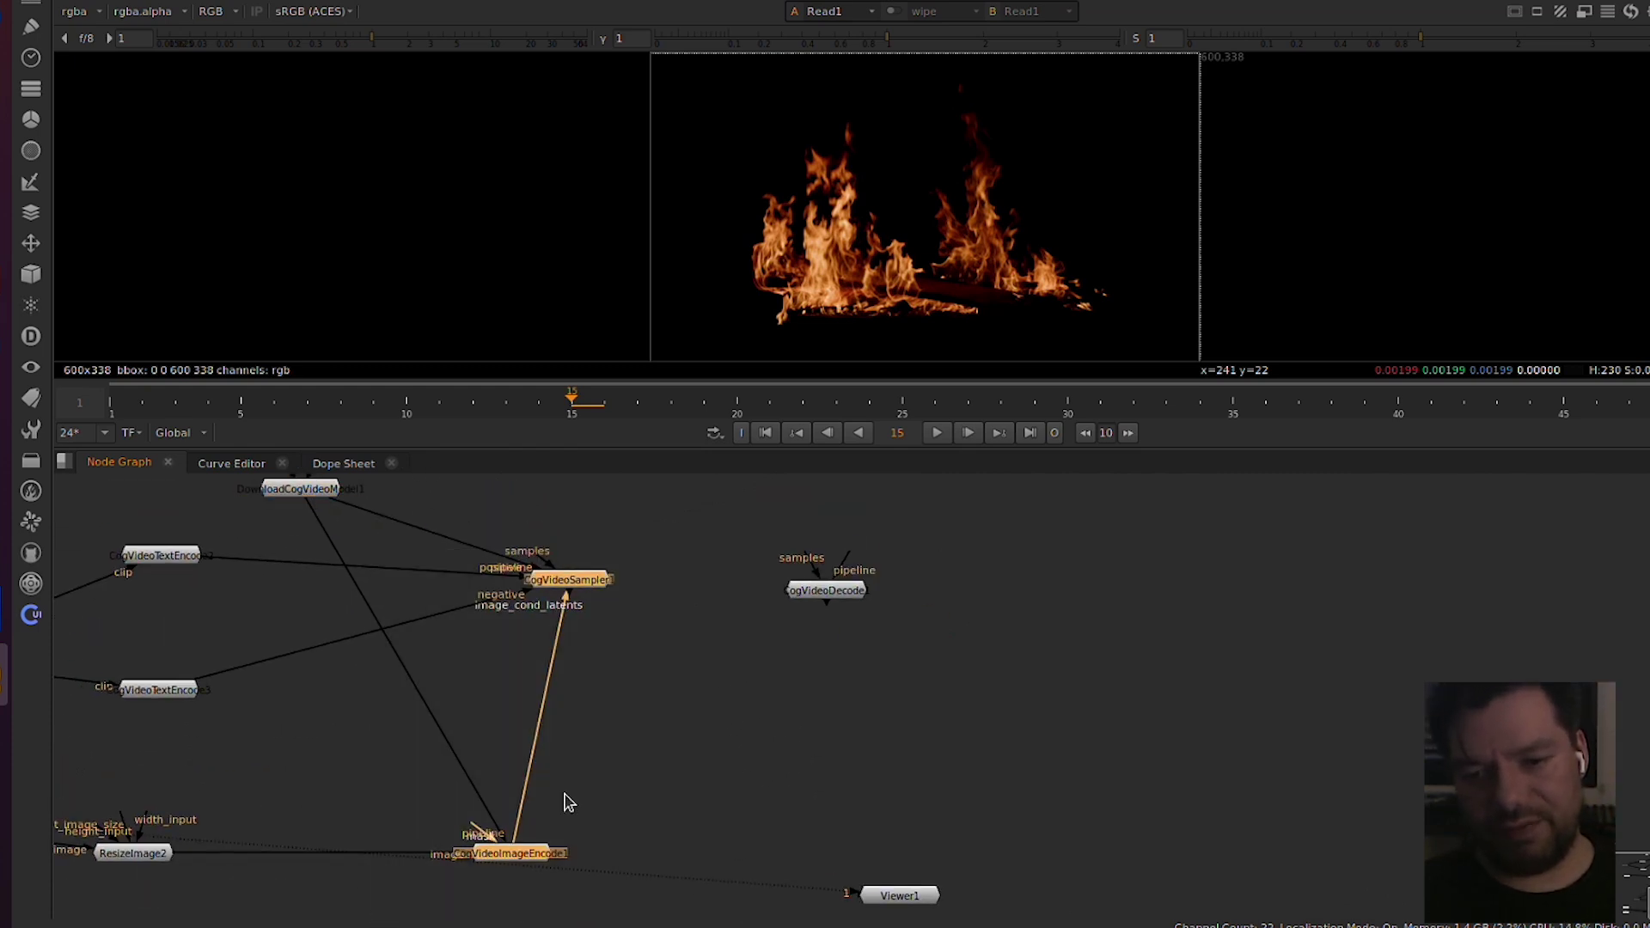
pyautogui.hscroll(1, 794, 682)
pyautogui.scroll(1, 794, 682)
pyautogui.click(784, 608)
pyautogui.moveTo(803, 572); pyautogui.dragTo(537, 599)
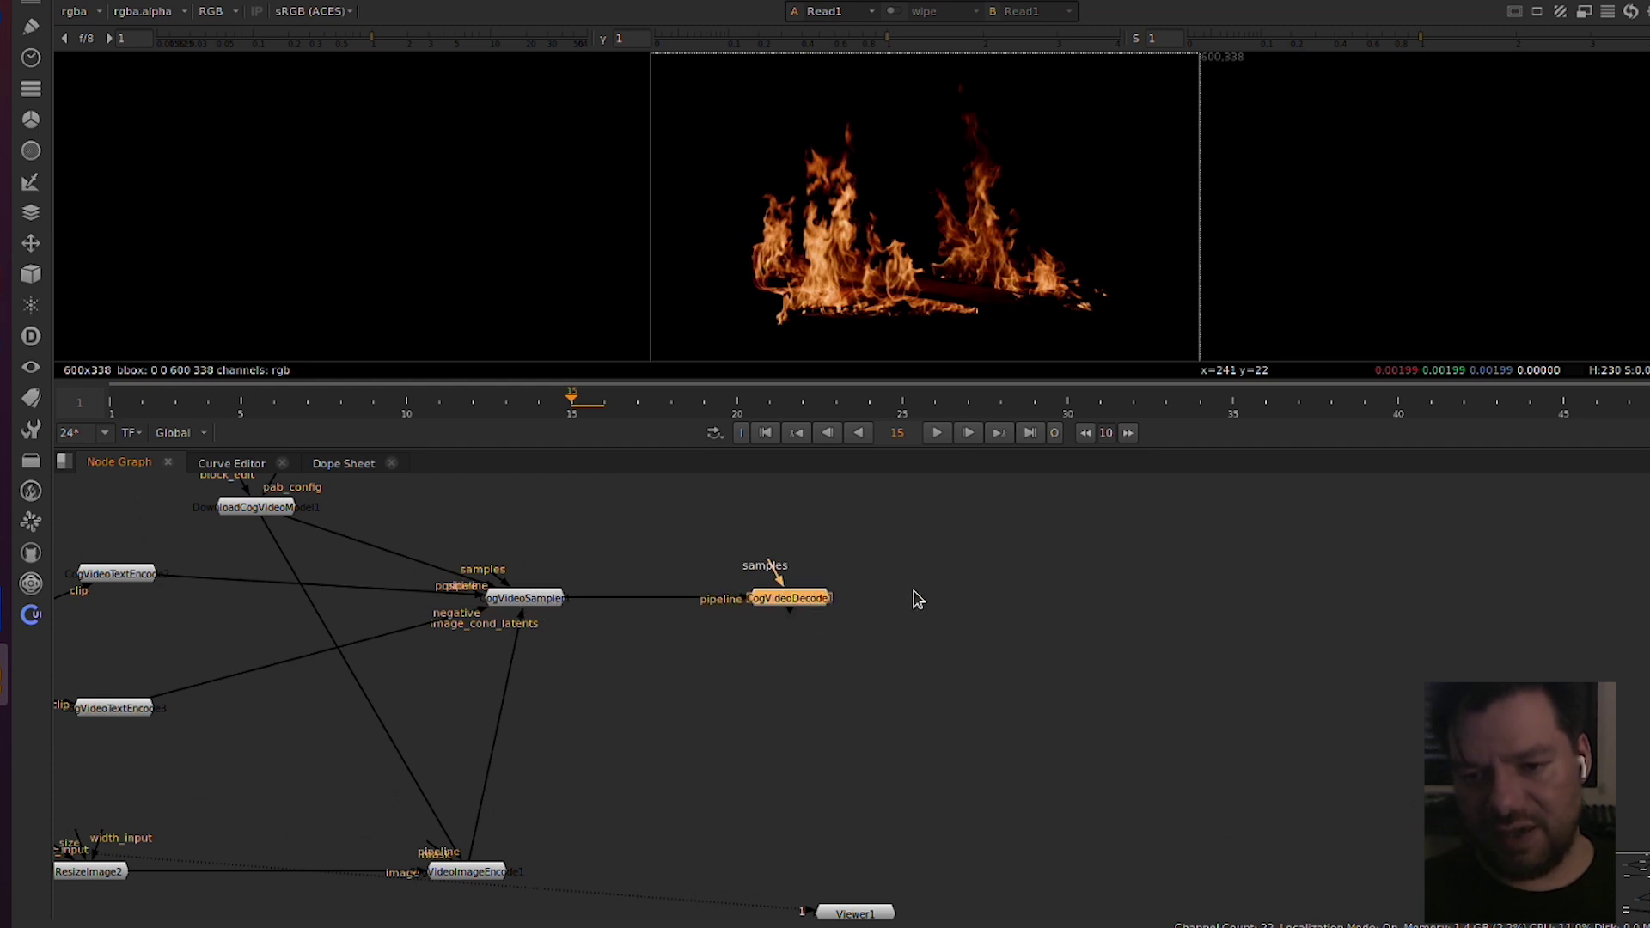
# Step: Review the VAE tiling and slicing settings of CogVideoDecode1, including the minimum tile height
pyautogui.scroll(1, 946, 644)
pyautogui.hscroll(-1, 945, 644)
pyautogui.moveTo(831, 659); pyautogui.dragTo(799, 661)
pyautogui.doubleClick(799, 659)
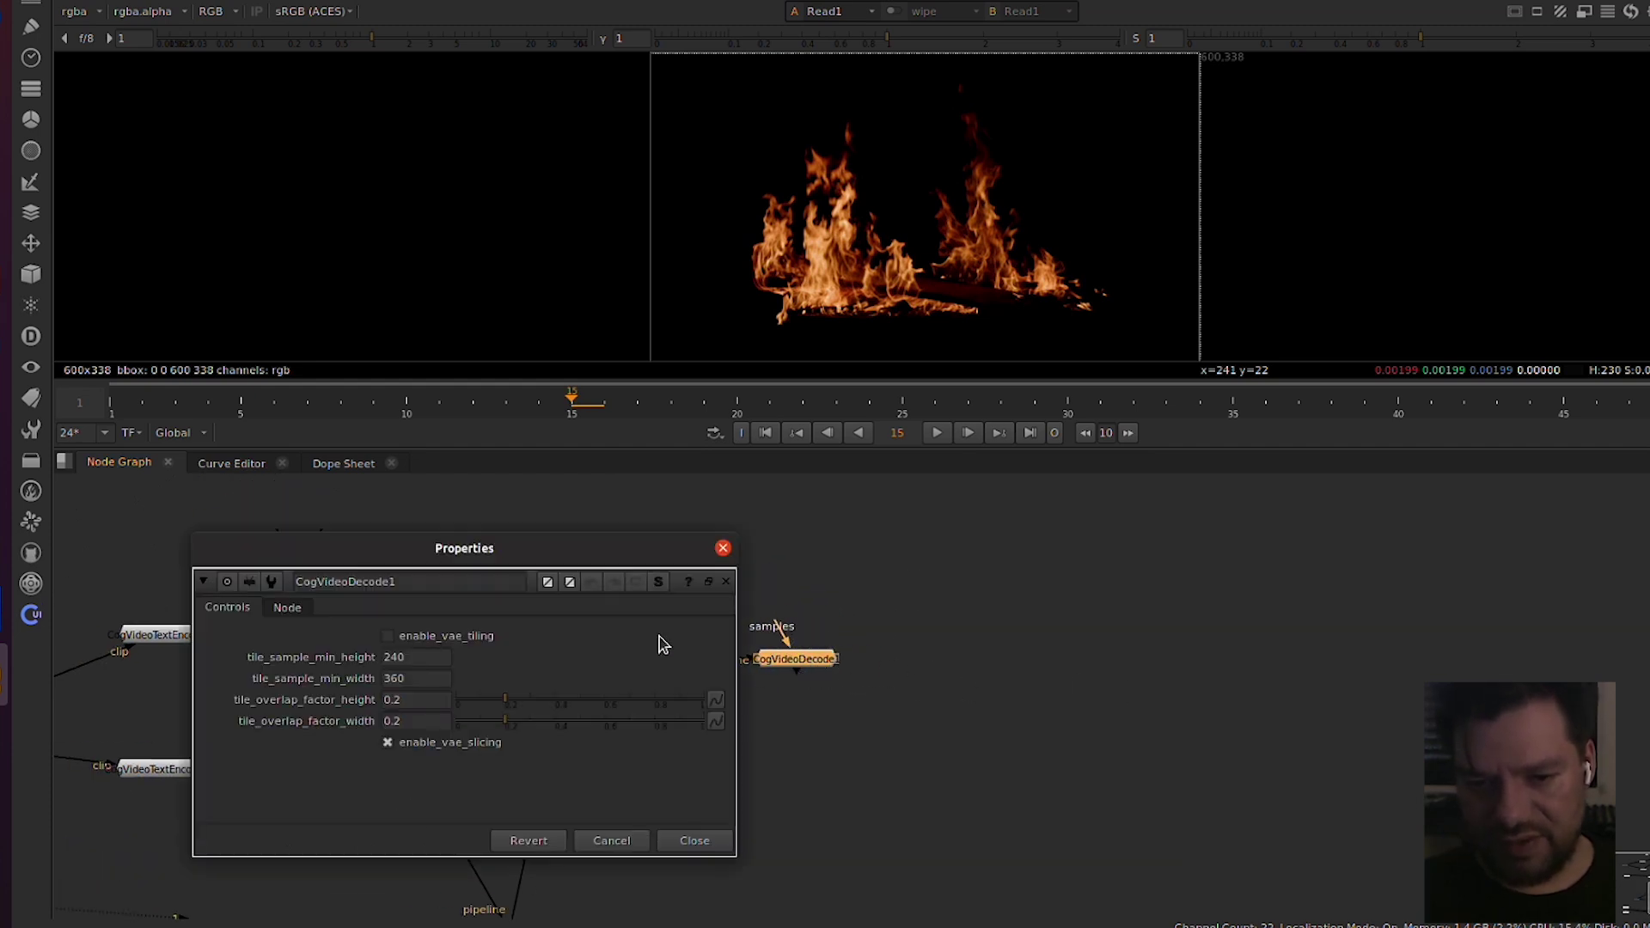
pyautogui.moveTo(598, 510); pyautogui.dragTo(809, 516)
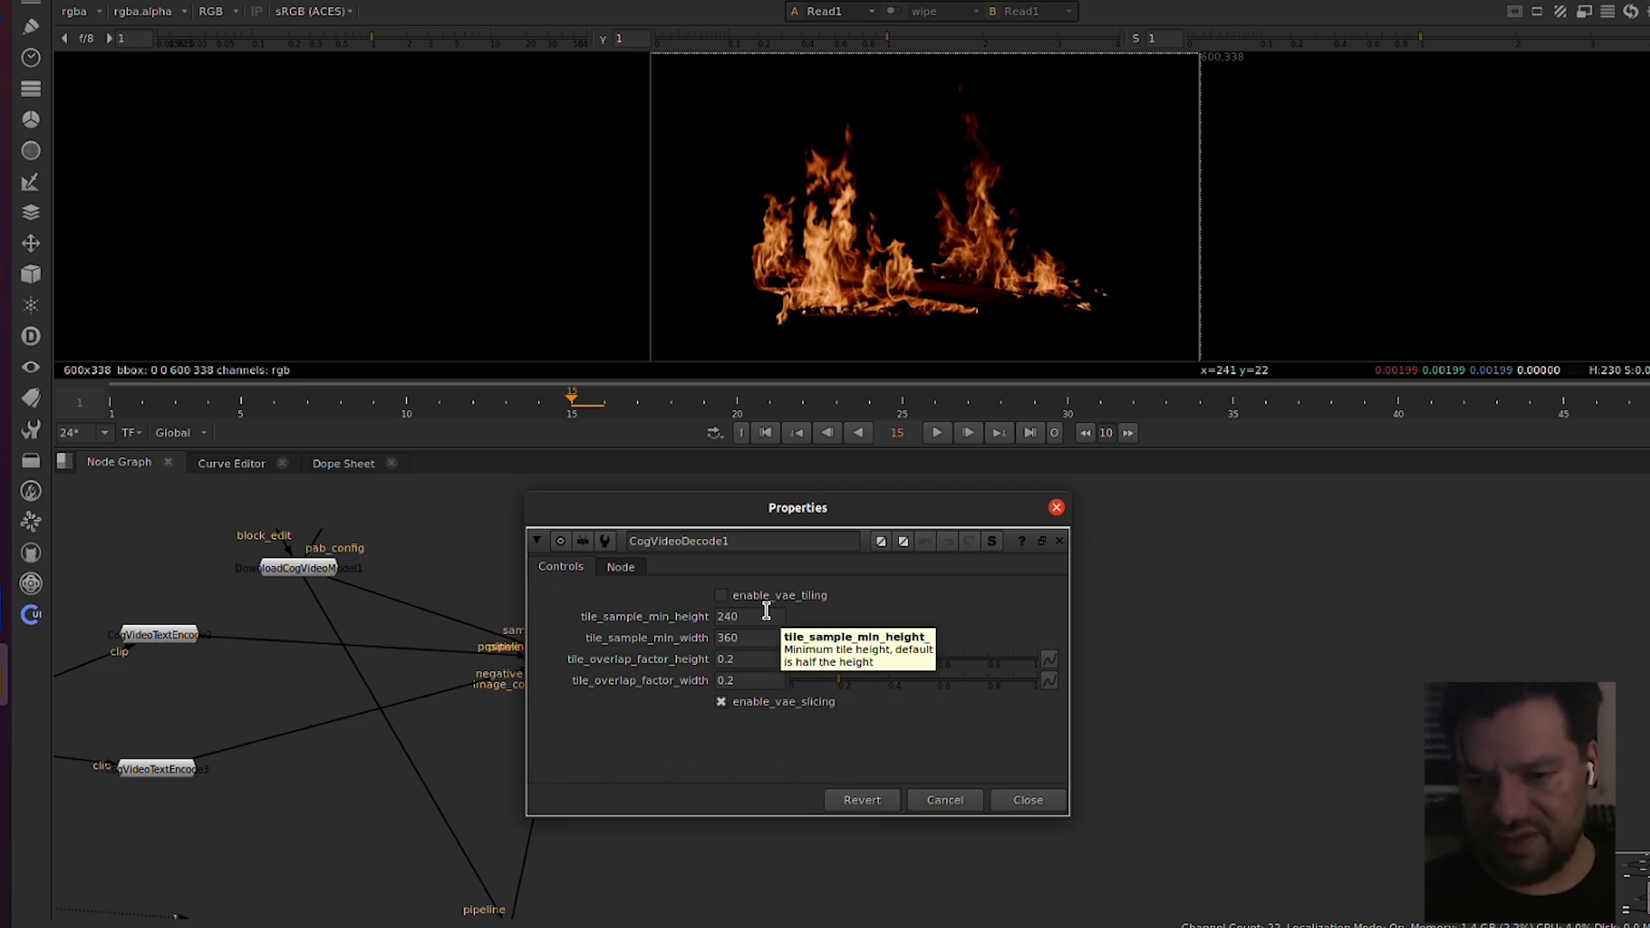
pyautogui.click(1023, 806)
pyautogui.click(999, 736)
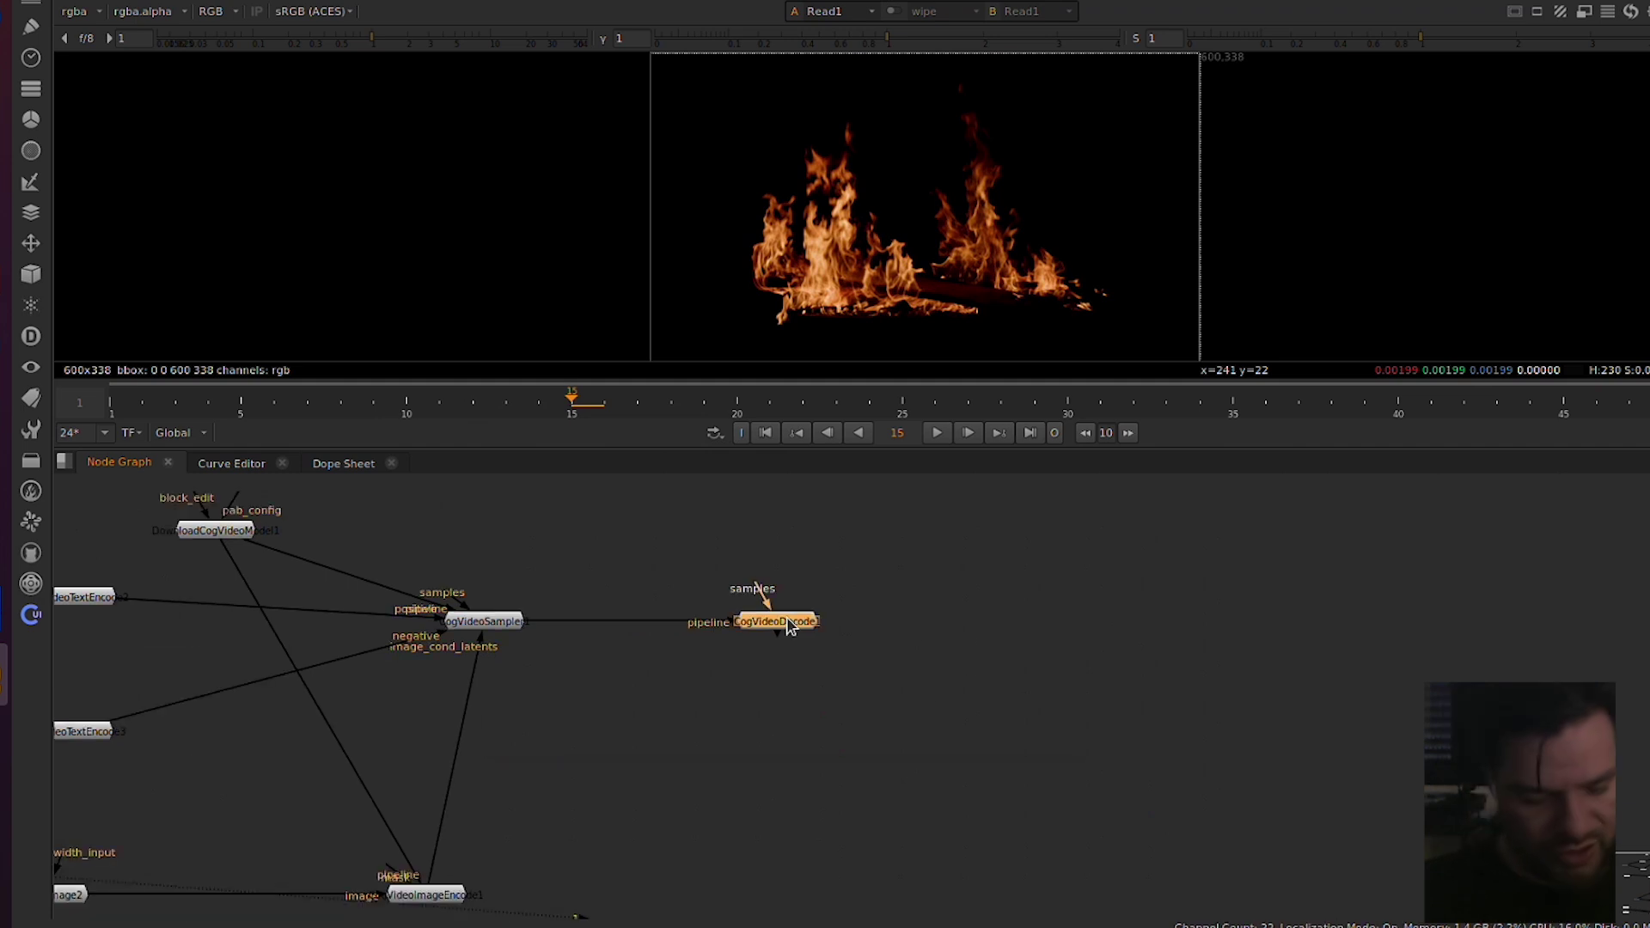
# Step: Add a Save Image node after CogVideoDecode1 and set its filename_prefix to tut2
pyautogui.press('Tab')
pyautogui.write('save')
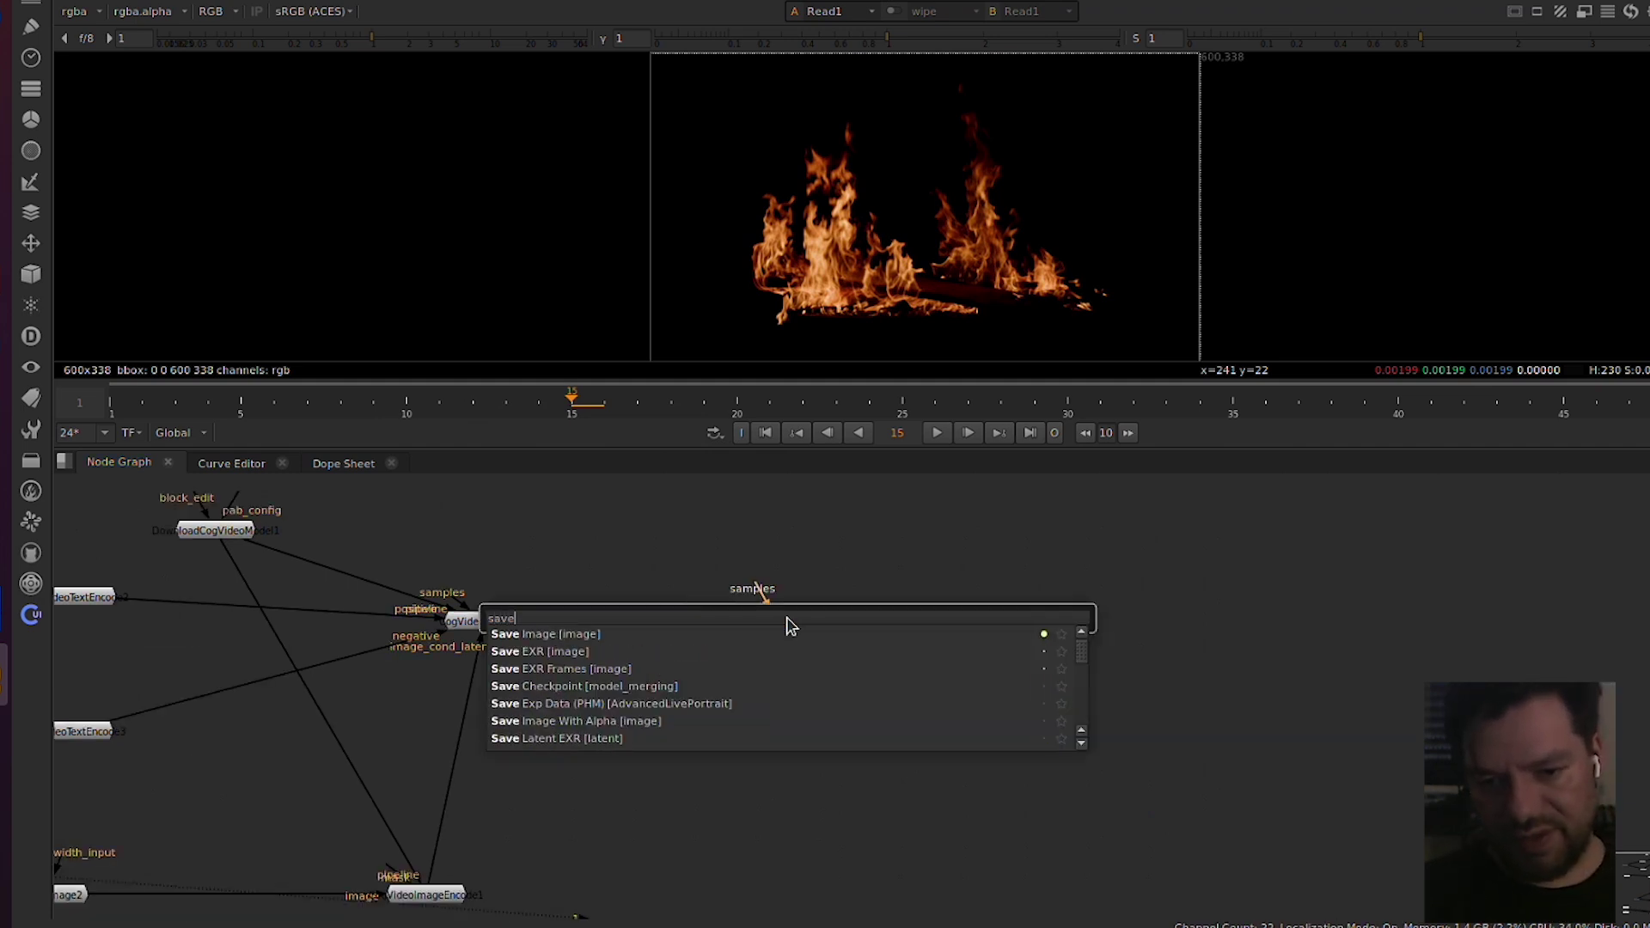
pyautogui.click(608, 636)
pyautogui.doubleClick(1080, 507)
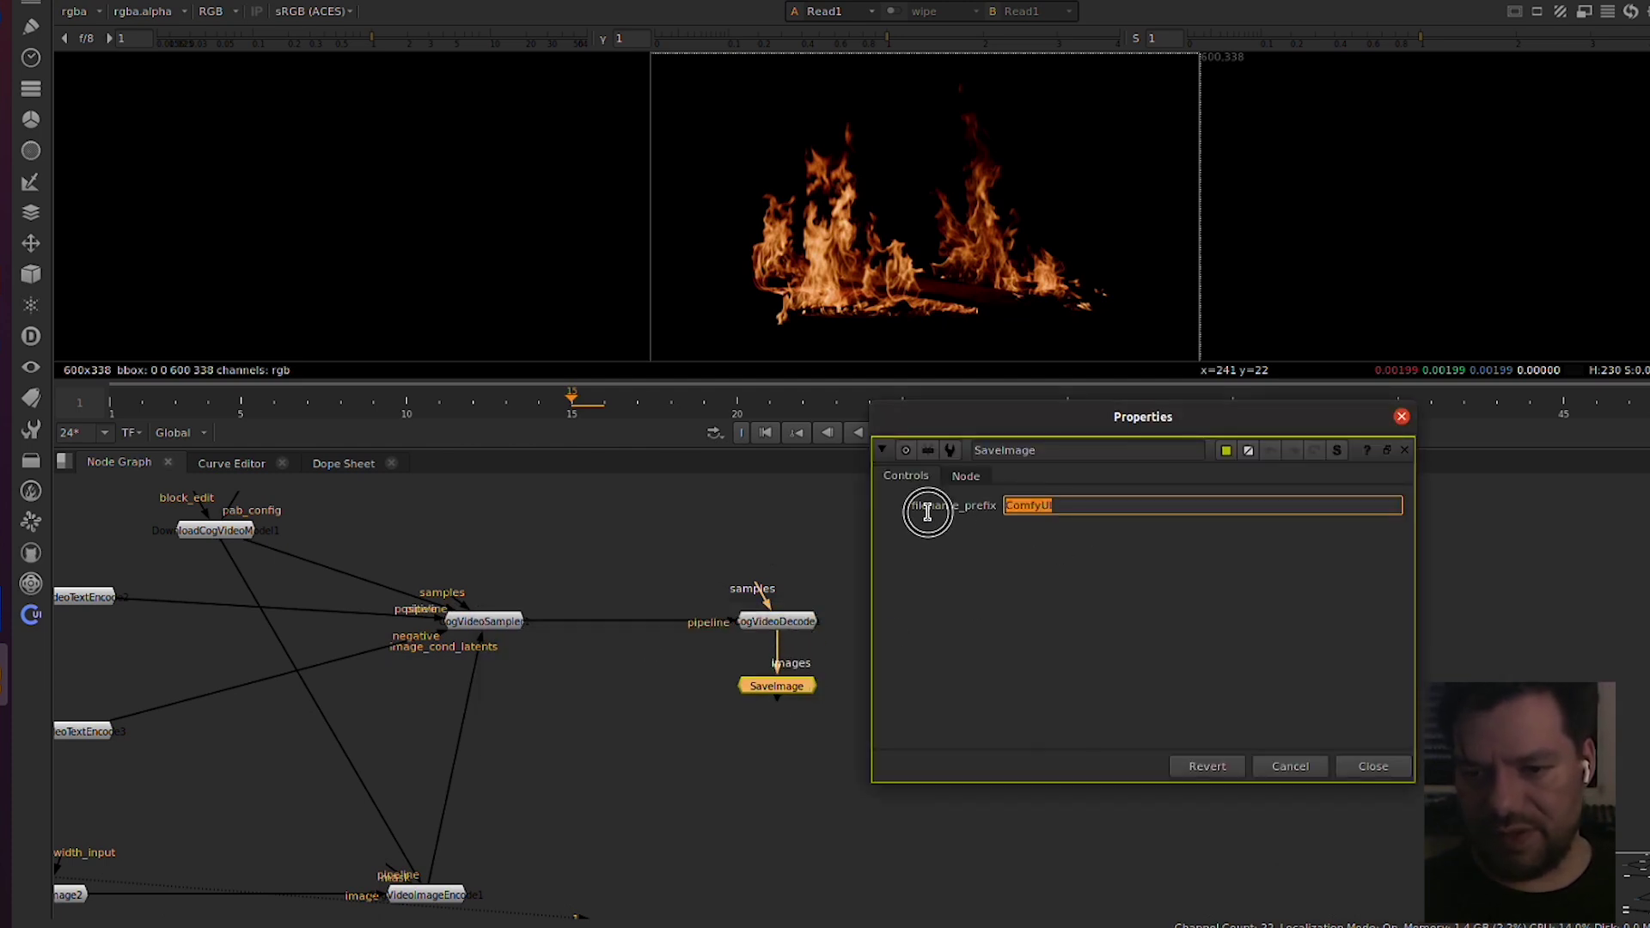
pyautogui.write('tu')
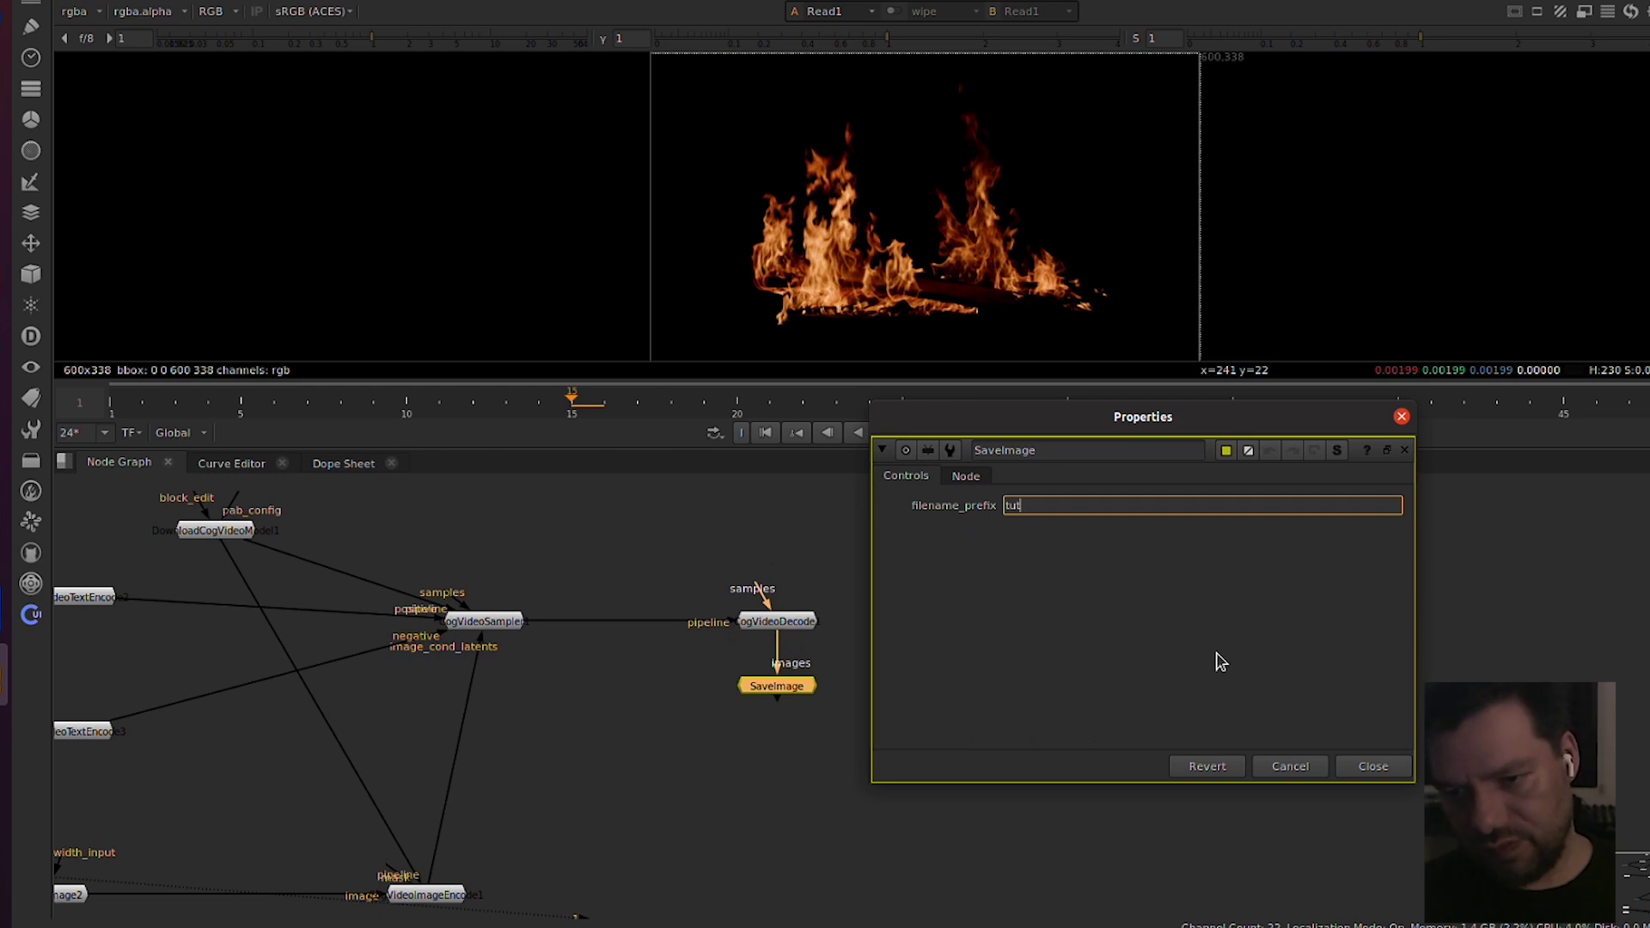
pyautogui.write('t')
pyautogui.click(1372, 766)
# Step: Add a QueuePrompt node beneath SaveImage and submit the workflow
pyautogui.click(800, 694)
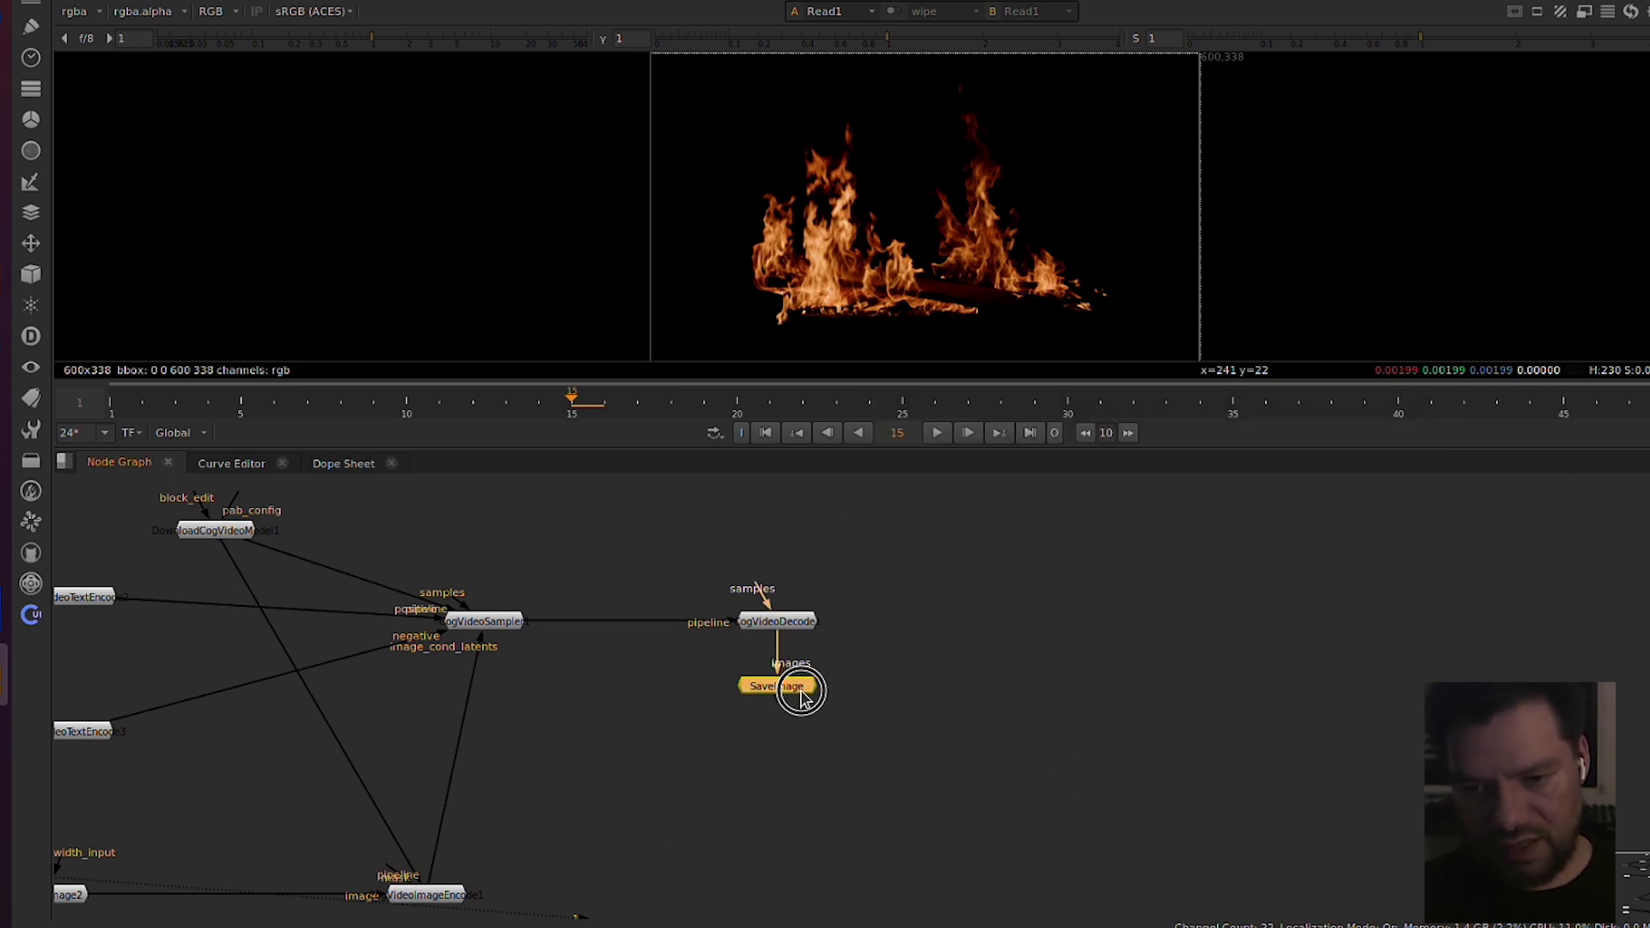
pyautogui.press('Tab')
pyautogui.write('que')
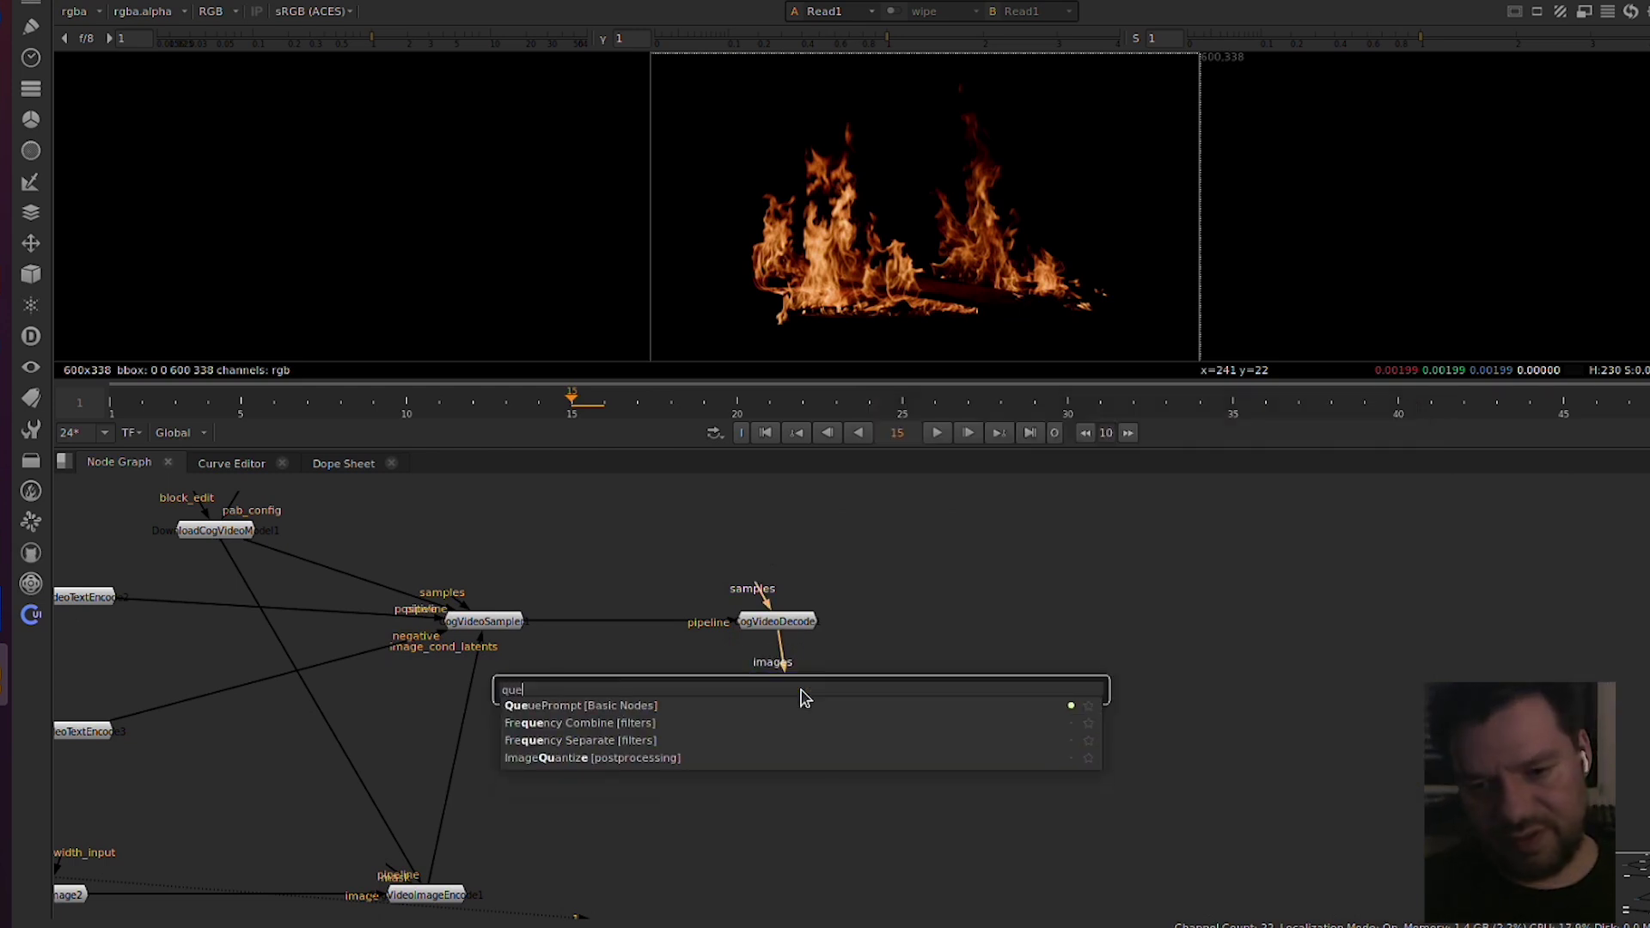
pyautogui.press('Return')
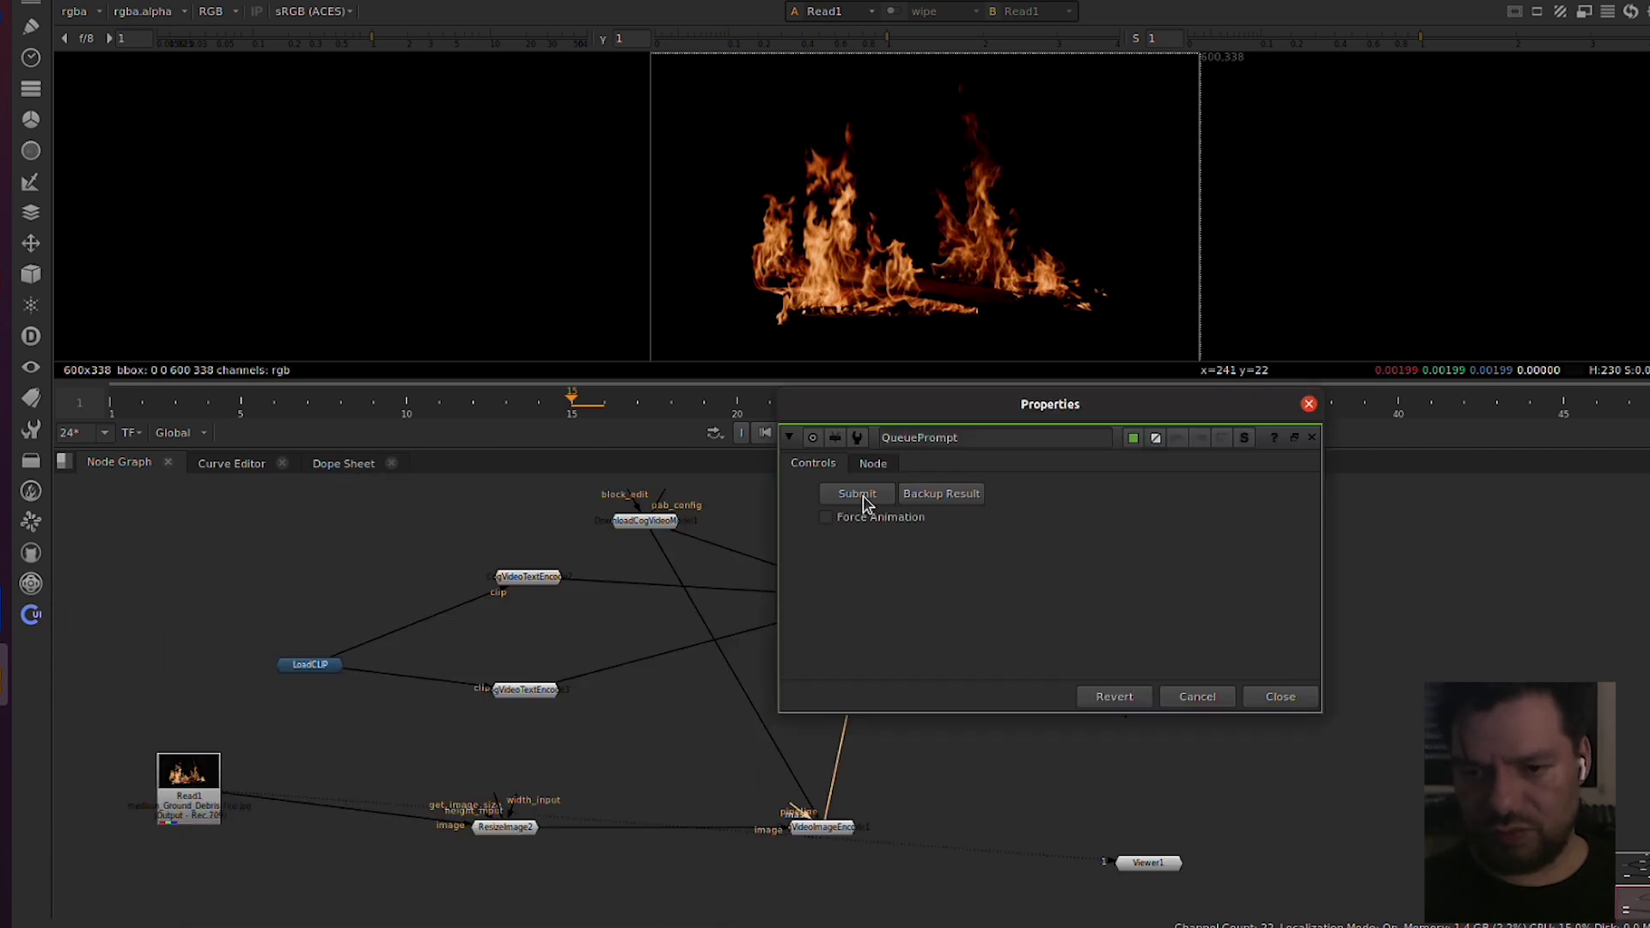
pyautogui.click(857, 494)
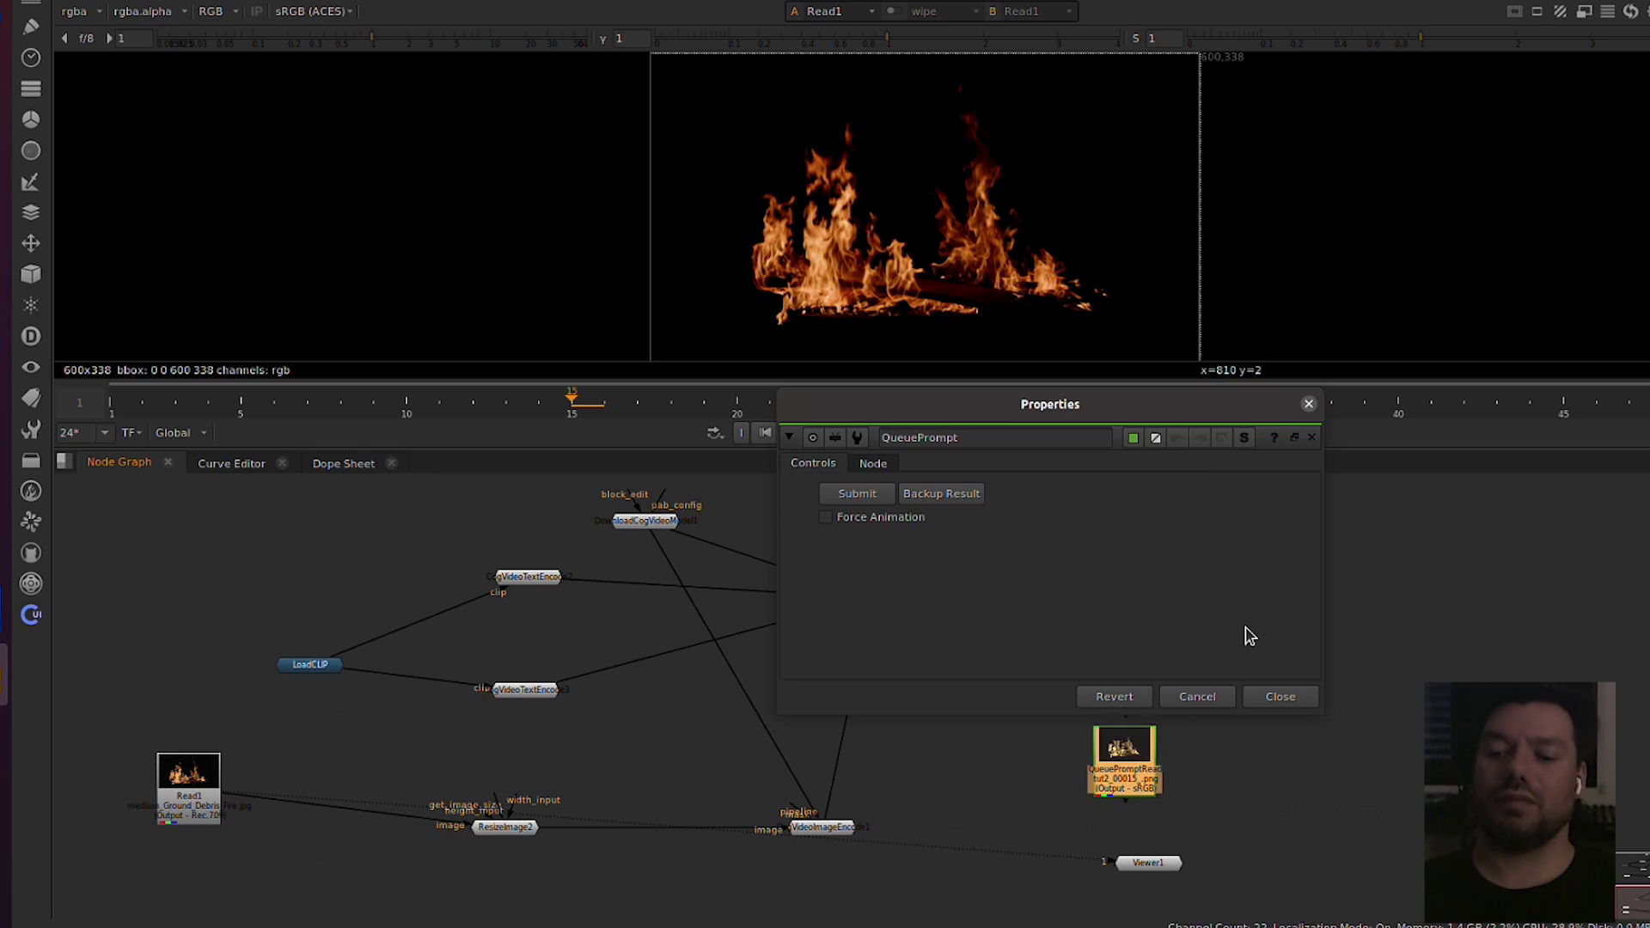
# Step: Display the generated QueuePrompt read node in the viewer and play the sequence from its first frame
pyautogui.moveTo(1067, 414); pyautogui.dragTo(1131, 401)
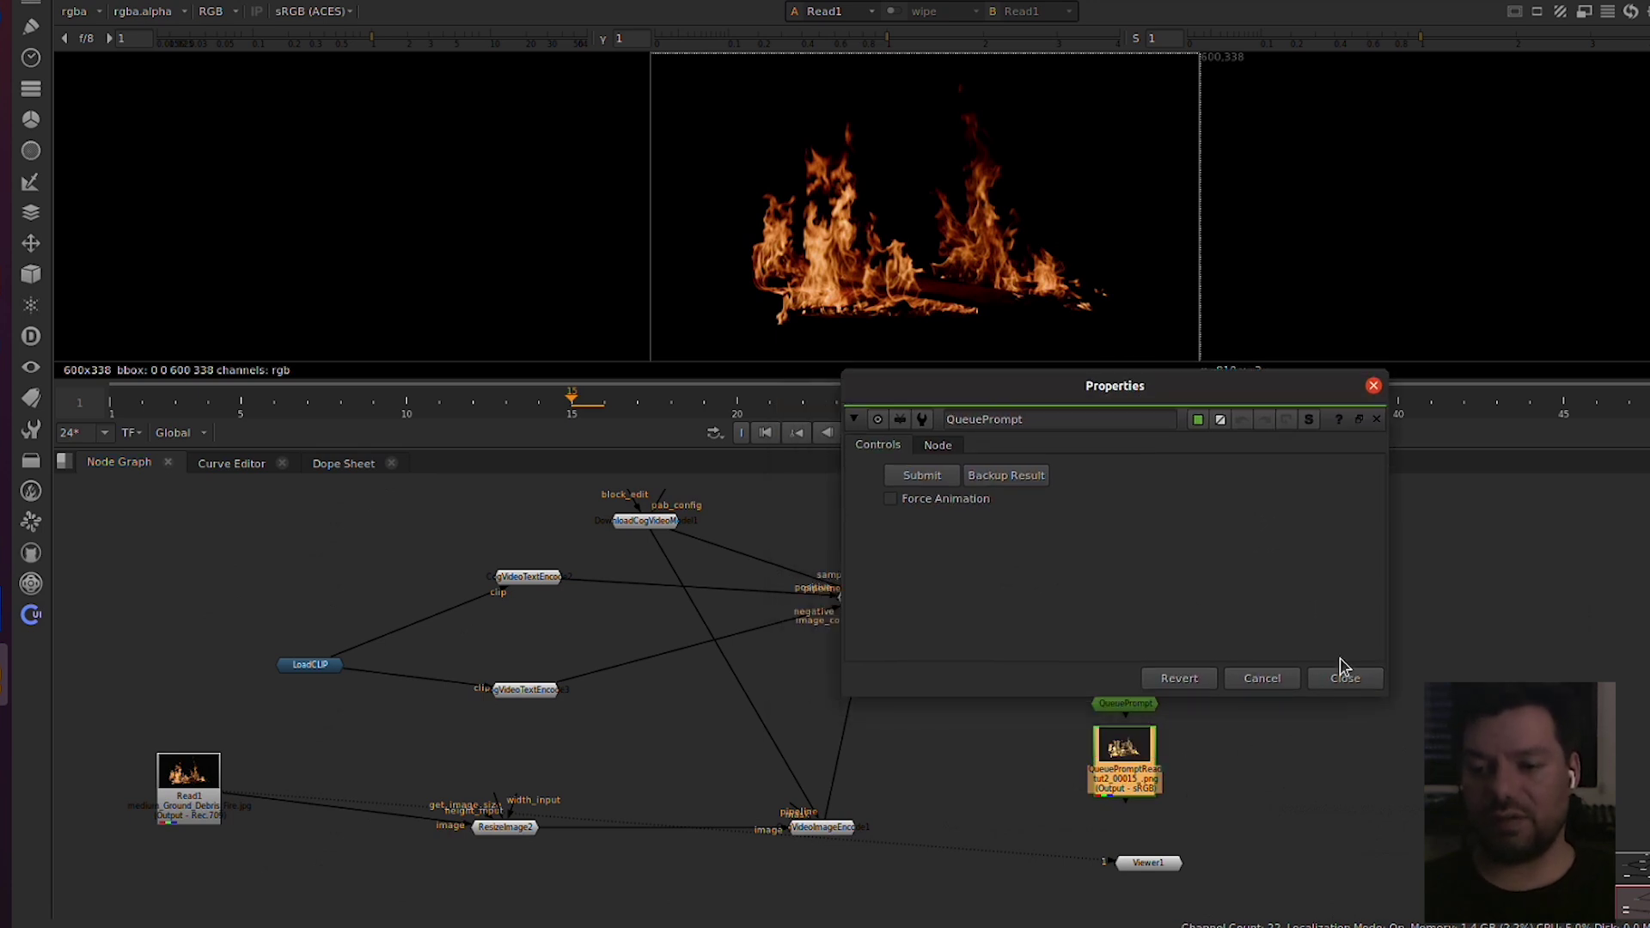
pyautogui.click(1356, 685)
pyautogui.press('1')
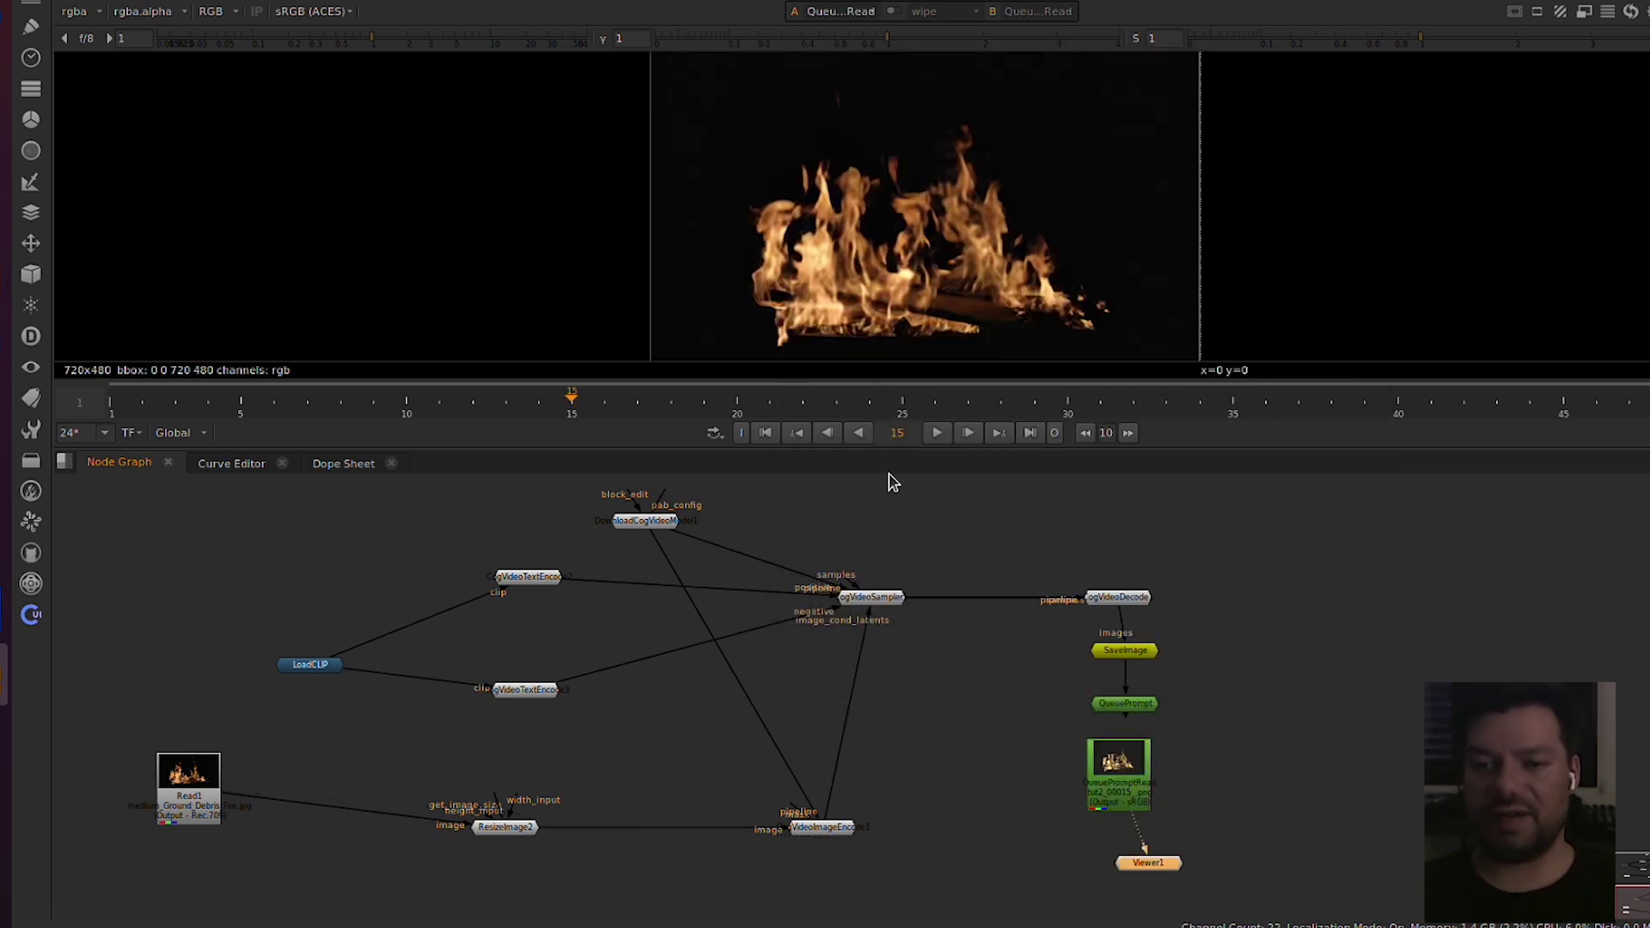
pyautogui.click(765, 432)
pyautogui.click(937, 432)
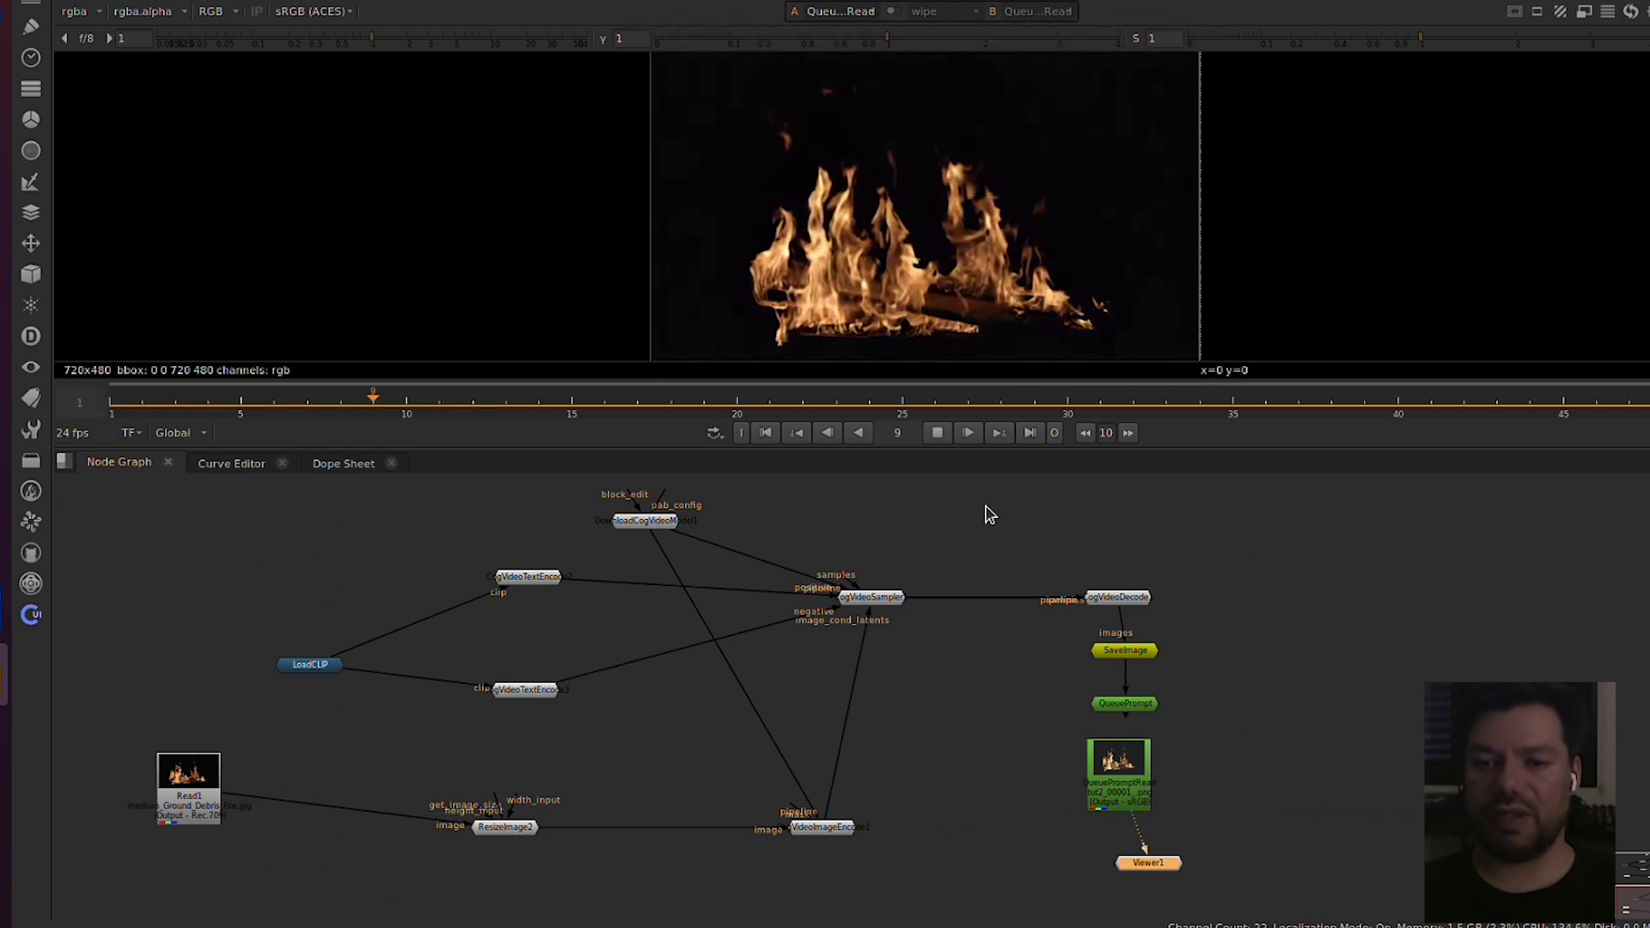
# Step: Stop the playback and check the filename_prefix stored in the SaveImage node
pyautogui.click(938, 433)
pyautogui.doubleClick(1126, 650)
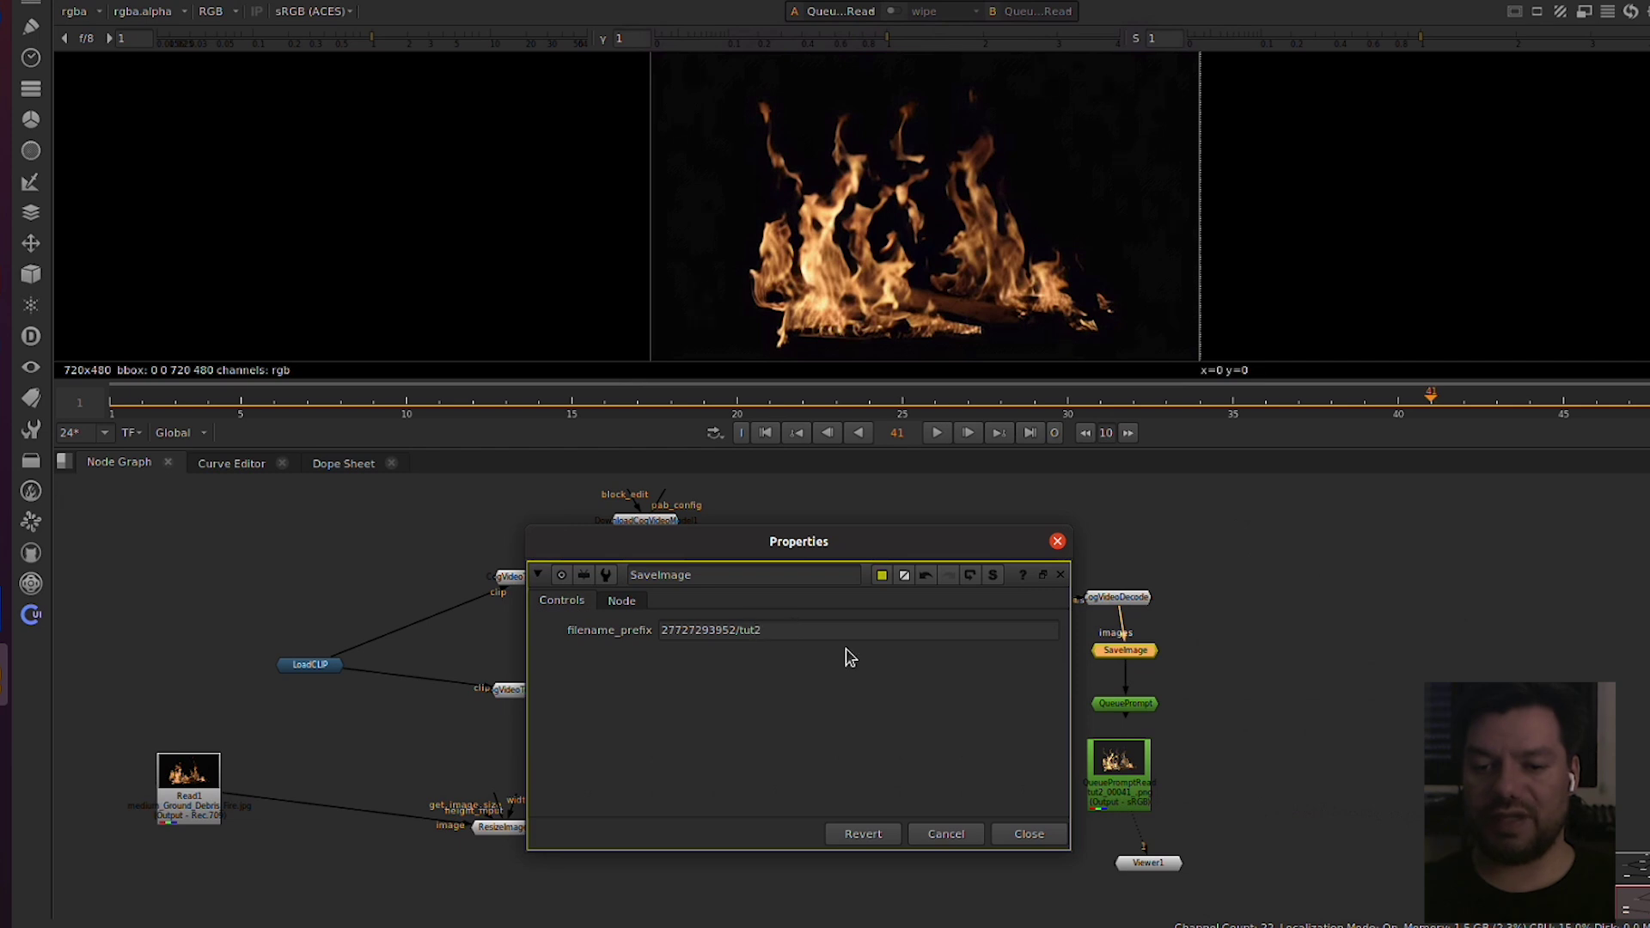
pyautogui.click(1047, 832)
# Step: Move the generated read node closer beneath QueuePrompt and shift Viewer1 aside to free space below it
pyautogui.click(1115, 778)
pyautogui.moveTo(1114, 780); pyautogui.dragTo(1120, 767)
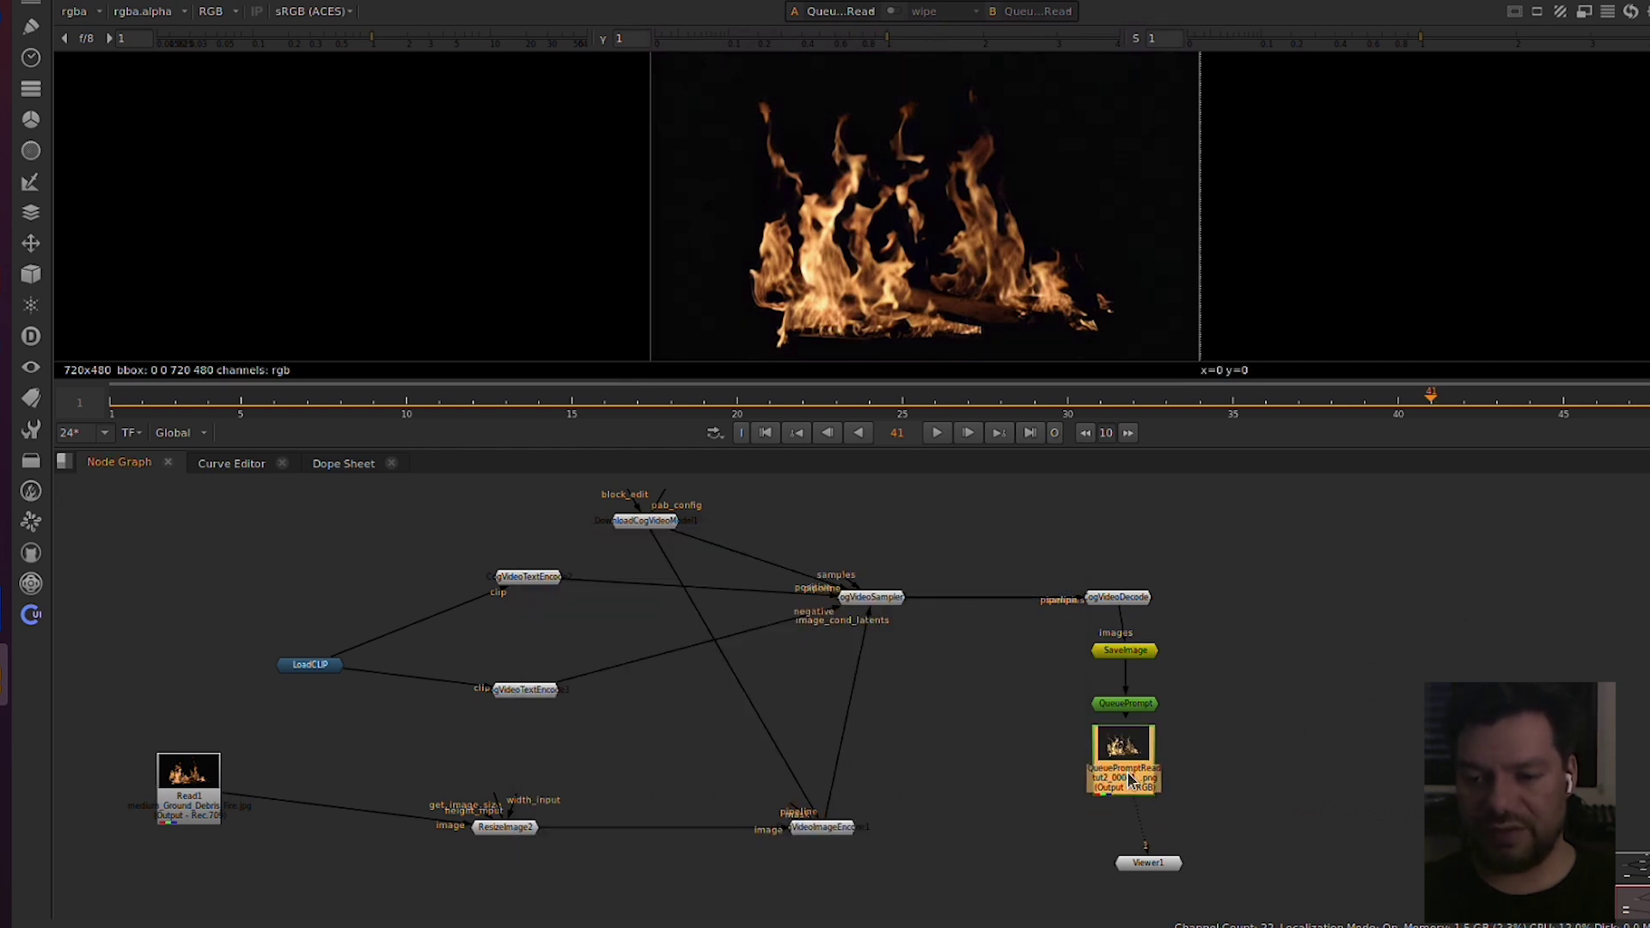
pyautogui.moveTo(1158, 865); pyautogui.dragTo(1219, 876)
# Step: Insert a Write node between the generated read node and Viewer1, space it slightly below the read node, and close its properties
pyautogui.click(1139, 778)
pyautogui.press('Tab')
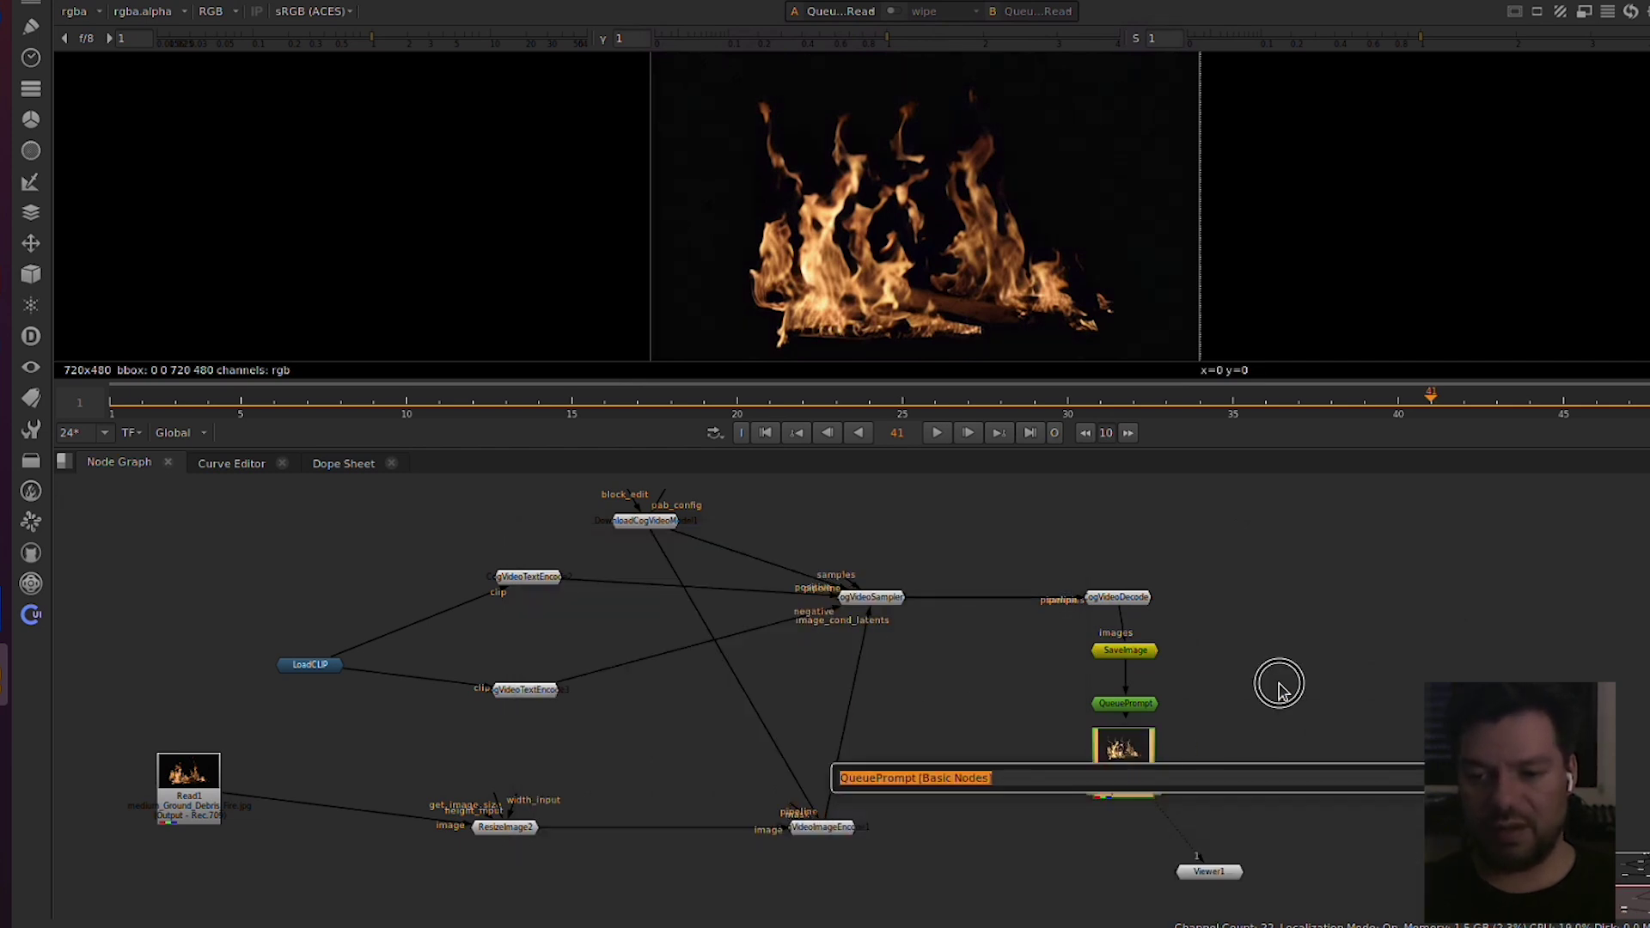
pyautogui.press('Escape')
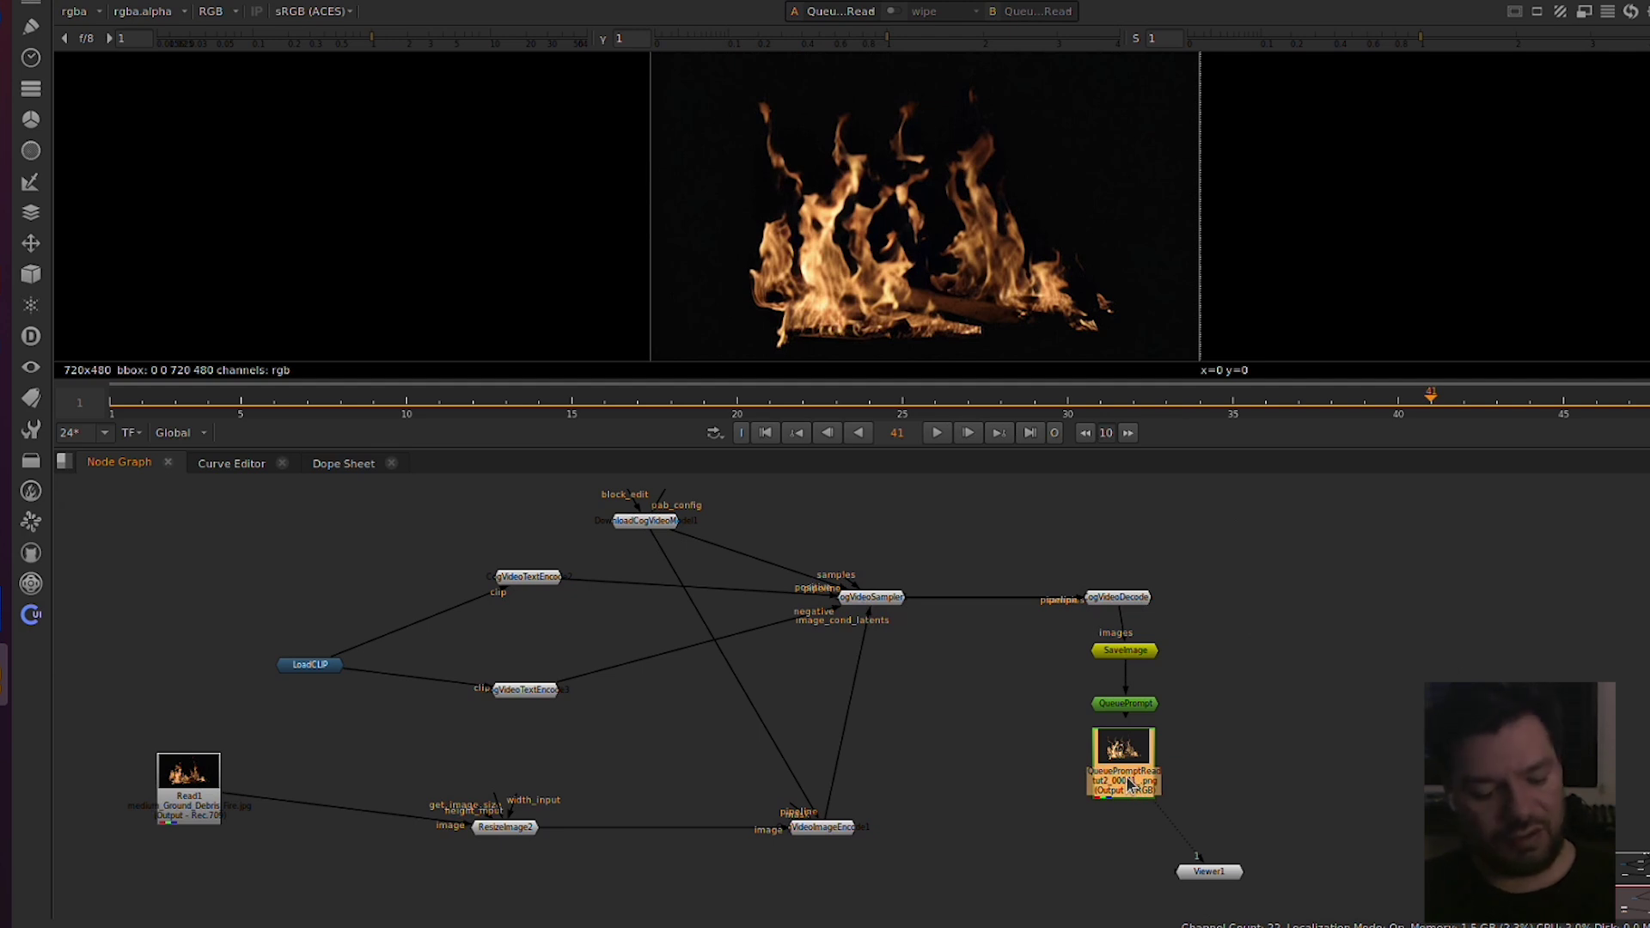
pyautogui.press('Tab')
pyautogui.write('wr')
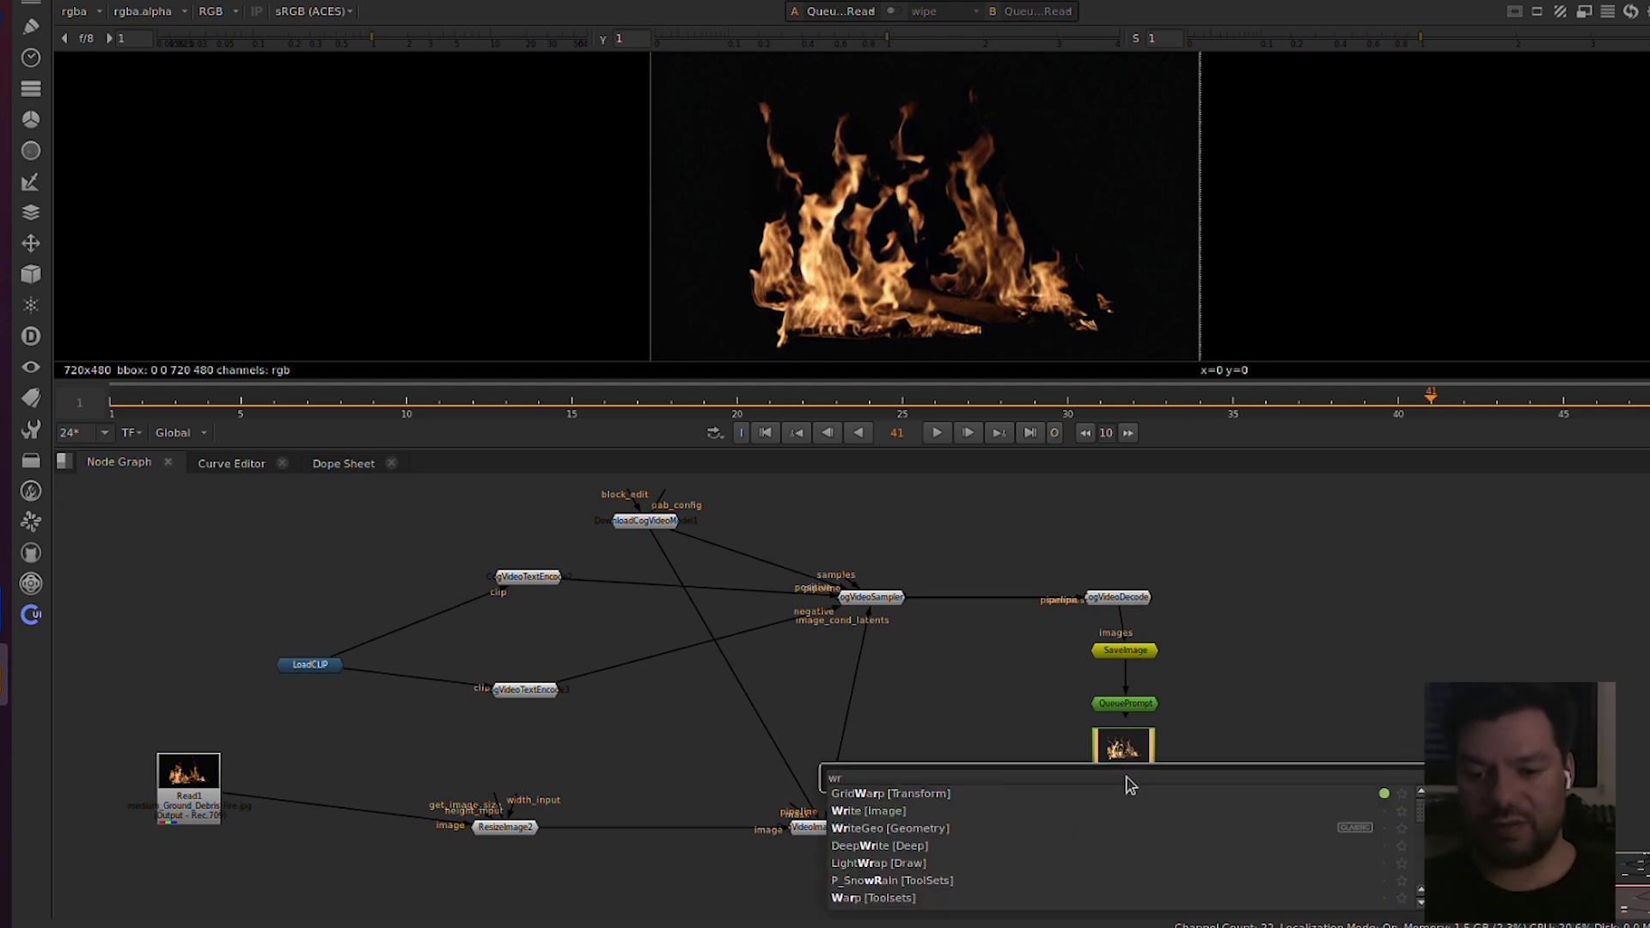
pyautogui.press('Down')
pyautogui.press('Return')
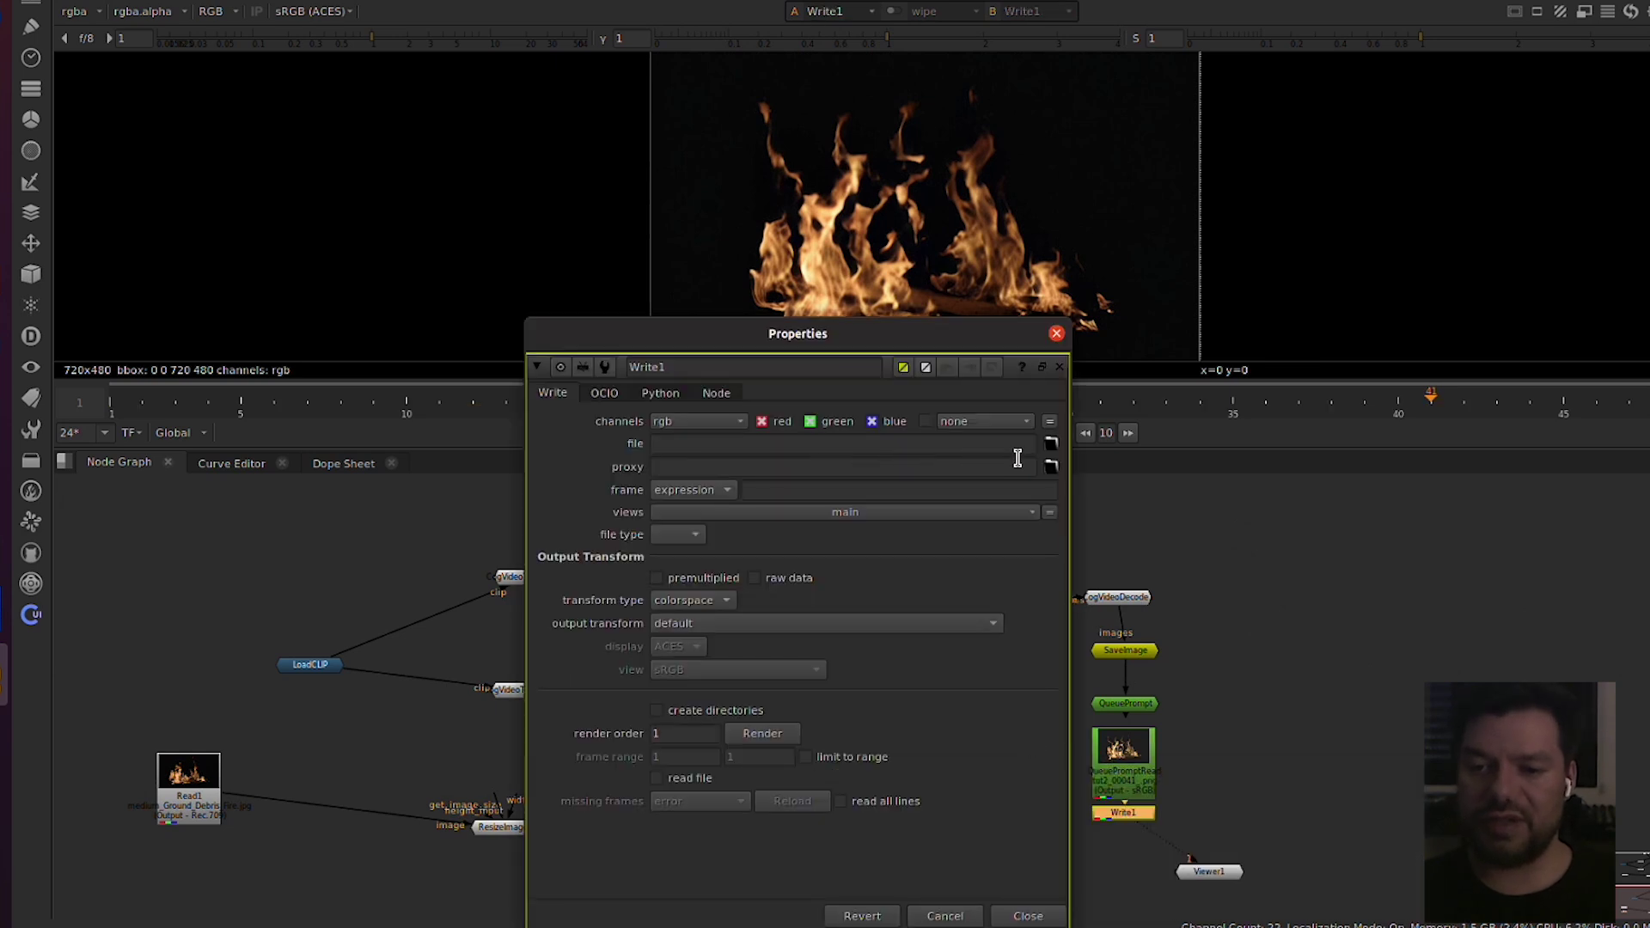
pyautogui.moveTo(1136, 816); pyautogui.dragTo(1136, 832)
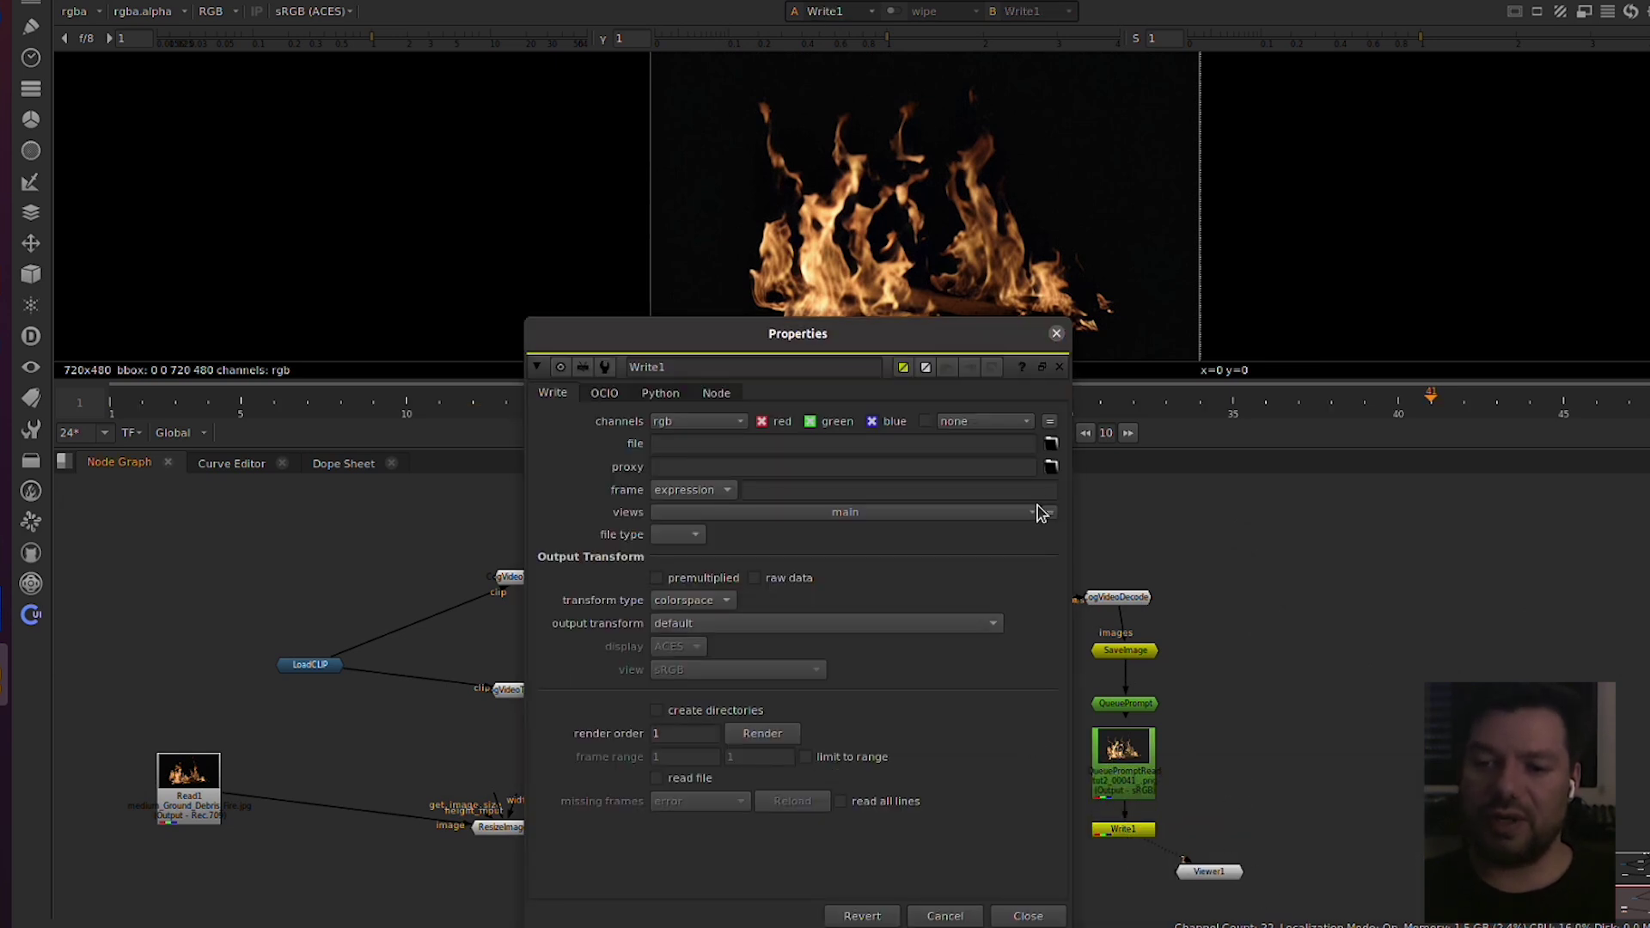
pyautogui.click(1057, 335)
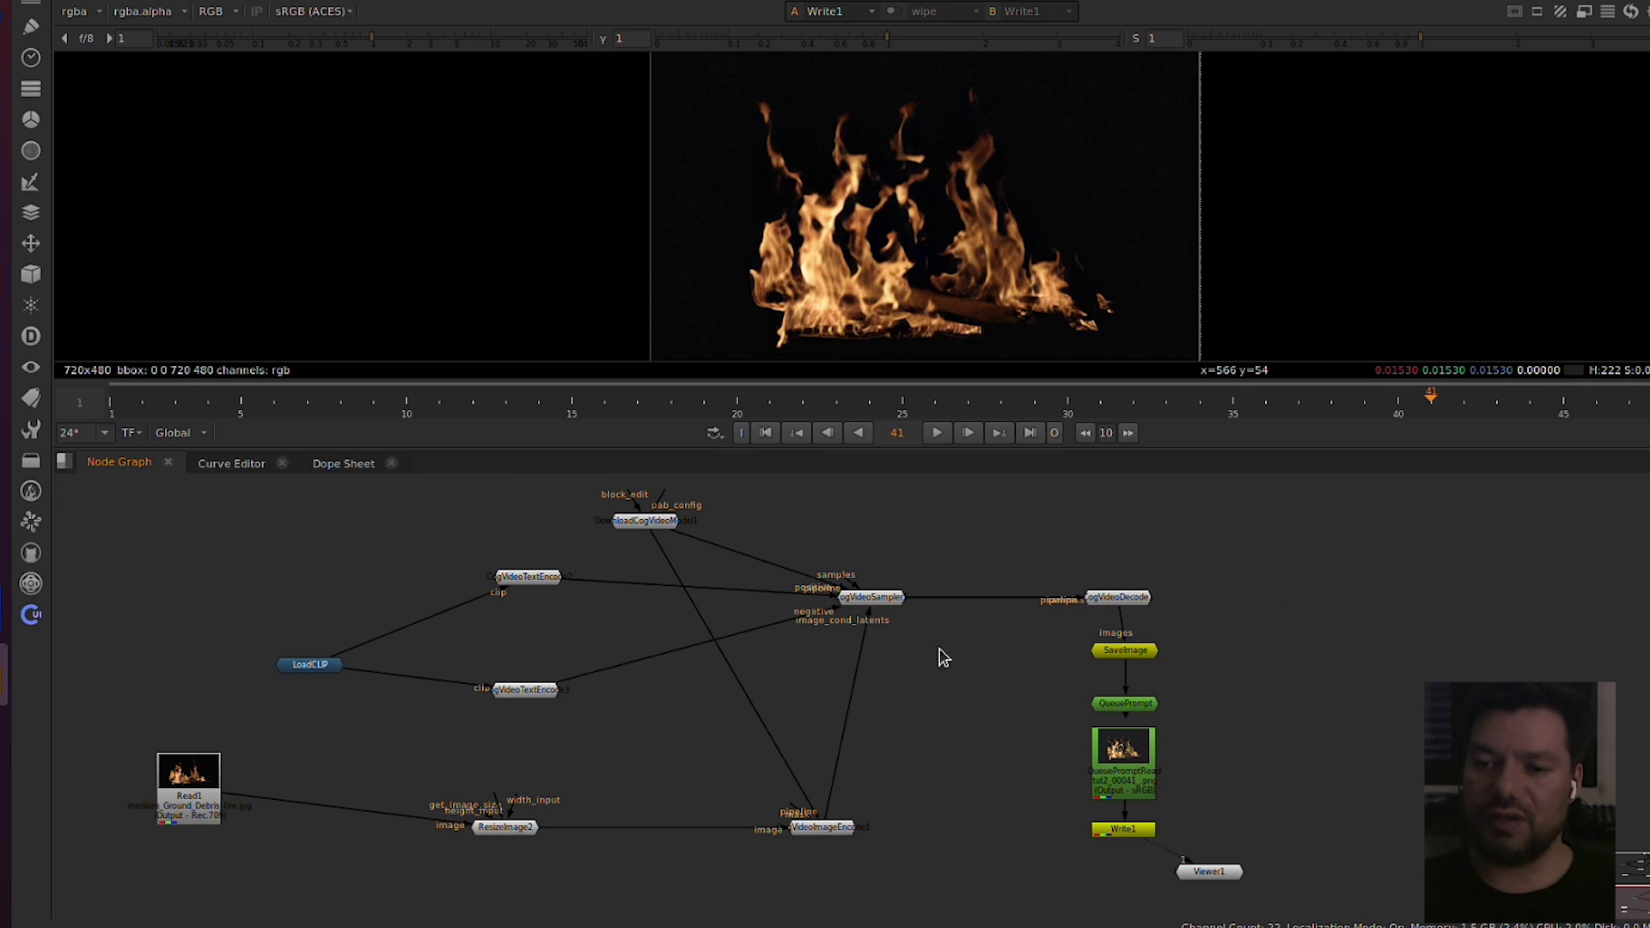
pyautogui.click(1131, 771)
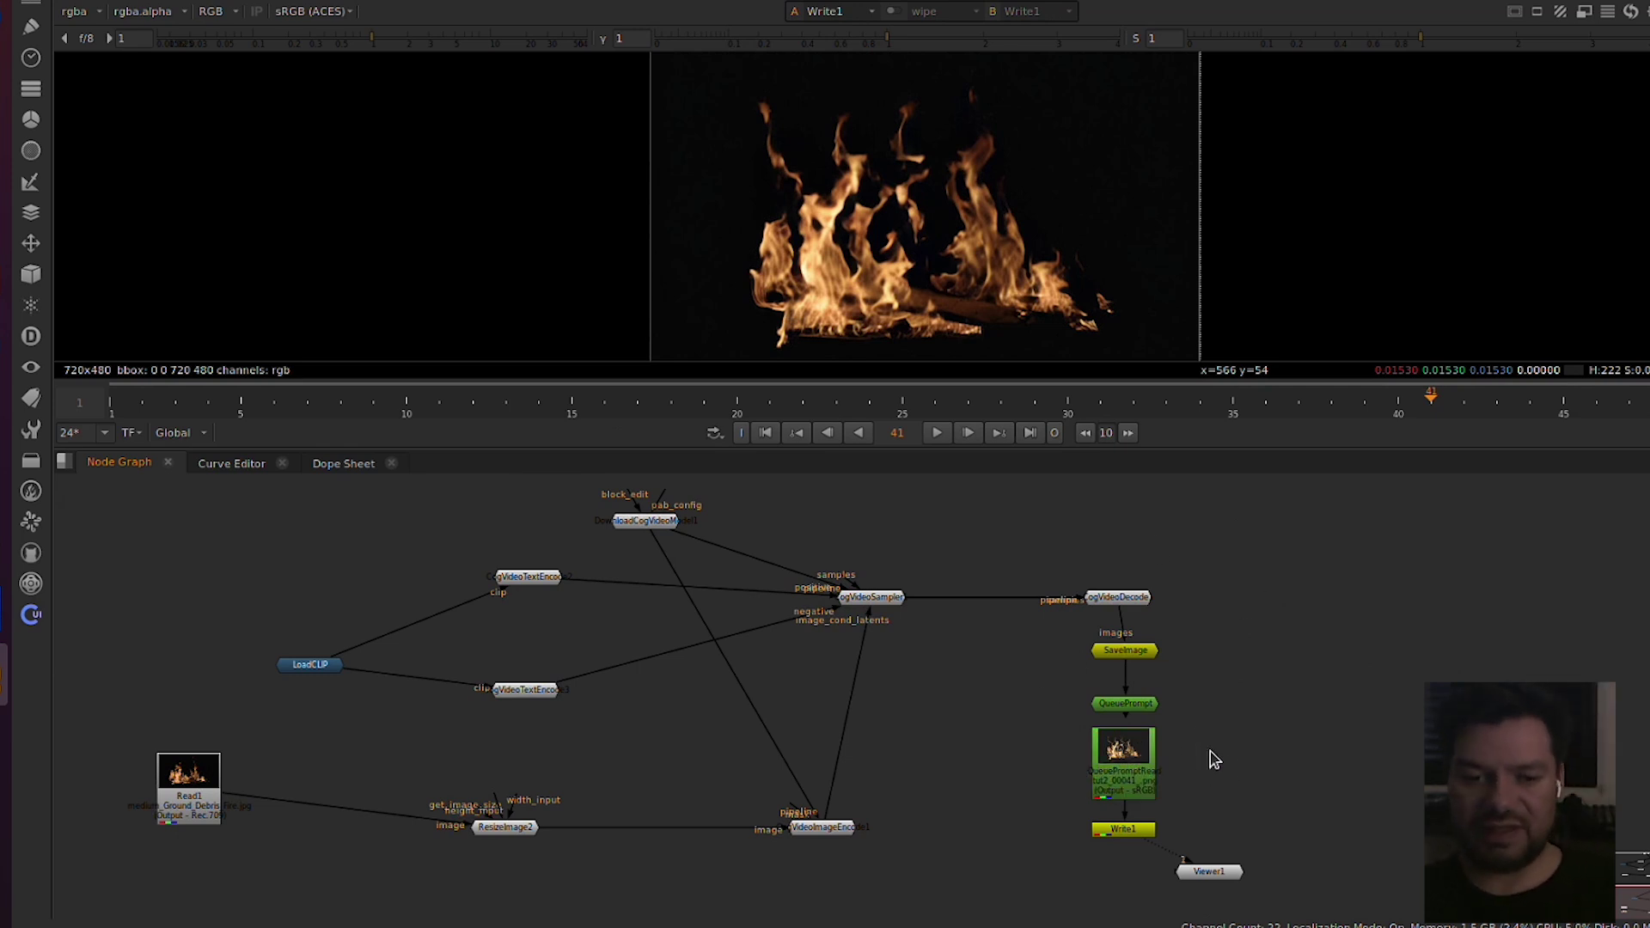
pyautogui.click(1127, 831)
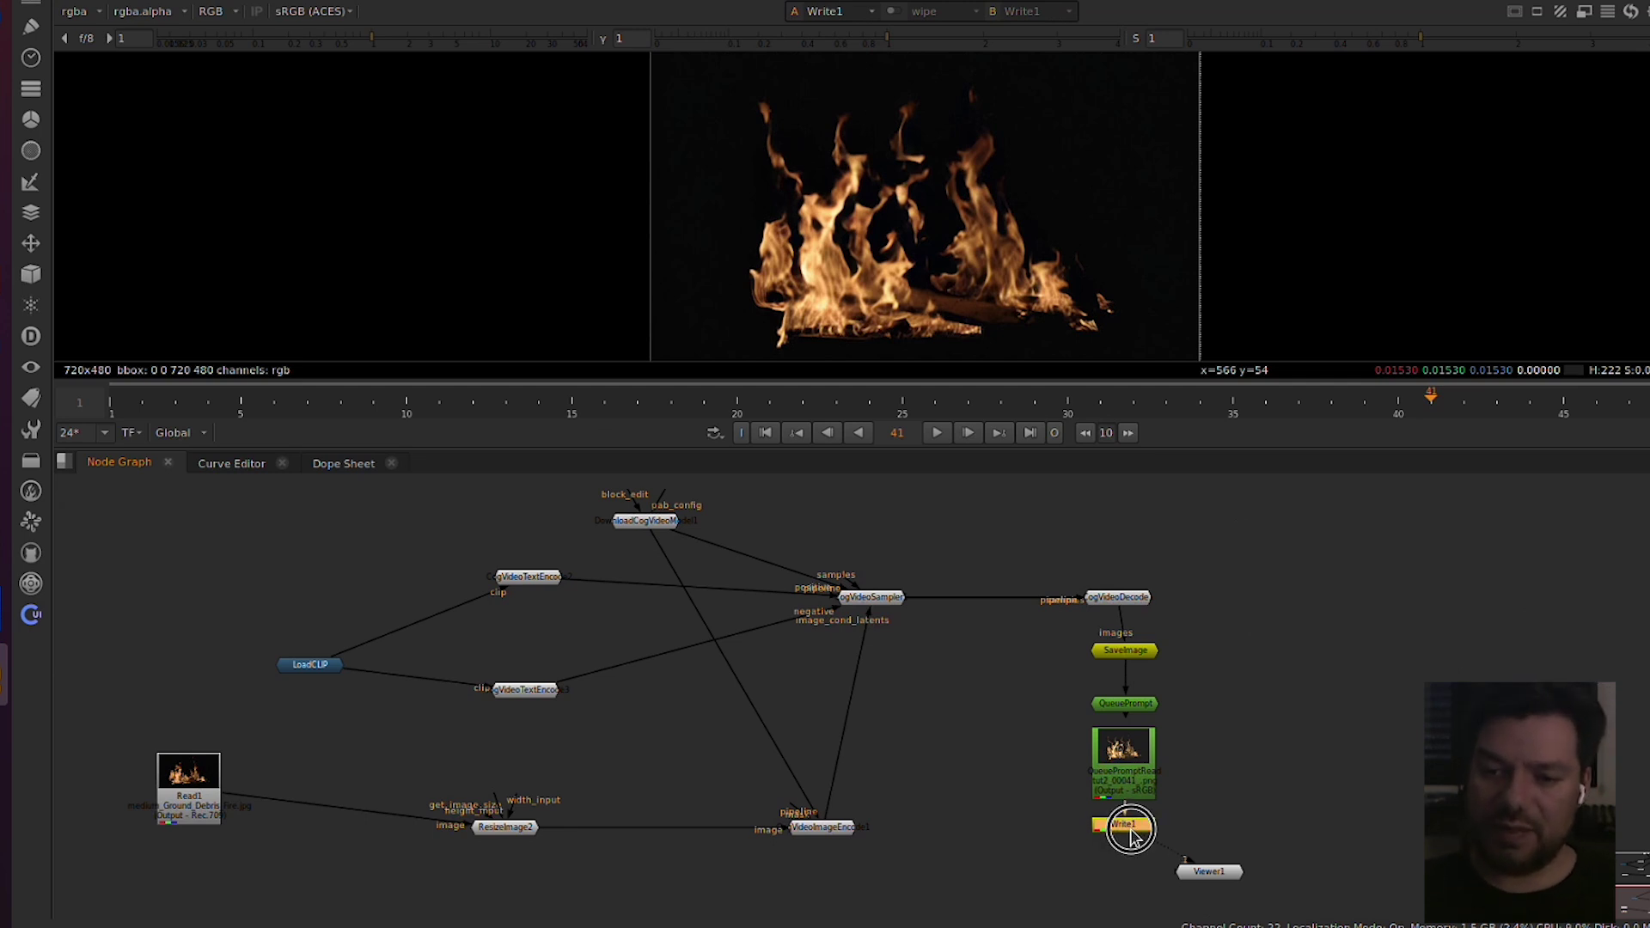
pyautogui.click(1037, 754)
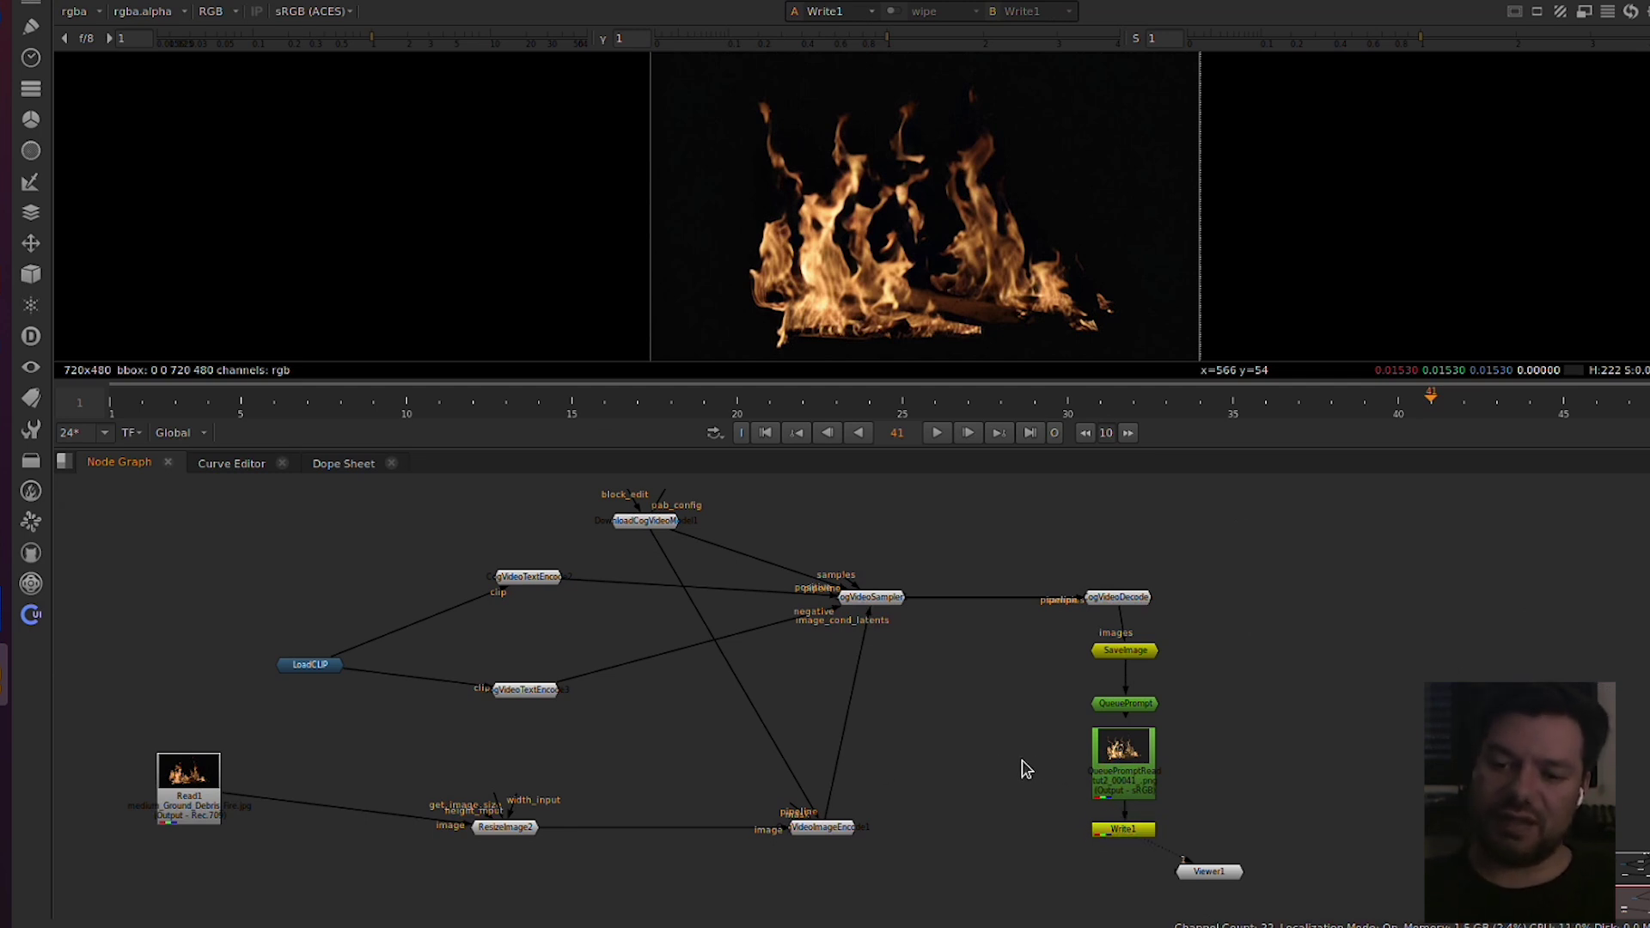